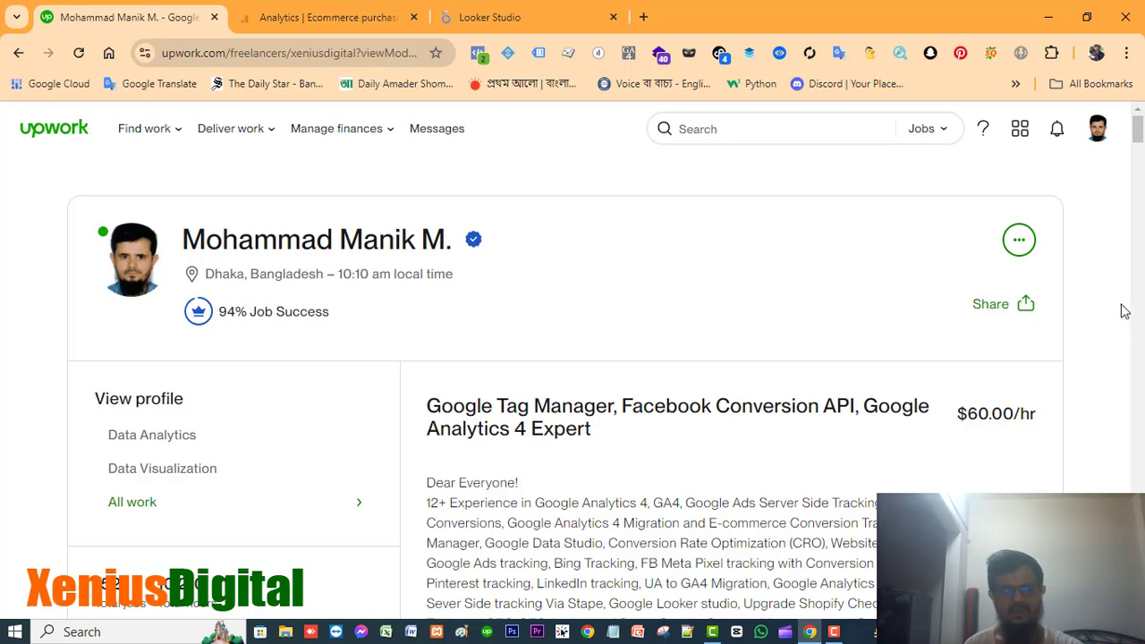
# Step: Review the Upwork freelancer profile, including its certifications, completed jobs and the most recent client testimonial with its date
pyautogui.scroll(-20, 1066, 341)
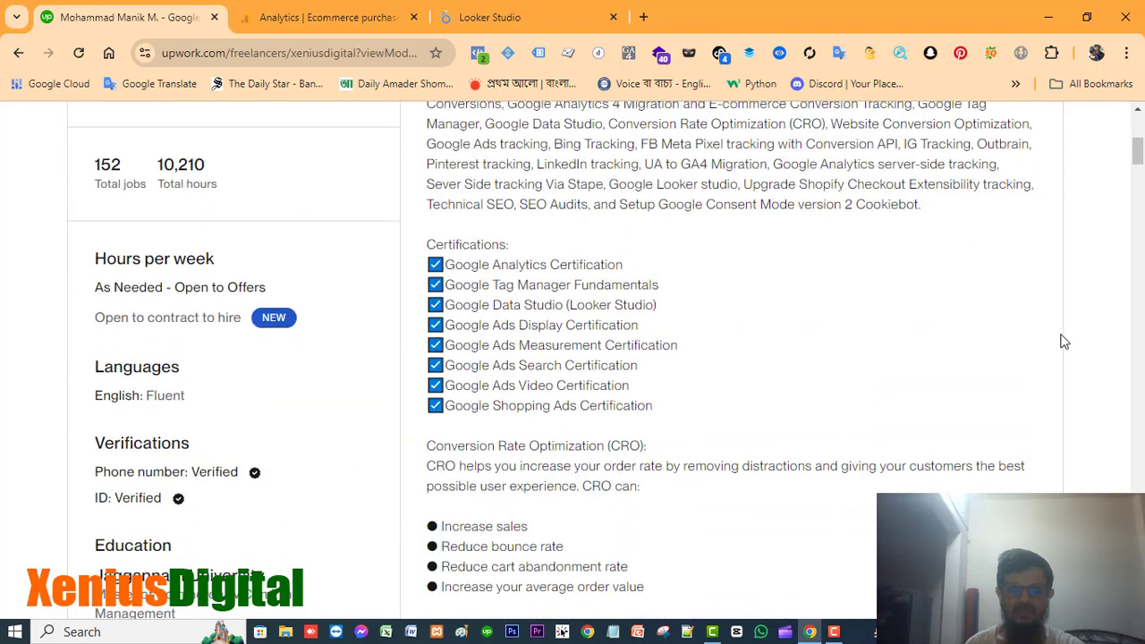
pyautogui.scroll(-10, 1056, 349)
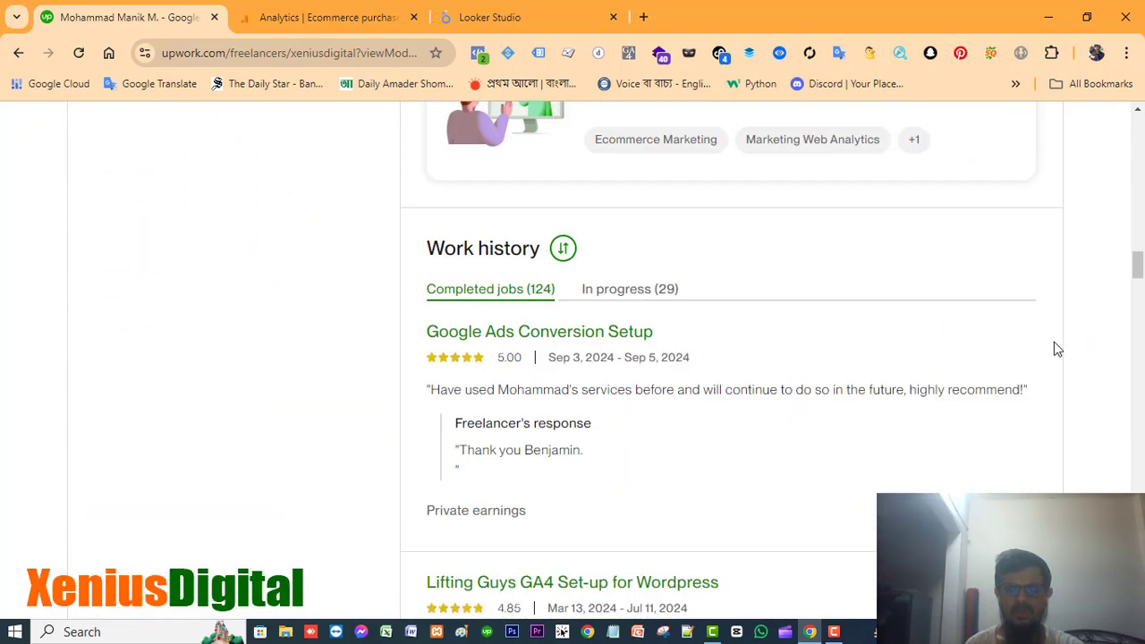
pyautogui.scroll(-5, 1056, 351)
pyautogui.scroll(-15, 1056, 352)
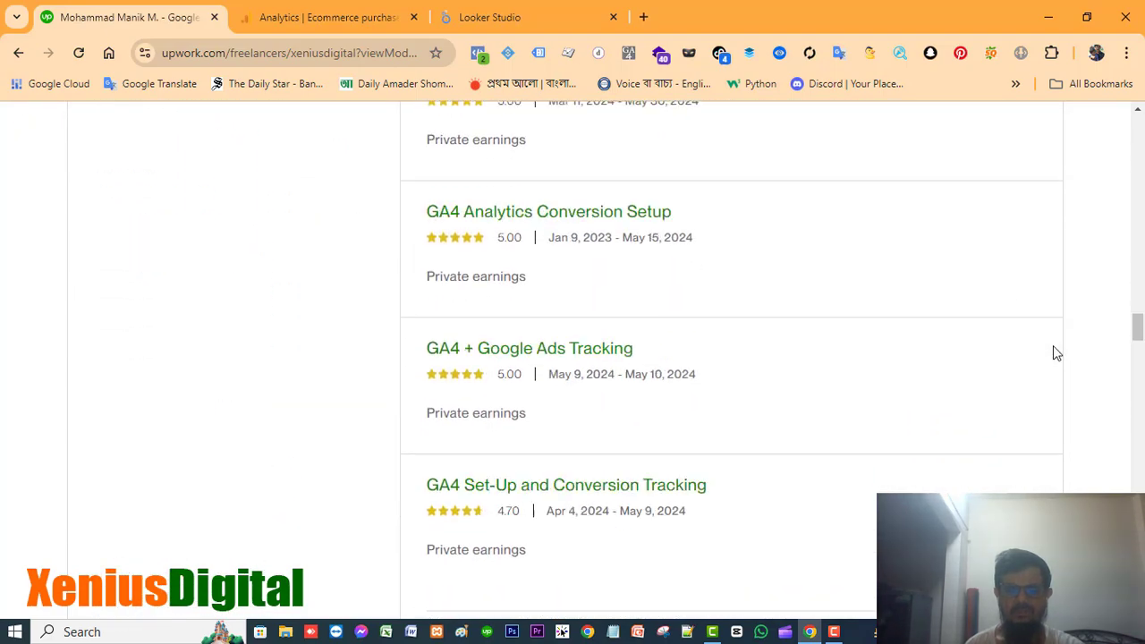
pyautogui.scroll(-15, 1053, 355)
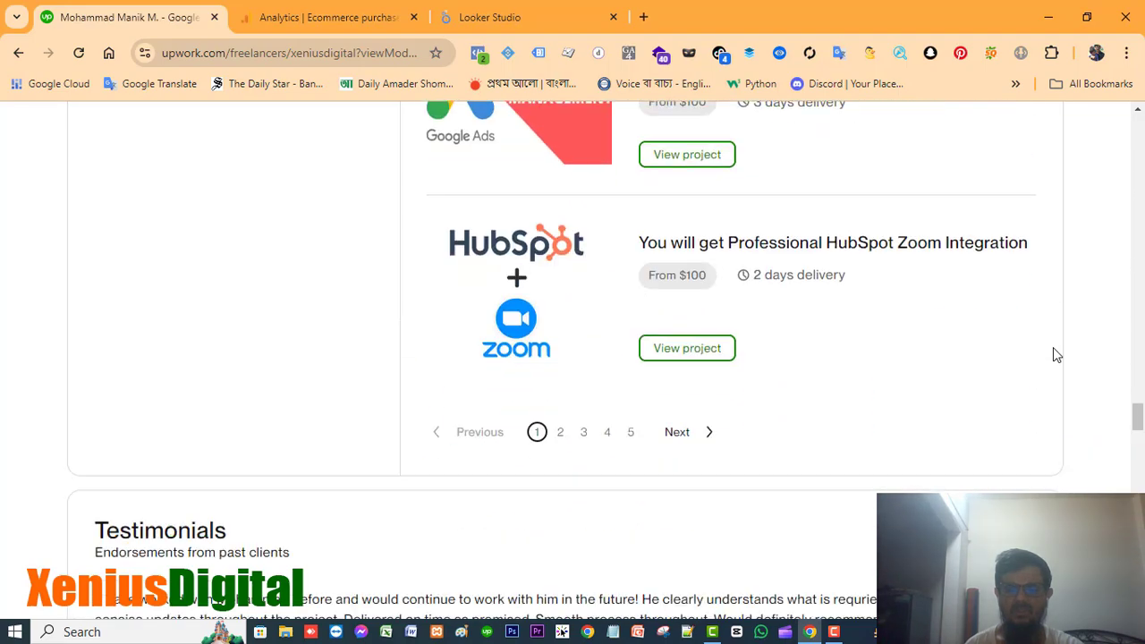
pyautogui.scroll(-1, 1057, 355)
pyautogui.scroll(3, 1057, 355)
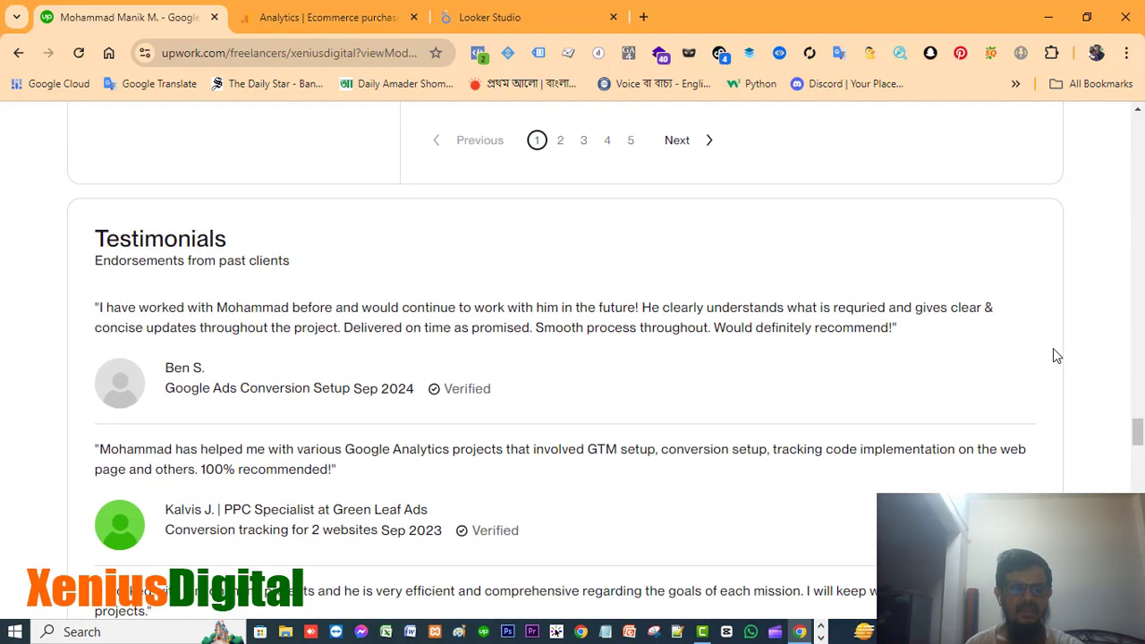
pyautogui.scroll(-1, 1057, 355)
pyautogui.moveTo(354, 394); pyautogui.dragTo(413, 390)
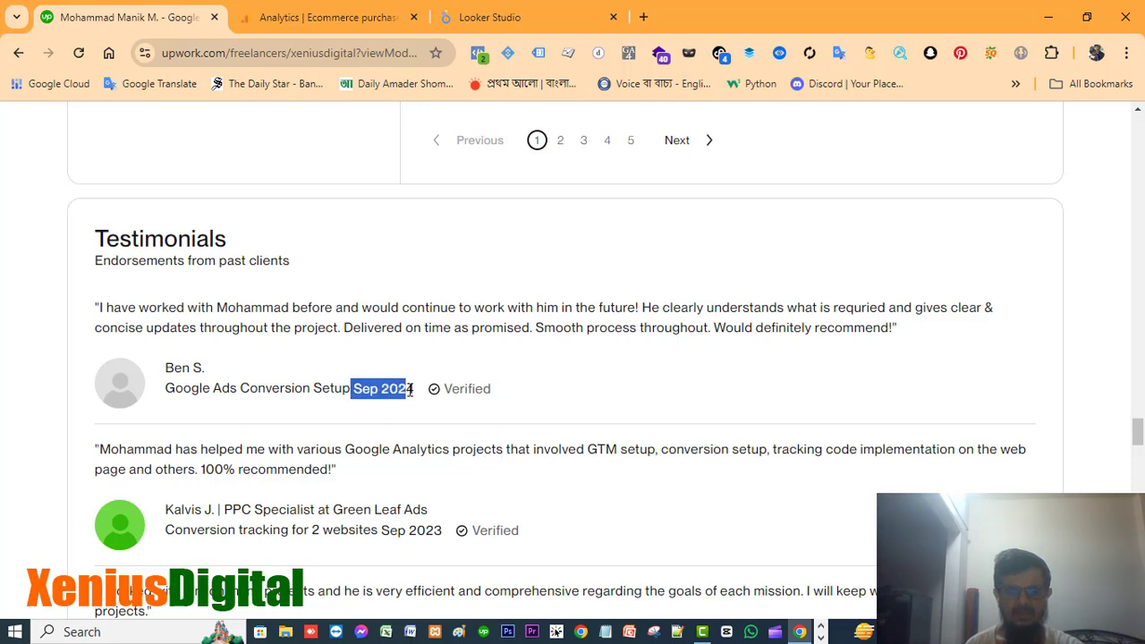
pyautogui.click(355, 410)
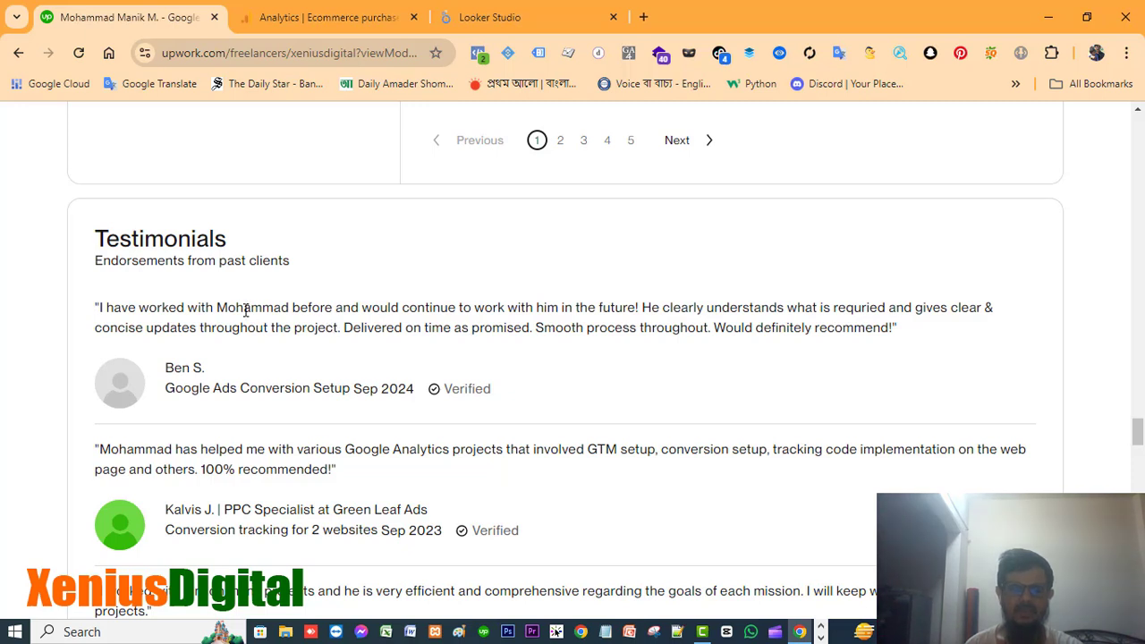
pyautogui.moveTo(217, 308); pyautogui.dragTo(285, 308)
pyautogui.click(333, 299)
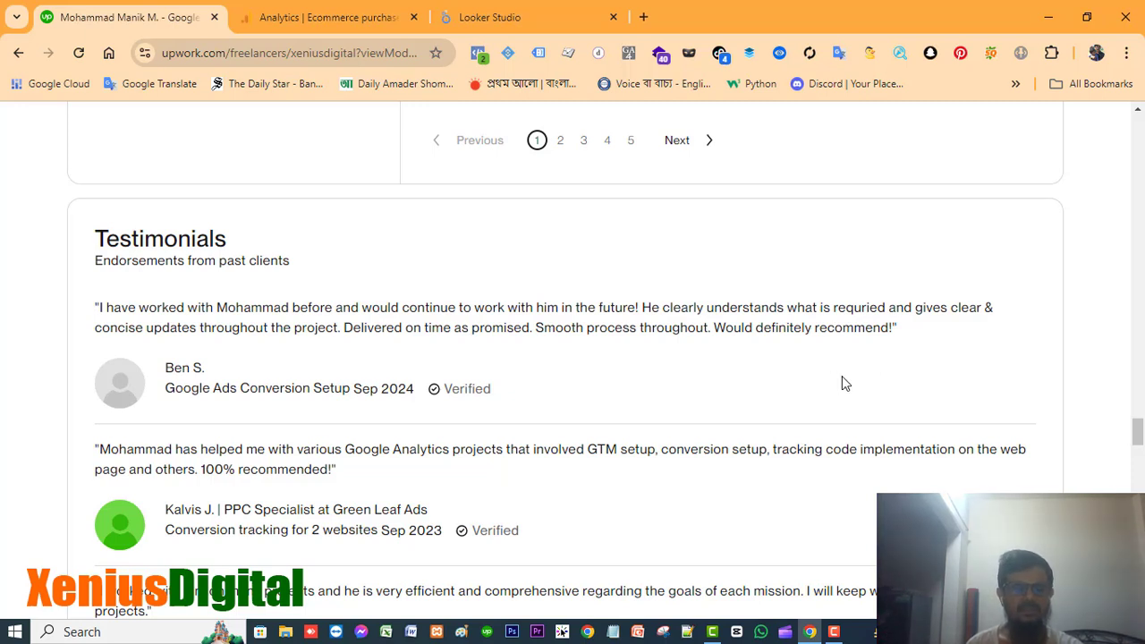
# Step: Examine the profile's service list and work history, including the jobs in progress, and return to the profile header
pyautogui.scroll(5, 869, 376)
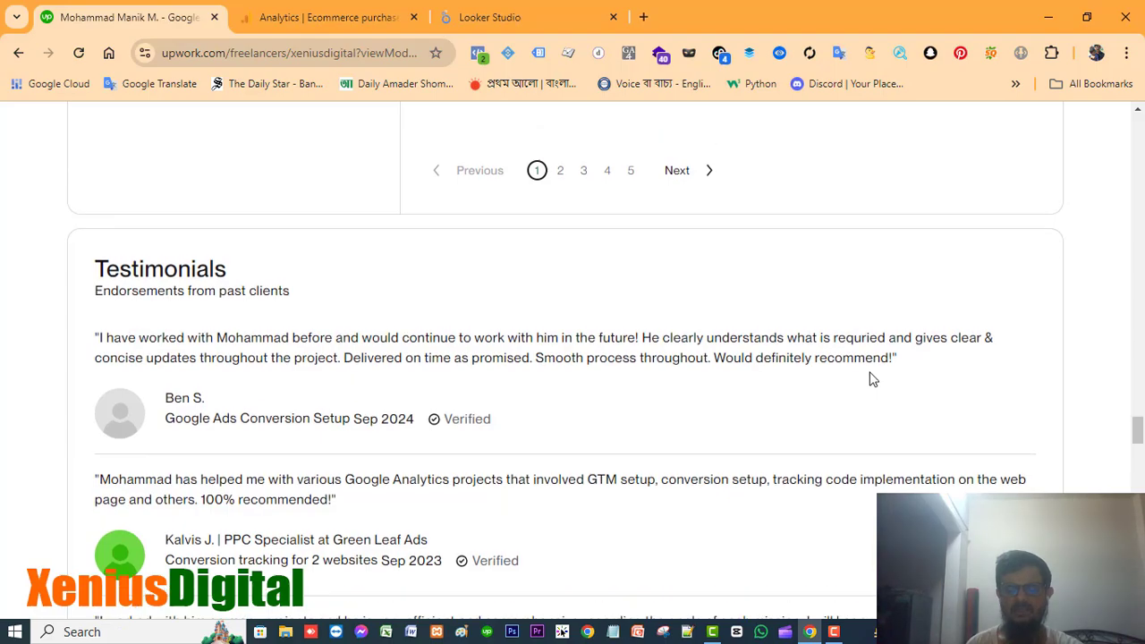
pyautogui.scroll(20, 867, 372)
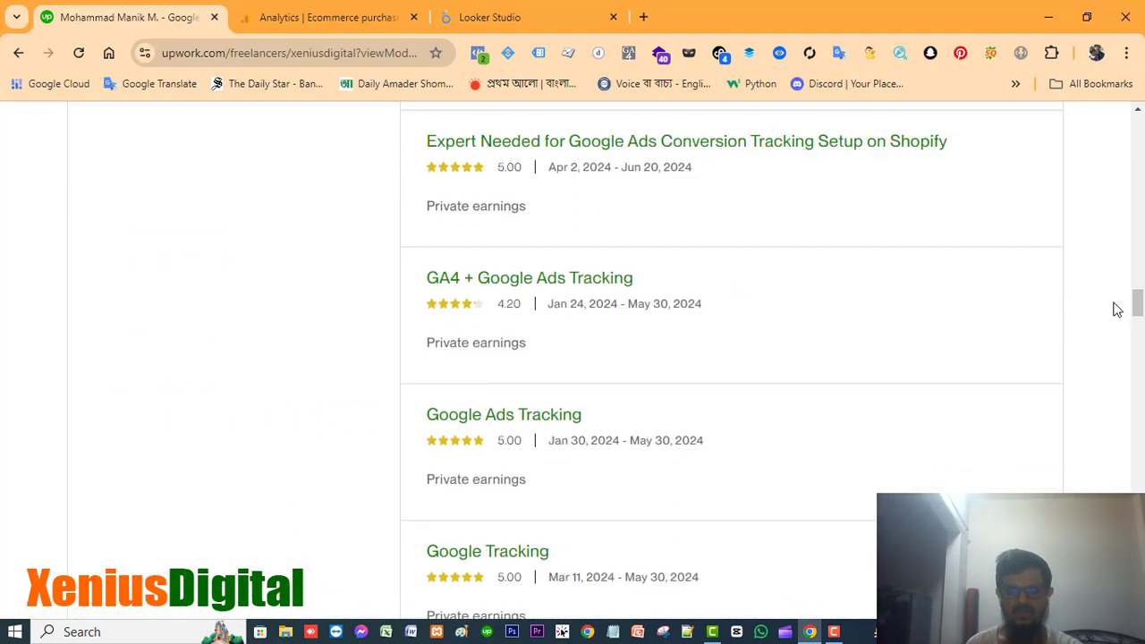
pyautogui.scroll(-8, 1113, 307)
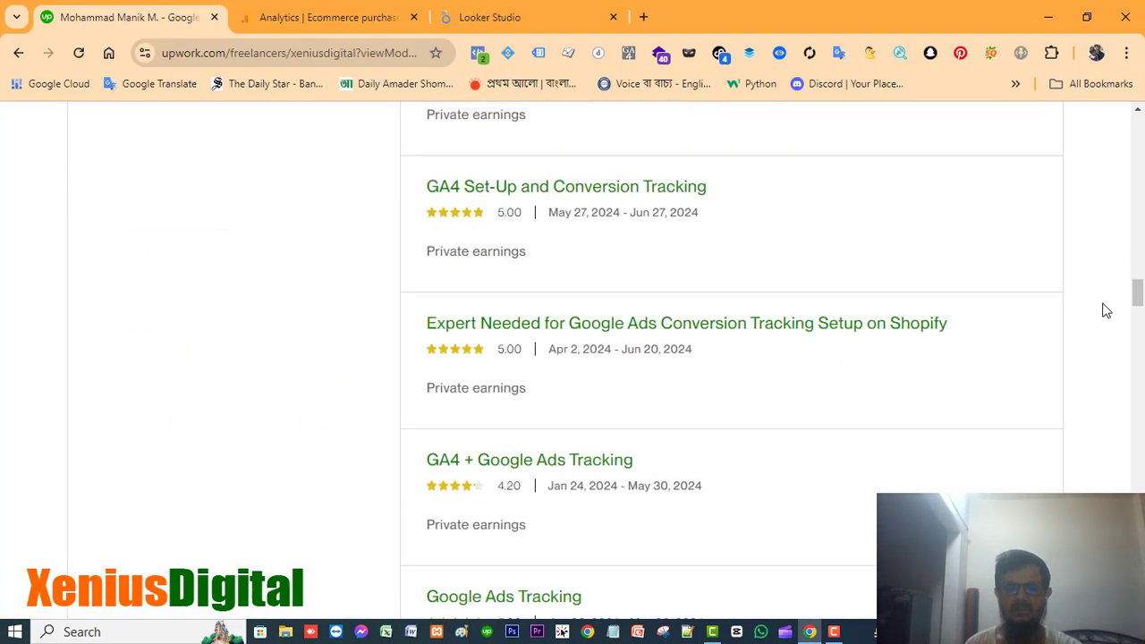
pyautogui.scroll(3, 1109, 309)
pyautogui.scroll(15, 1106, 309)
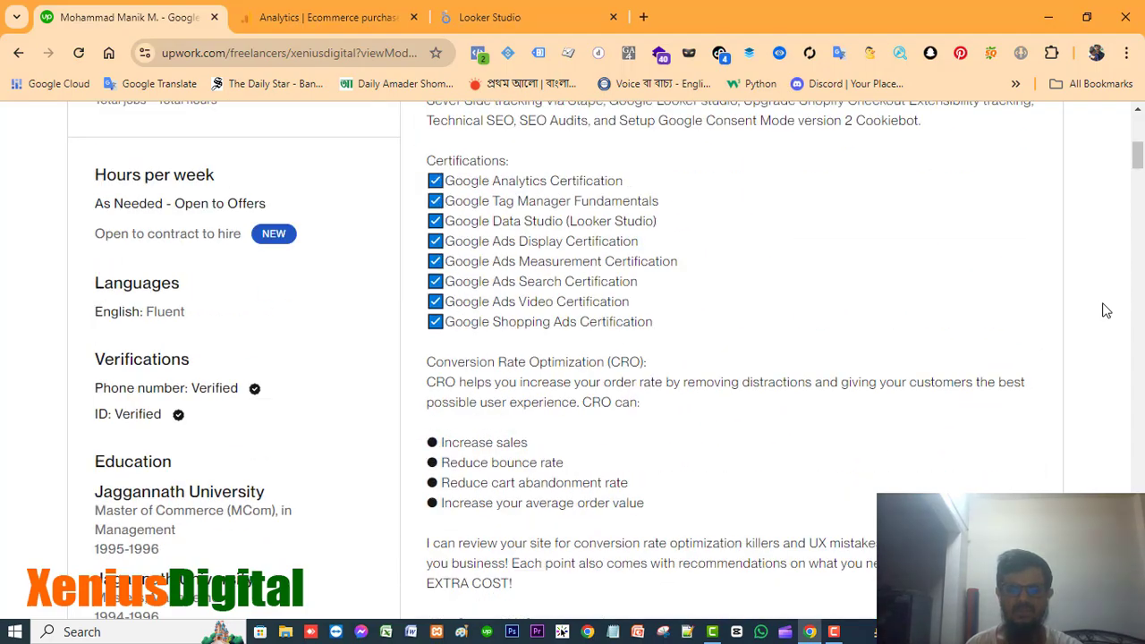
pyautogui.scroll(-15, 1106, 310)
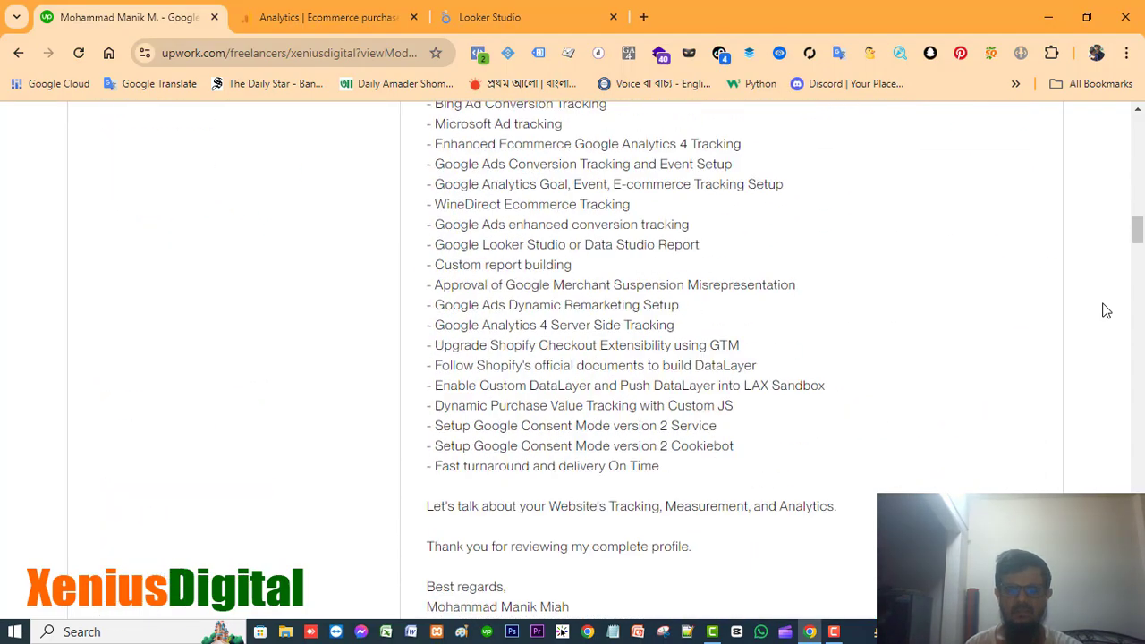
pyautogui.scroll(-4, 1106, 309)
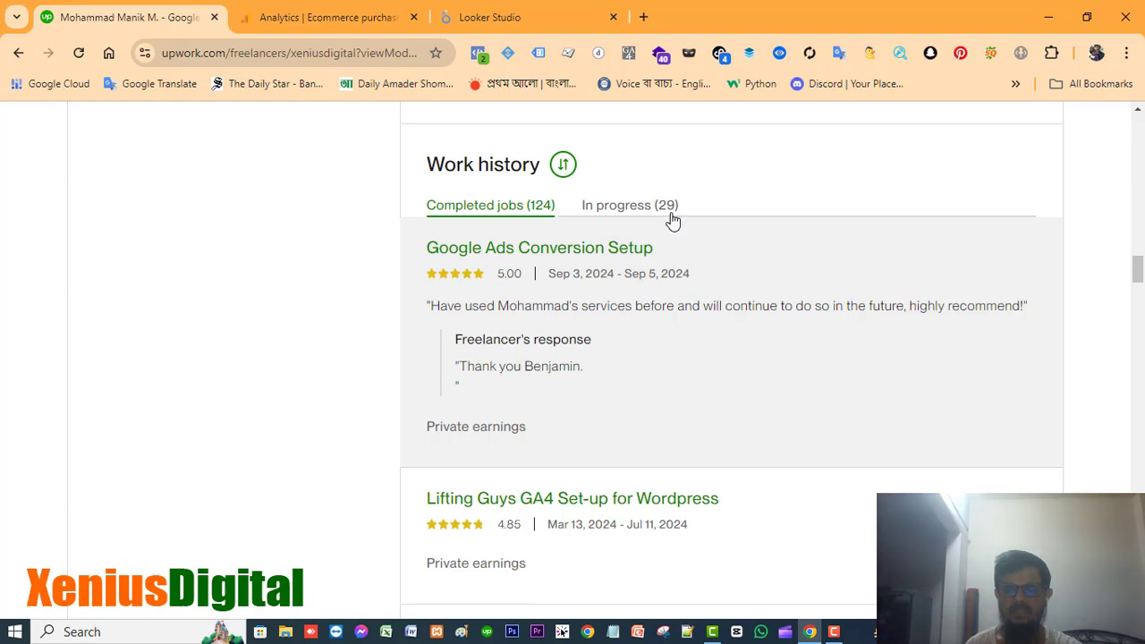
pyautogui.click(665, 209)
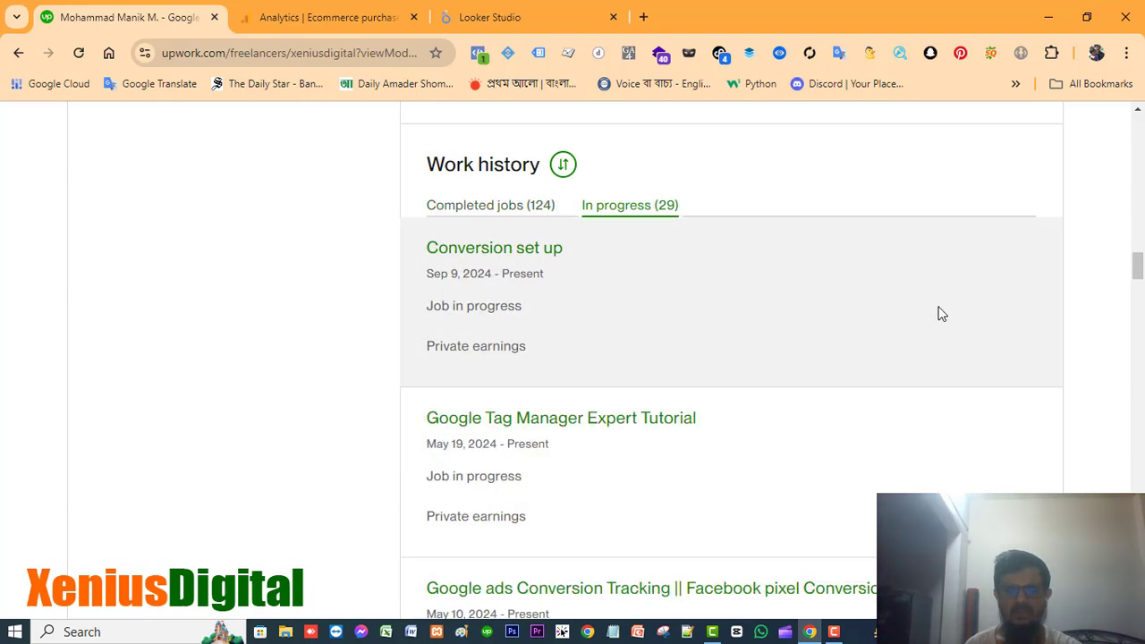
pyautogui.scroll(-5, 1142, 296)
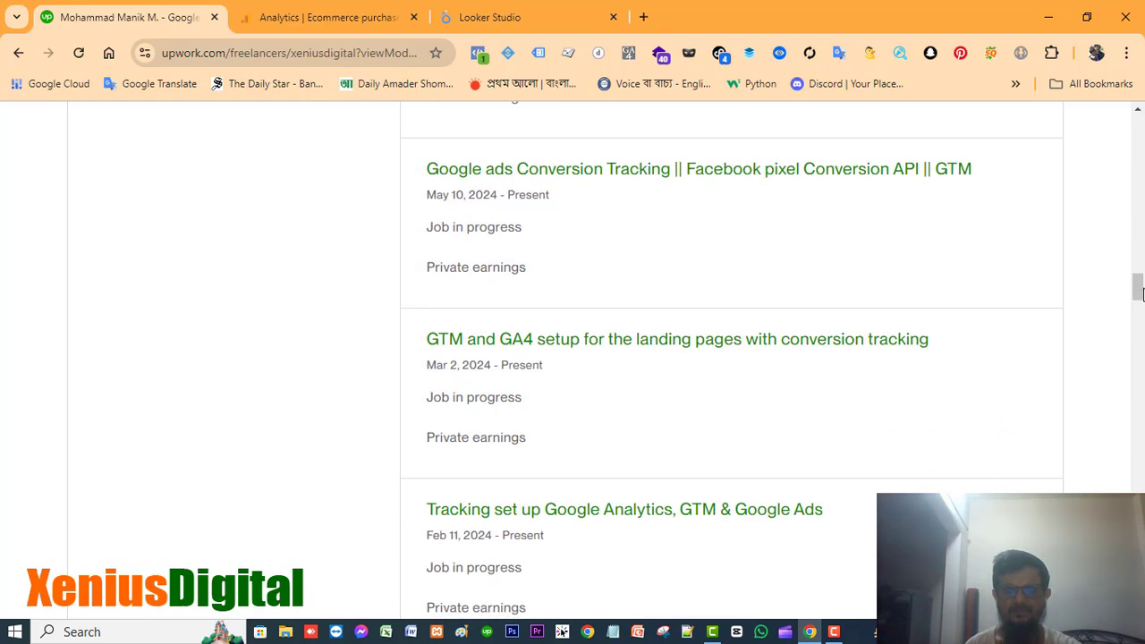
pyautogui.scroll(5, 1142, 296)
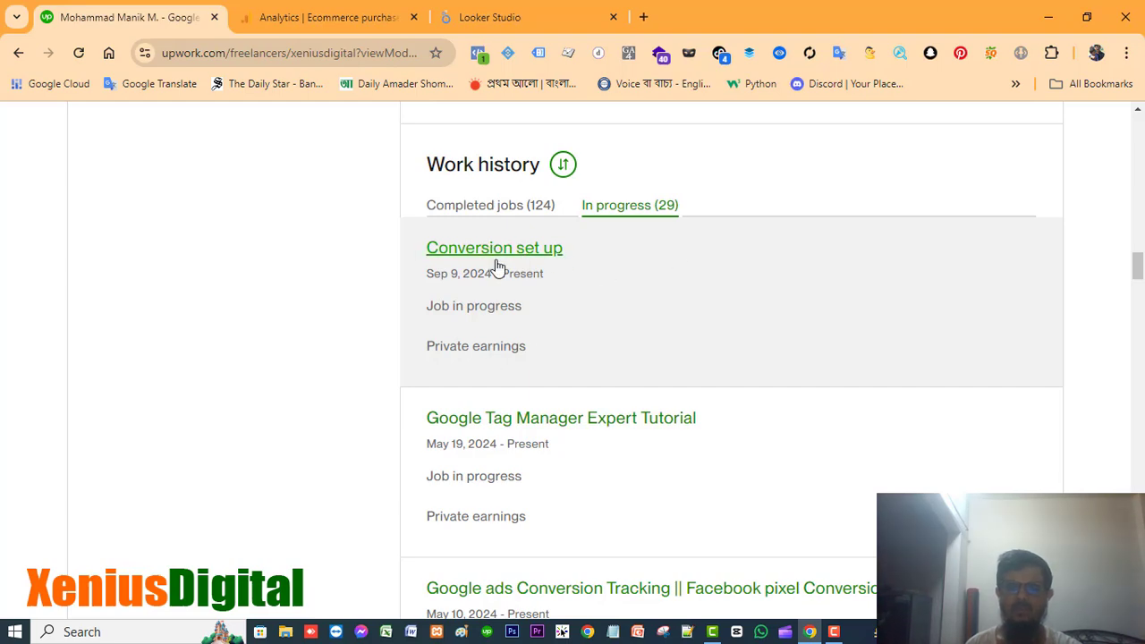
pyautogui.scroll(20, 980, 340)
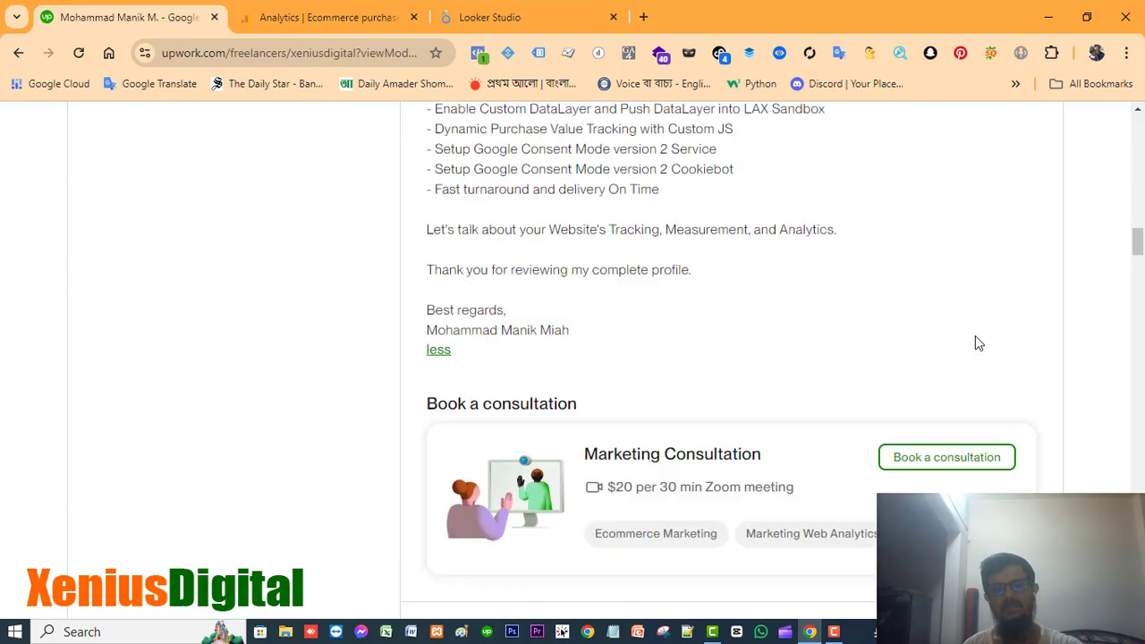
pyautogui.scroll(5, 975, 327)
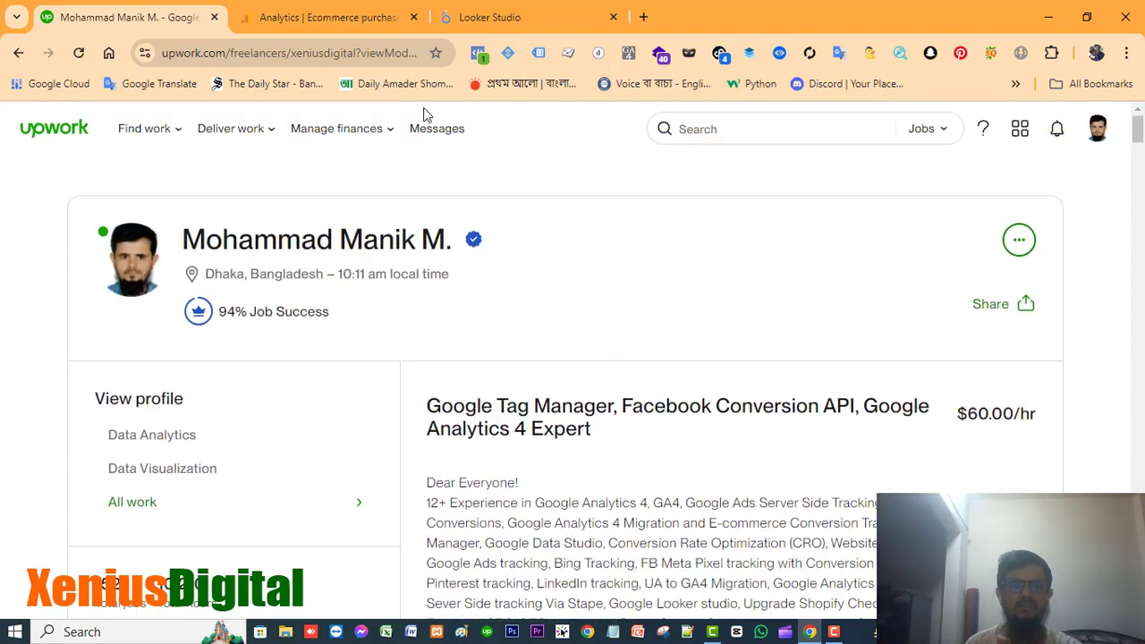
# Step: Switch to Google Analytics and examine the items viewed, added to cart, purchased and revenue in the Ecommerce purchases report
pyautogui.click(340, 16)
pyautogui.scroll(-7, 983, 292)
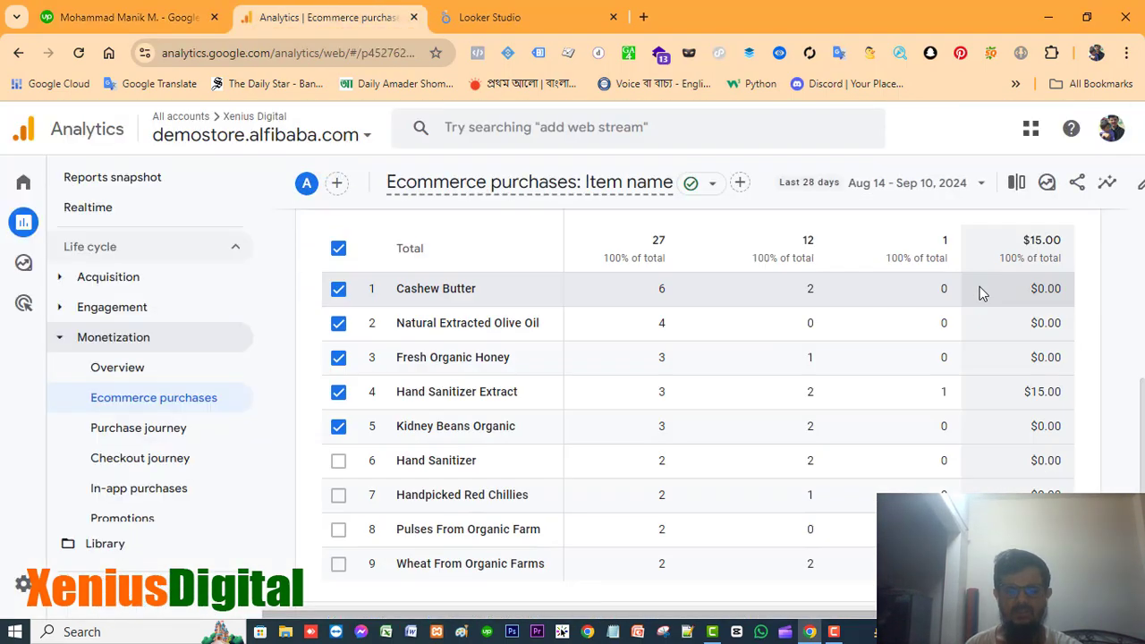
pyautogui.scroll(4, 1142, 267)
pyautogui.scroll(-2, 1142, 267)
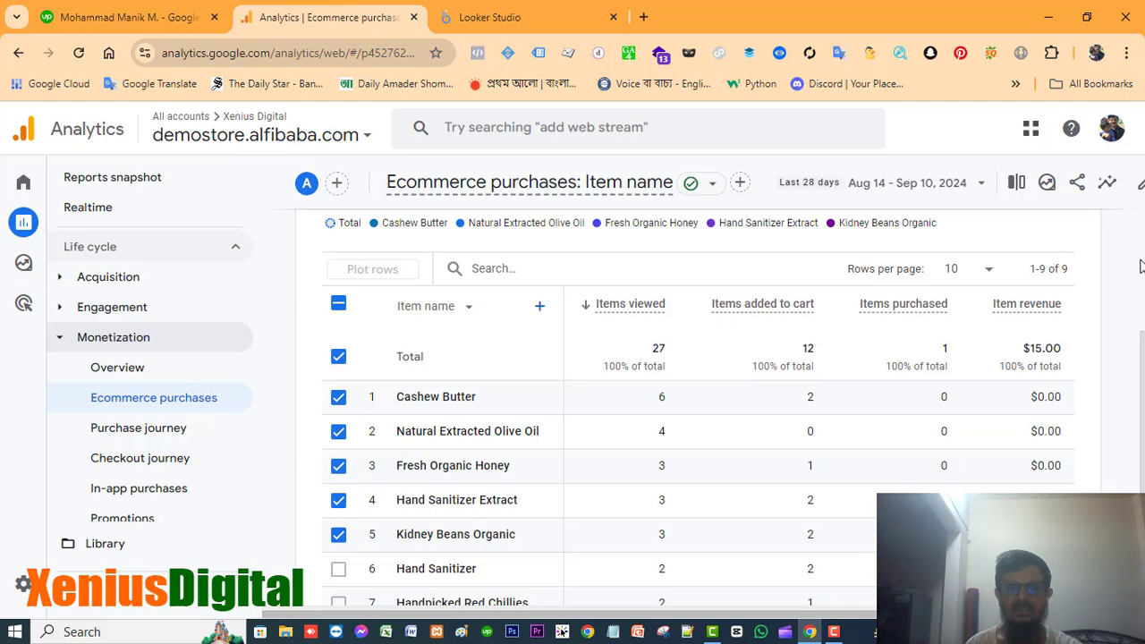
pyautogui.scroll(-1, 1142, 267)
pyautogui.scroll(2, 568, 374)
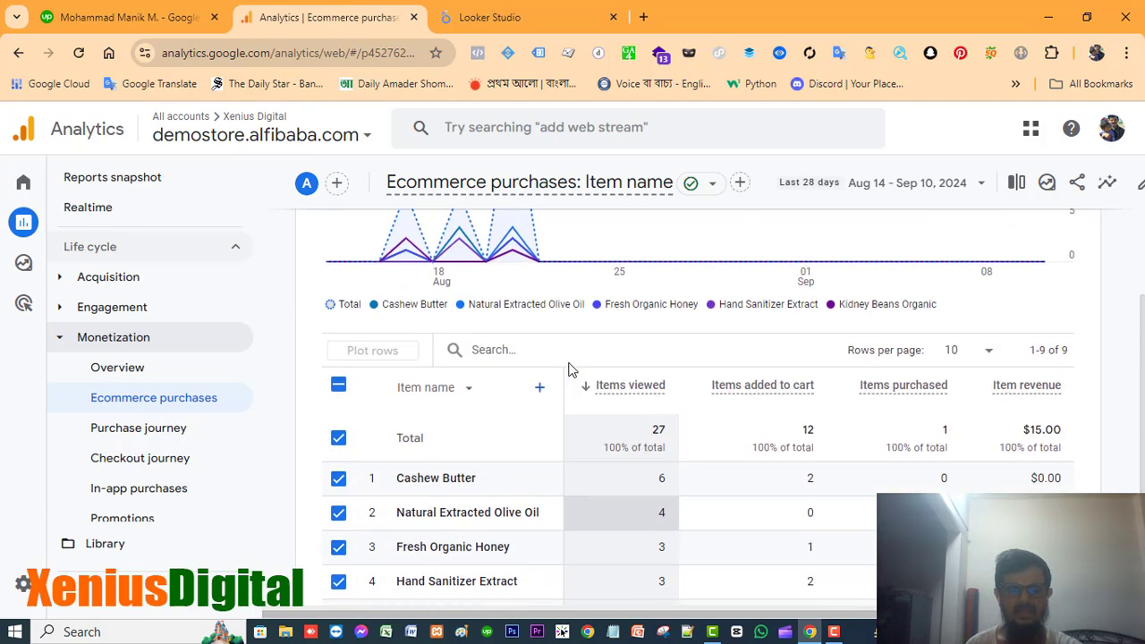
pyautogui.scroll(-1, 569, 374)
pyautogui.scroll(-1, 568, 374)
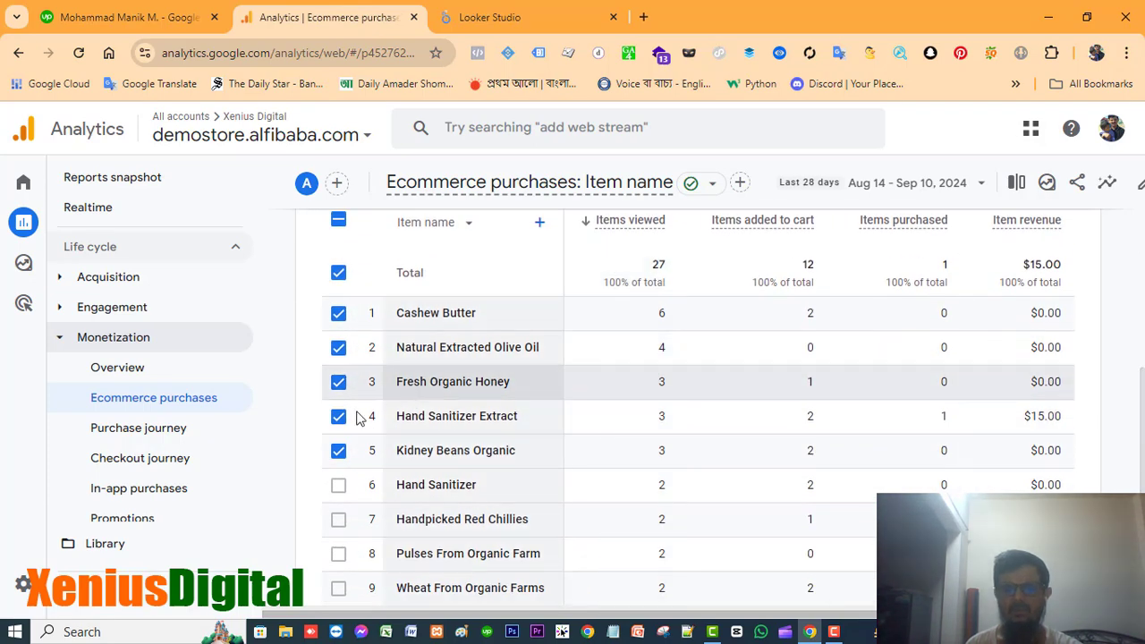
pyautogui.scroll(1, 1132, 406)
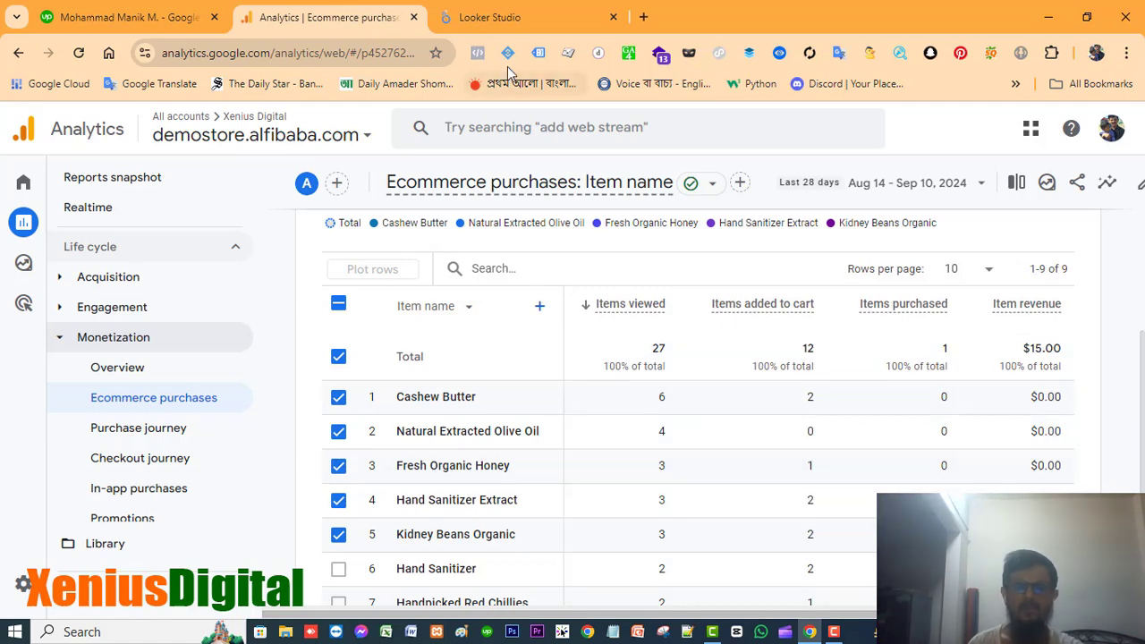
# Step: Switch to Looker Studio and open the recent report "GA4 - Website Performance Dashboard"
pyautogui.click(480, 17)
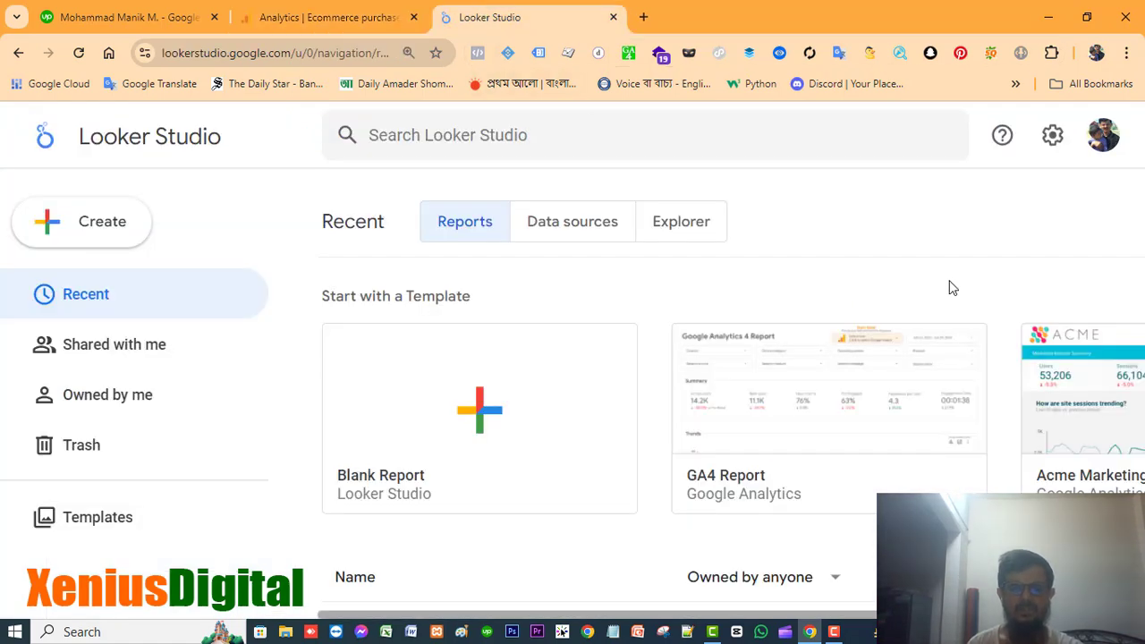
pyautogui.click(306, 15)
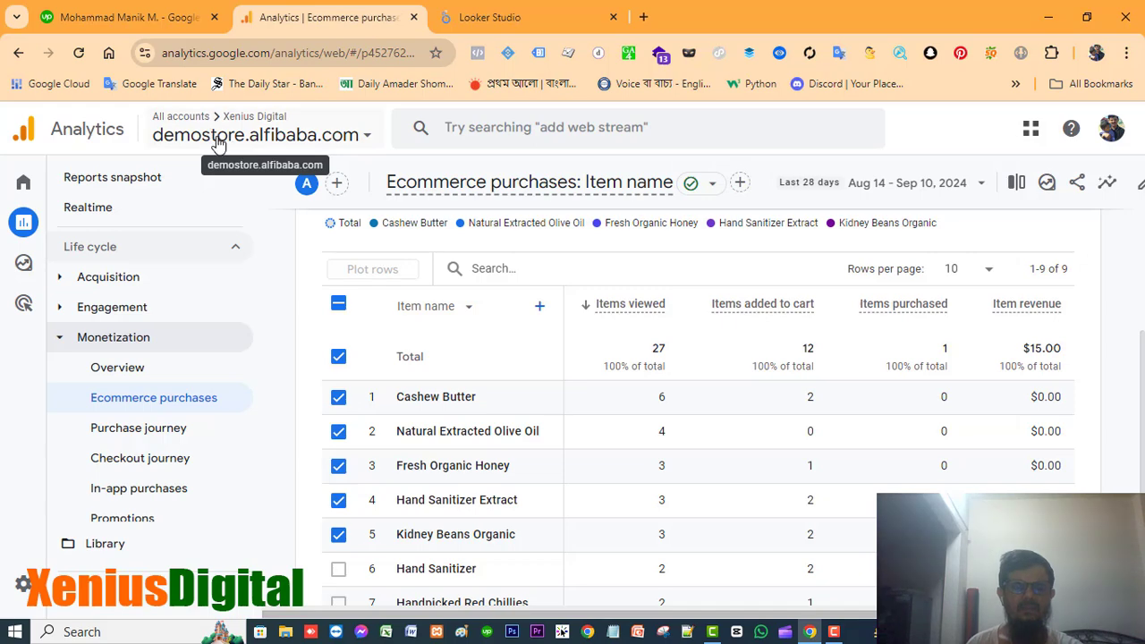
pyautogui.click(503, 17)
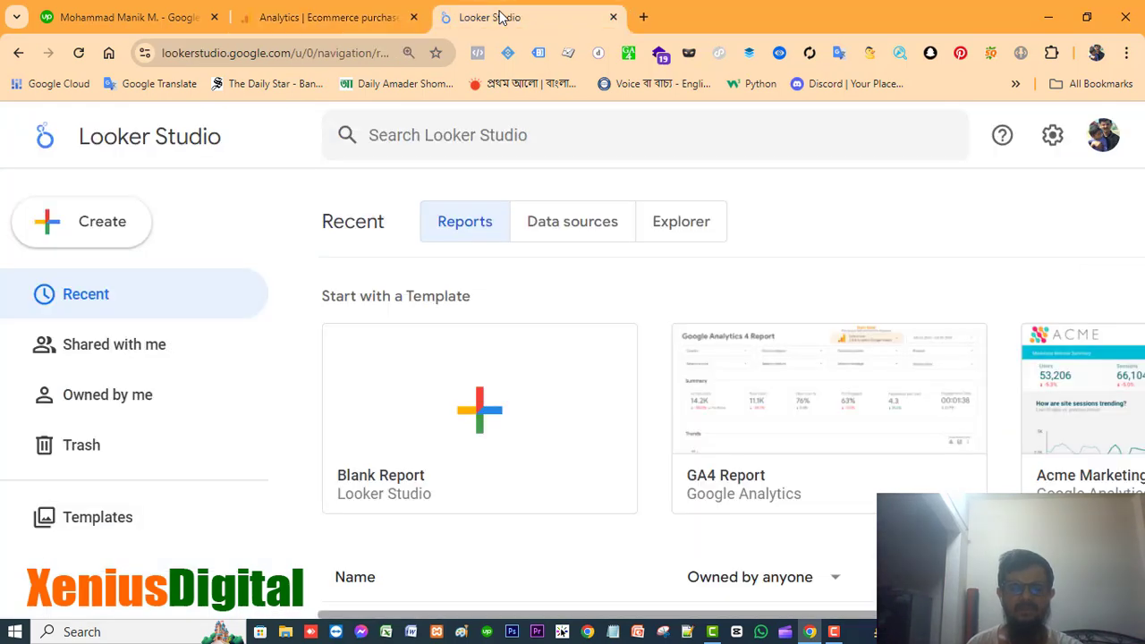
pyautogui.scroll(-3, 824, 345)
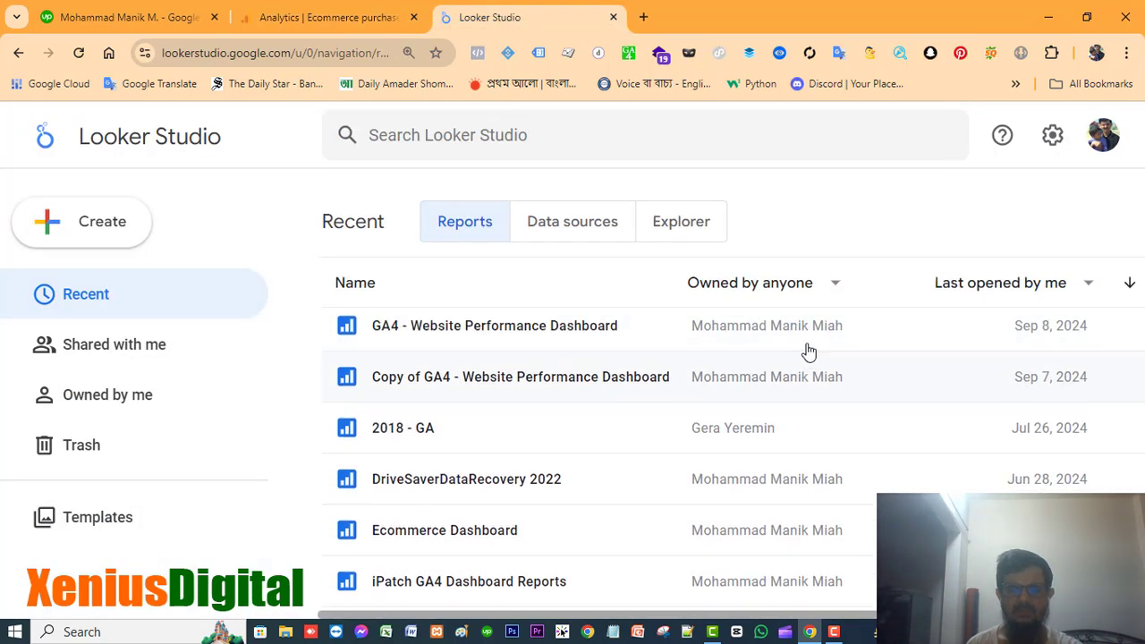
pyautogui.scroll(2, 532, 481)
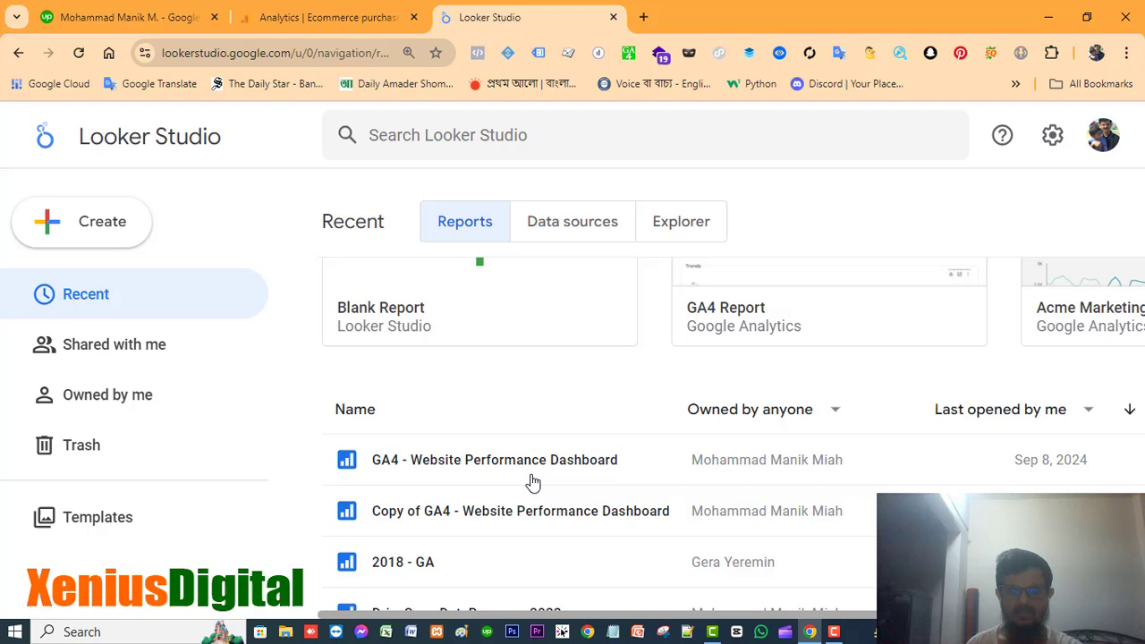
pyautogui.click(465, 464)
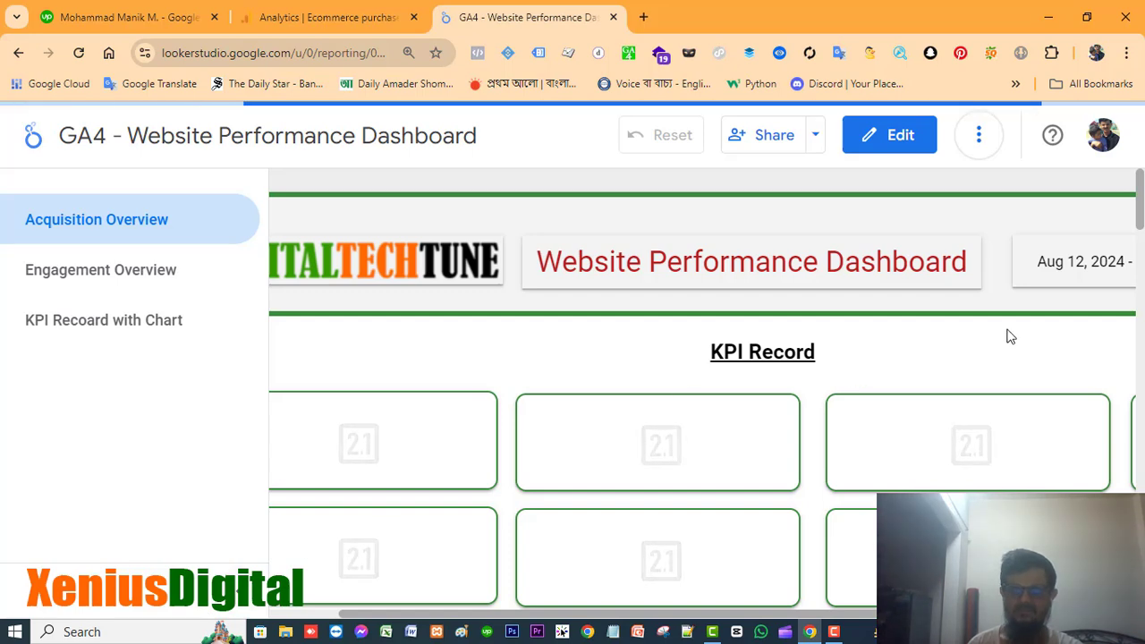
# Step: Put the GA4 - Website Performance Dashboard report into edit mode and look over its Acquisition Overview page
pyautogui.scroll(-3, 1008, 335)
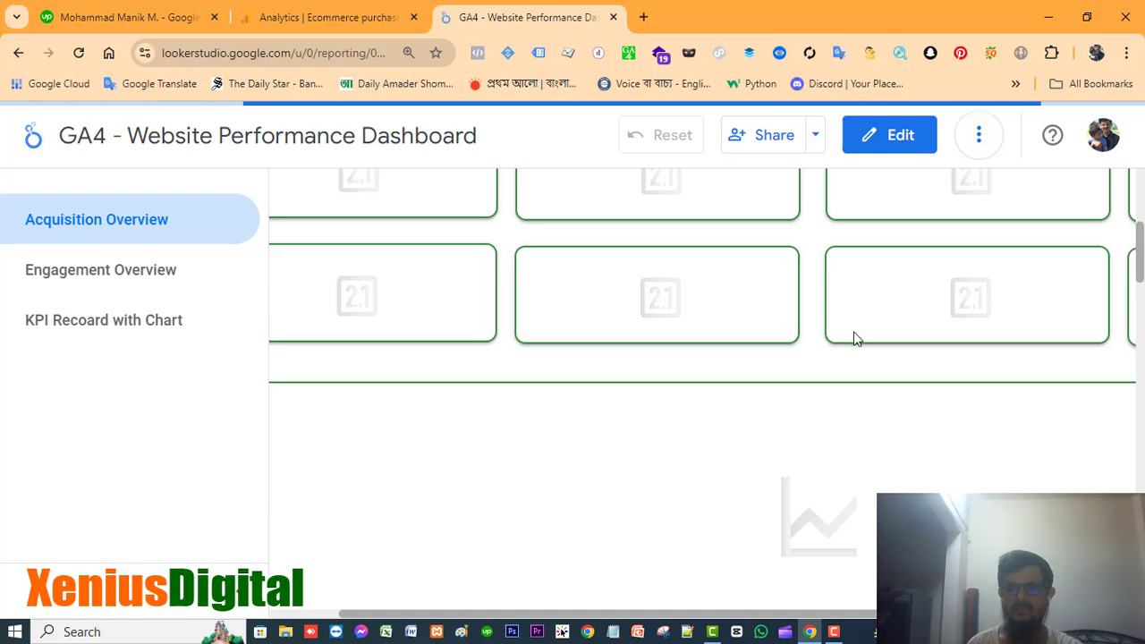
pyautogui.scroll(3, 904, 259)
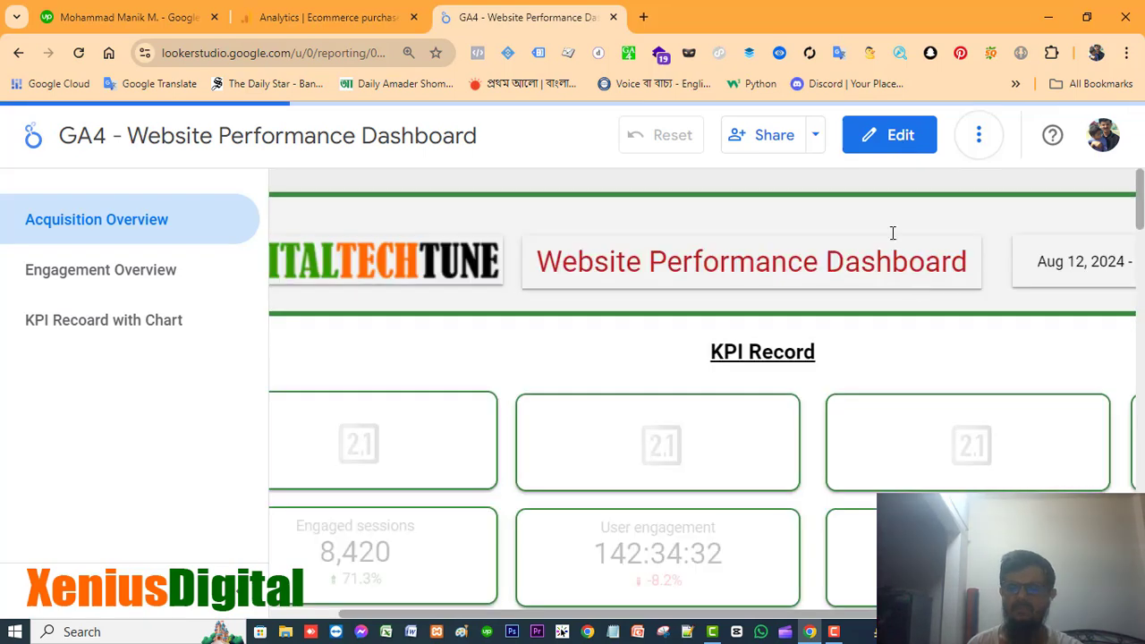
pyautogui.click(900, 136)
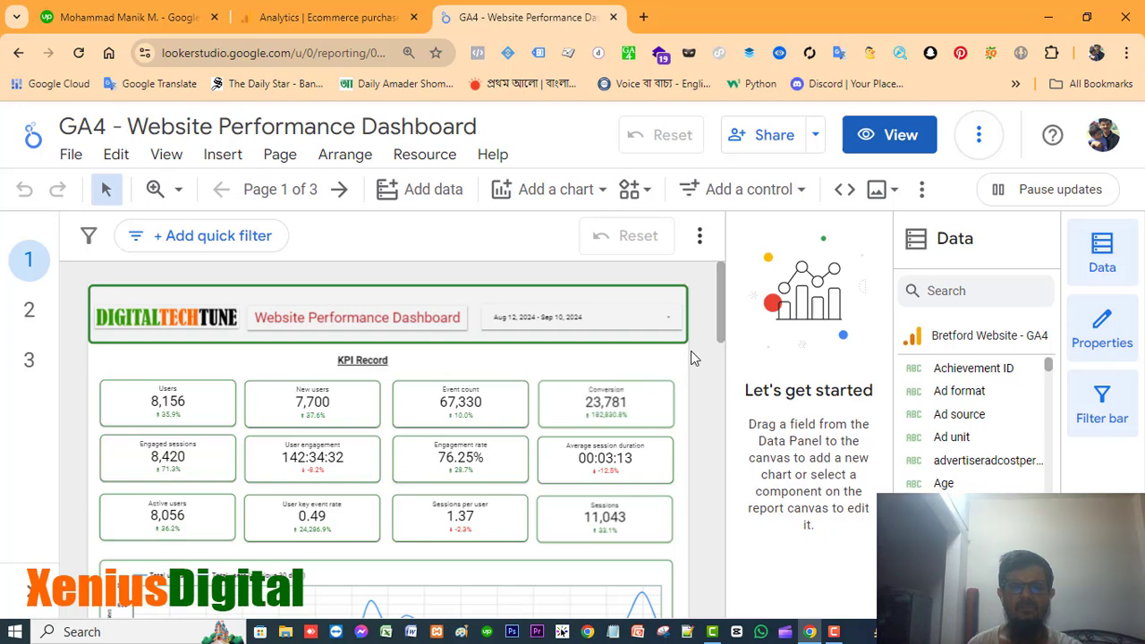
pyautogui.scroll(-1, 702, 410)
pyautogui.scroll(1, 702, 410)
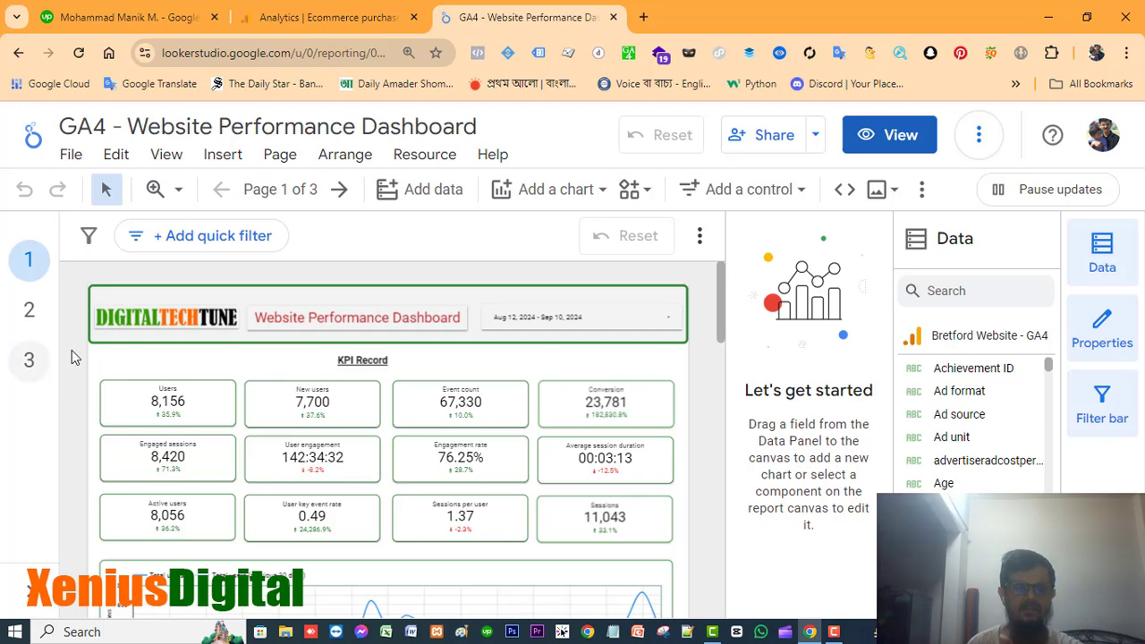
# Step: Add a new page to the report and rename it Ecommerce Analysis Dashboard
pyautogui.click(280, 155)
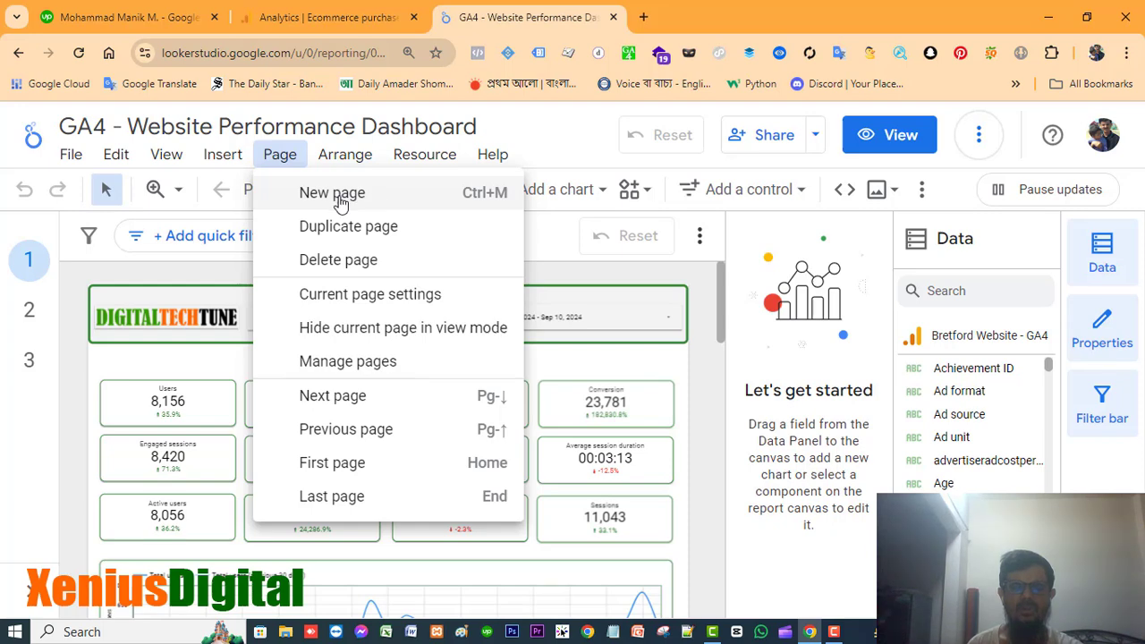
pyautogui.click(342, 200)
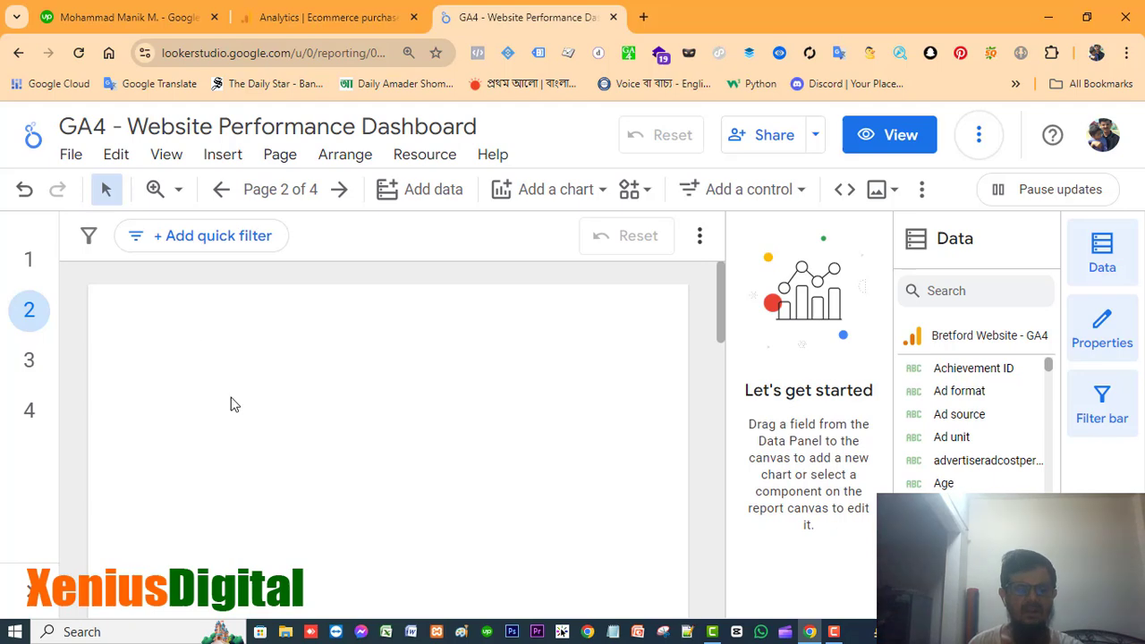
pyautogui.click(284, 199)
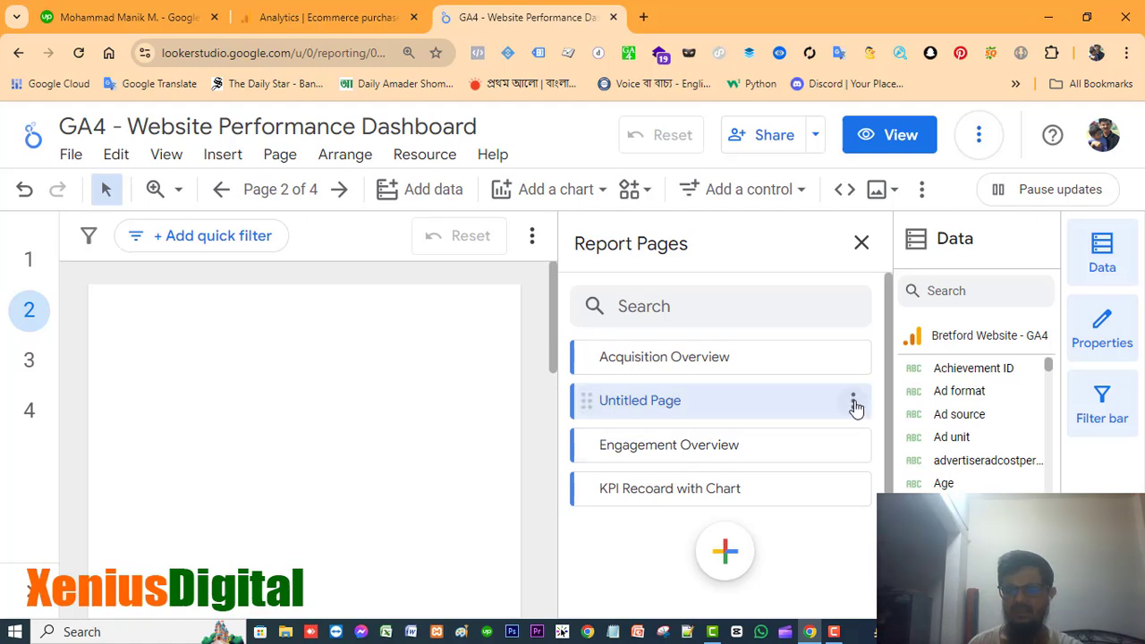
pyautogui.click(852, 401)
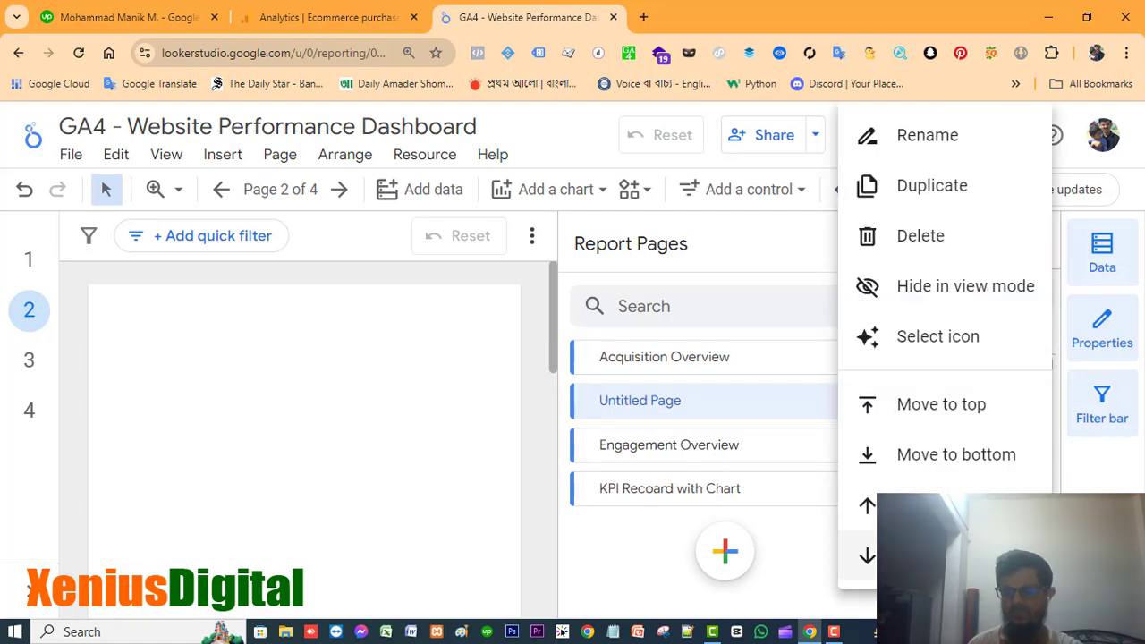
pyautogui.click(926, 139)
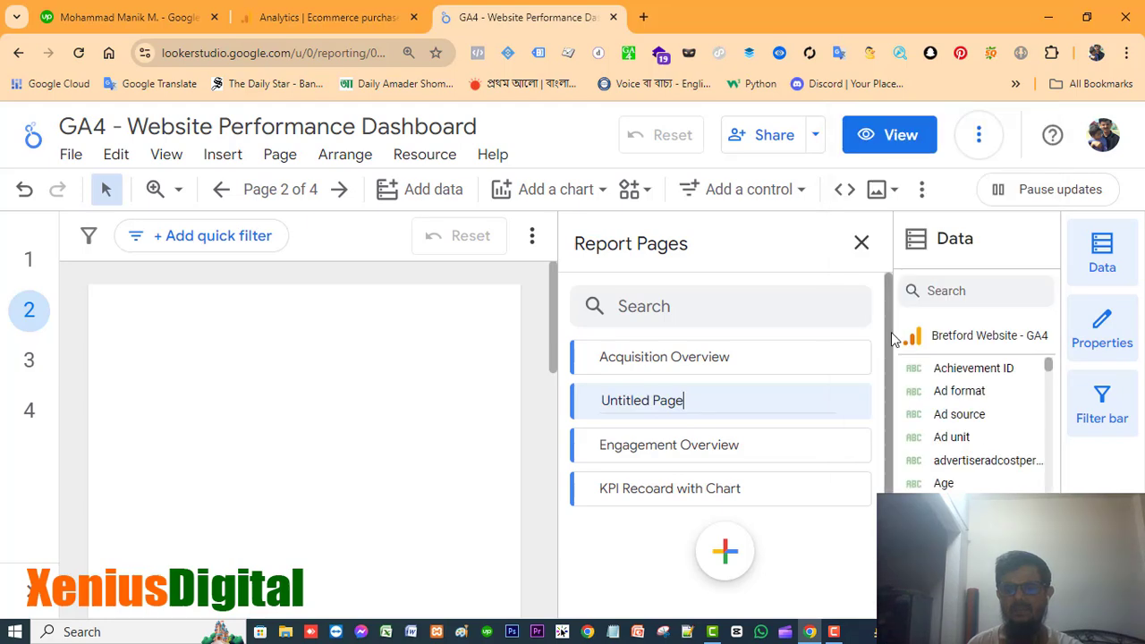
pyautogui.press('BackSpace')
pyautogui.press('BackSpace')
pyautogui.press('BackSpace')
pyautogui.press('BackSpace')
pyautogui.press('BackSpace')
pyautogui.press('BackSpace')
pyautogui.press('BackSpace')
pyautogui.press('BackSpace')
pyautogui.press('BackSpace')
pyautogui.press('BackSpace')
pyautogui.press('BackSpace')
pyautogui.press('BackSpace')
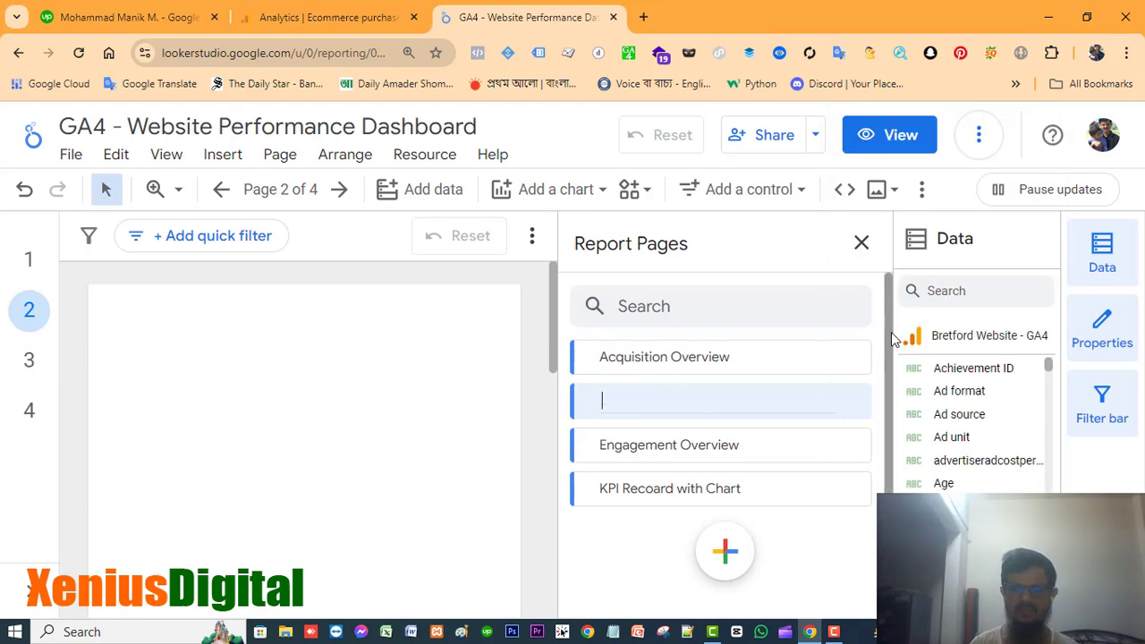
pyautogui.write('Ecom')
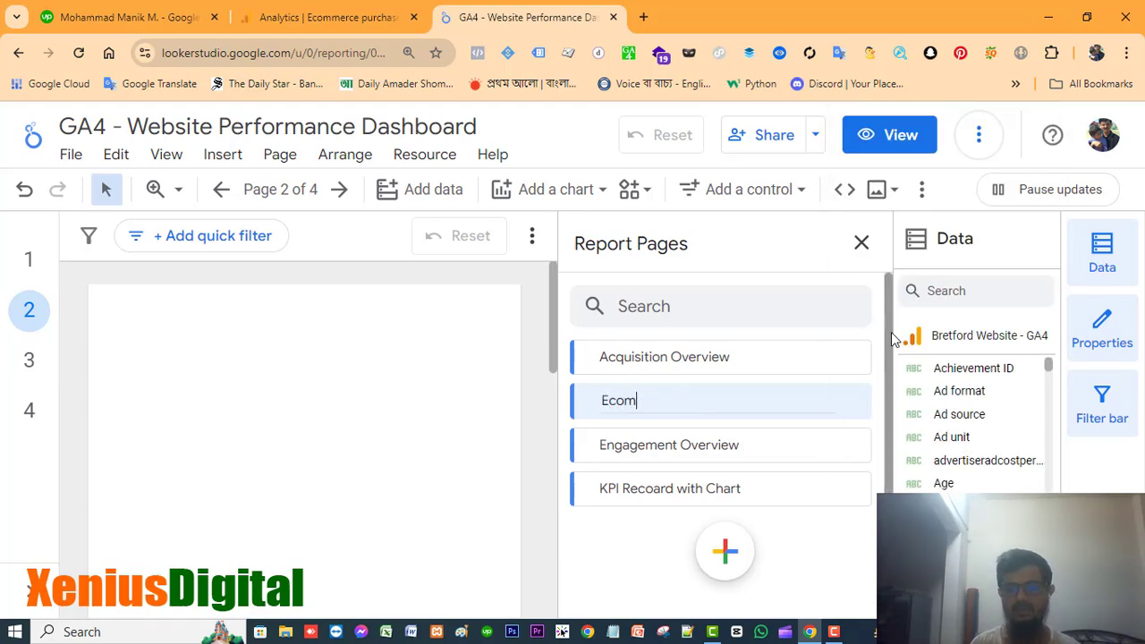
pyautogui.write('merce Analysis Dashboard')
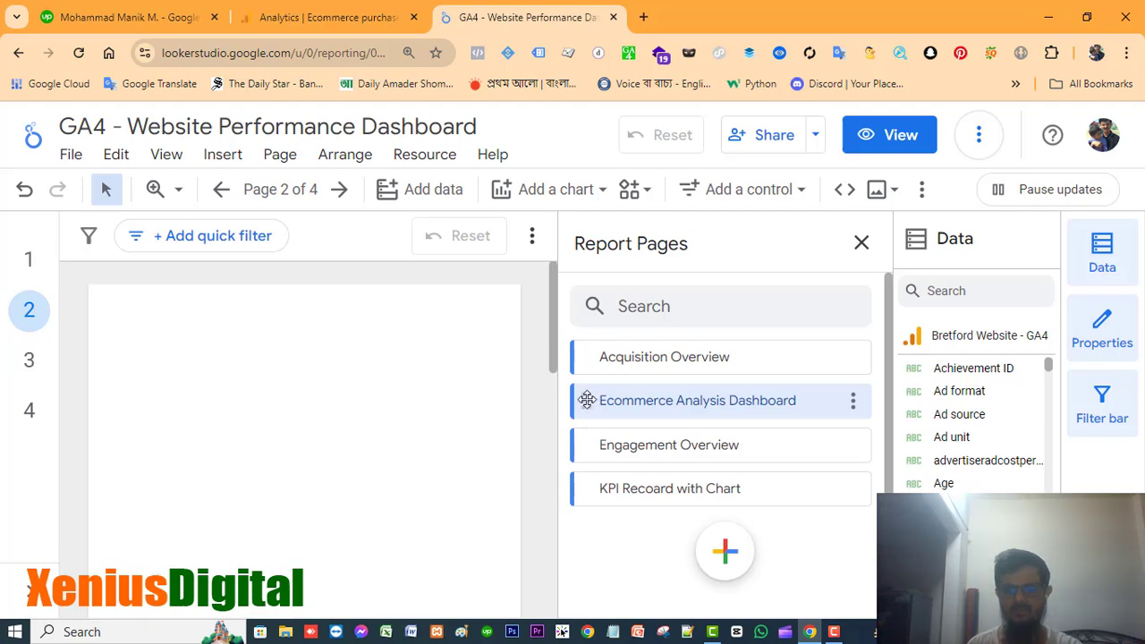
# Step: Move the Ecommerce Analysis Dashboard page to the end of the report's page order and close the page list
pyautogui.moveTo(588, 400); pyautogui.dragTo(589, 488)
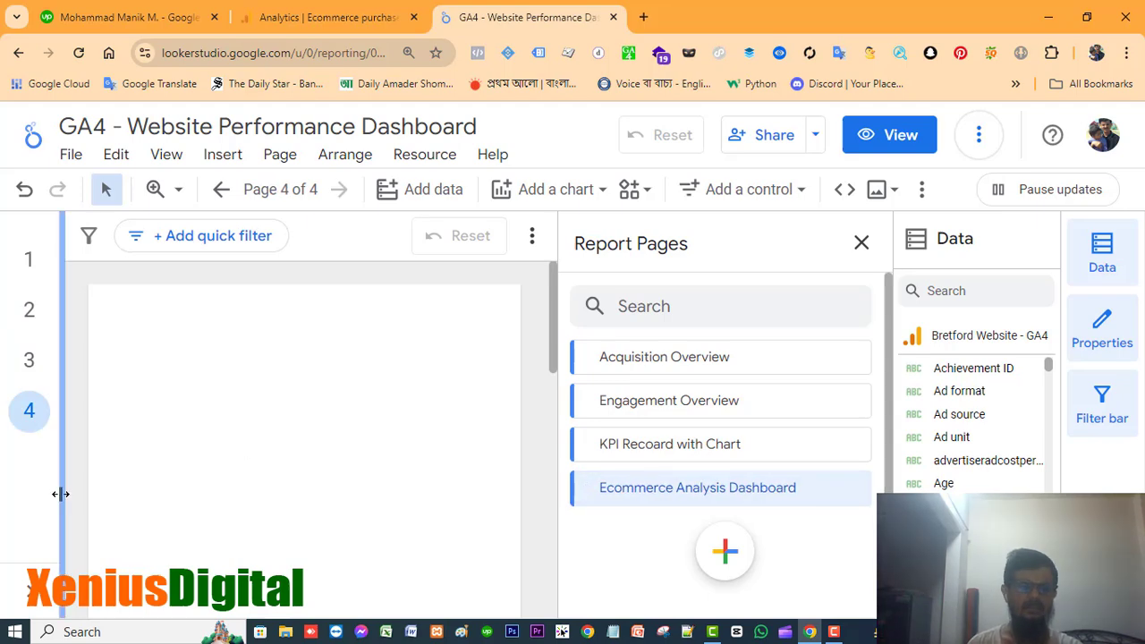
pyautogui.click(337, 383)
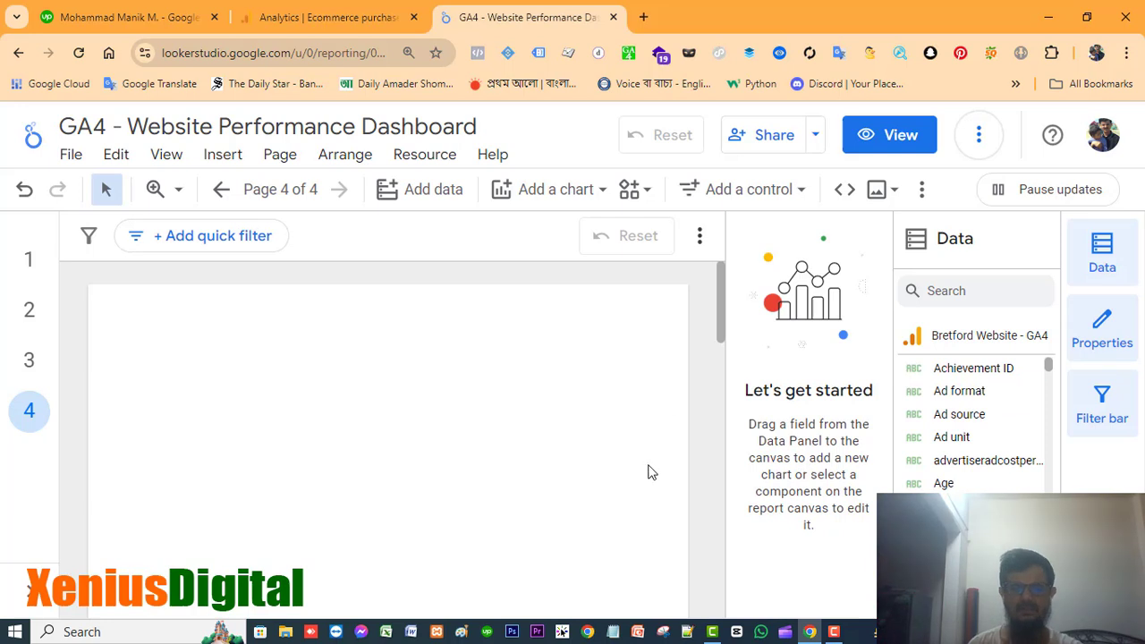
pyautogui.scroll(-1, 375, 449)
pyautogui.scroll(1, 375, 449)
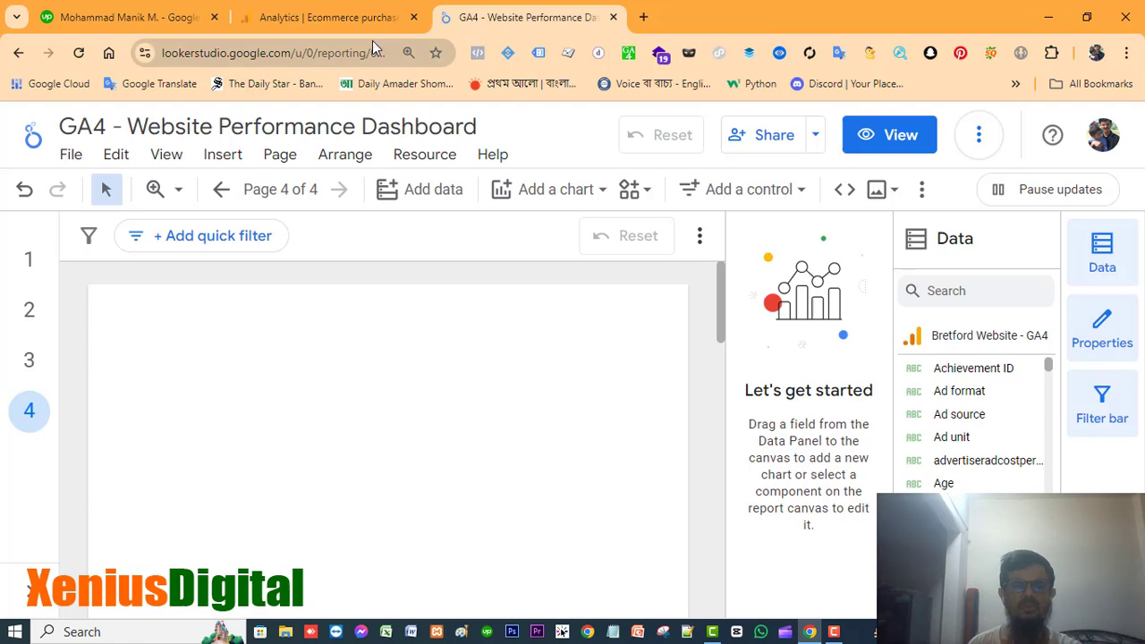
# Step: Add the Google Analytics property demostore.alfibaba.com from the Xenius Digital account to the report as a data source
pyautogui.click(349, 18)
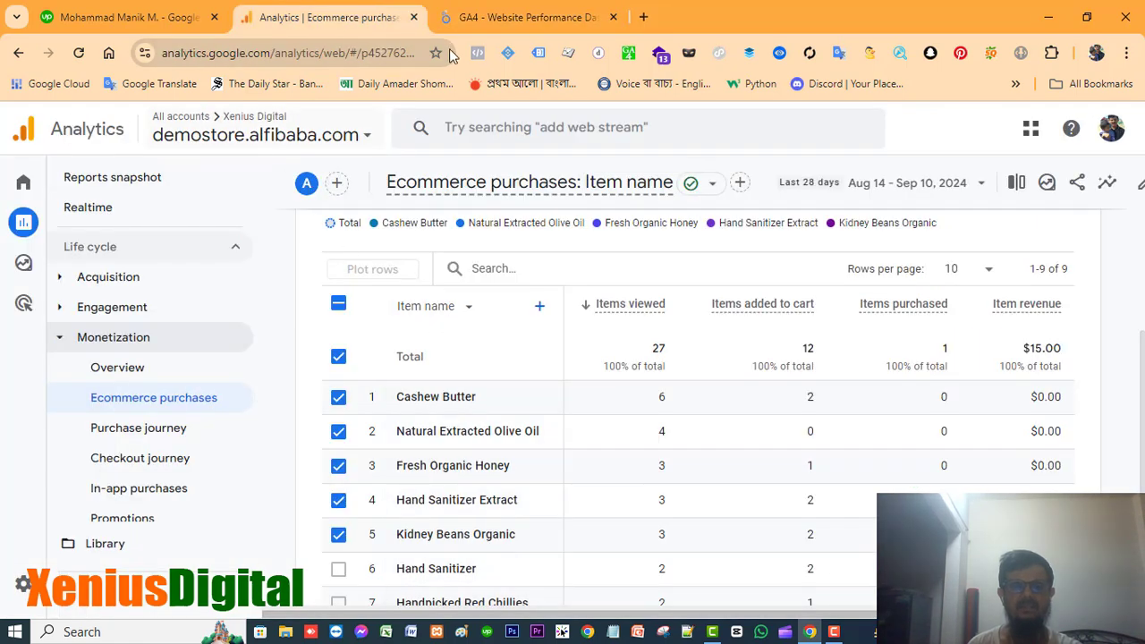
pyautogui.click(501, 18)
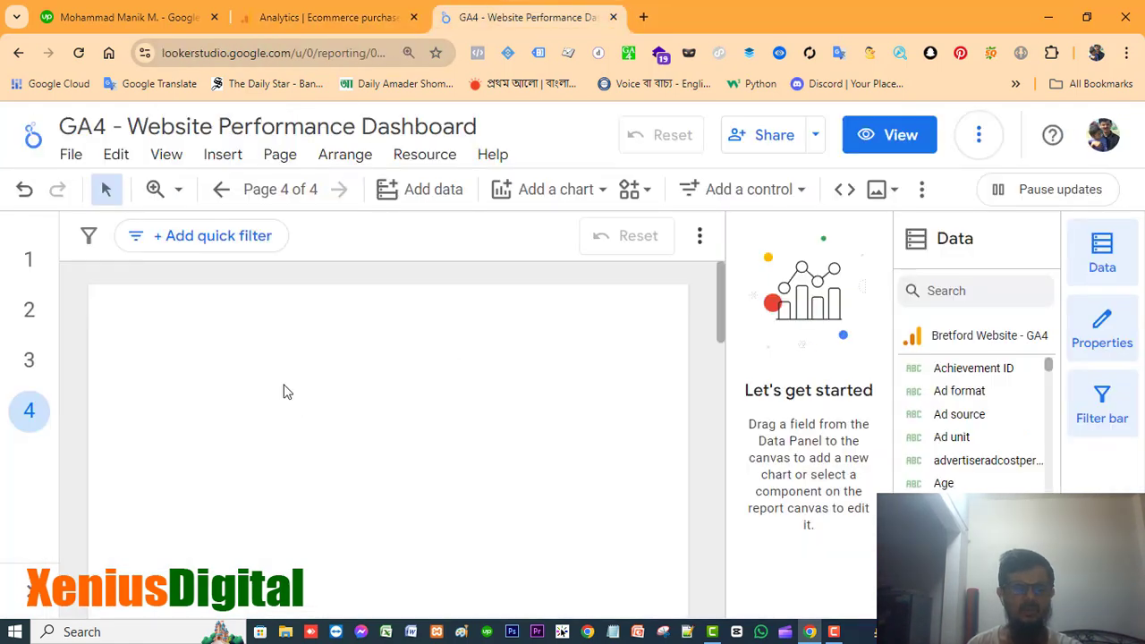
pyautogui.click(429, 195)
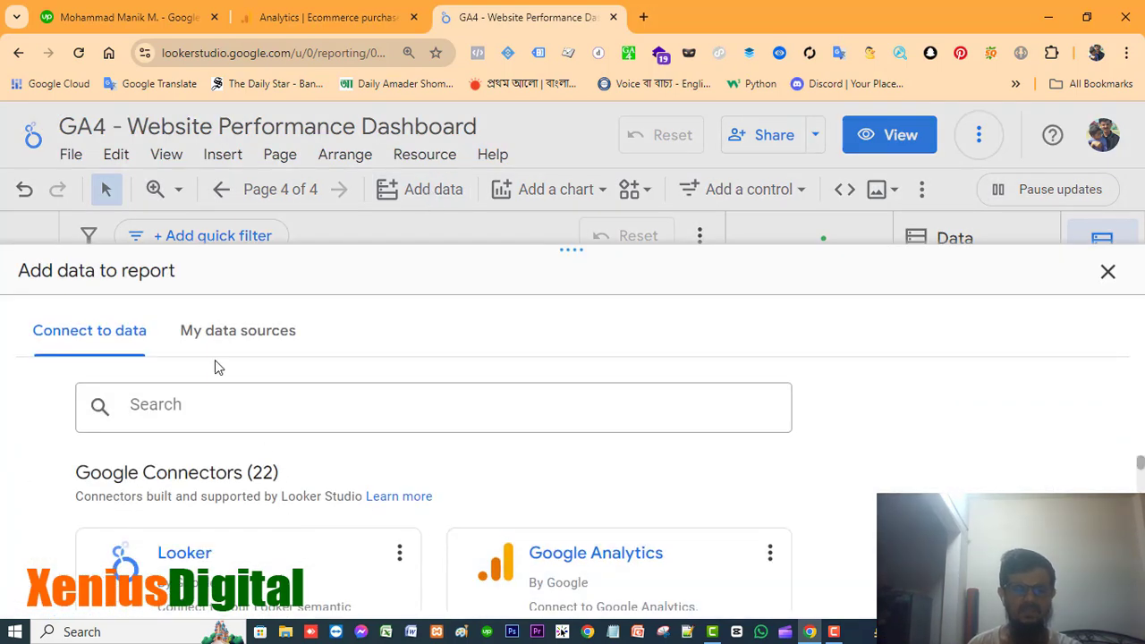
pyautogui.click(217, 344)
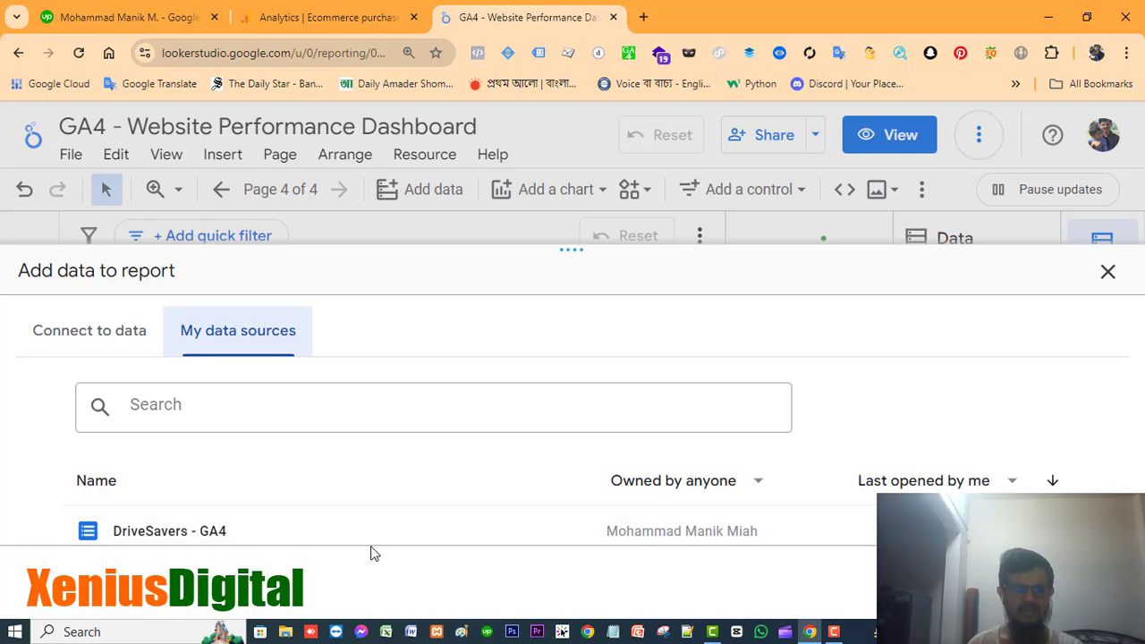
pyautogui.click(79, 332)
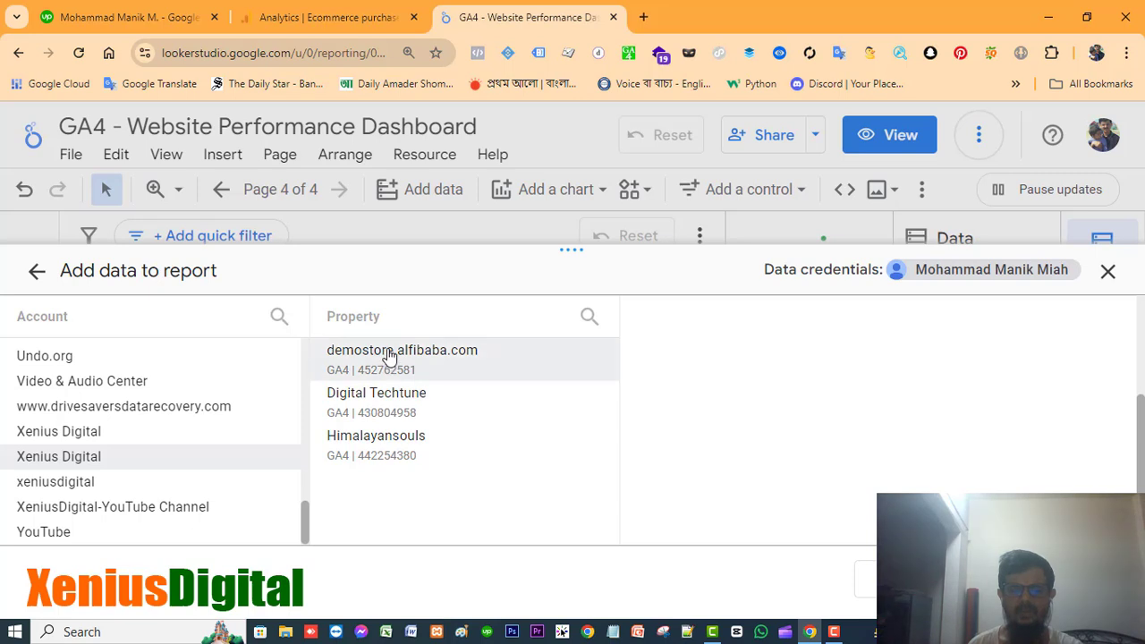
pyautogui.click(389, 355)
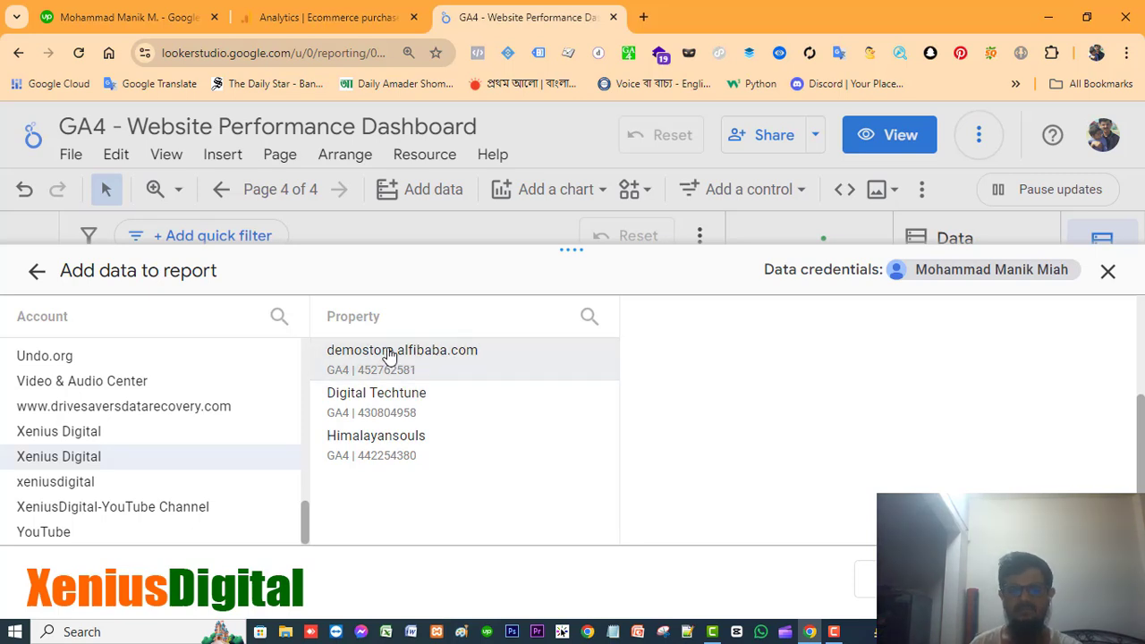
pyautogui.scroll(2, 569, 466)
pyautogui.scroll(-2, 683, 426)
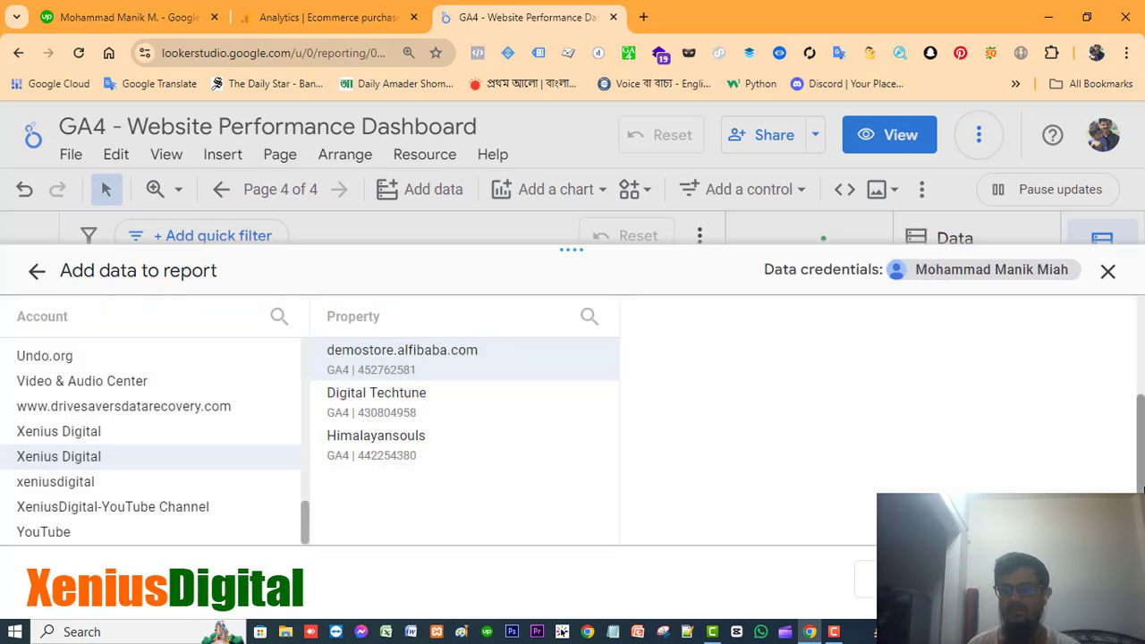
pyautogui.click(1047, 579)
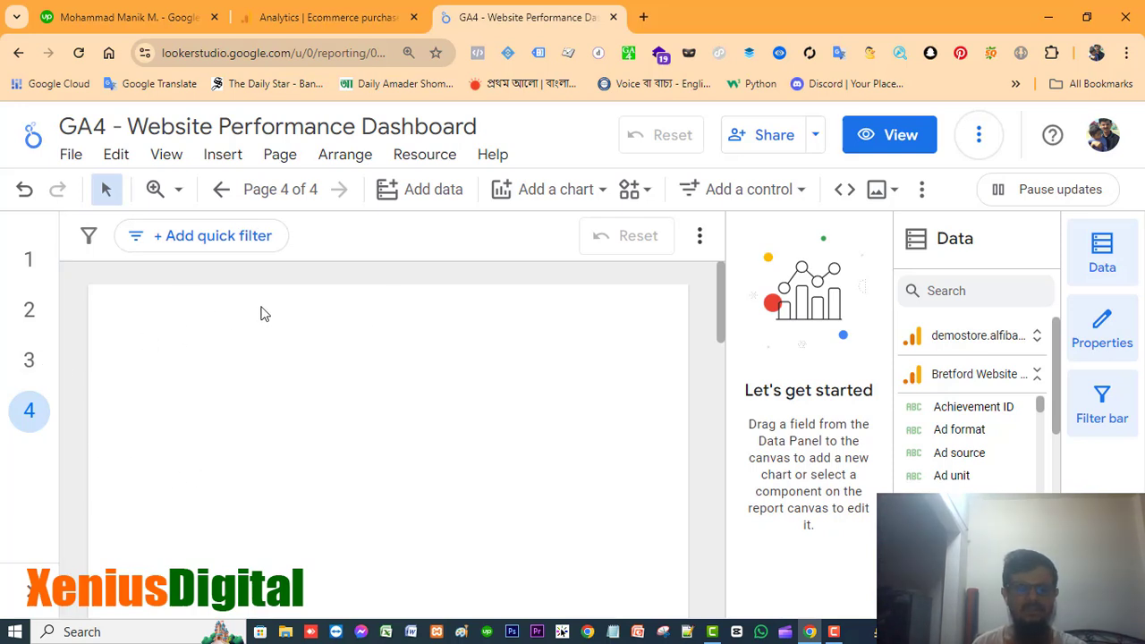
# Step: Copy the header with logo, title and date range control from page 3 onto the blank page 4
pyautogui.click(28, 360)
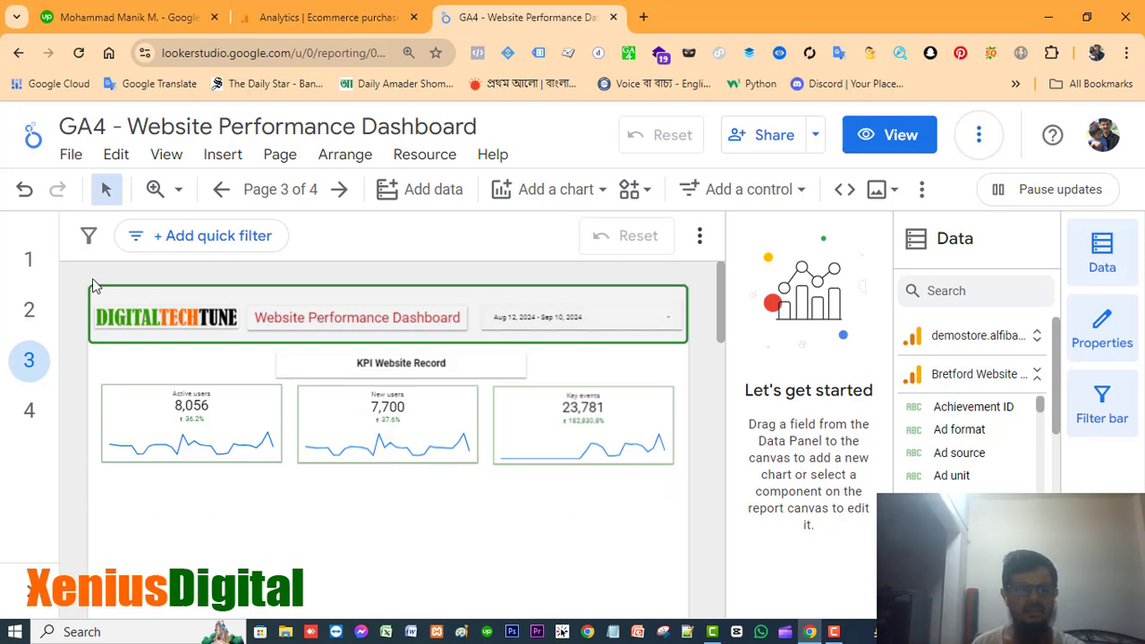
pyautogui.moveTo(86, 275); pyautogui.dragTo(691, 372)
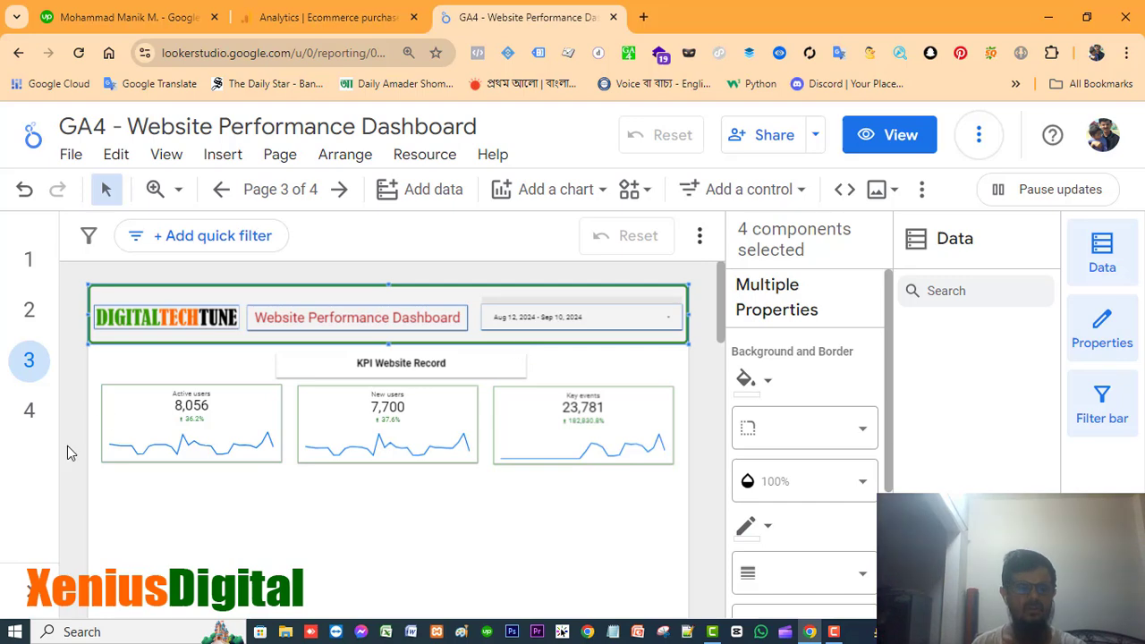
pyautogui.click(31, 411)
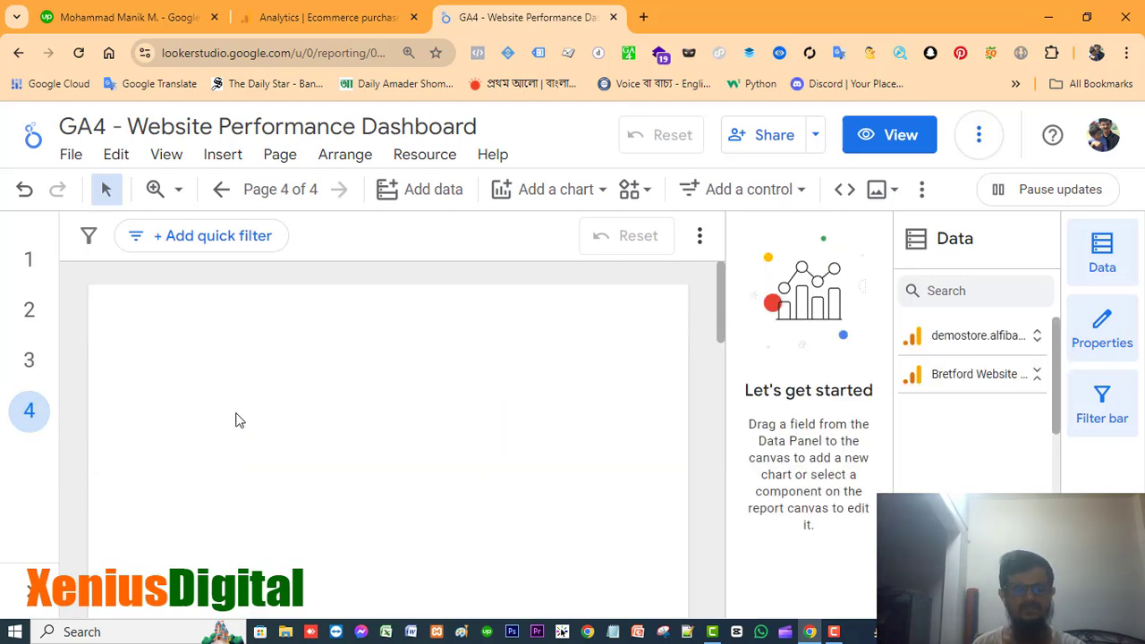
pyautogui.hotkey('ctrl', 'v')
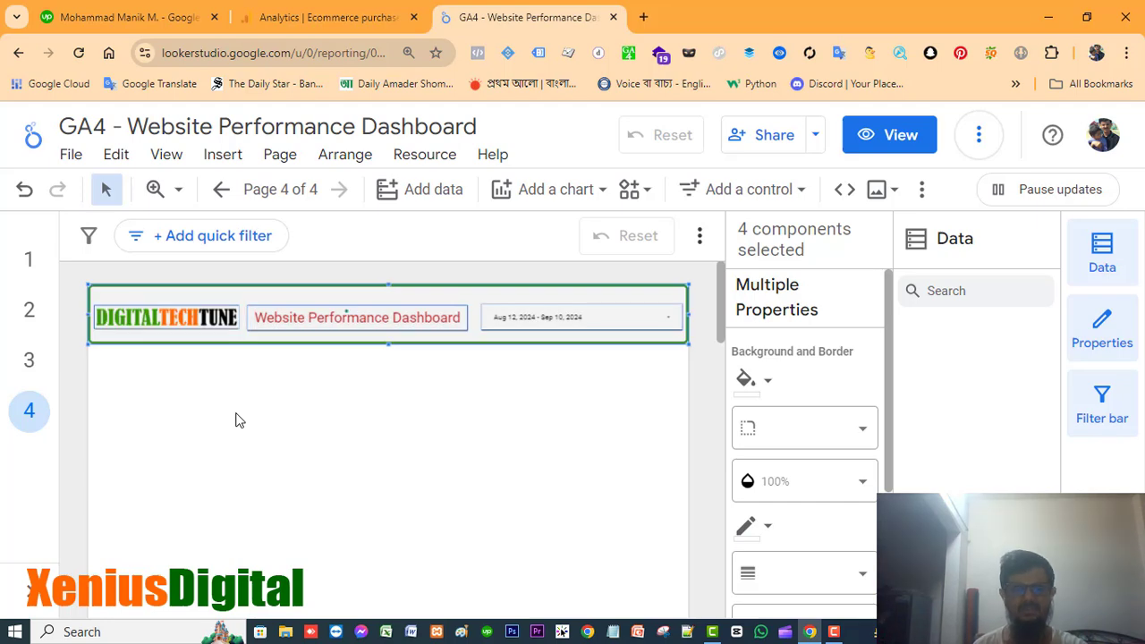
pyautogui.click(397, 461)
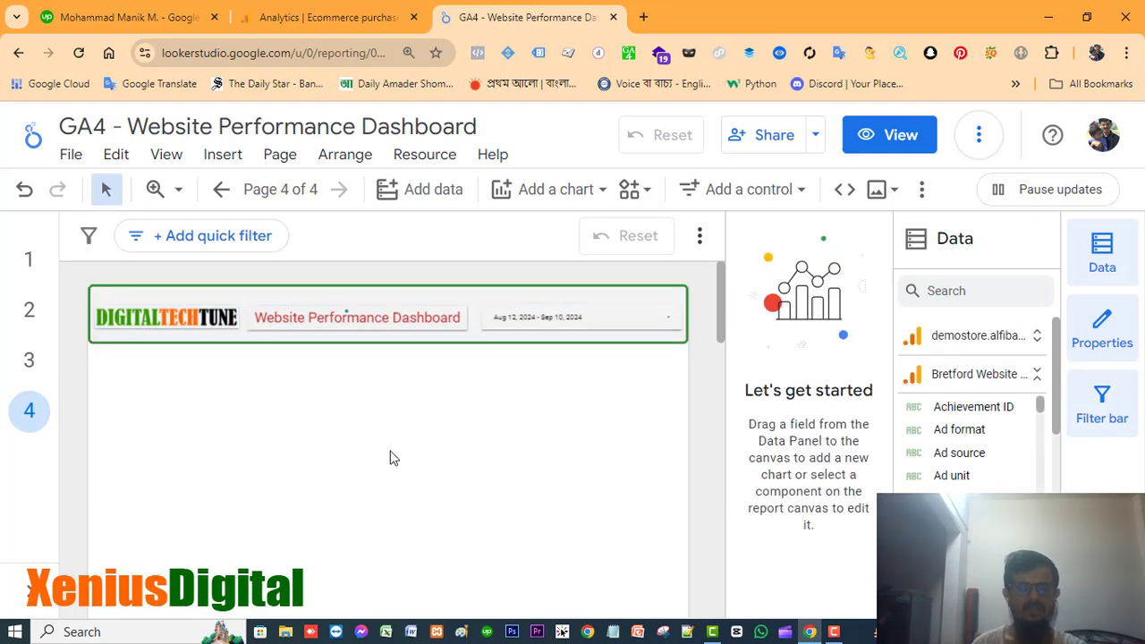
# Step: Replace the header title text on page 4 with "Ecommerce Analysis Dashboard"
pyautogui.click(305, 318)
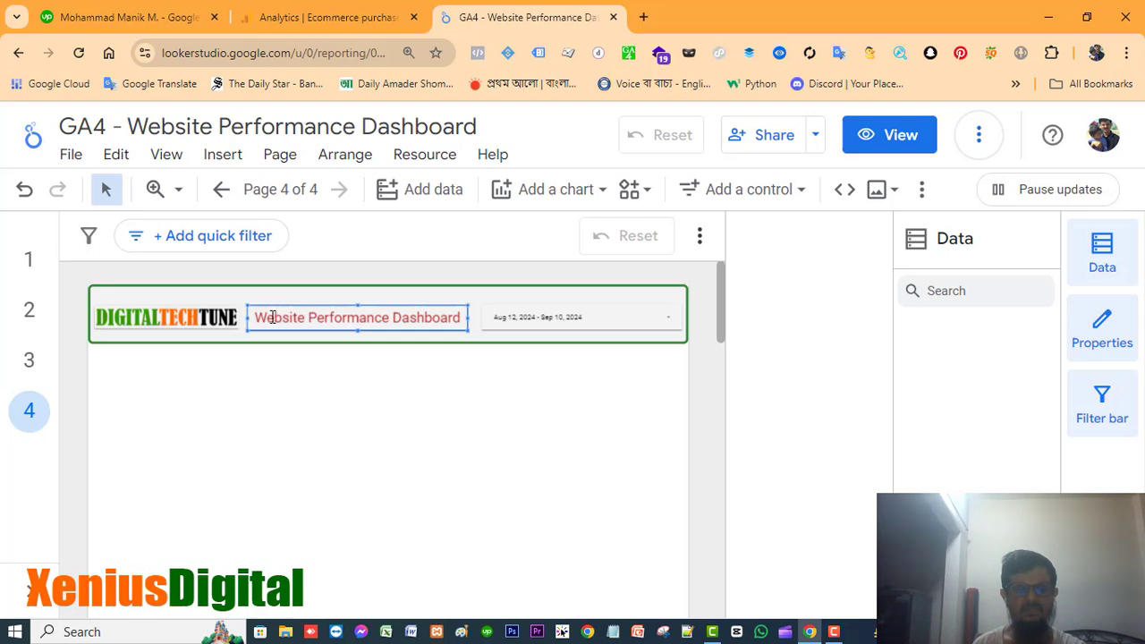
pyautogui.click(260, 319)
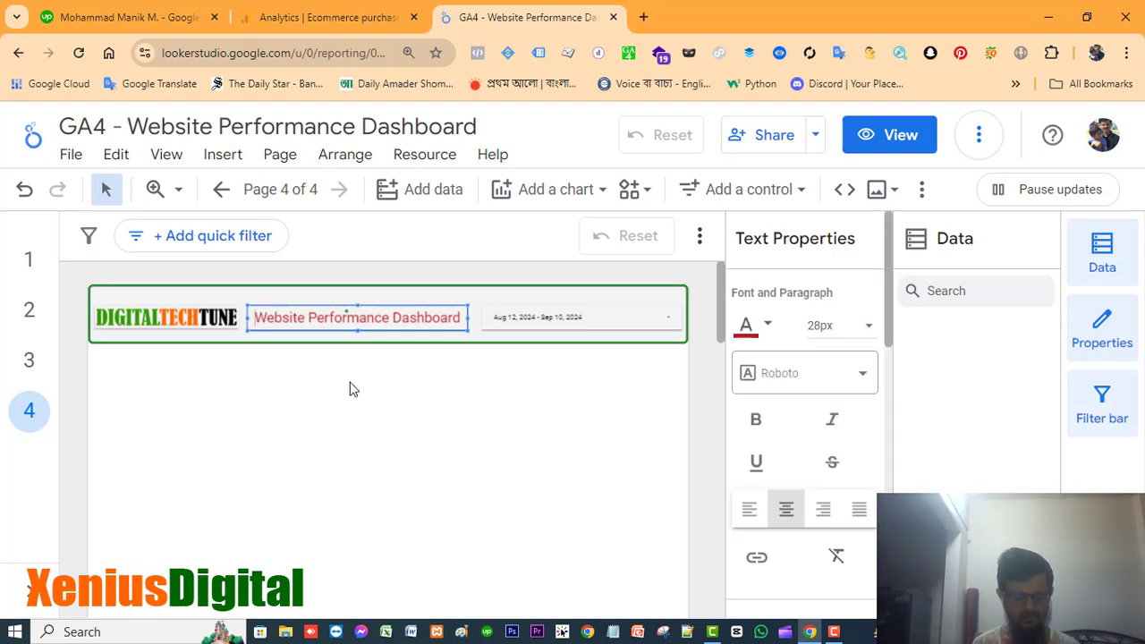
pyautogui.write('Ecommerce ')
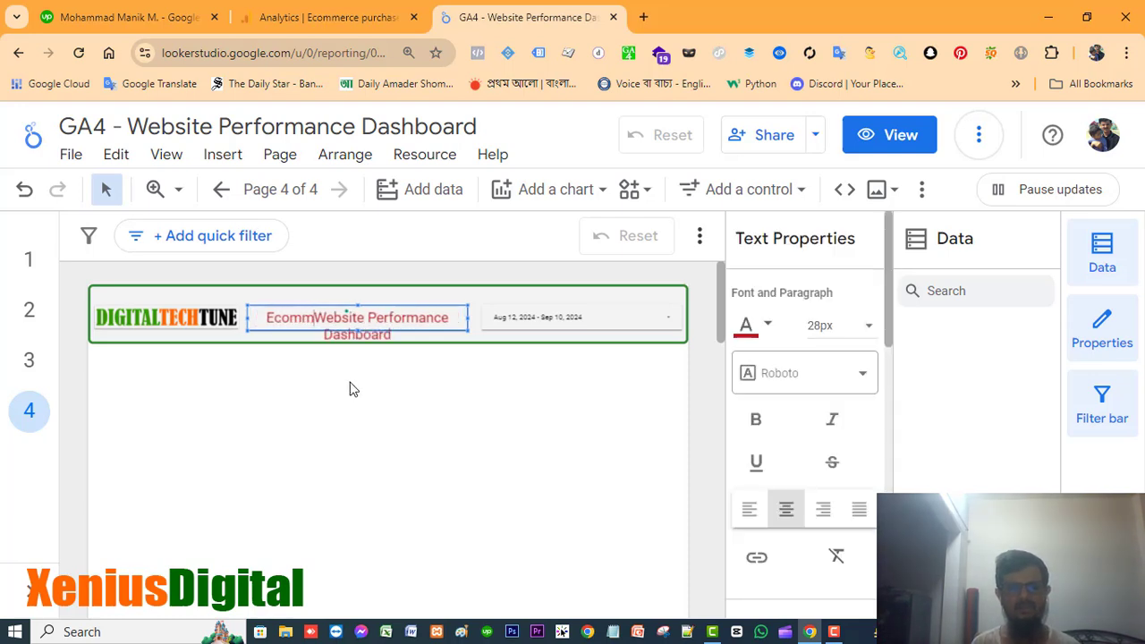
pyautogui.write('Analysi')
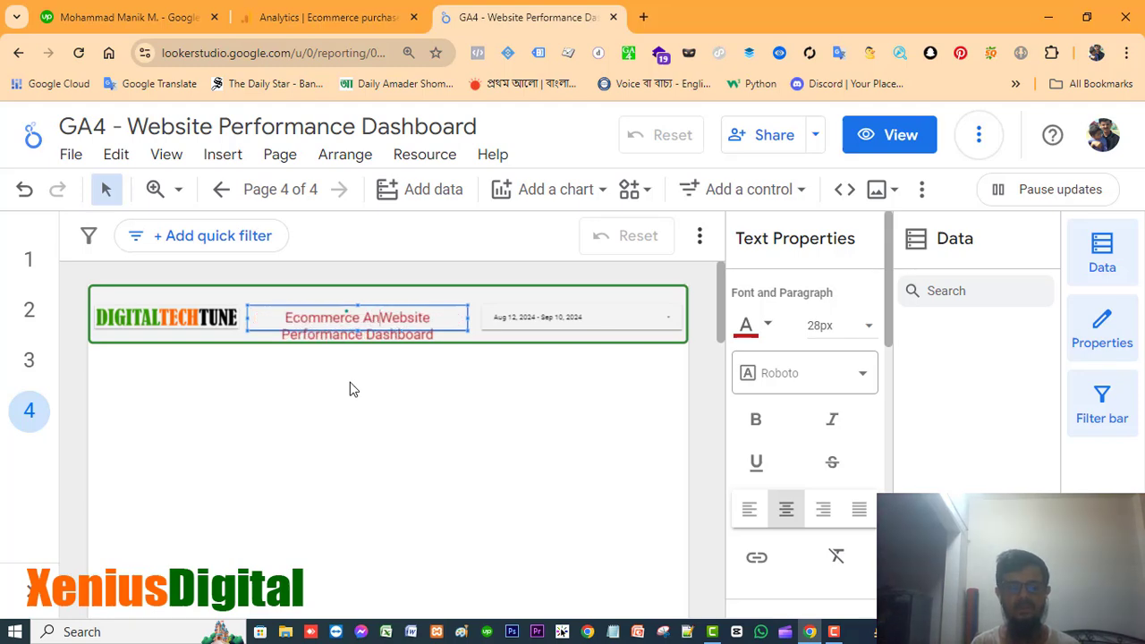
pyautogui.write('s ')
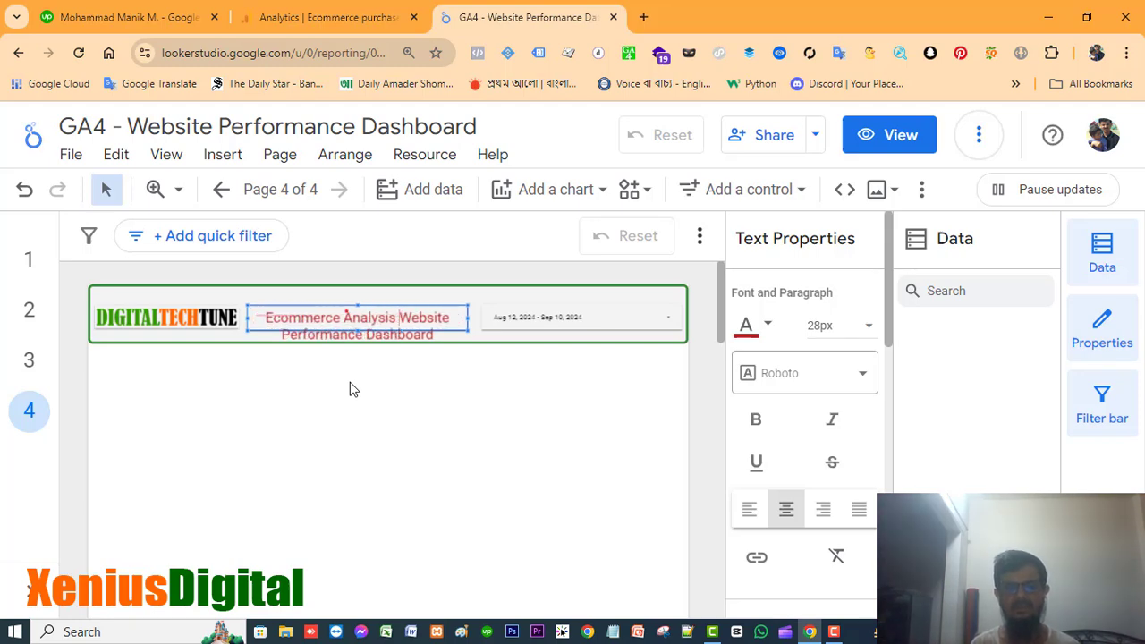
pyautogui.write('D')
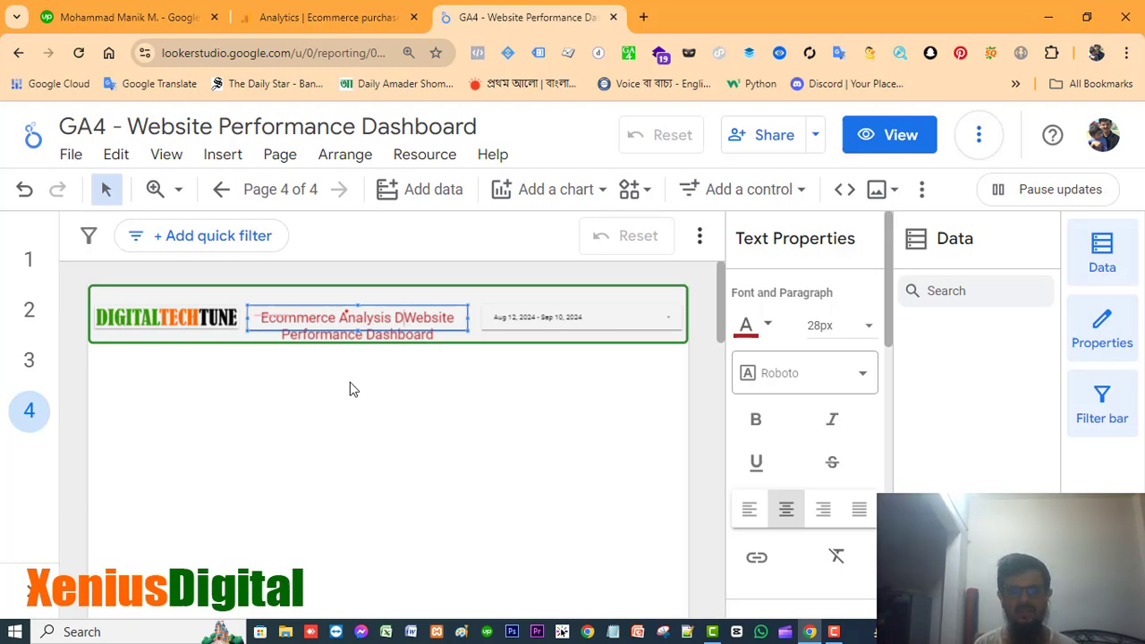
pyautogui.write('ashboard')
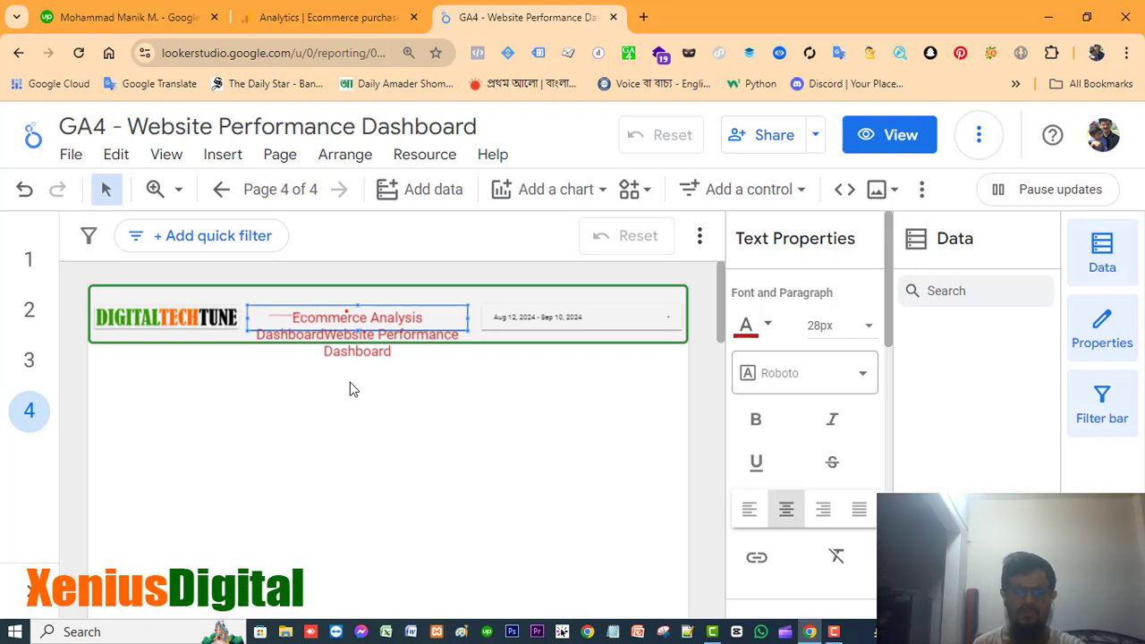
pyautogui.press('Delete')
pyautogui.press('Delete')
pyautogui.press('Delete')
pyautogui.press('Delete')
pyautogui.press('Delete')
pyautogui.press('Delete')
pyautogui.press('Delete')
pyautogui.press('Delete')
pyautogui.press('Delete')
pyautogui.press('Delete')
pyautogui.press('Delete')
pyautogui.press('Delete')
pyautogui.press('Delete')
pyautogui.press('Delete')
pyautogui.press('Delete')
pyautogui.press('Delete')
pyautogui.press('Delete')
pyautogui.press('Delete')
pyautogui.press('Delete')
pyautogui.press('Delete')
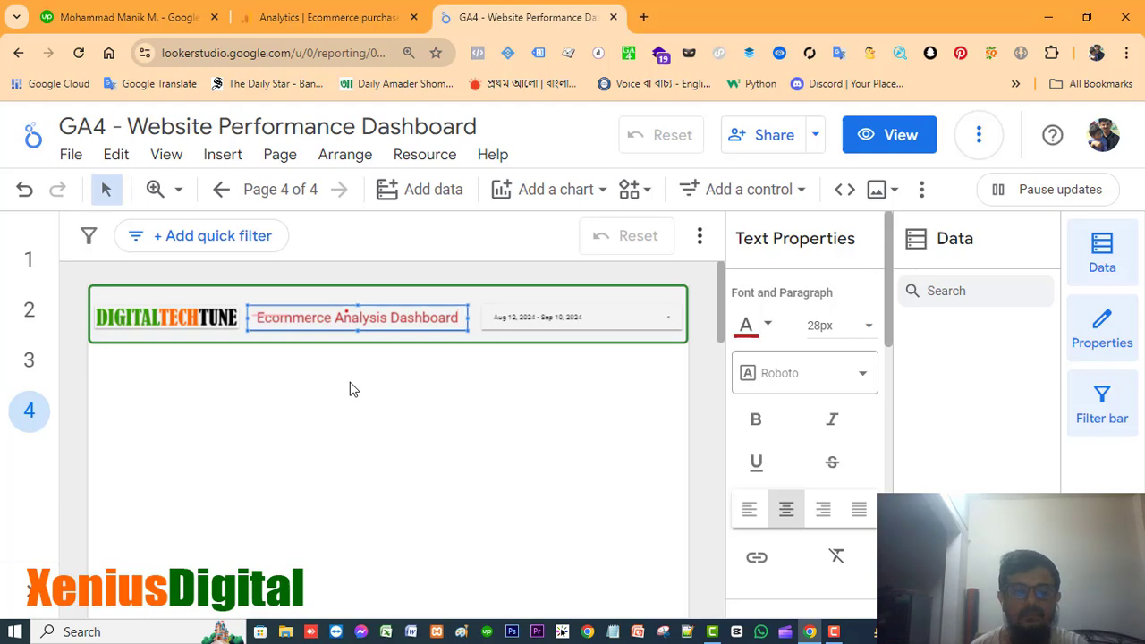
pyautogui.click(382, 430)
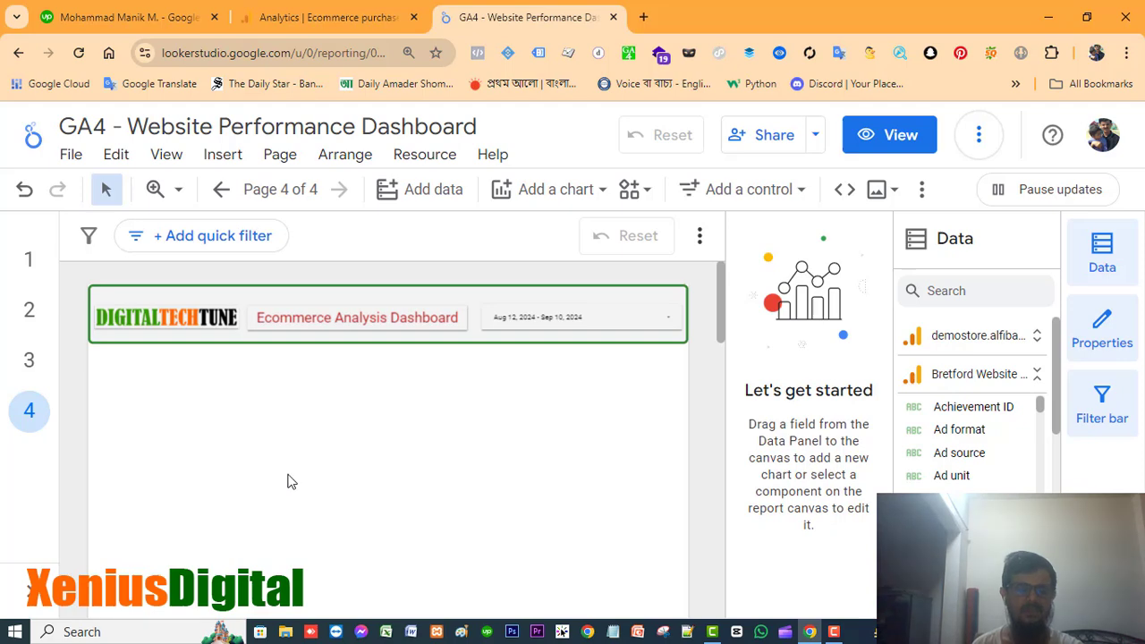
pyautogui.click(152, 318)
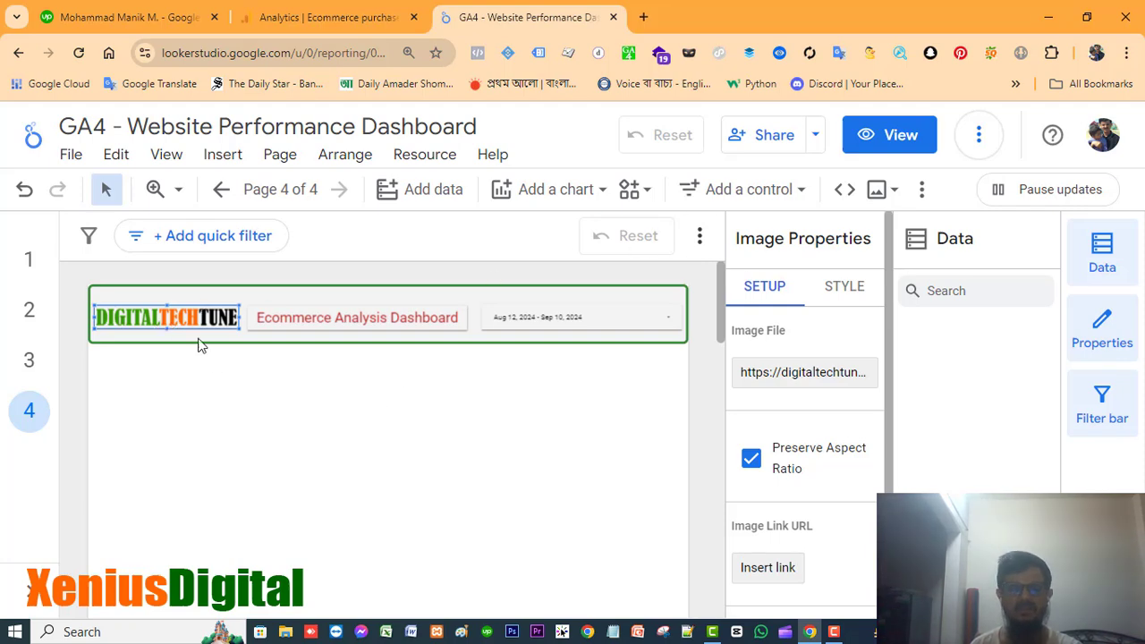
pyautogui.click(895, 192)
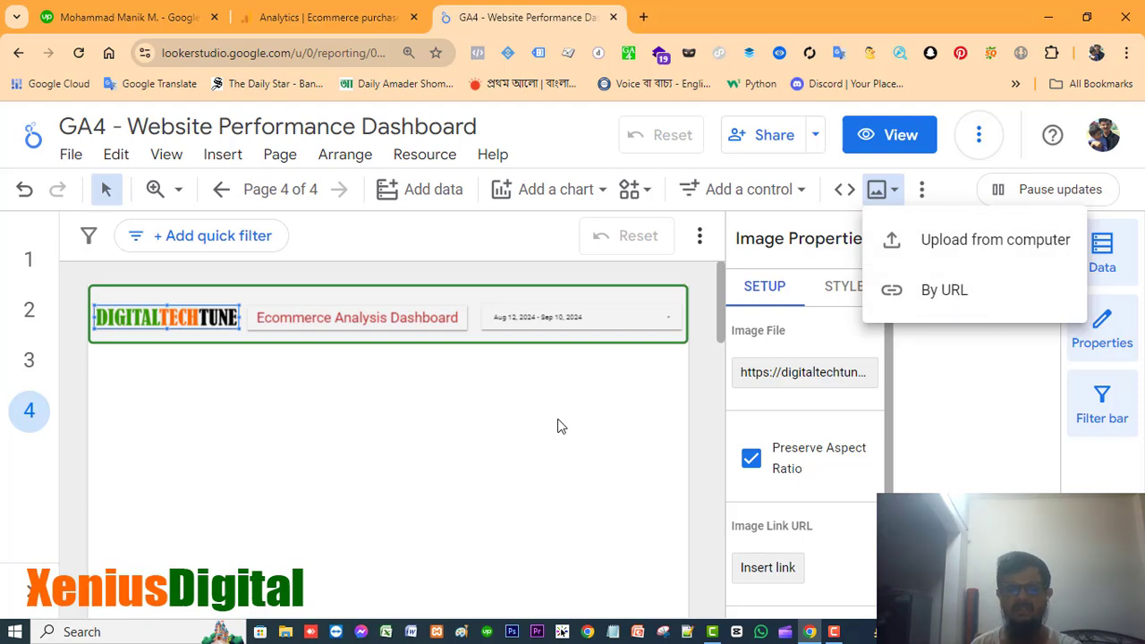
pyautogui.click(502, 426)
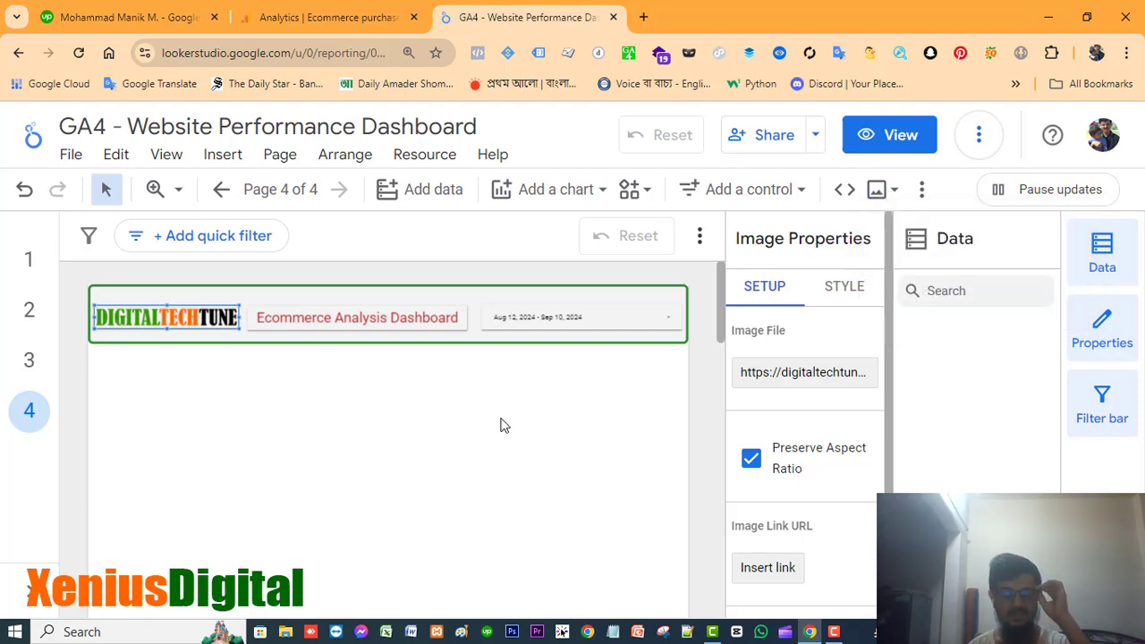
pyautogui.click(473, 414)
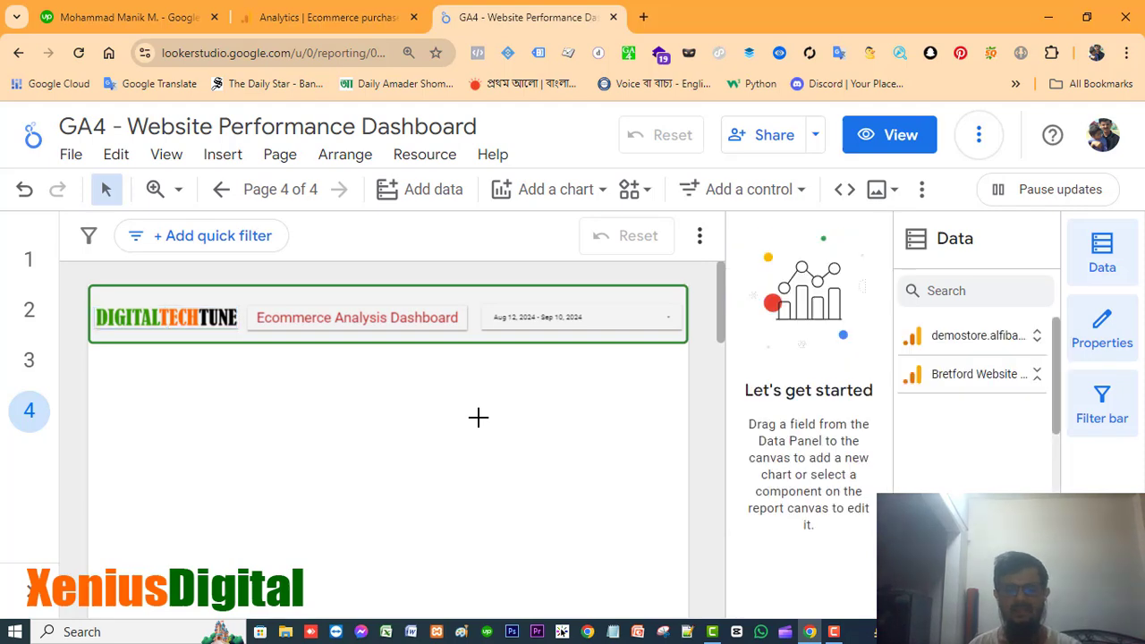
# Step: Preview page 4 in view mode, inspect the header's date range picker, and return to editing the report
pyautogui.click(900, 136)
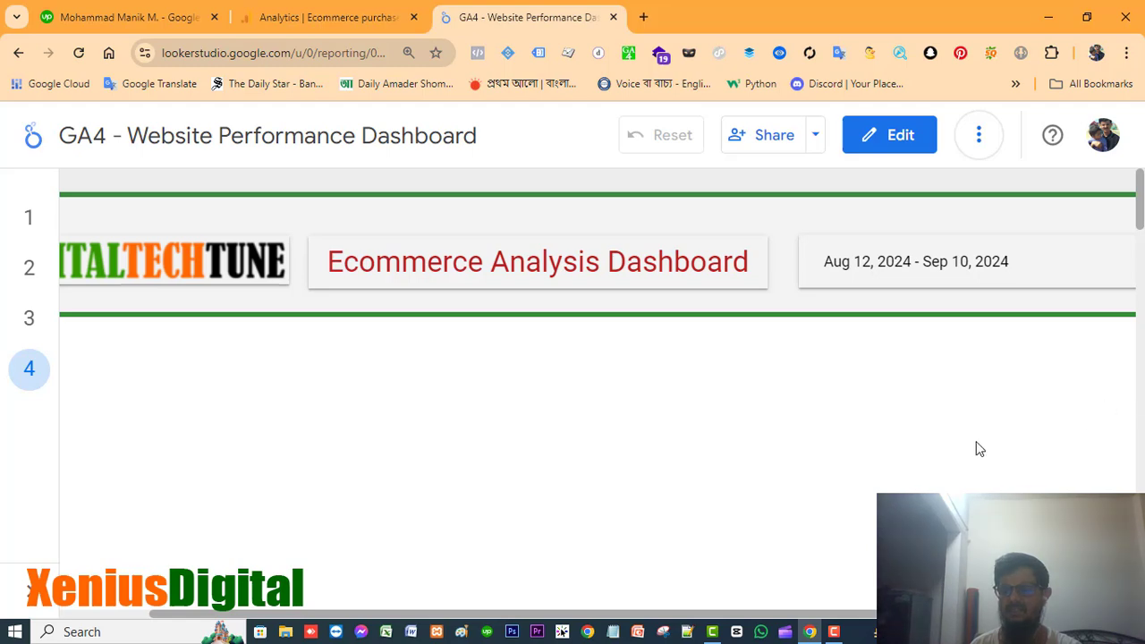
pyautogui.moveTo(641, 617); pyautogui.dragTo(737, 617)
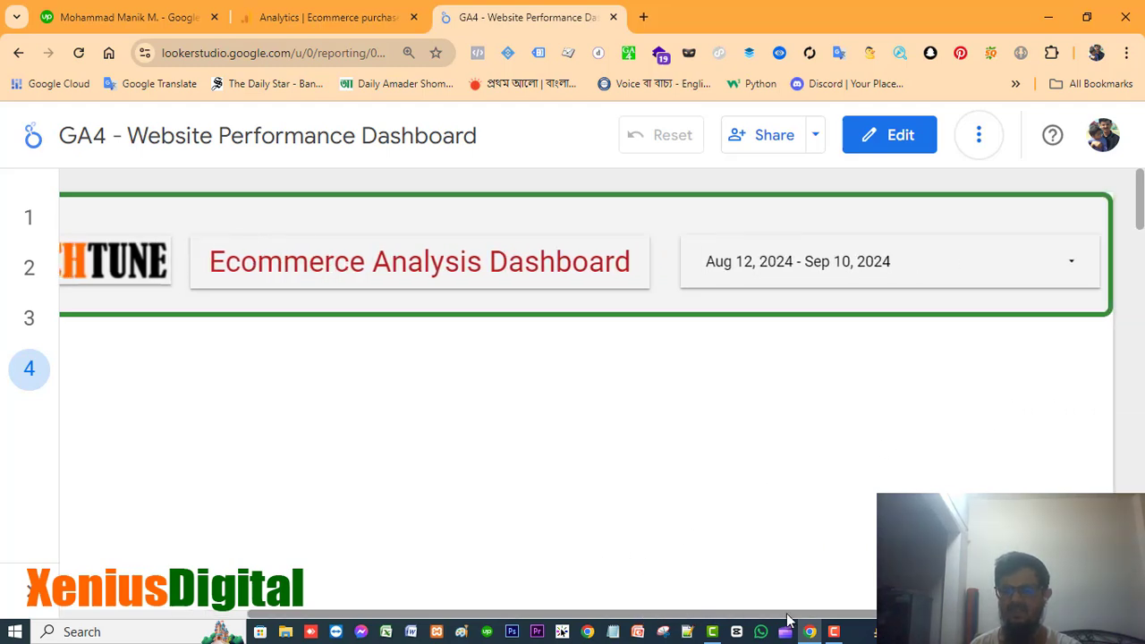
pyautogui.click(1073, 276)
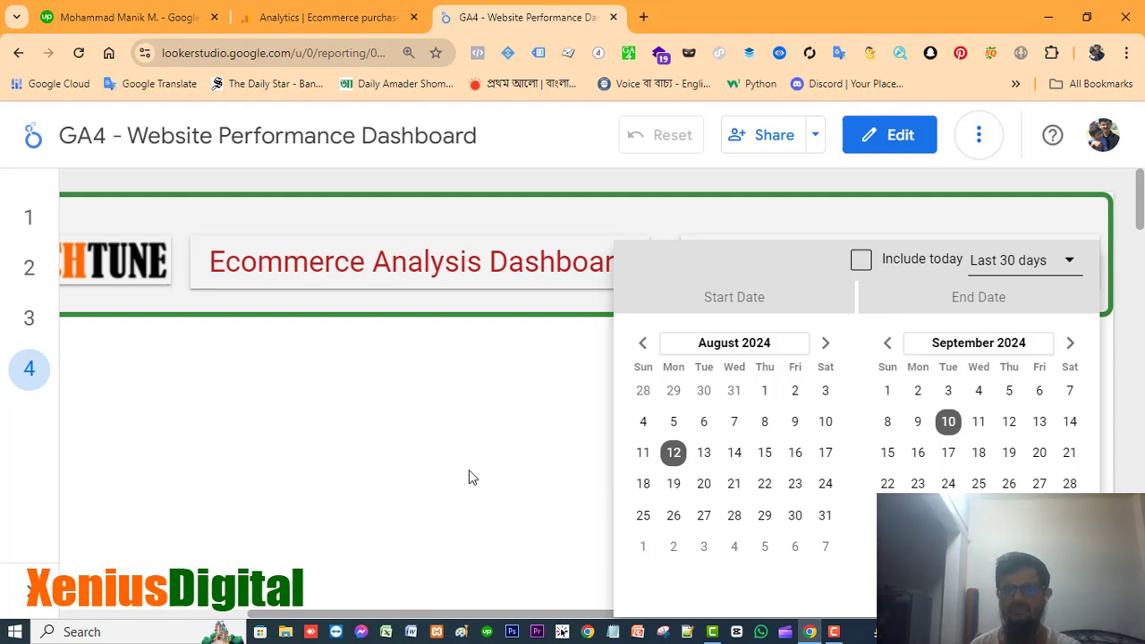
pyautogui.click(451, 445)
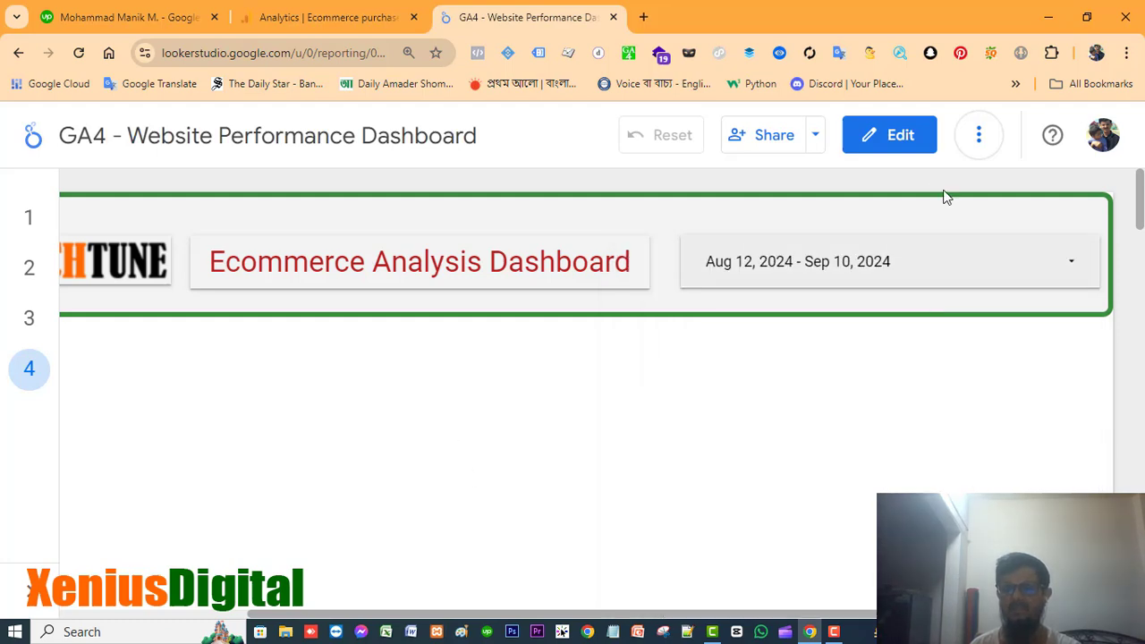
pyautogui.click(893, 138)
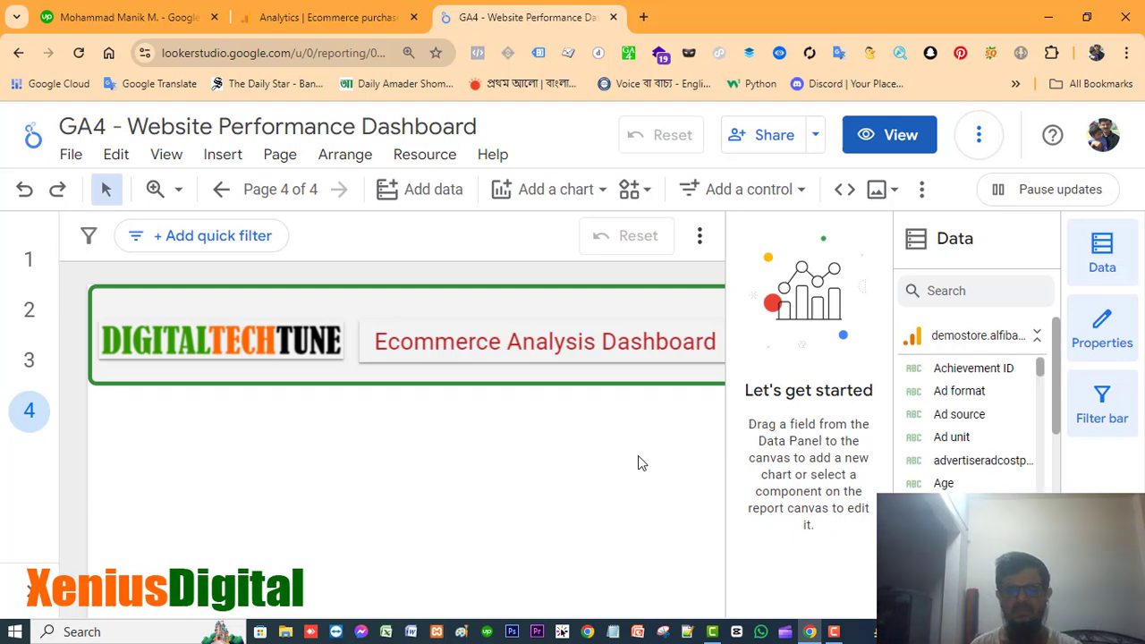
pyautogui.scroll(-3, 639, 458)
pyautogui.scroll(3, 639, 463)
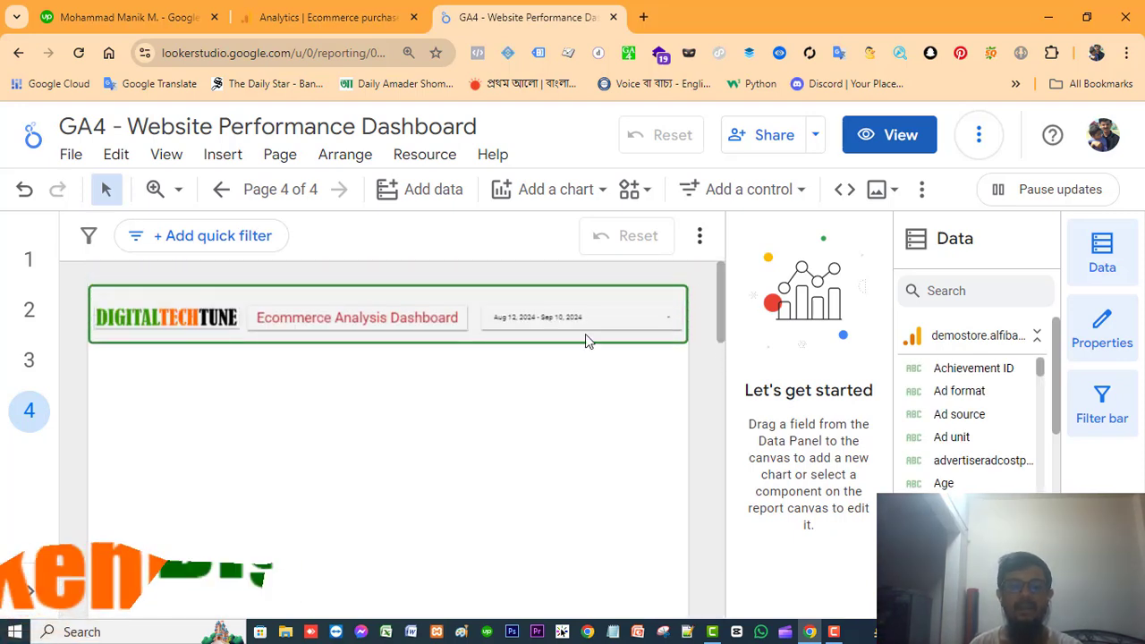
# Step: Switch to Google Analytics and review the Ecommerce purchases report and the Monetization overview for demostore.alfibaba.com
pyautogui.click(366, 18)
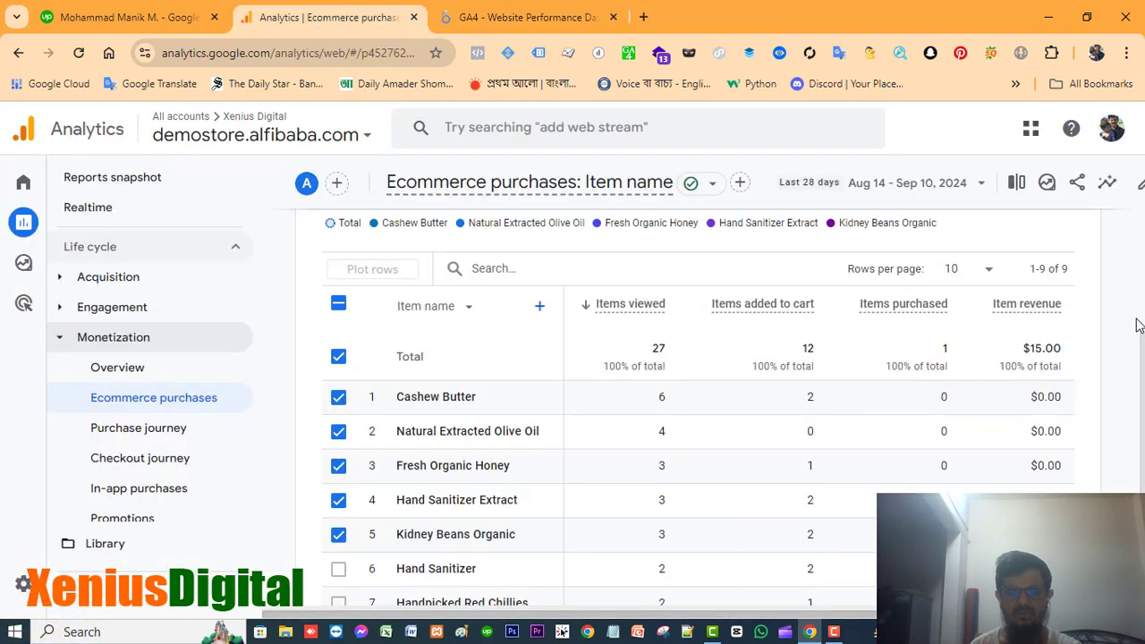
pyautogui.scroll(1, 1136, 319)
pyautogui.scroll(5, 1137, 319)
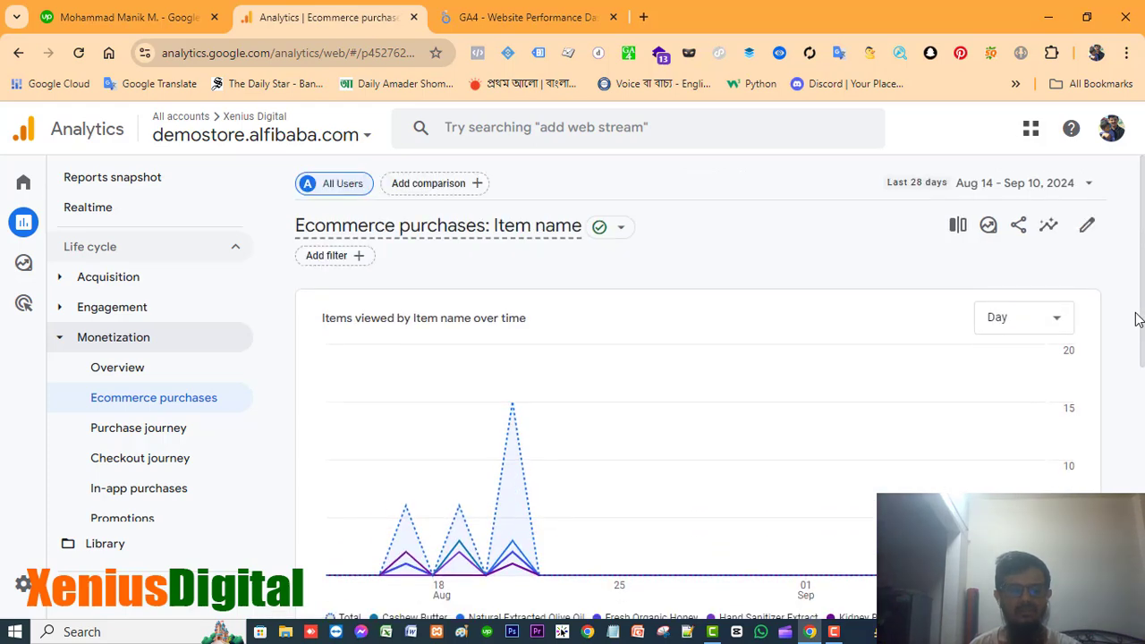
pyautogui.click(117, 373)
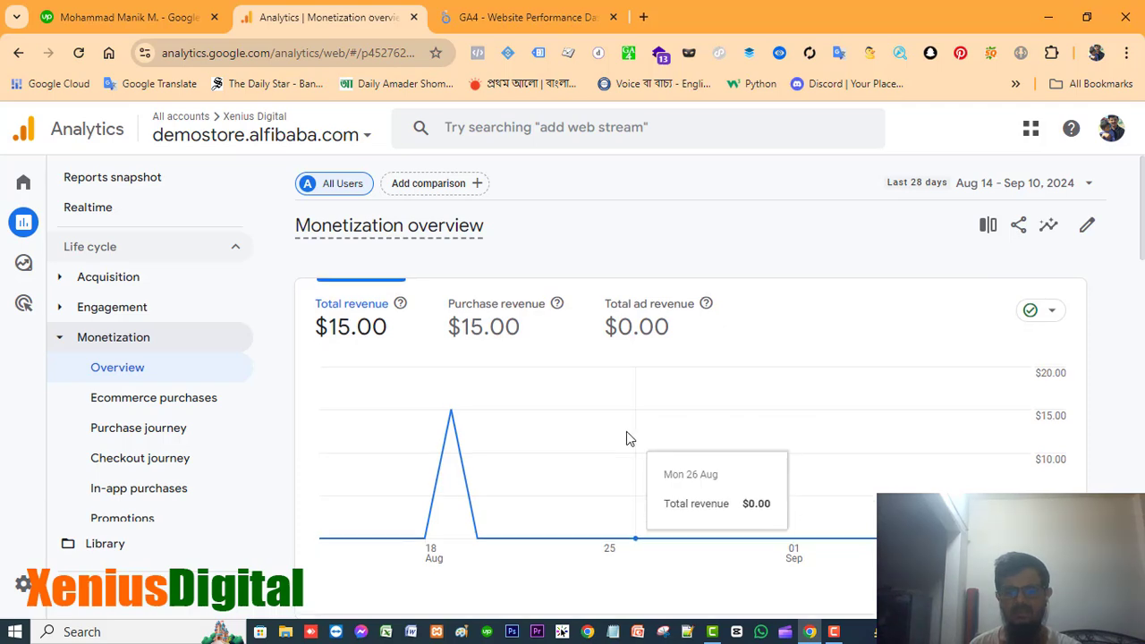
pyautogui.scroll(-1, 626, 437)
pyautogui.scroll(1, 626, 438)
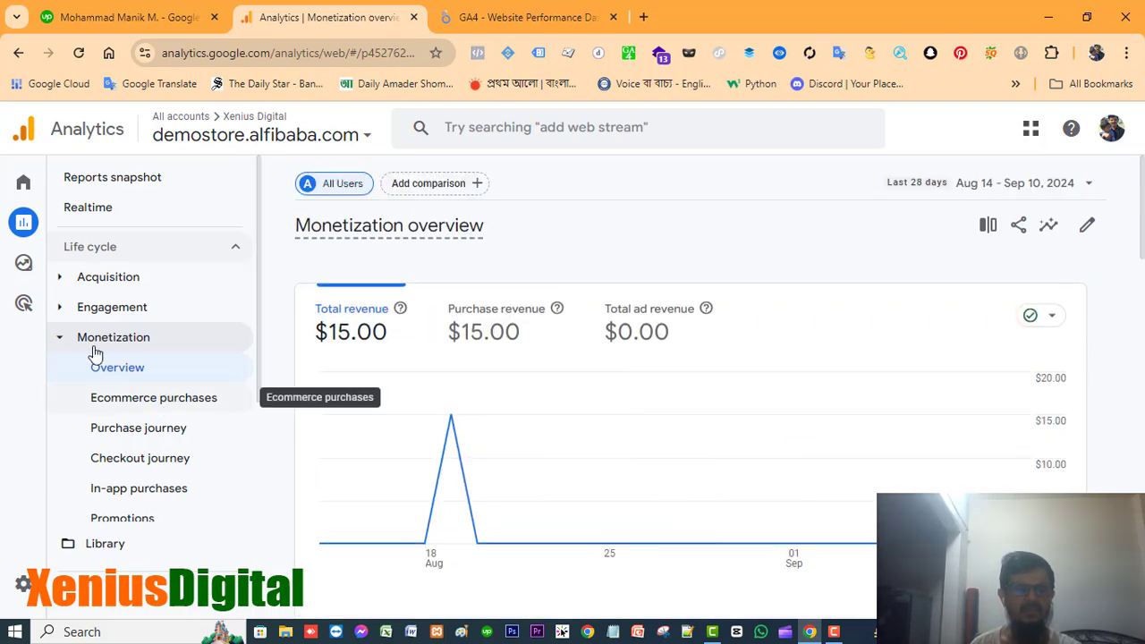
# Step: Look through the Analytics home page and the reports snapshot, and reopen the Monetization overview to examine its revenue metrics
pyautogui.click(58, 184)
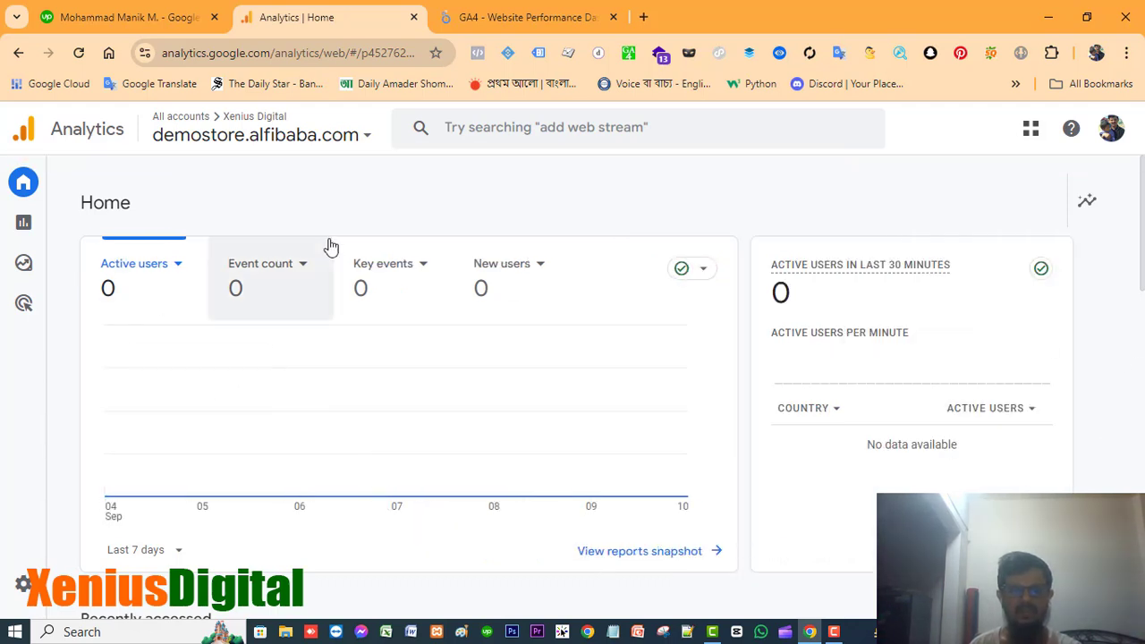
pyautogui.scroll(-10, 1080, 278)
pyautogui.scroll(10, 1080, 284)
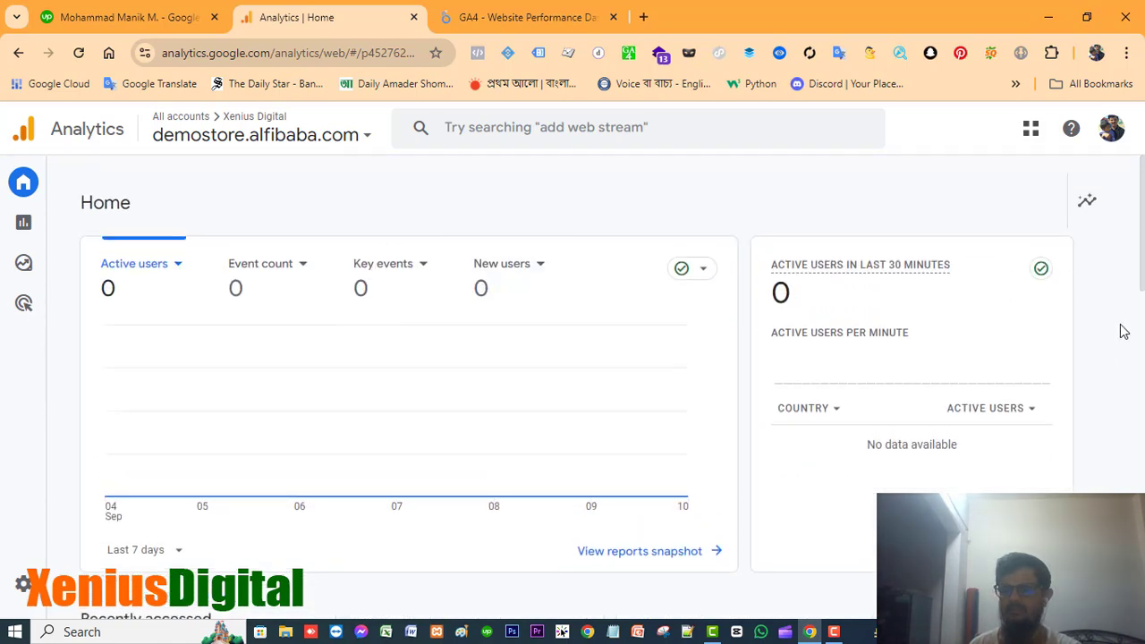
pyautogui.moveTo(6, 210)
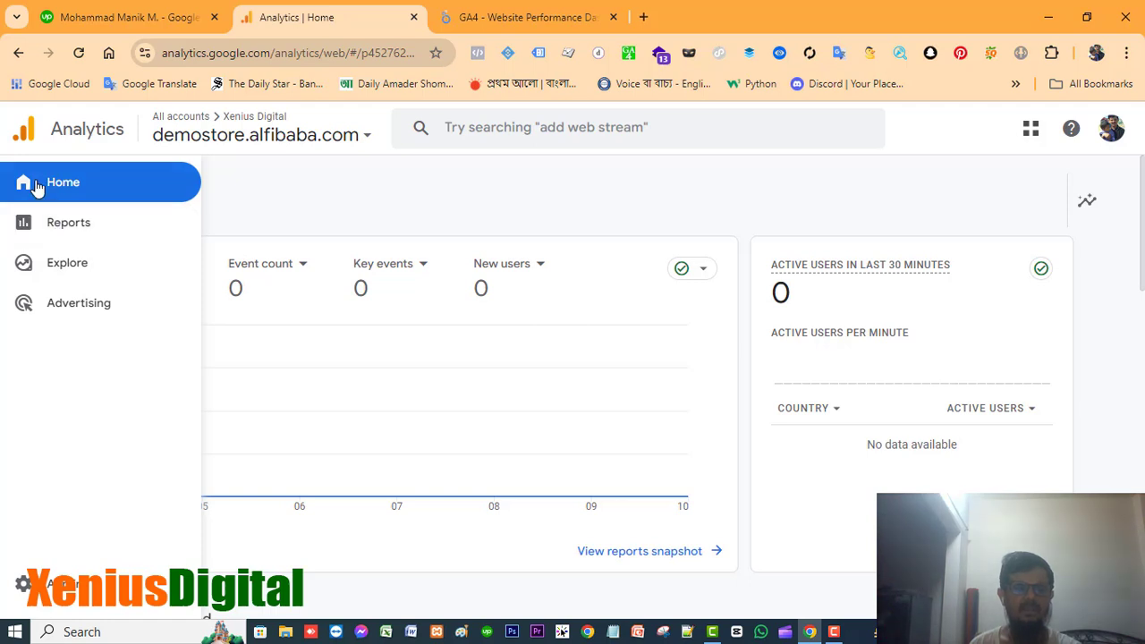
pyautogui.click(64, 223)
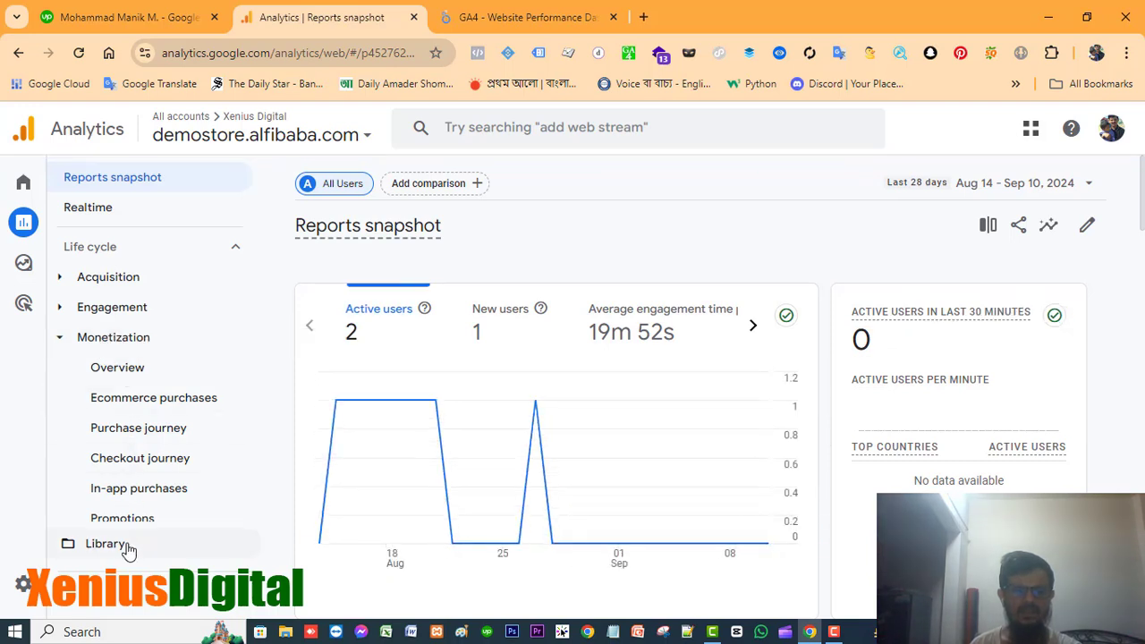
pyautogui.click(107, 370)
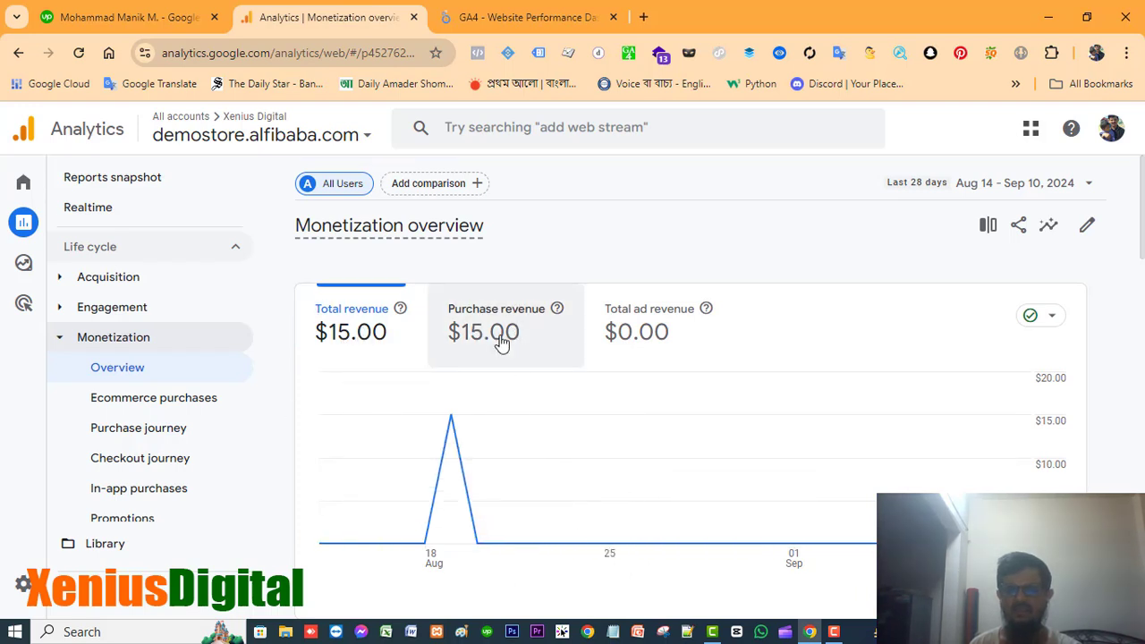
# Step: Switch back to the Looker Studio report and add a scorecard below the logo in the header on page 4
pyautogui.click(477, 17)
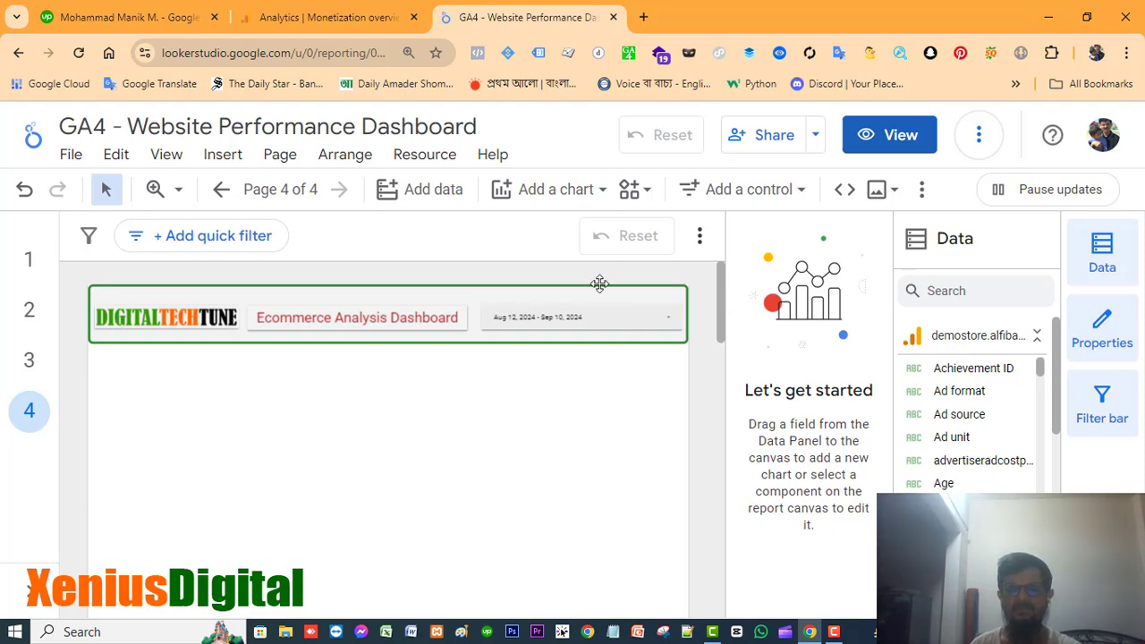
pyautogui.click(604, 194)
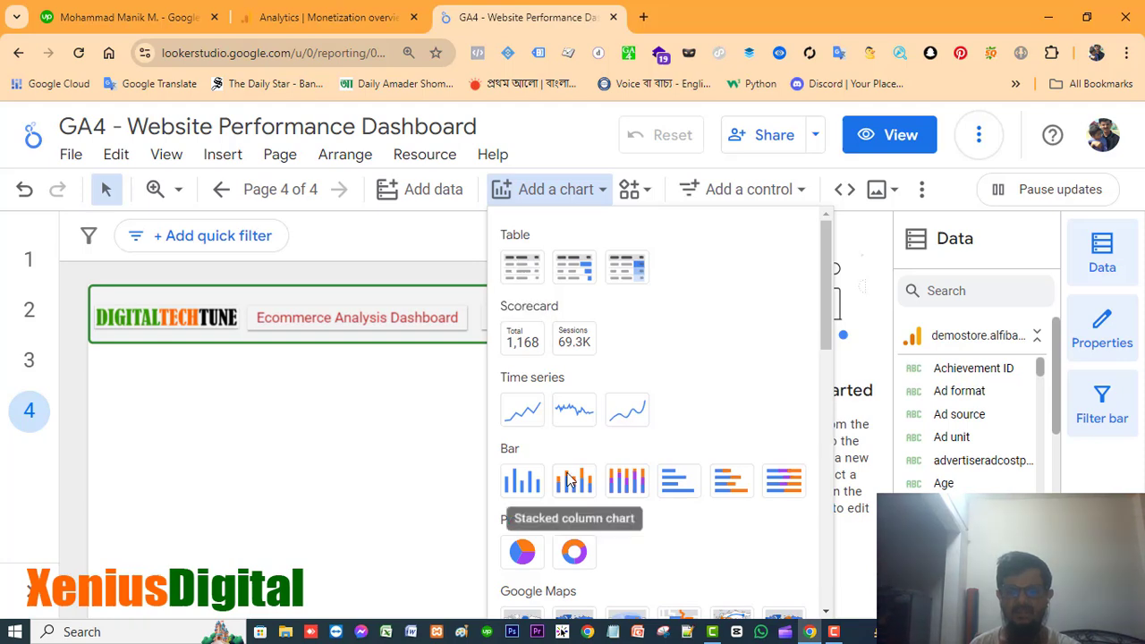
pyautogui.click(523, 344)
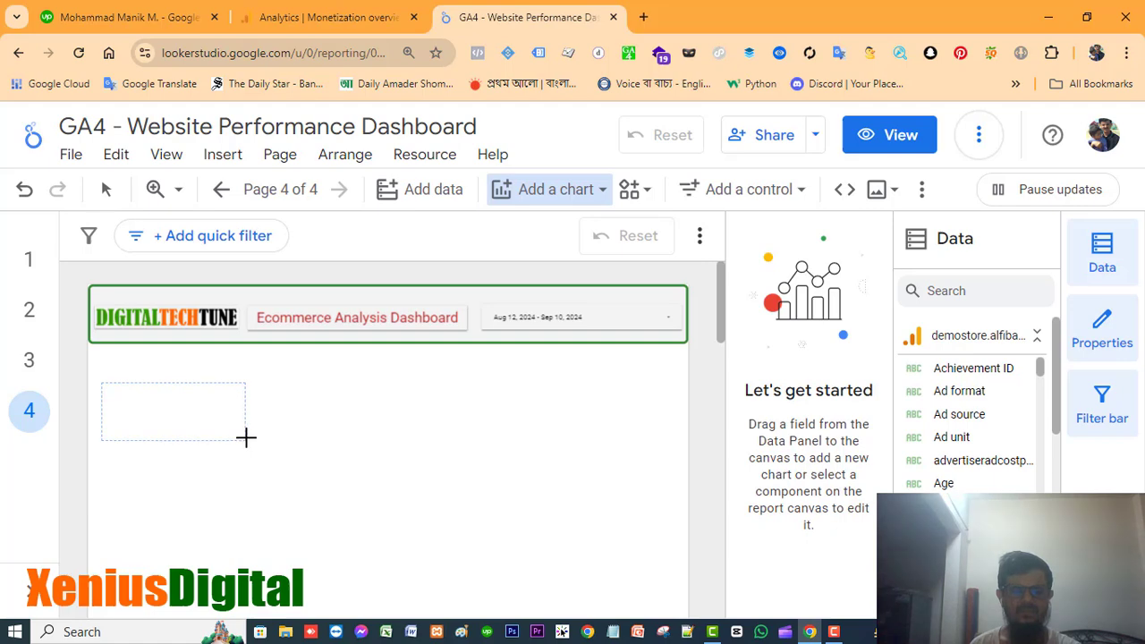
pyautogui.press('Escape')
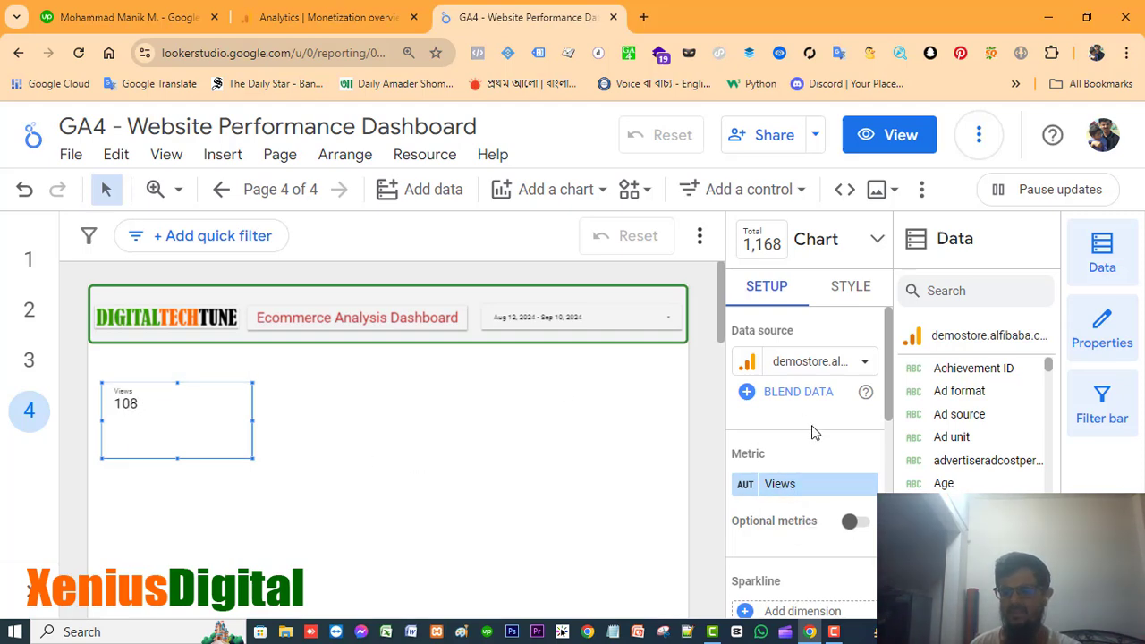
# Step: Check the revenue metrics in the Analytics Monetization overview and set the new scorecard's metric to Purchase revenue
pyautogui.click(315, 16)
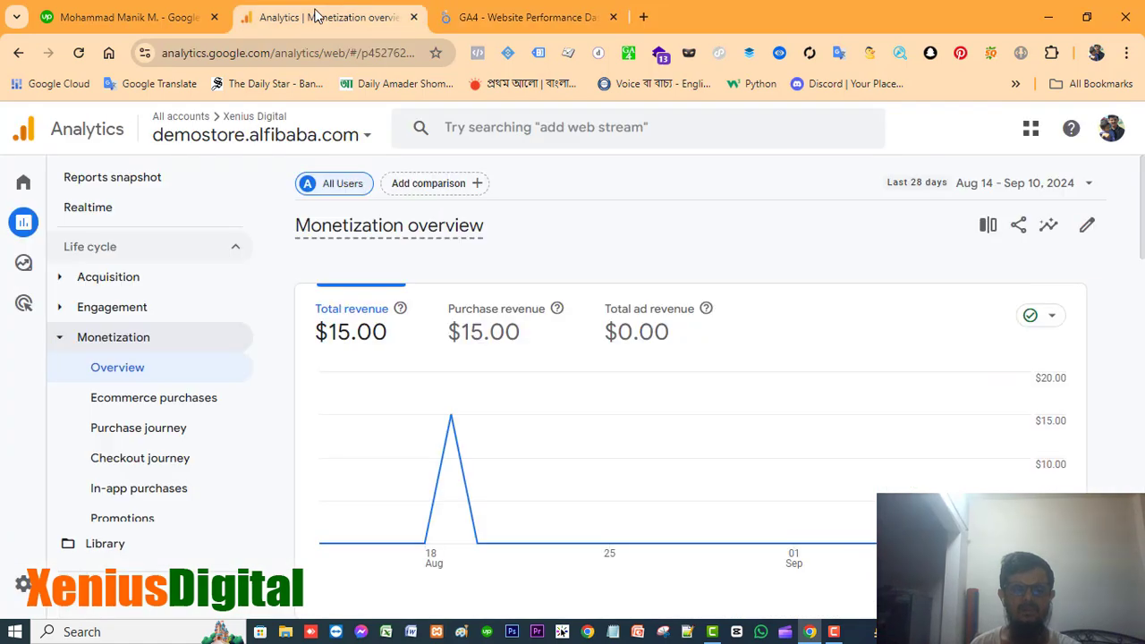
pyautogui.click(490, 16)
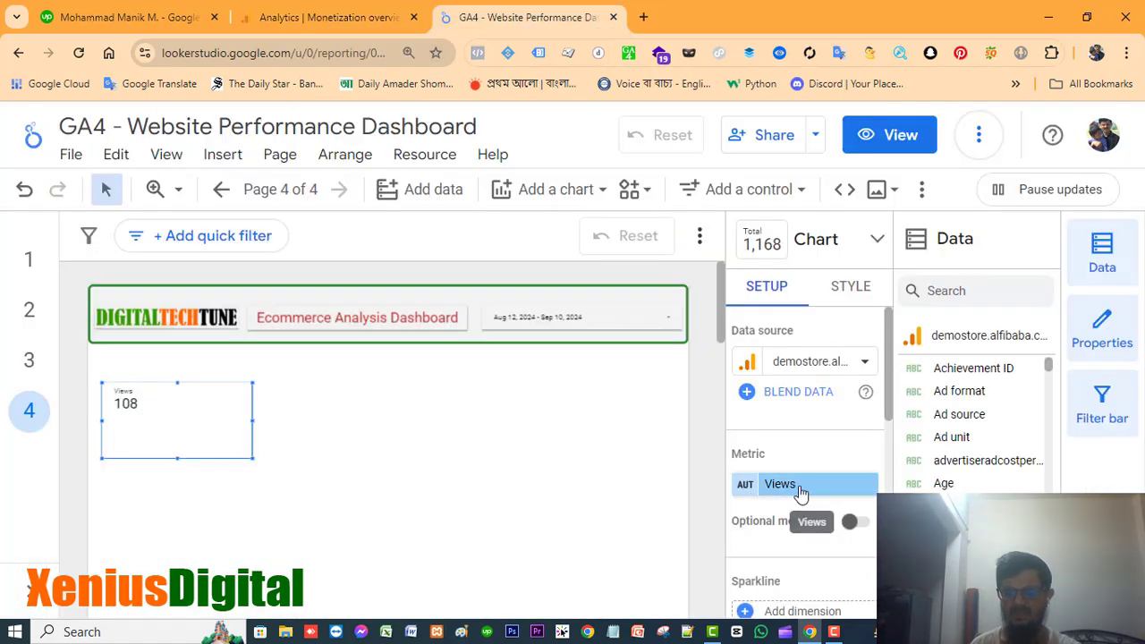
pyautogui.scroll(-3, 814, 557)
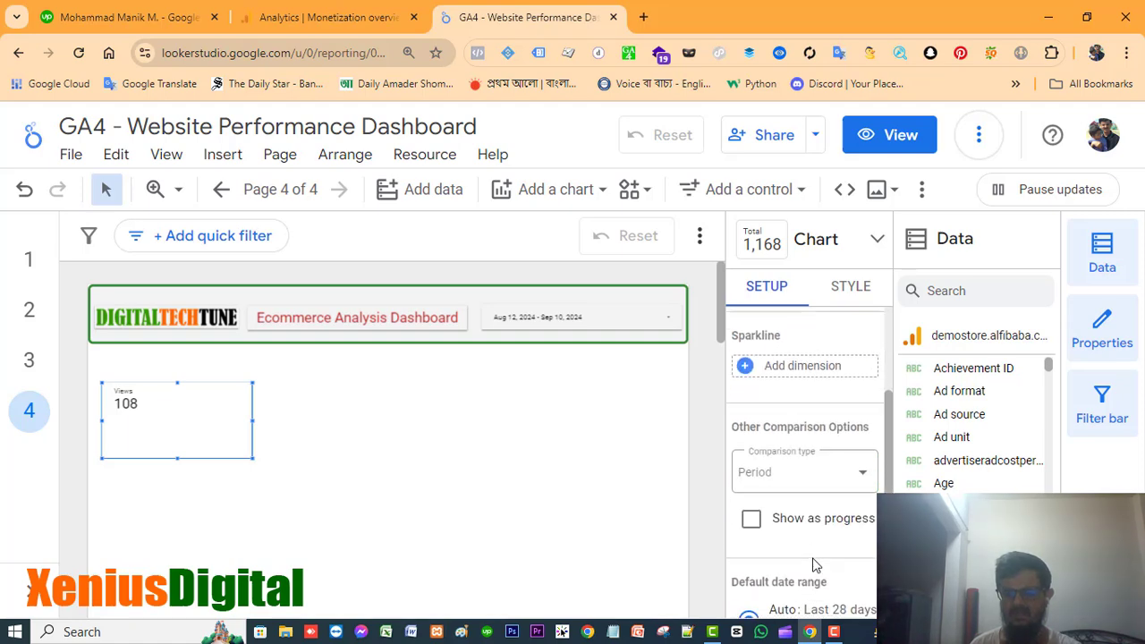
pyautogui.scroll(2, 813, 564)
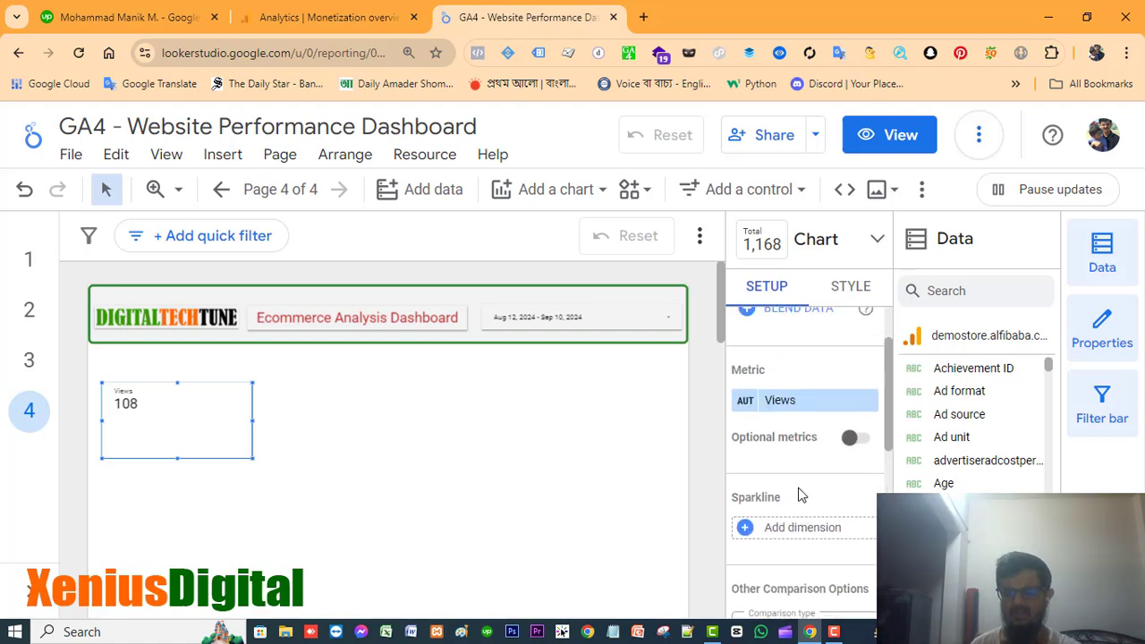
pyautogui.click(804, 405)
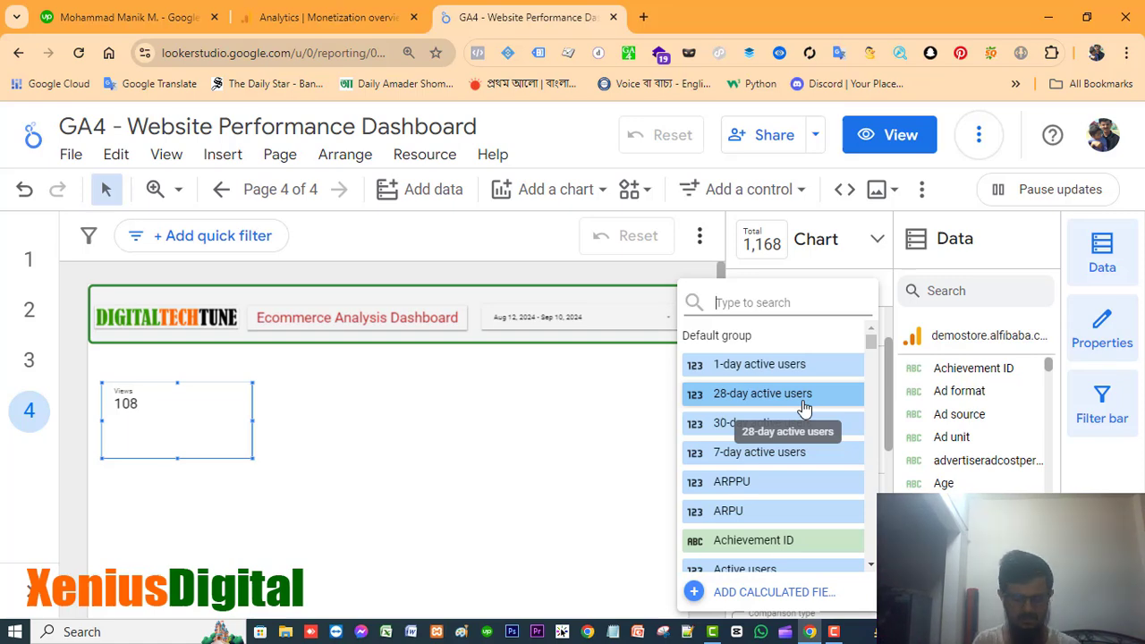
pyautogui.write('purch')
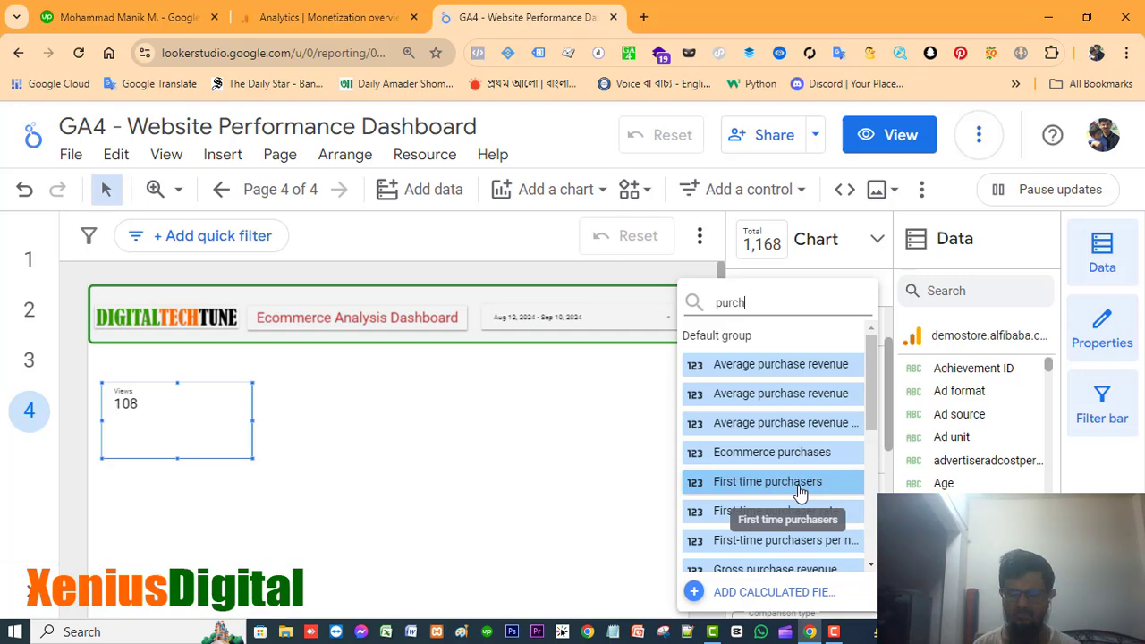
pyautogui.press('BackSpace')
pyautogui.press('BackSpace')
pyautogui.press('BackSpace')
pyautogui.write('re')
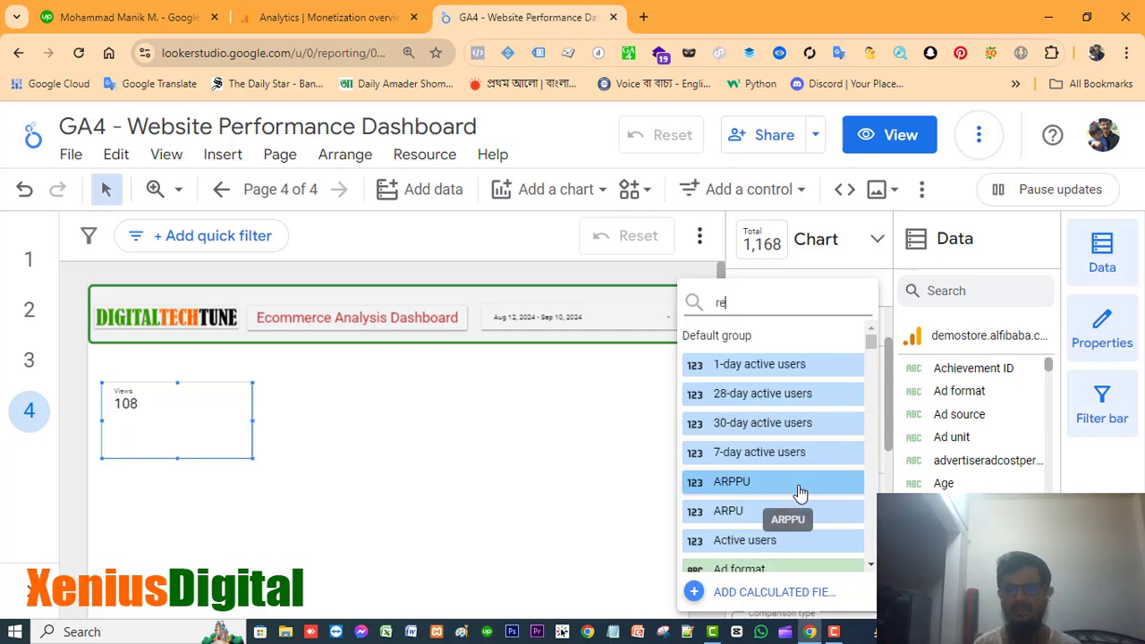
pyautogui.write('ve')
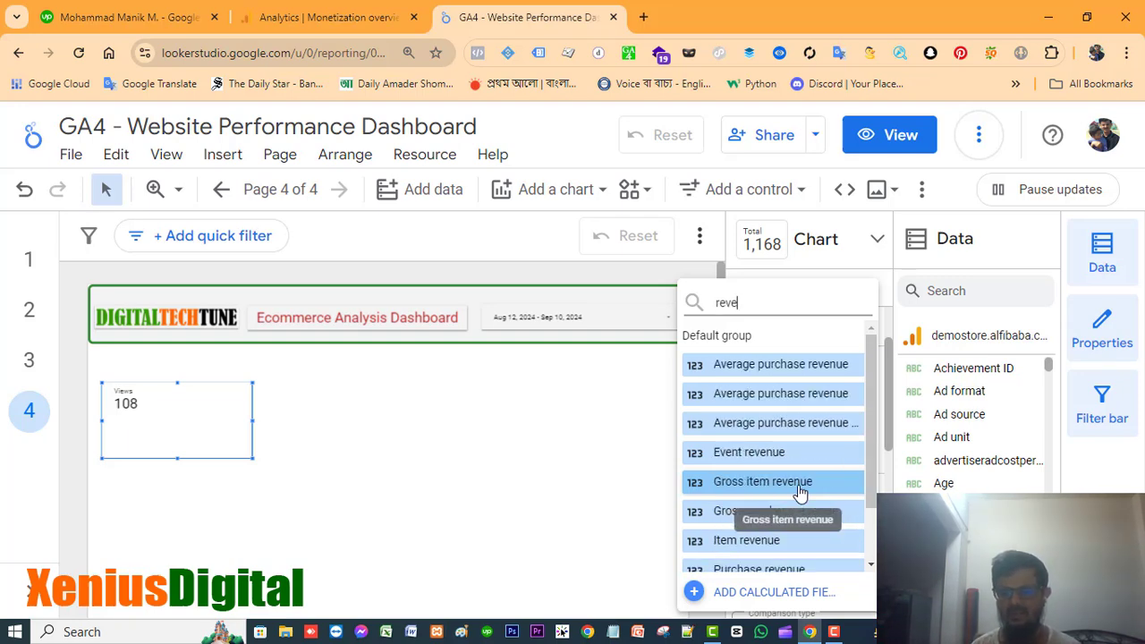
pyautogui.scroll(-2, 808, 433)
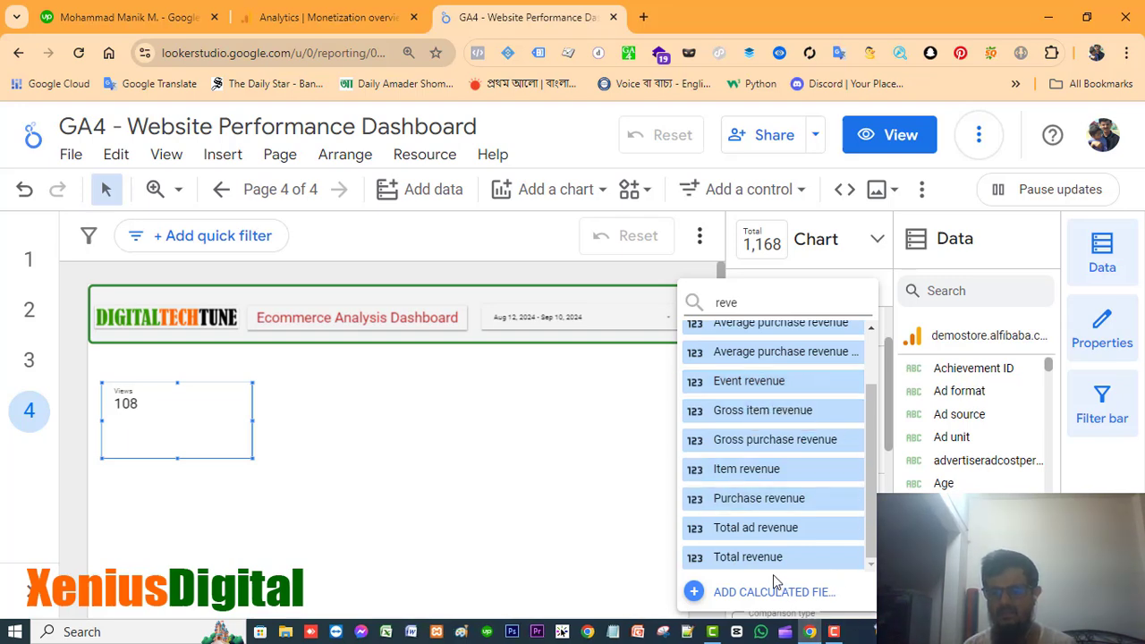
pyautogui.click(772, 506)
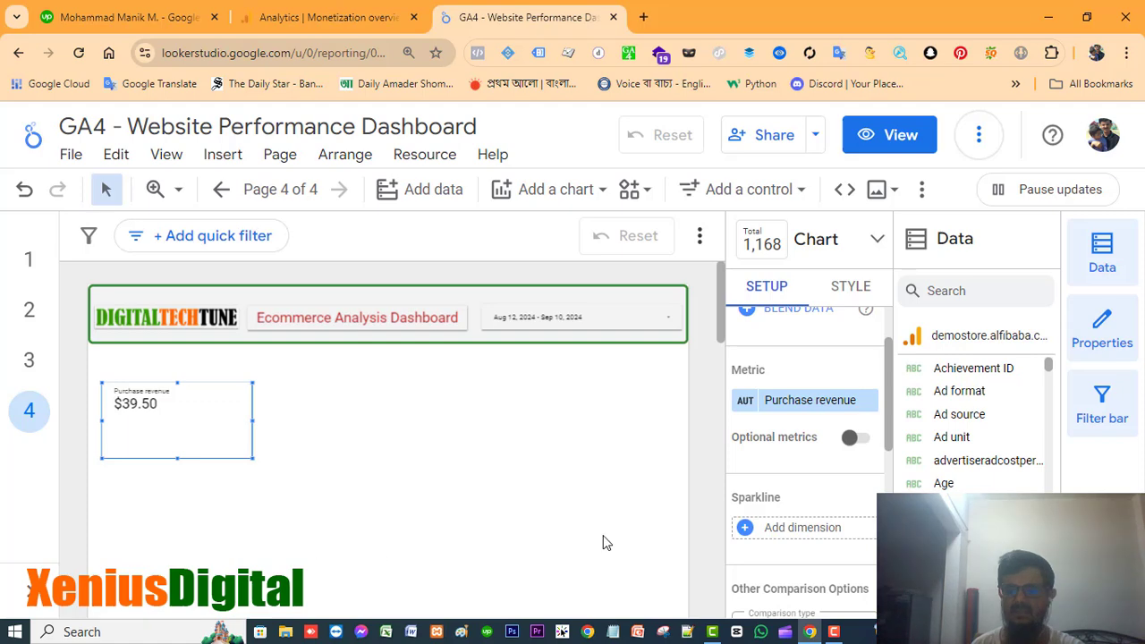
pyautogui.click(328, 475)
pyautogui.click(182, 416)
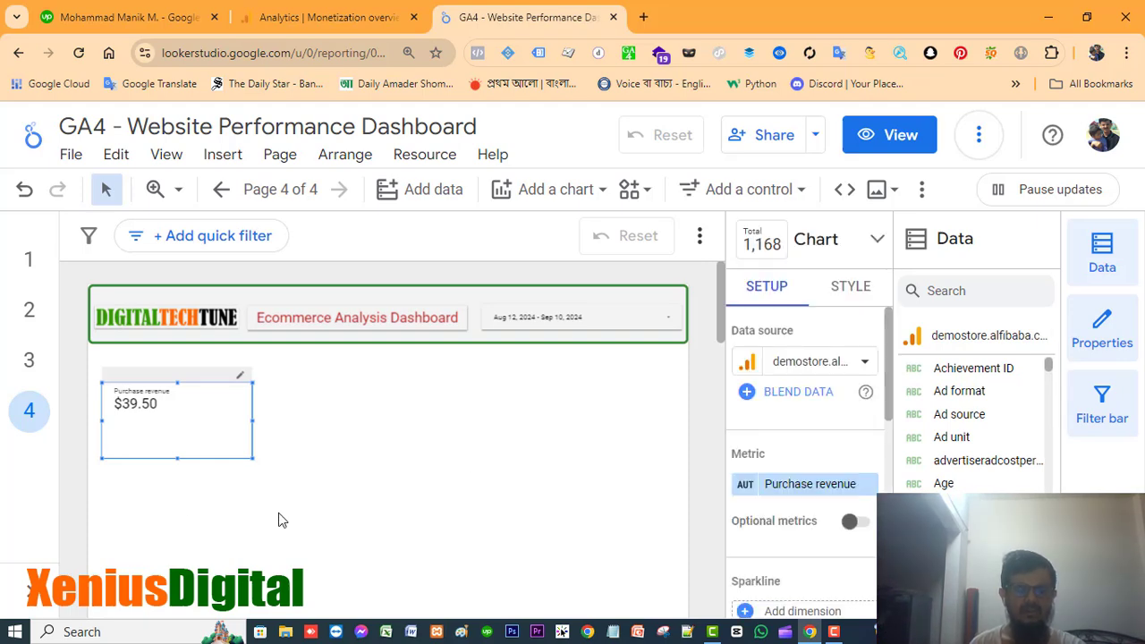
pyautogui.click(351, 484)
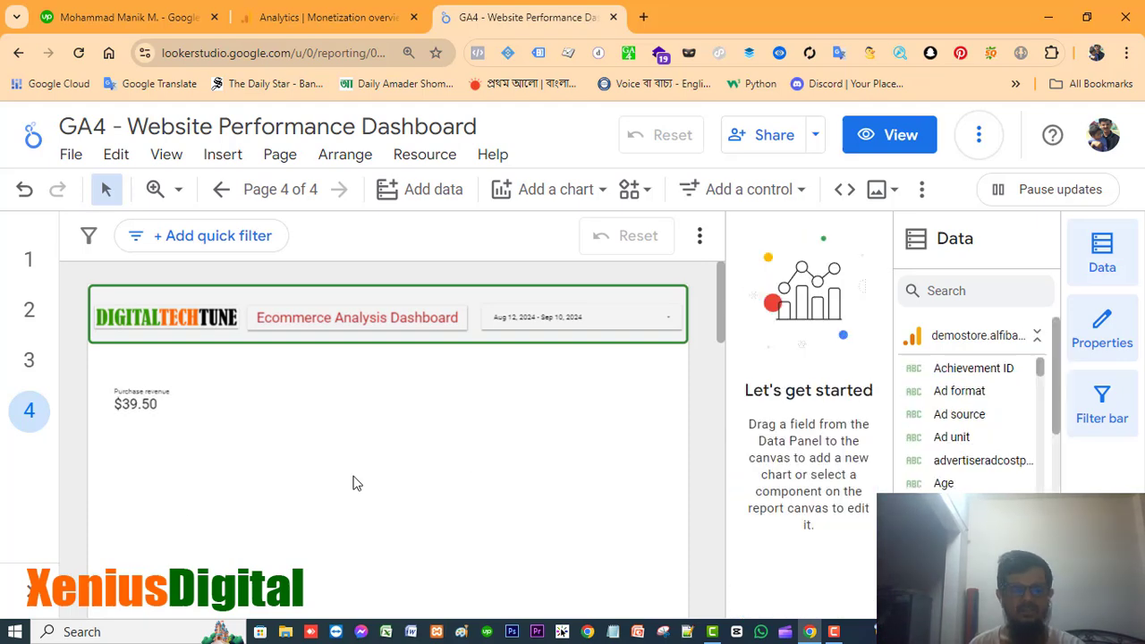
# Step: Center the metric name and the metric value of the Purchase revenue scorecard on page 4
pyautogui.click(202, 419)
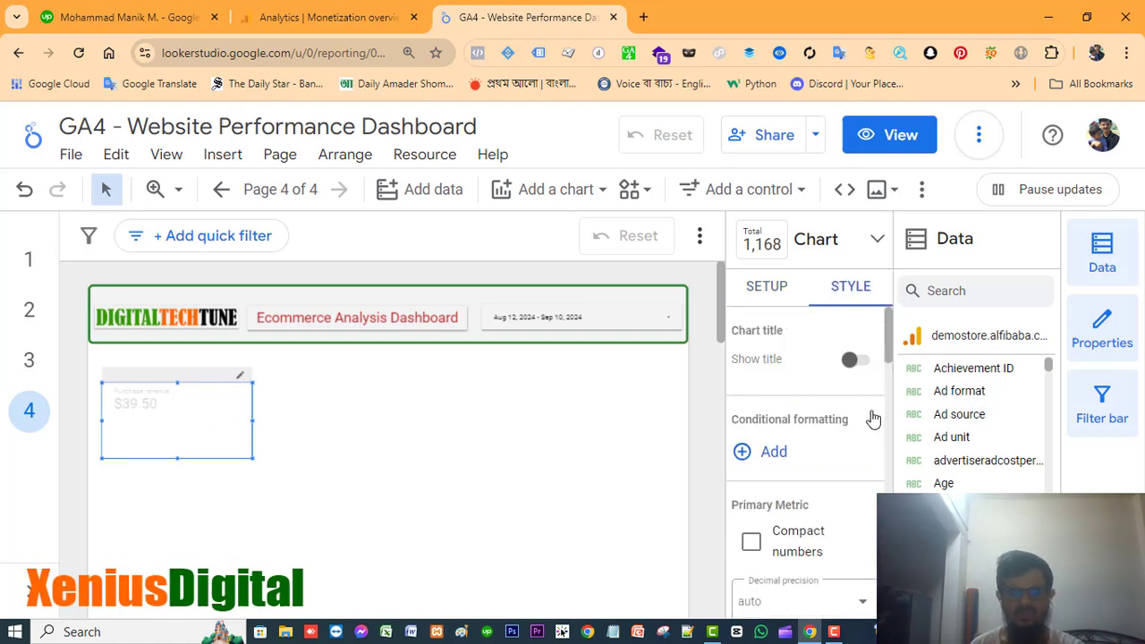
pyautogui.scroll(-2, 879, 474)
pyautogui.scroll(-5, 860, 474)
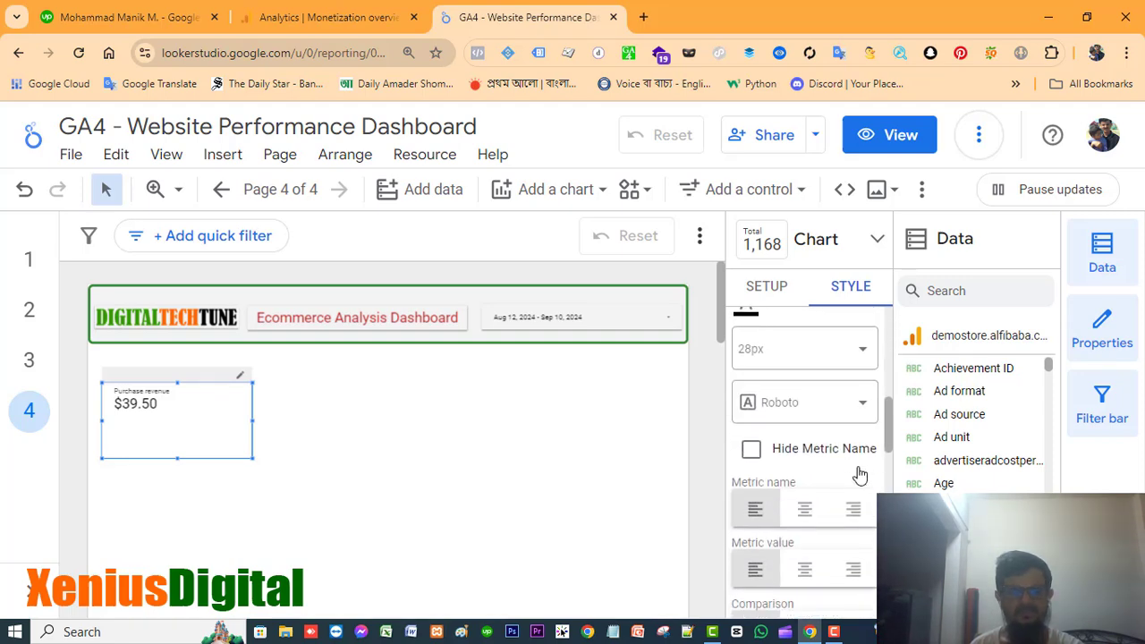
pyautogui.scroll(-5, 859, 474)
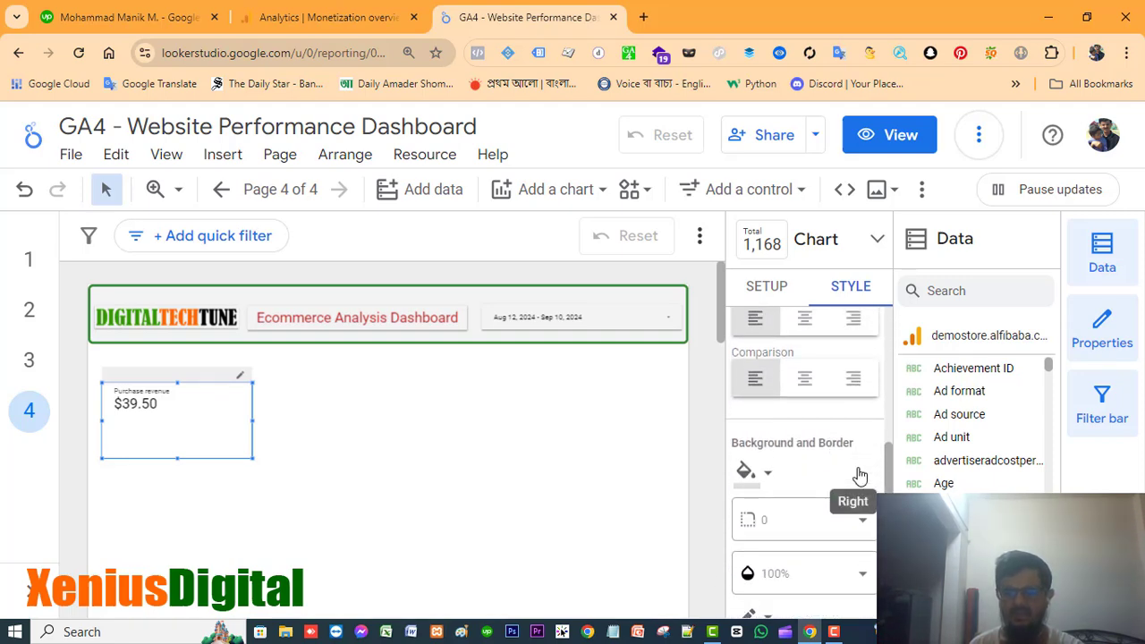
pyautogui.scroll(2, 859, 477)
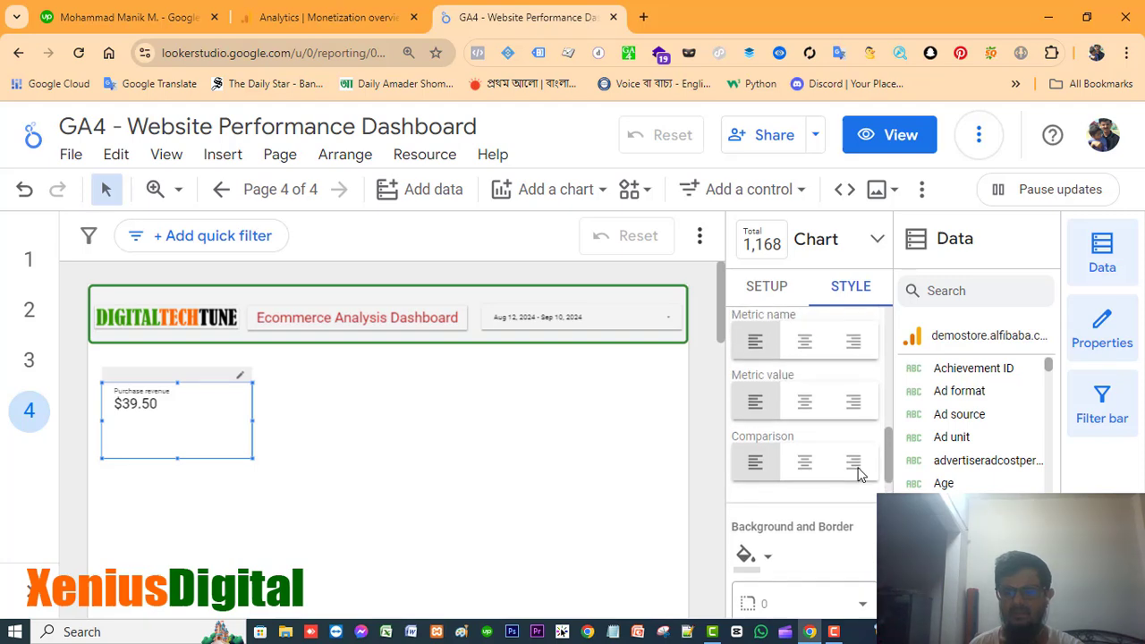
pyautogui.click(805, 343)
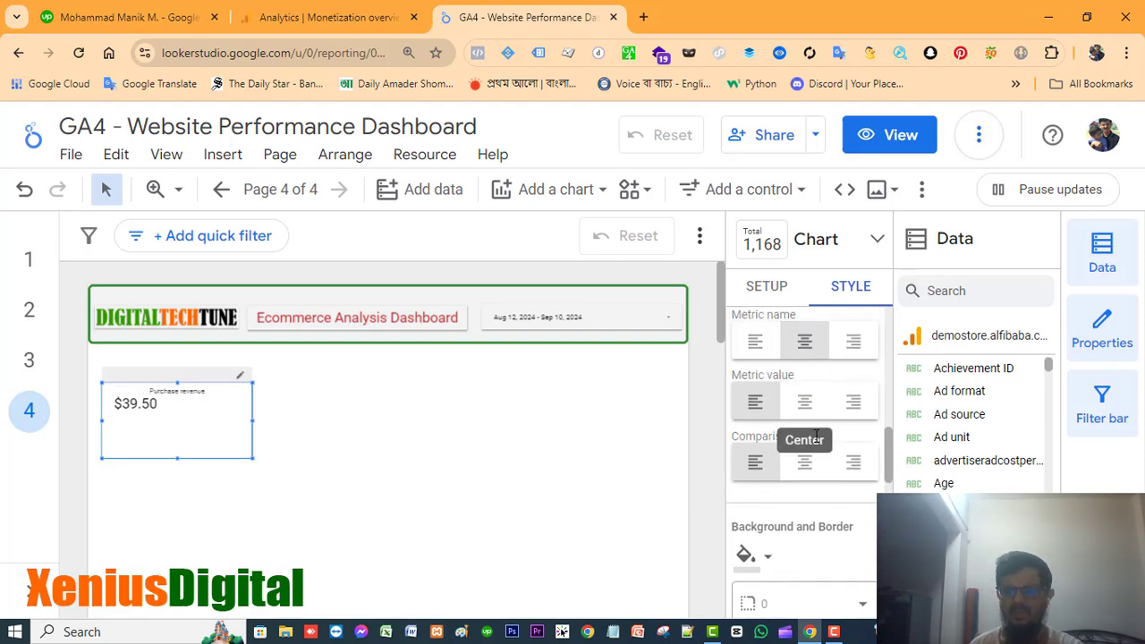
pyautogui.click(811, 402)
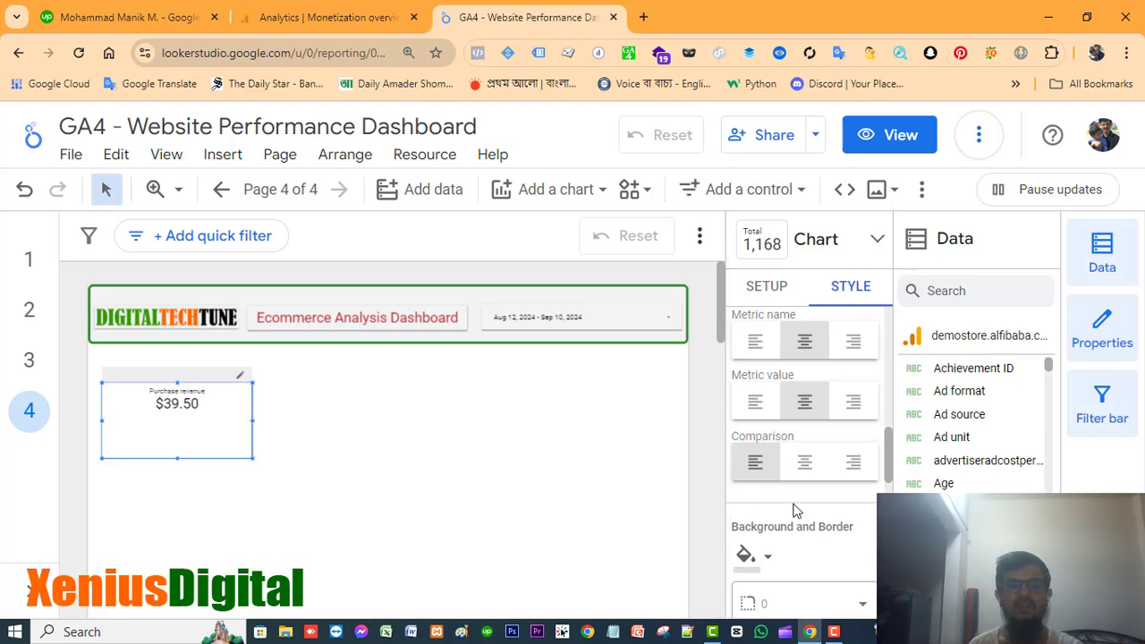
# Step: Add a border shadow to the Purchase revenue scorecard
pyautogui.scroll(-2, 796, 510)
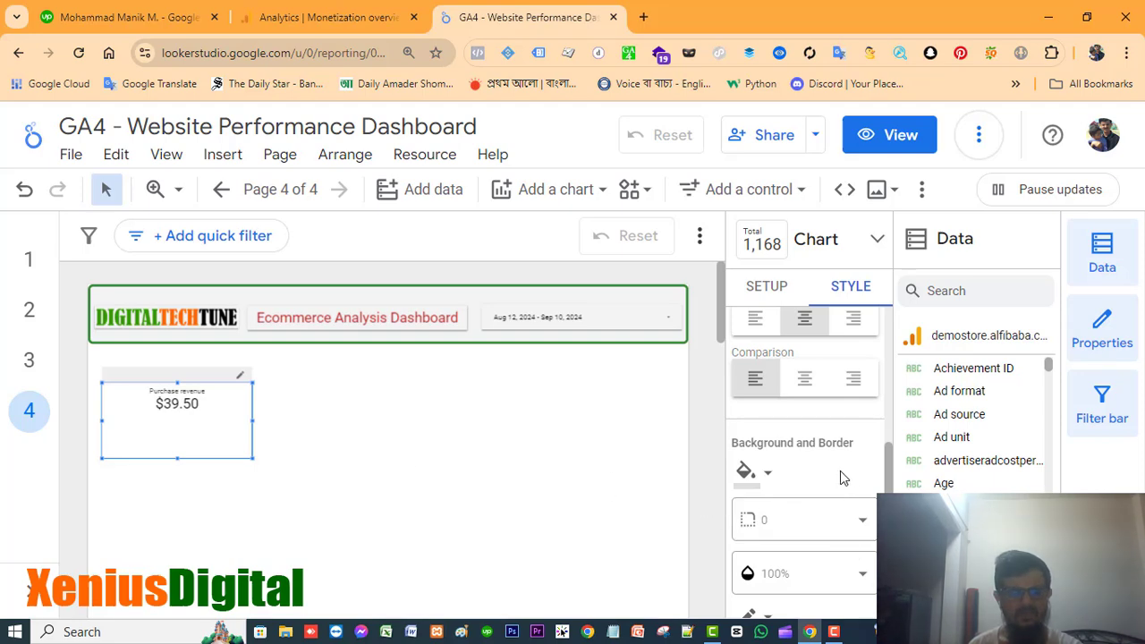
pyautogui.scroll(-5, 840, 475)
pyautogui.scroll(-1, 841, 470)
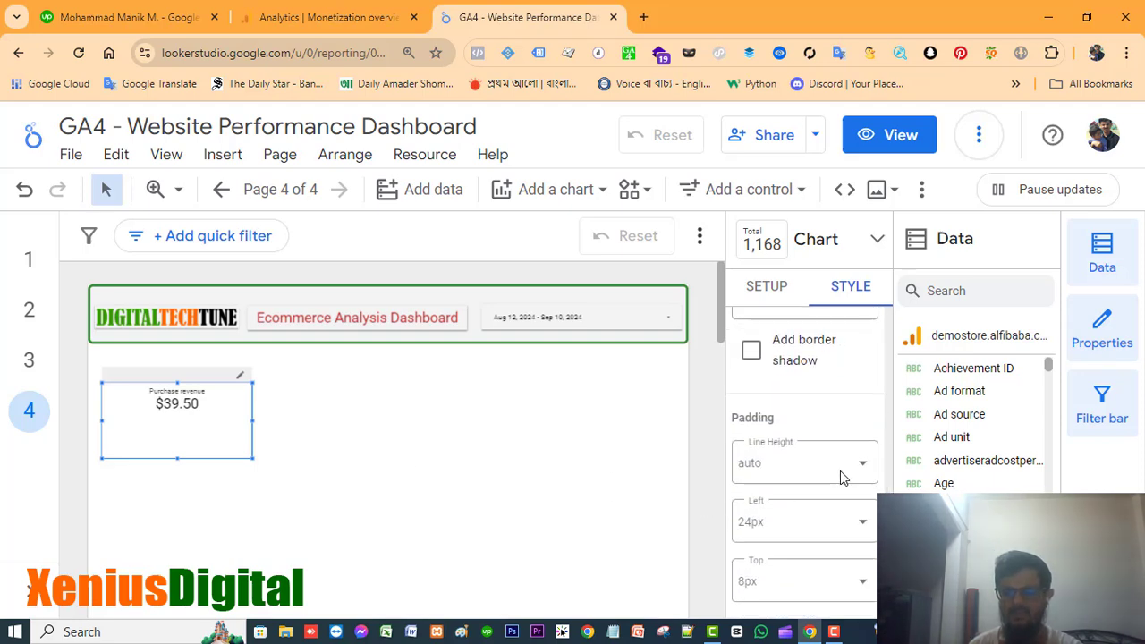
pyautogui.click(751, 351)
pyautogui.click(443, 498)
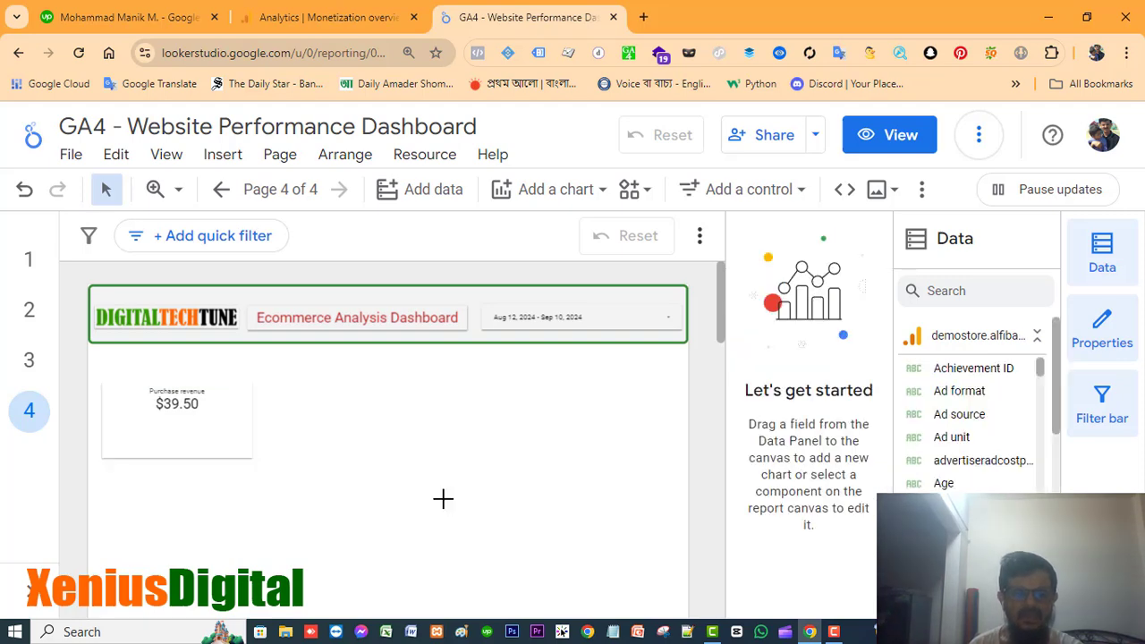
# Step: Set the border radius of the Purchase revenue scorecard to 10
pyautogui.click(228, 445)
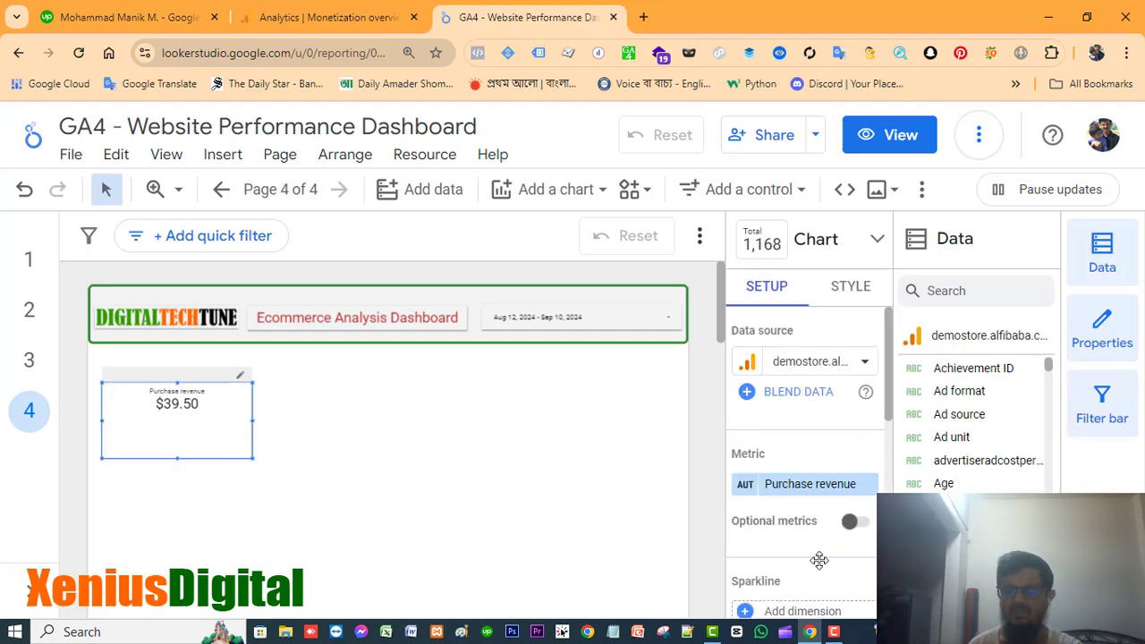
pyautogui.scroll(-3, 820, 560)
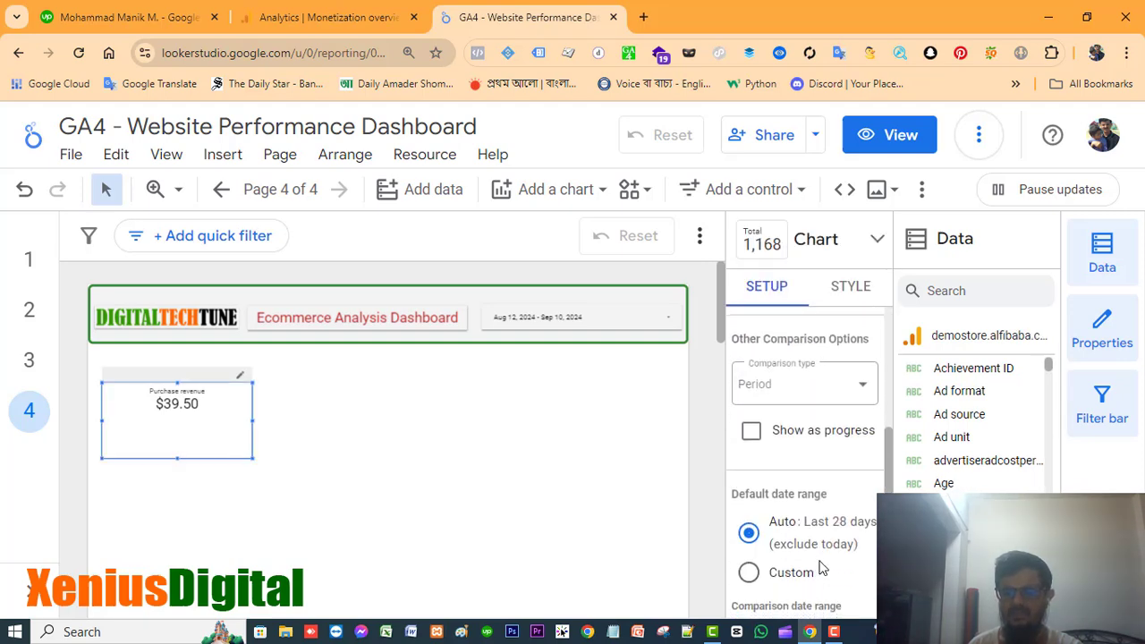
pyautogui.scroll(2, 825, 396)
pyautogui.click(848, 296)
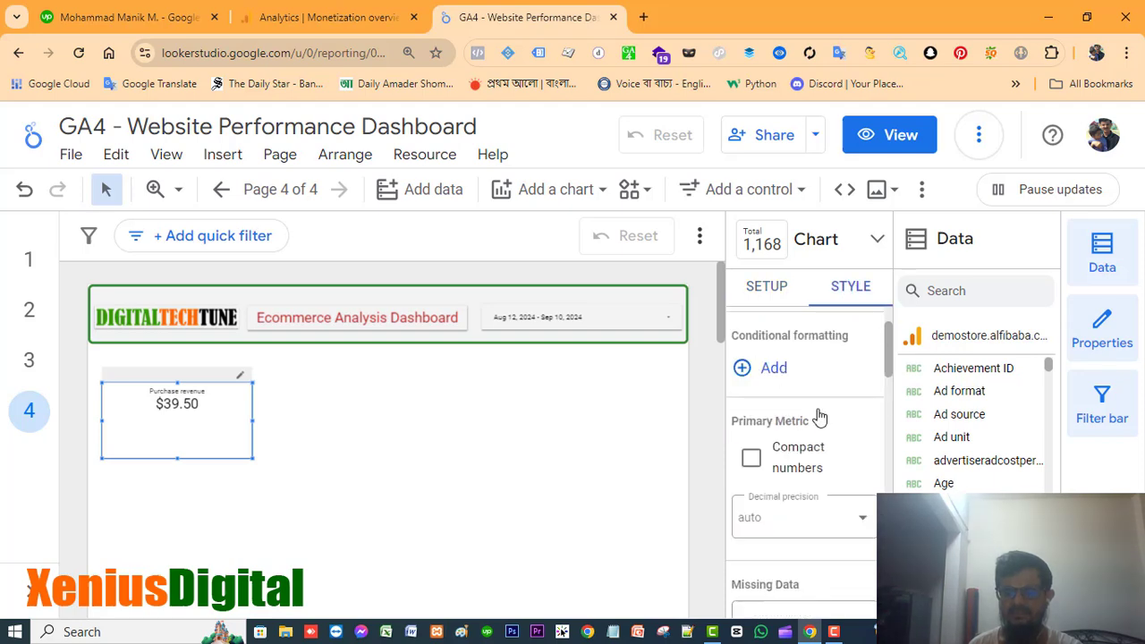
pyautogui.scroll(1, 829, 434)
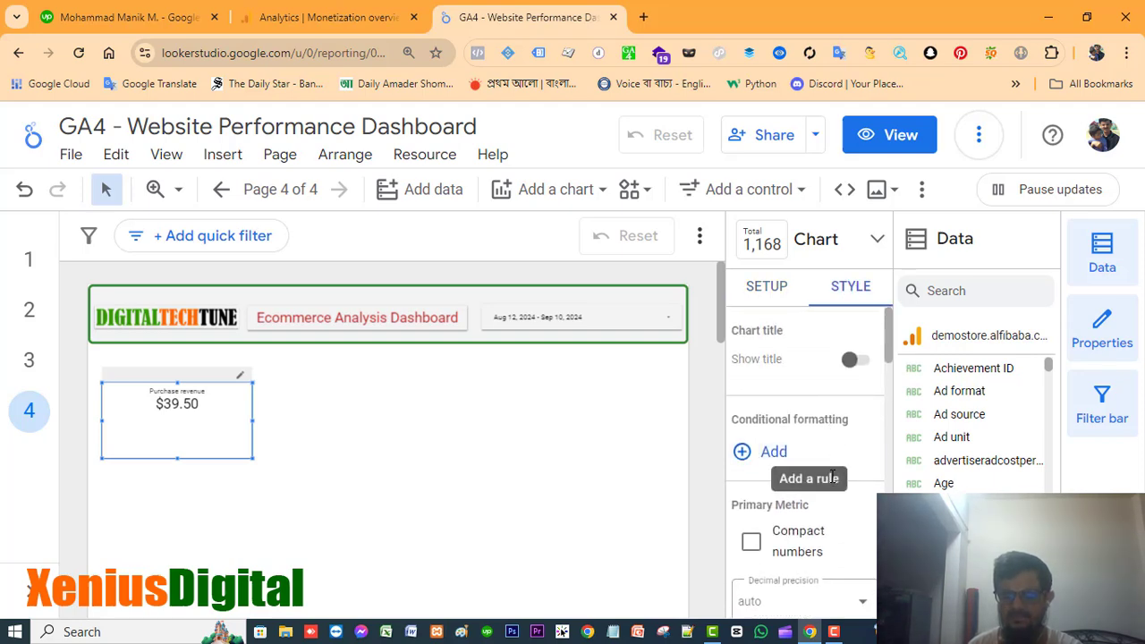
pyautogui.scroll(-2, 845, 448)
pyautogui.scroll(-5, 857, 428)
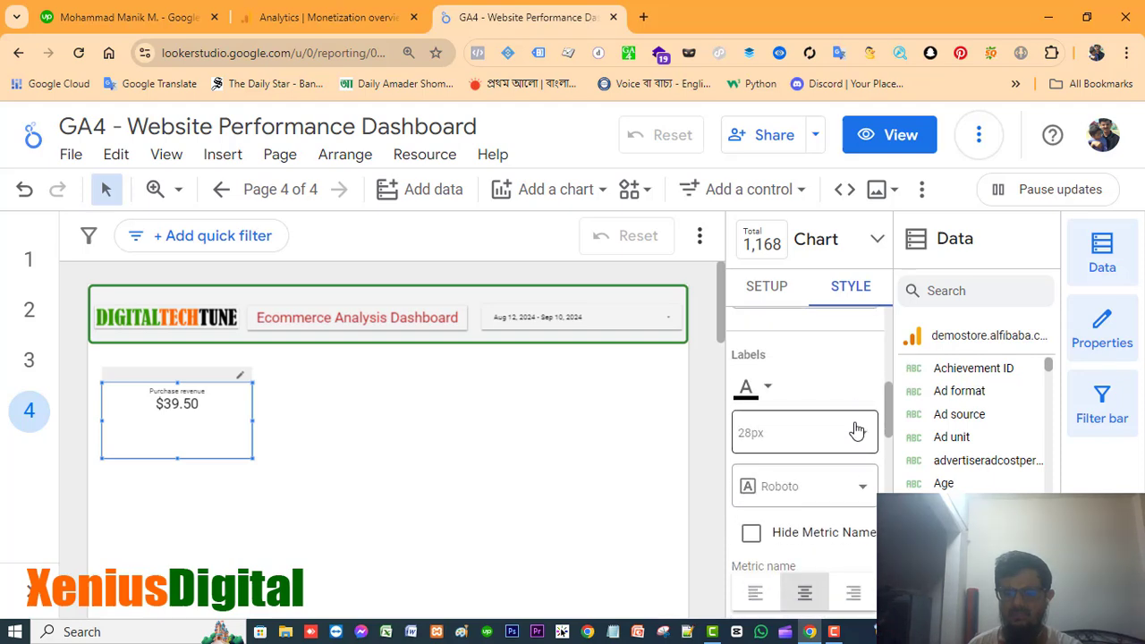
pyautogui.scroll(-2, 857, 429)
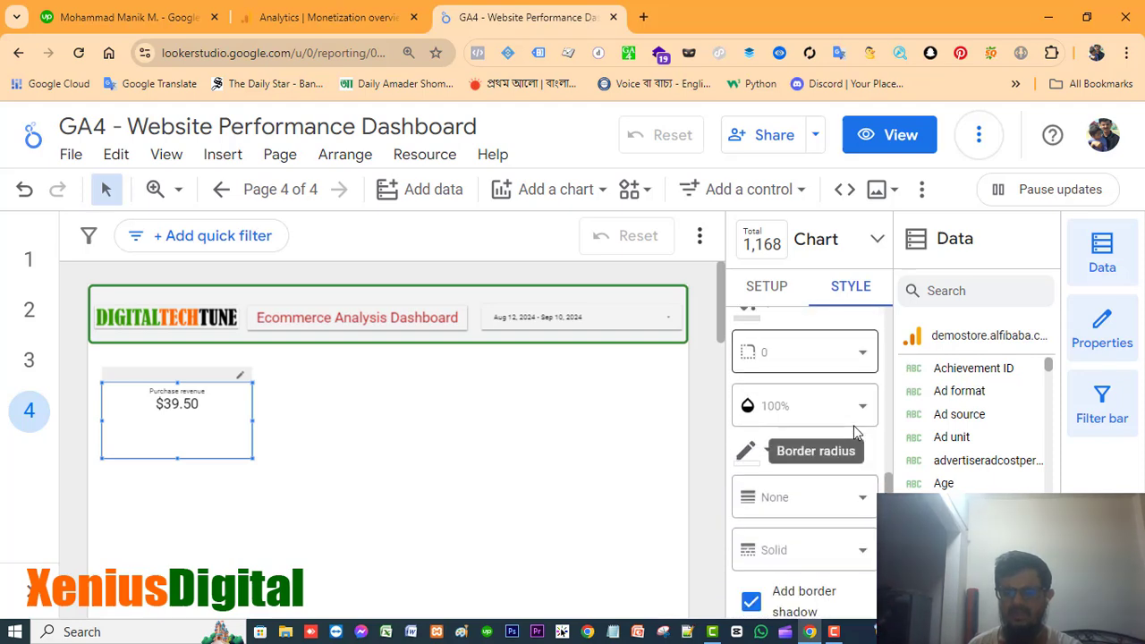
pyautogui.click(864, 363)
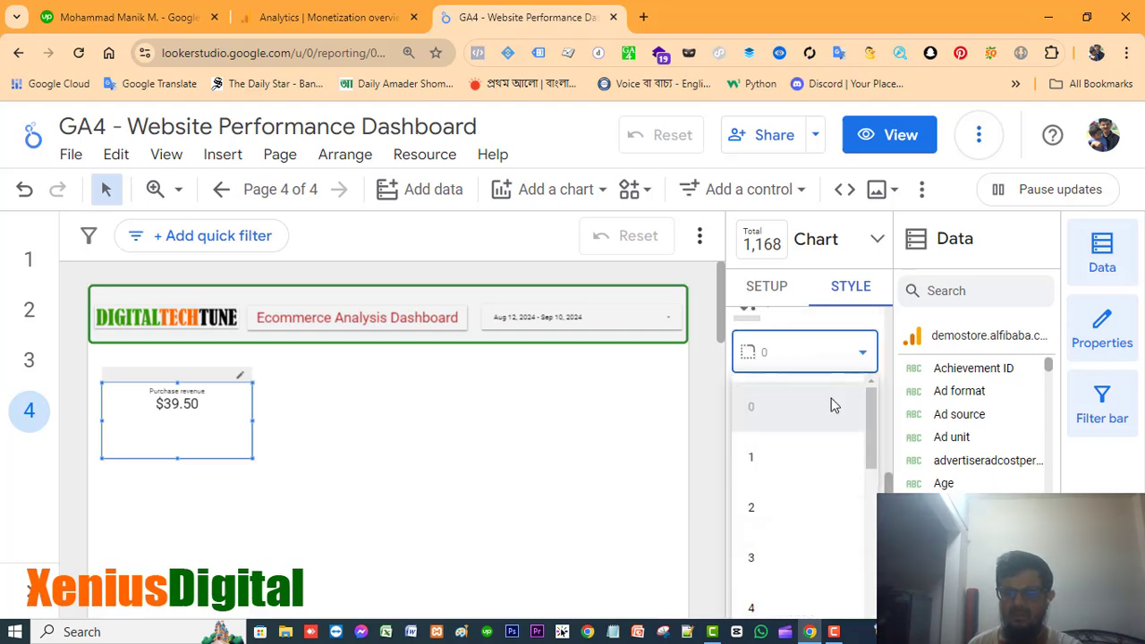
pyautogui.scroll(-1, 795, 550)
pyautogui.scroll(-2, 788, 573)
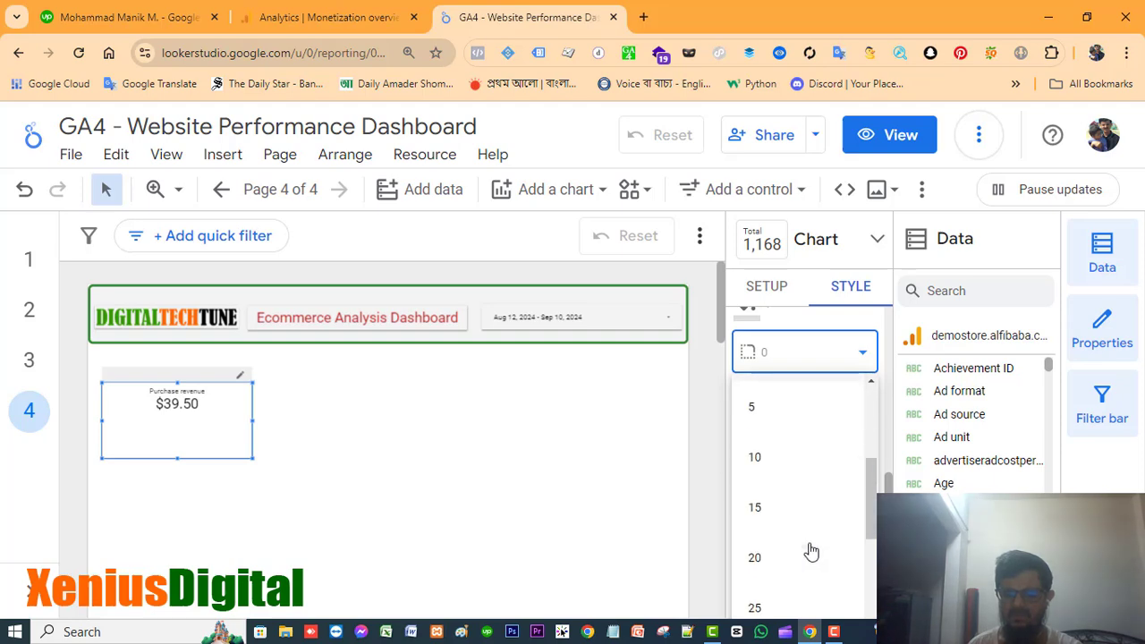
pyautogui.click(717, 471)
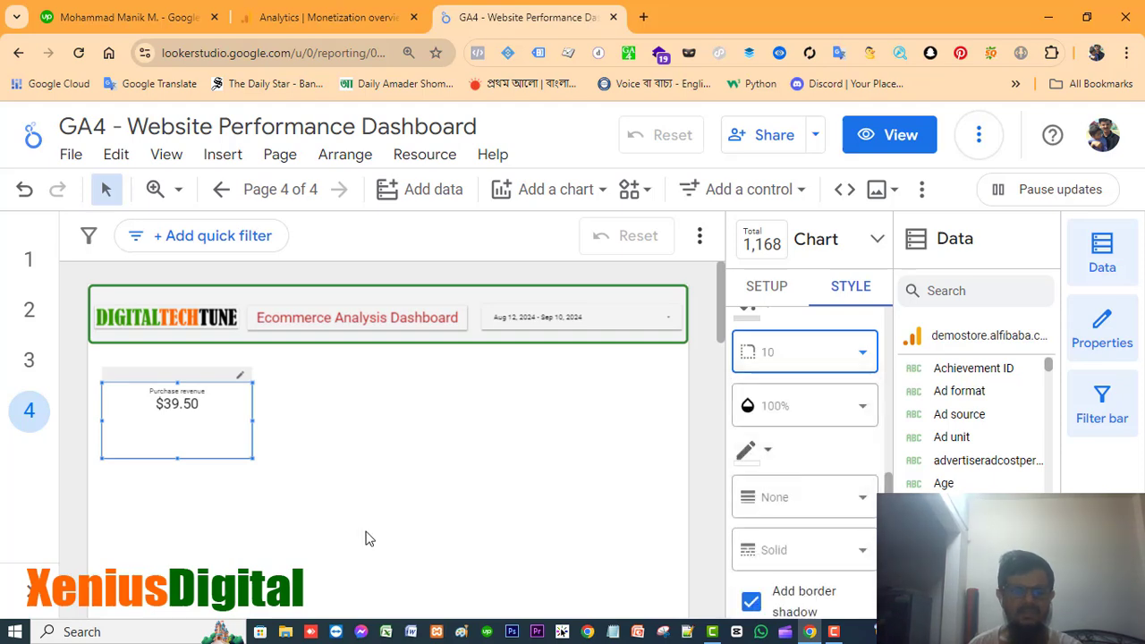
pyautogui.click(367, 528)
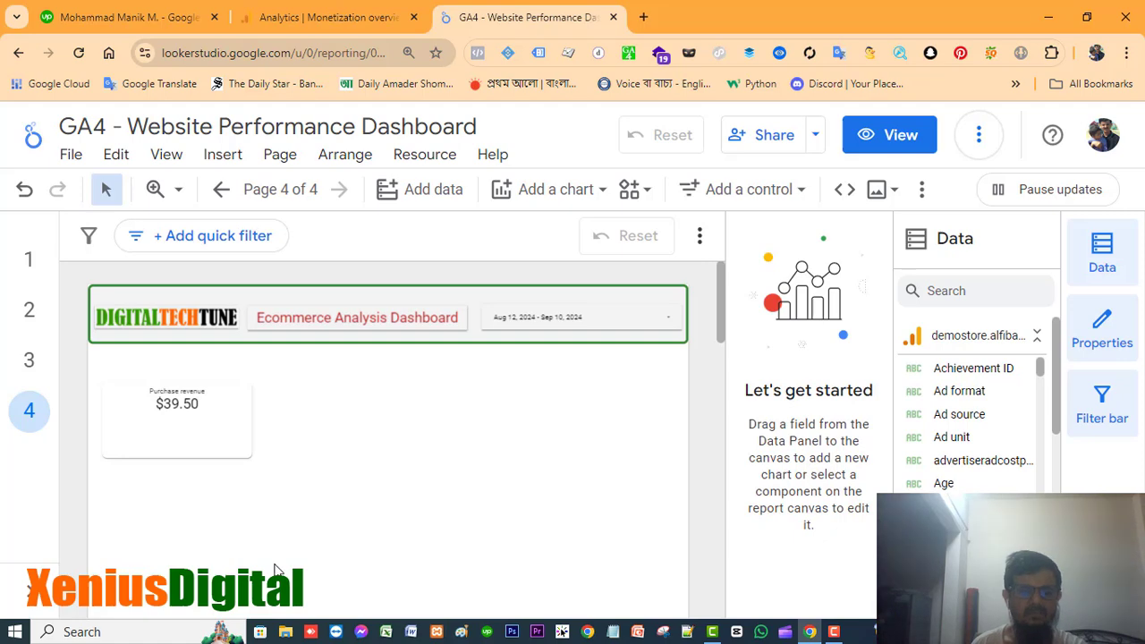
# Step: Shorten the Purchase revenue scorecard from below so that its frame fits closely around the metric text
pyautogui.click(217, 435)
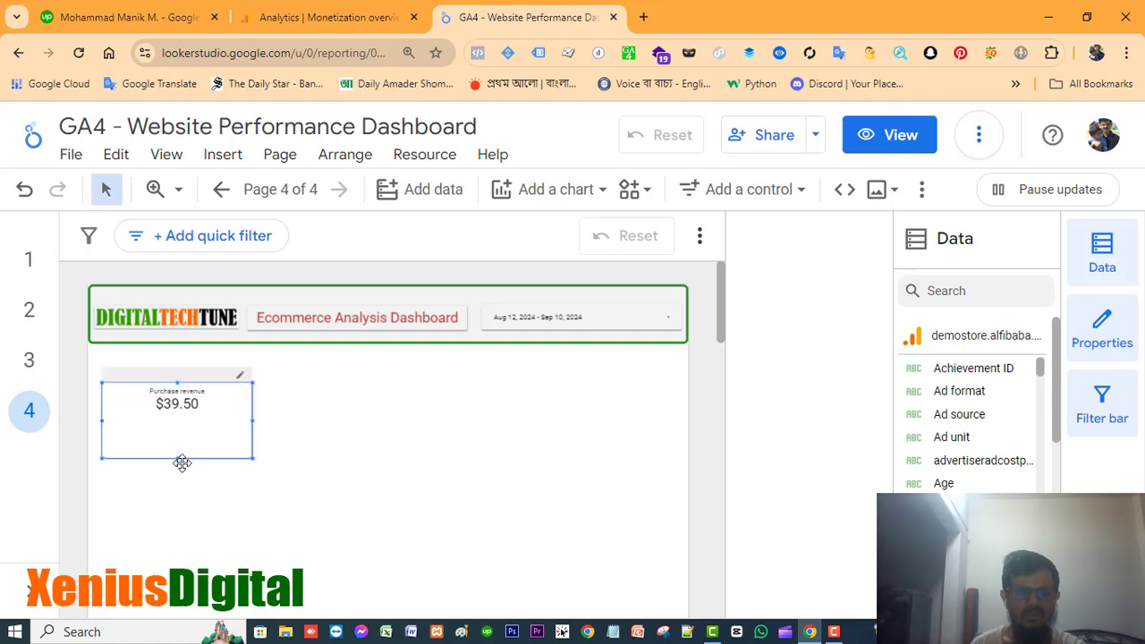
pyautogui.moveTo(179, 458); pyautogui.dragTo(175, 429)
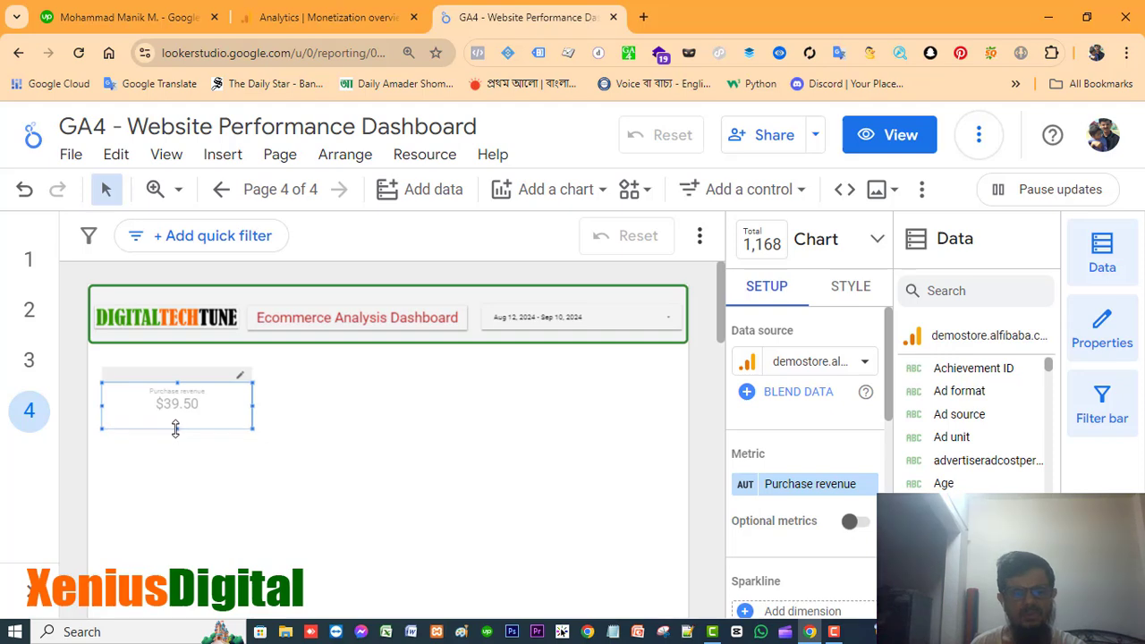
pyautogui.click(287, 473)
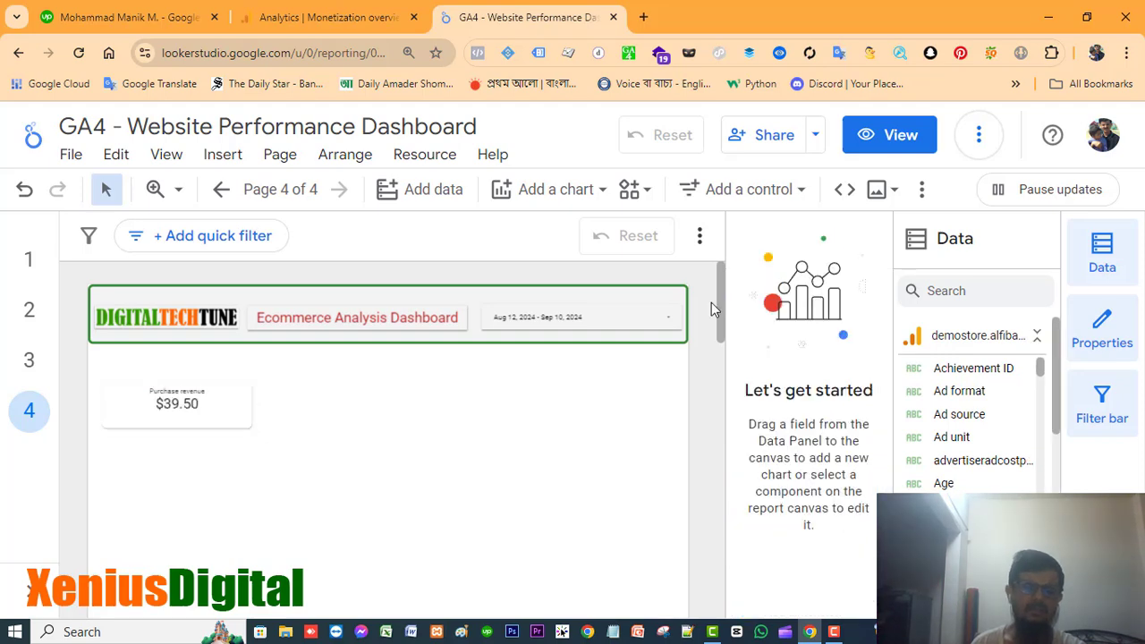
# Step: Preview page 4 in view mode to check the scorecard's appearance, and return to editing the report
pyautogui.click(900, 135)
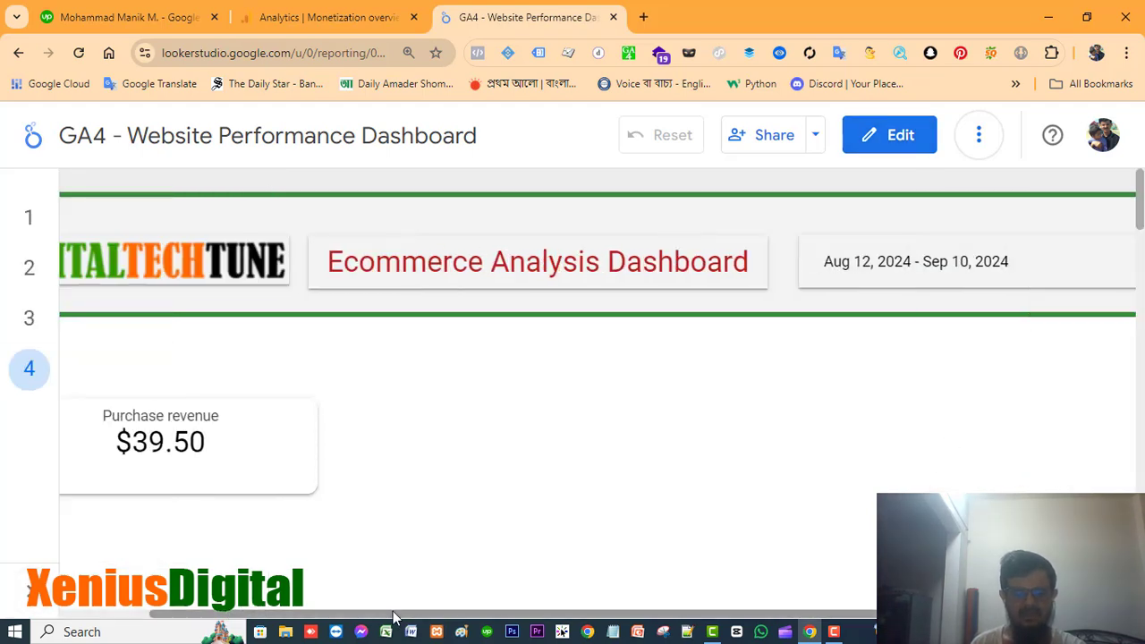
pyautogui.moveTo(395, 617); pyautogui.dragTo(286, 618)
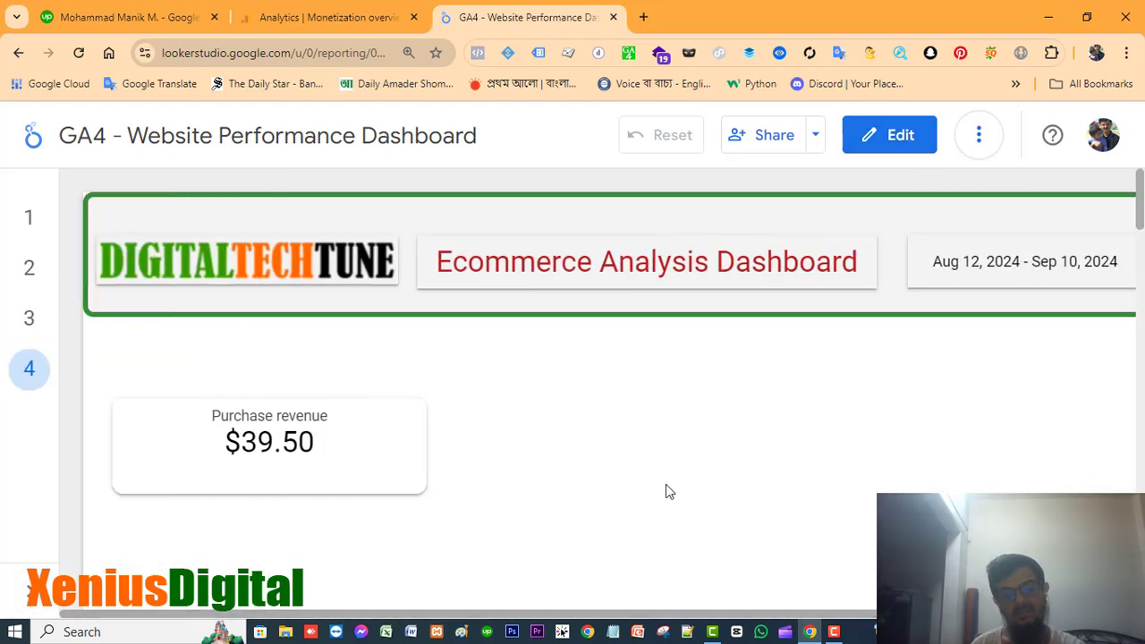
pyautogui.click(903, 135)
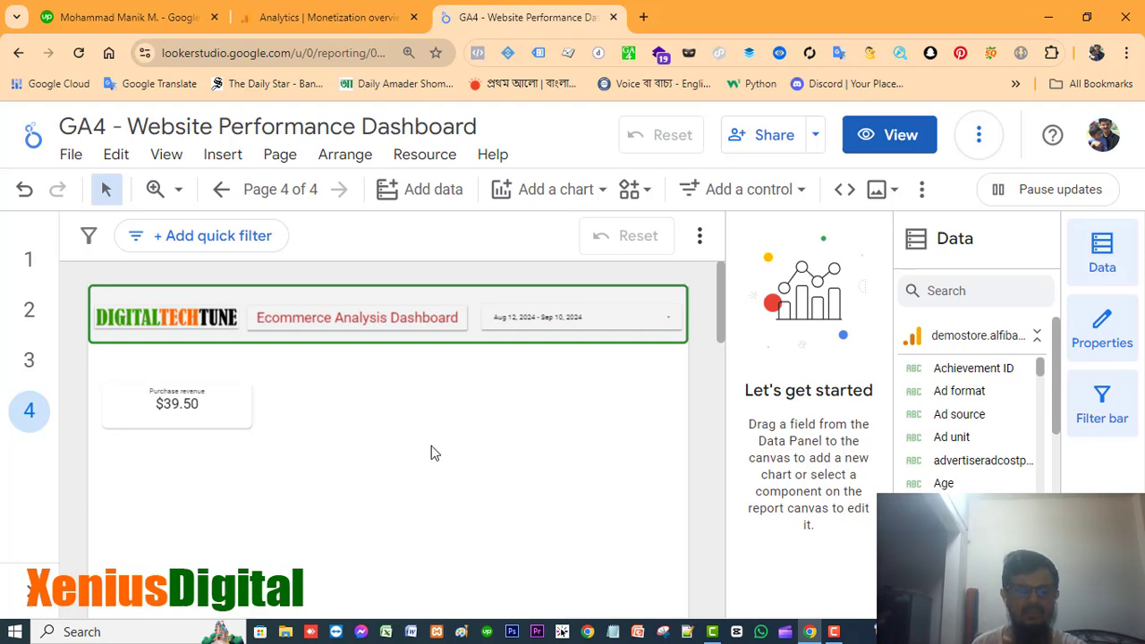
pyautogui.click(165, 410)
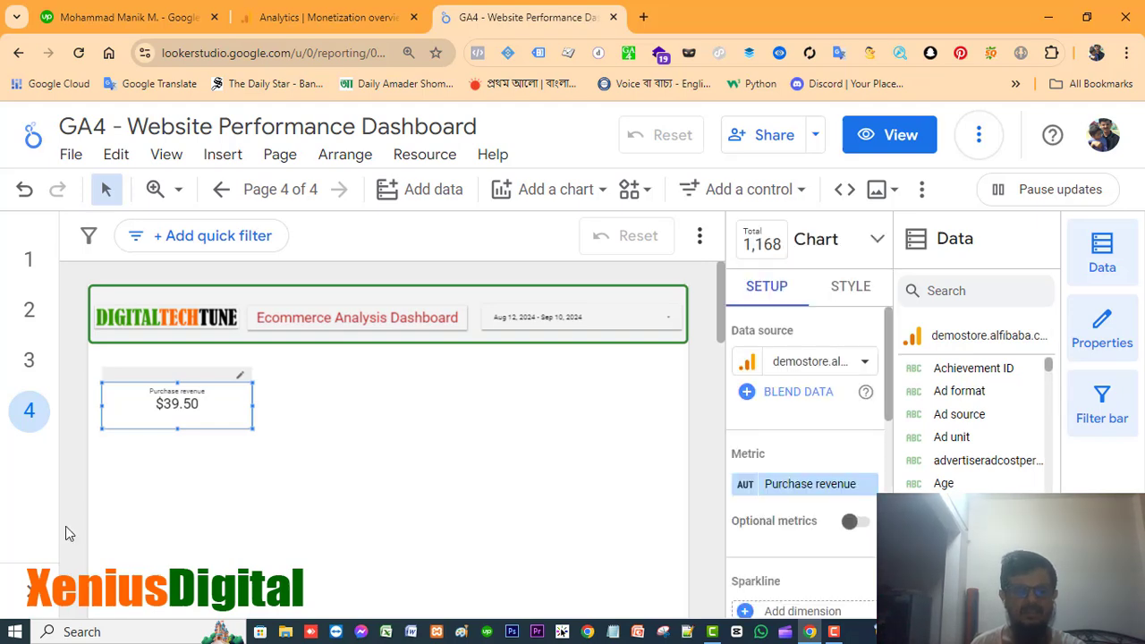
pyautogui.click(419, 470)
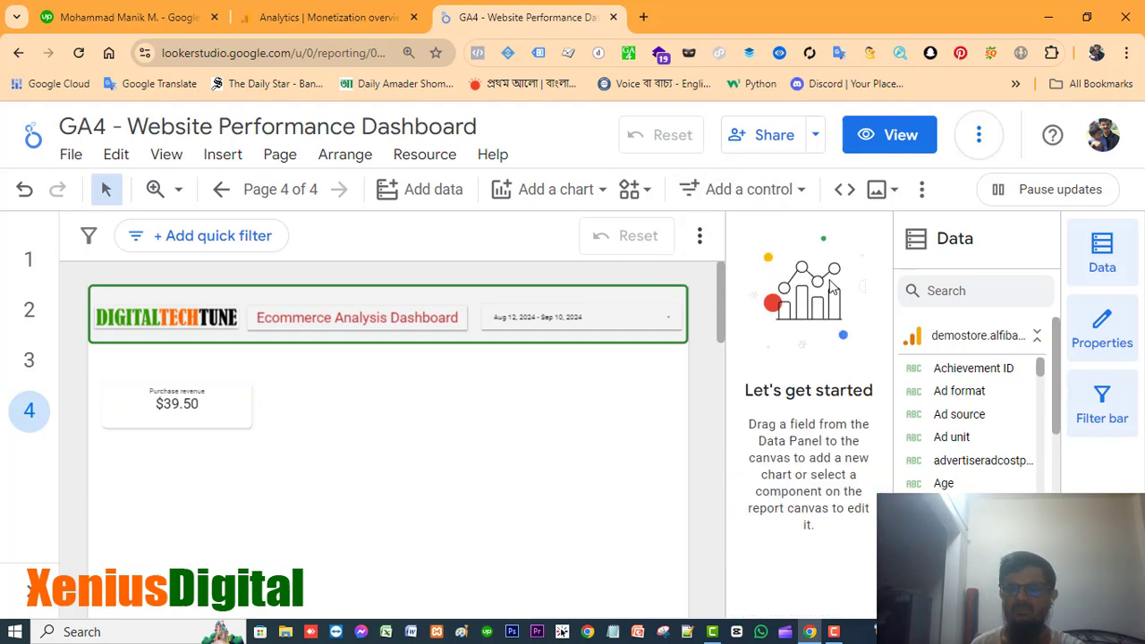
# Step: Add a wide, flat time series chart of purchase revenue by date below the scorecard
pyautogui.click(803, 198)
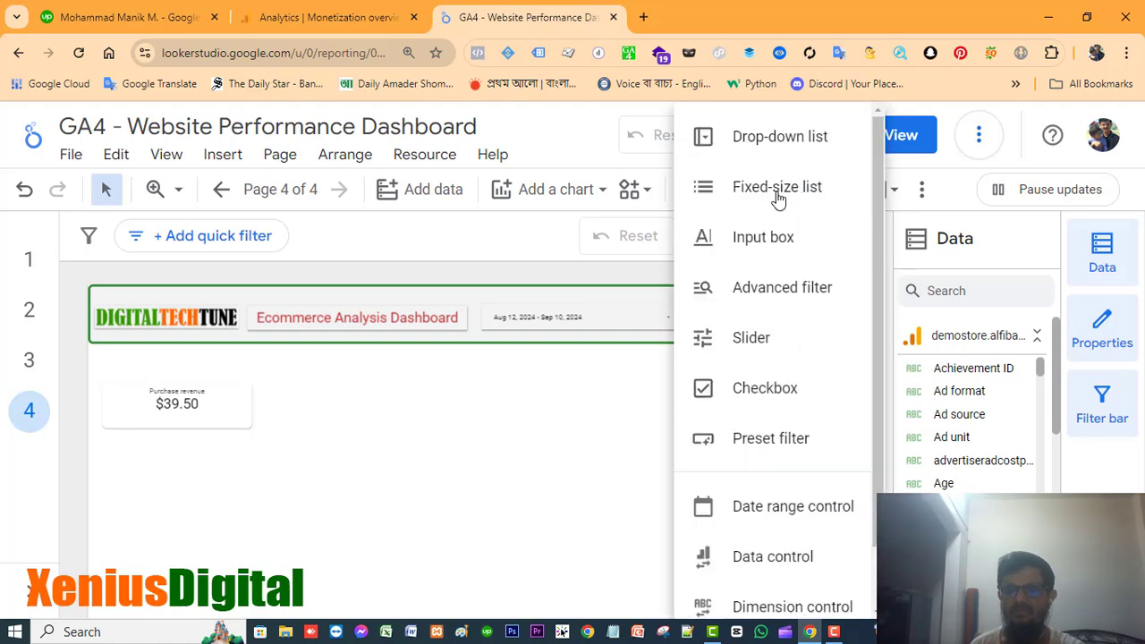
pyautogui.click(586, 196)
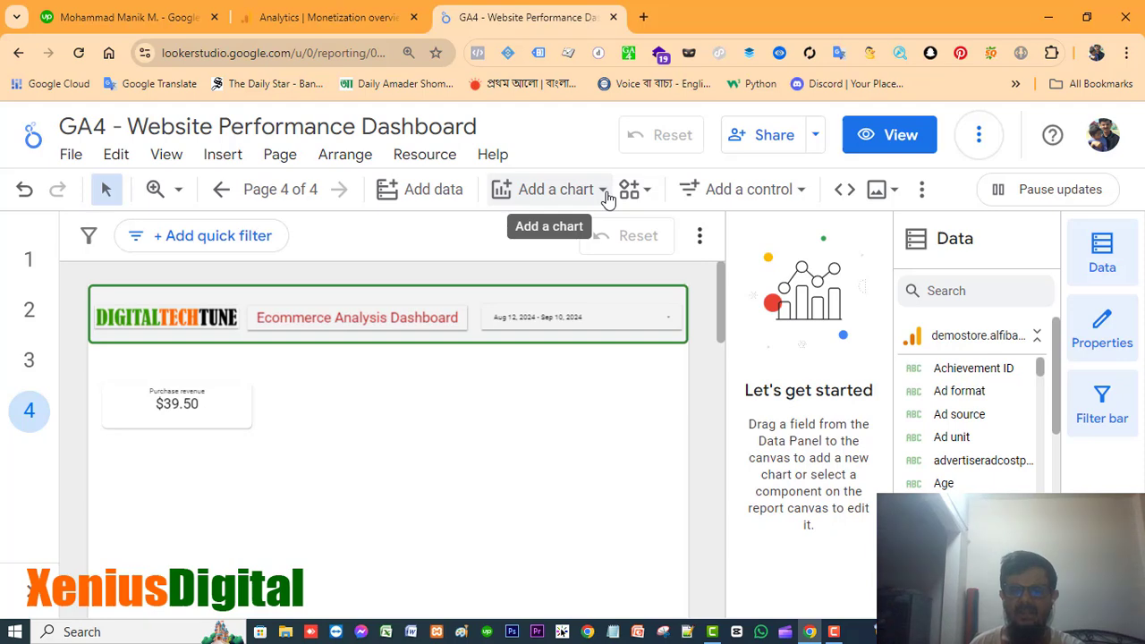
pyautogui.click(606, 197)
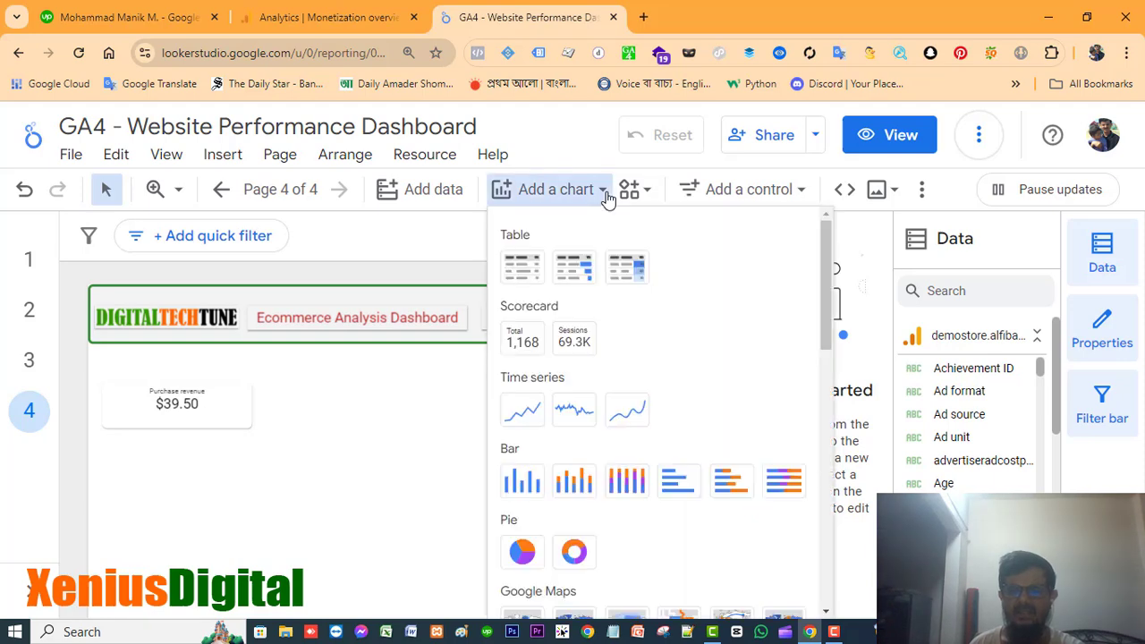
pyautogui.click(526, 410)
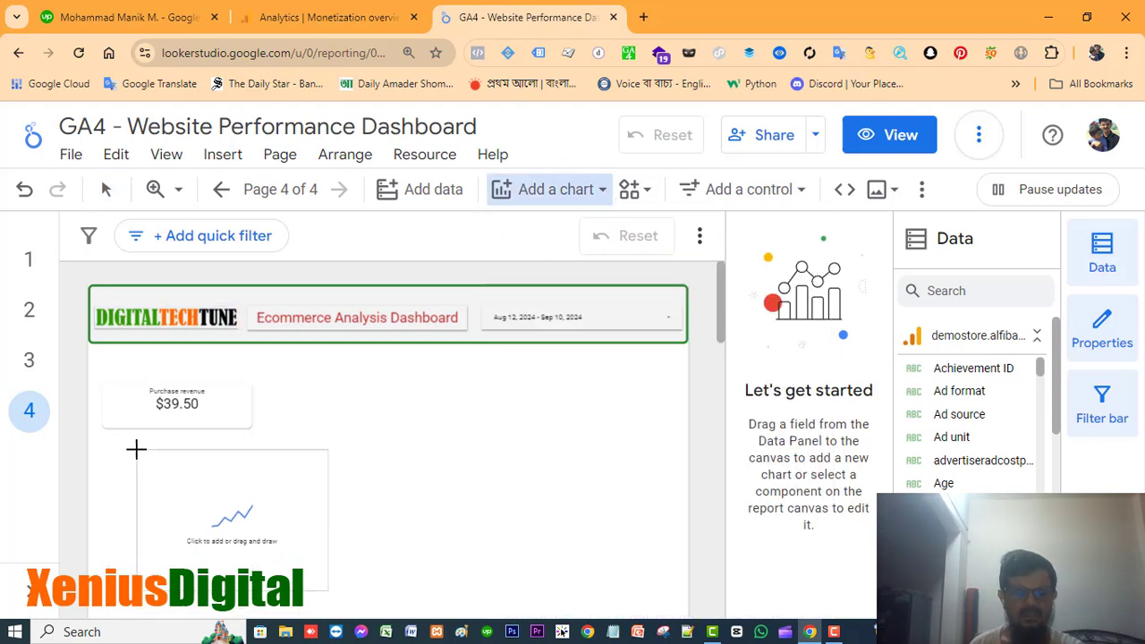
pyautogui.moveTo(135, 450); pyautogui.dragTo(322, 484)
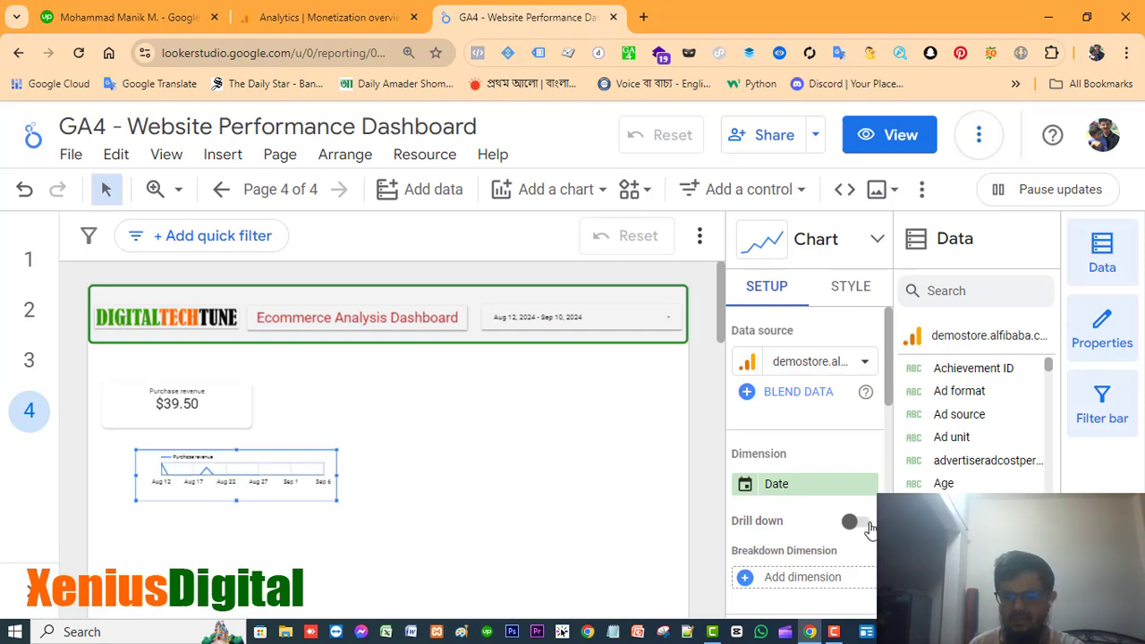
# Step: Make the purchase revenue chart taller, and try the sparkline chart type before restoring the regular time series type
pyautogui.scroll(-2, 810, 506)
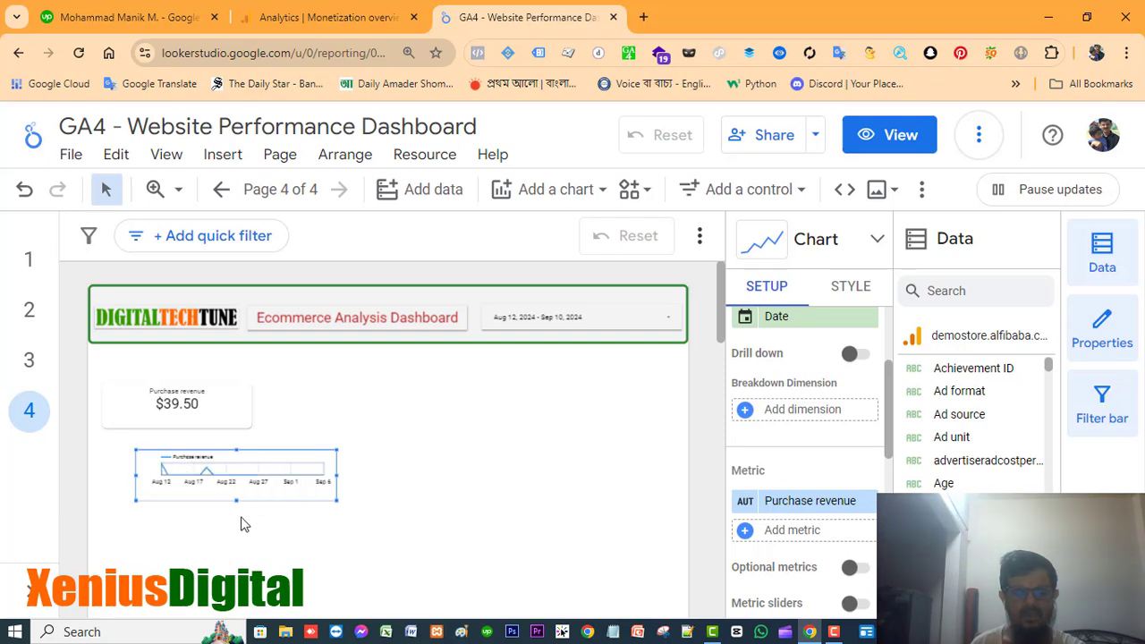
pyautogui.moveTo(237, 502); pyautogui.dragTo(238, 539)
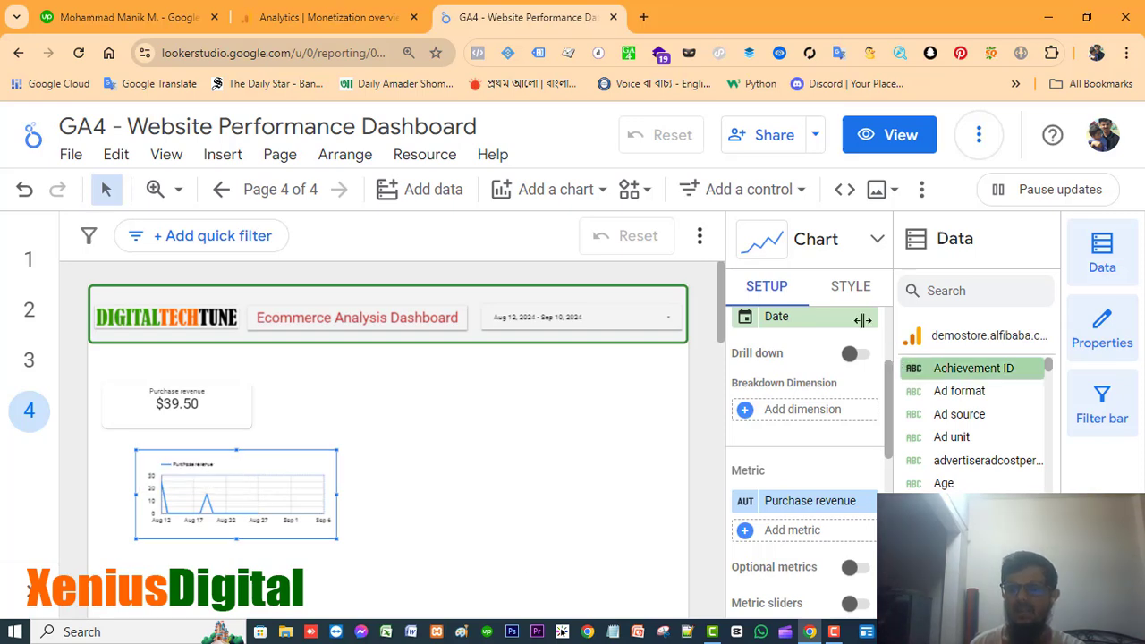
pyautogui.click(879, 241)
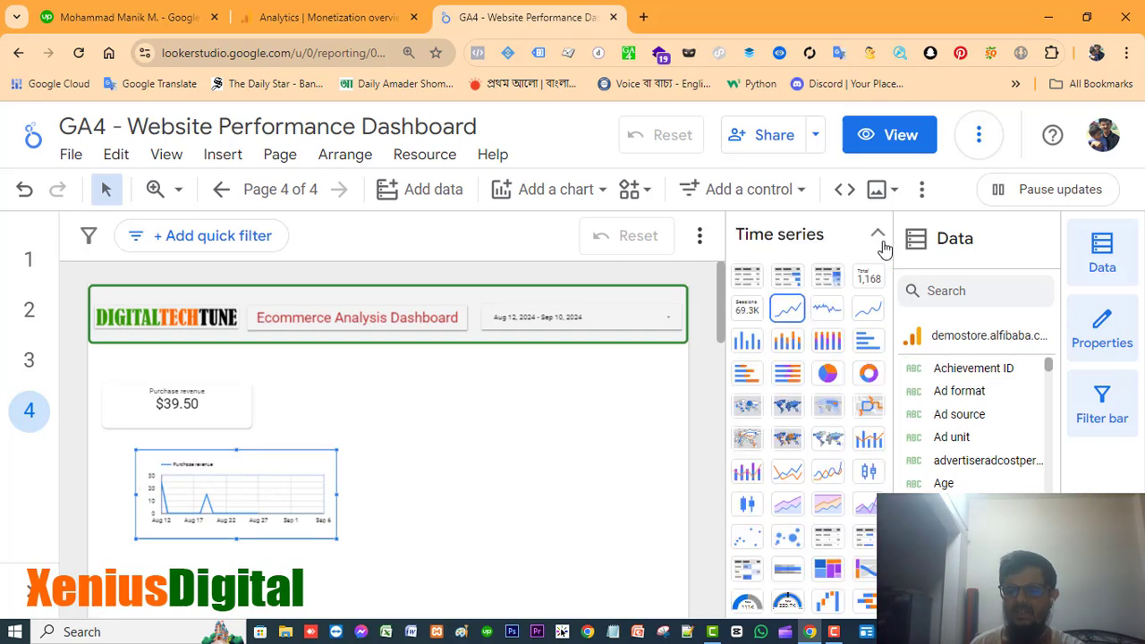
pyautogui.click(827, 310)
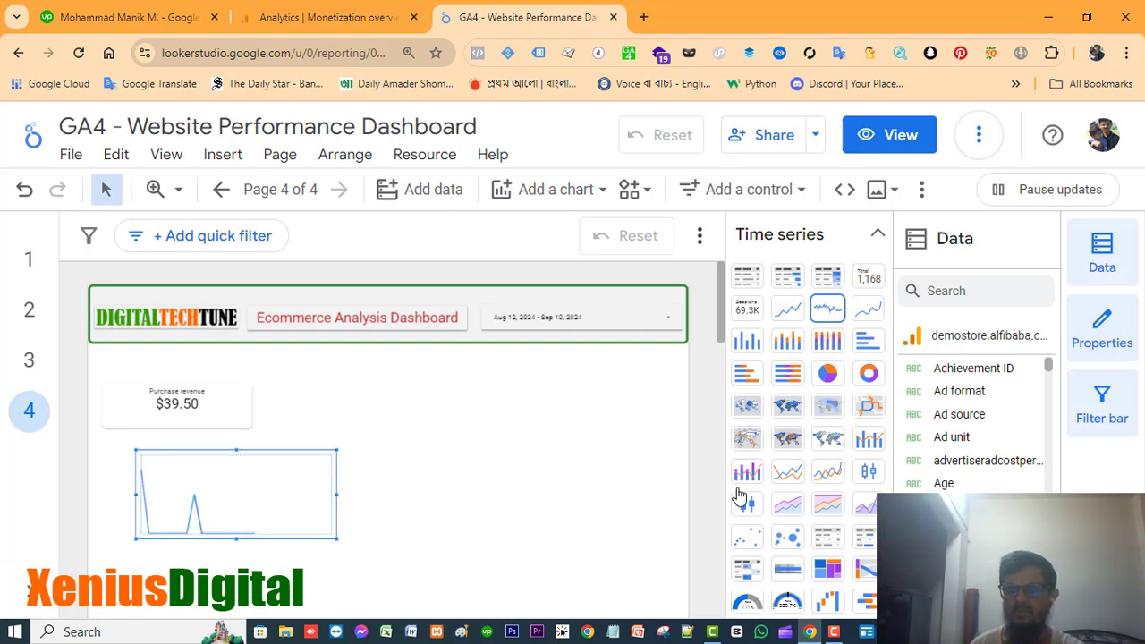
pyautogui.click(789, 309)
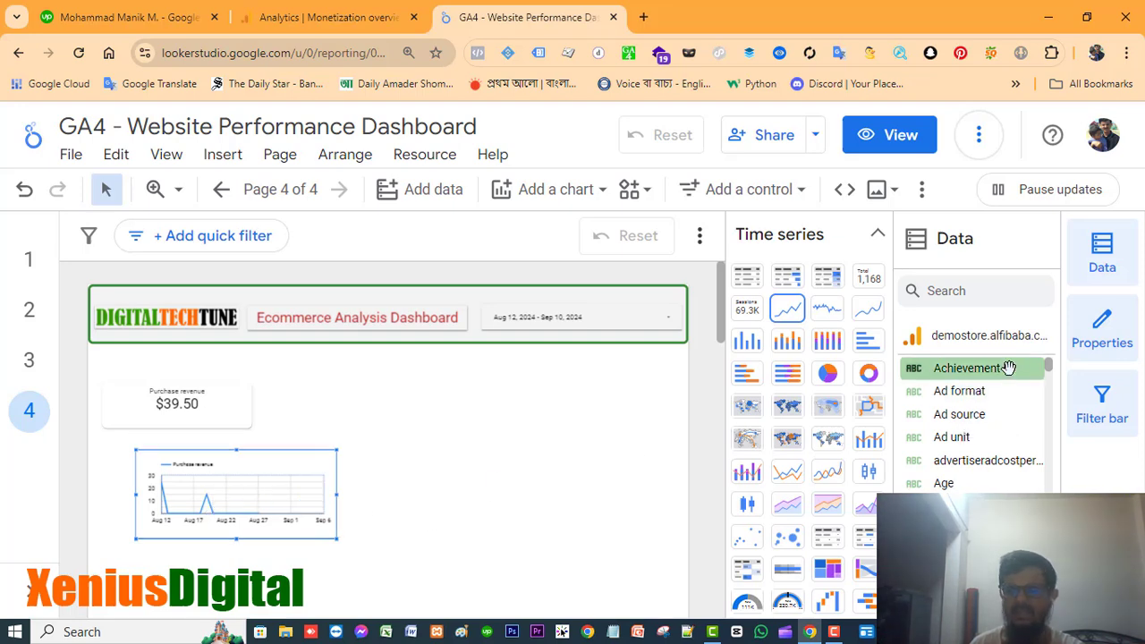
pyautogui.click(880, 237)
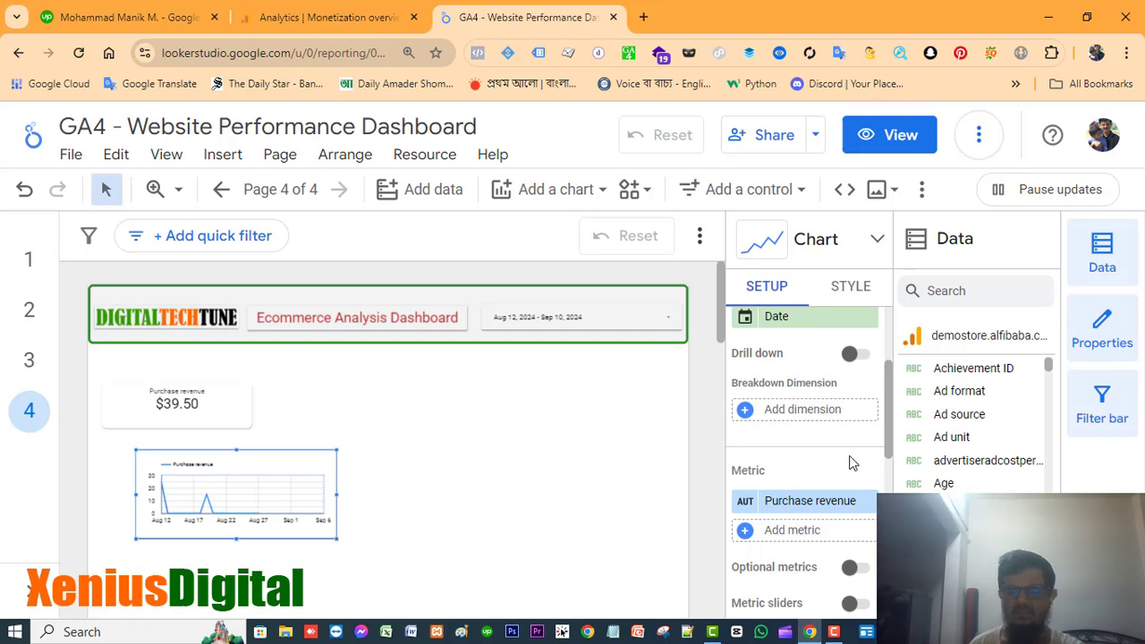
# Step: Set the grid color of the purchase revenue time series chart to white and deselect the chart
pyautogui.scroll(-1, 852, 462)
pyautogui.scroll(1, 852, 463)
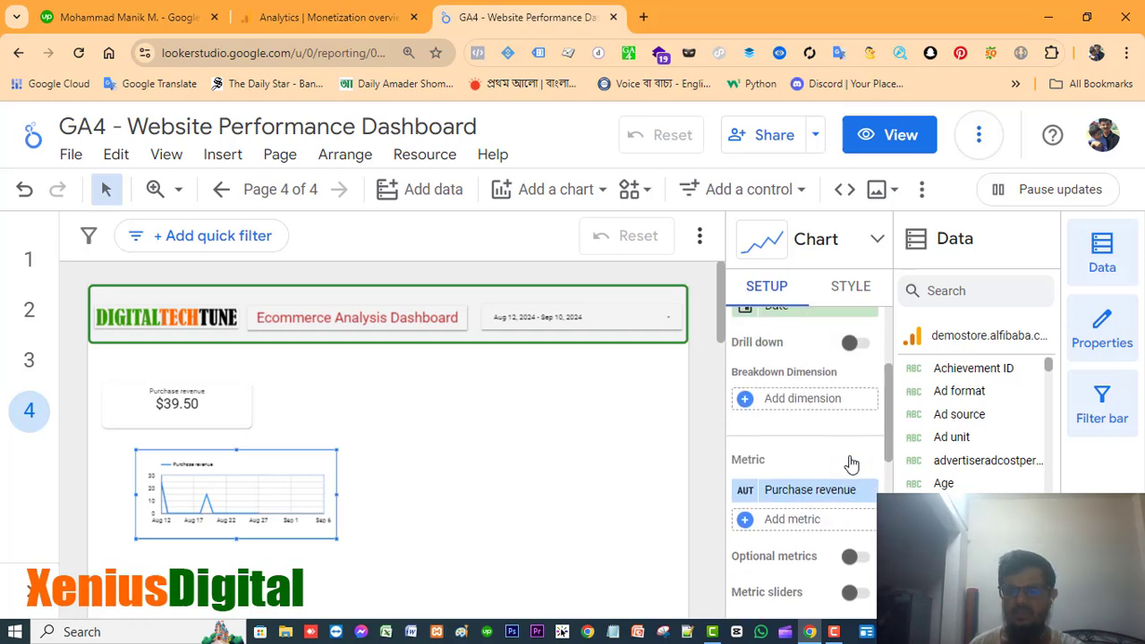
pyautogui.scroll(-3, 855, 482)
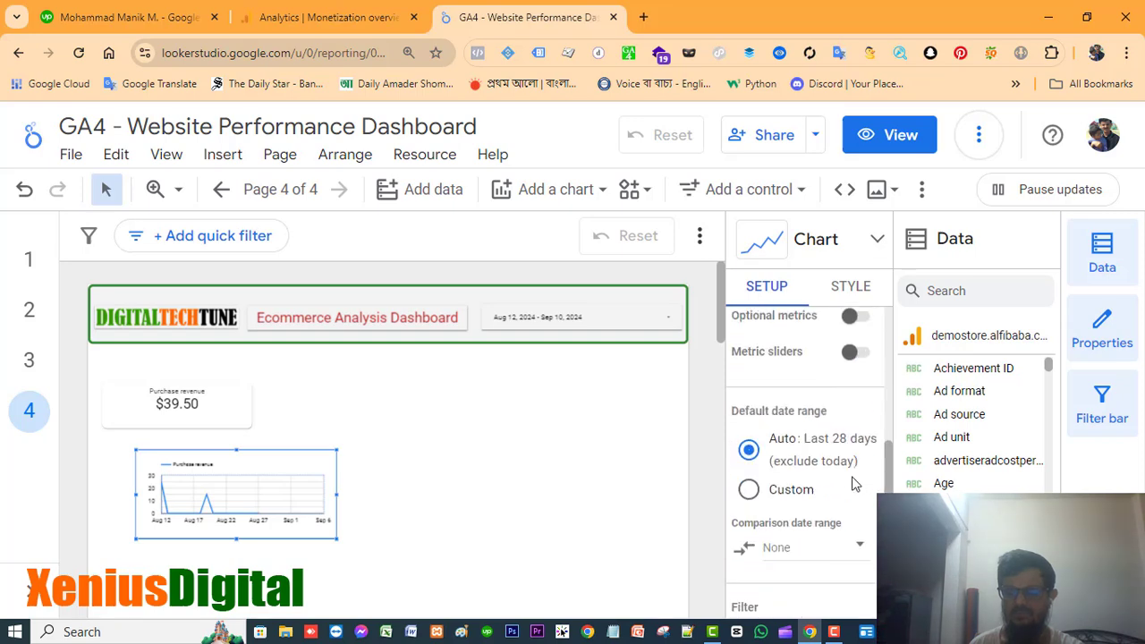
pyautogui.scroll(3, 855, 483)
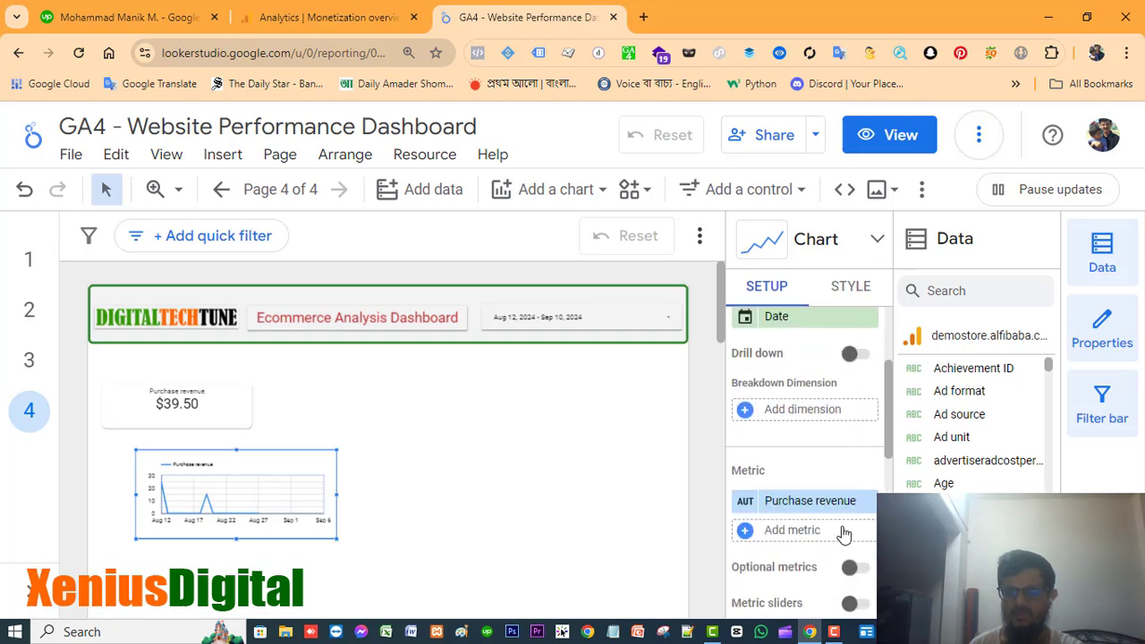
pyautogui.scroll(-3, 864, 456)
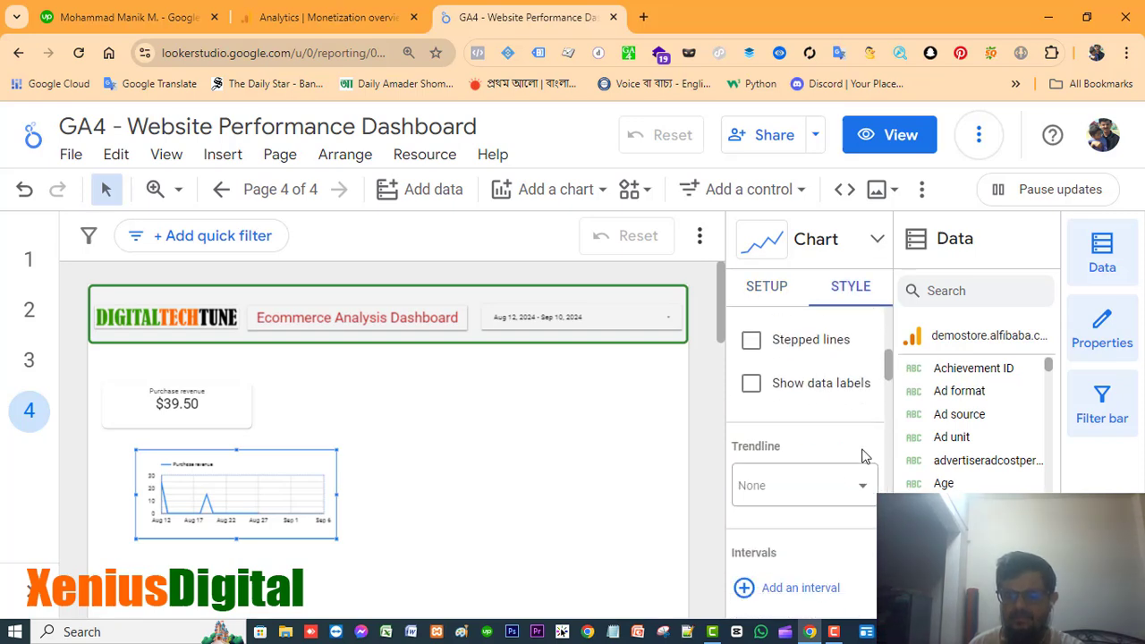
pyautogui.scroll(5, 863, 456)
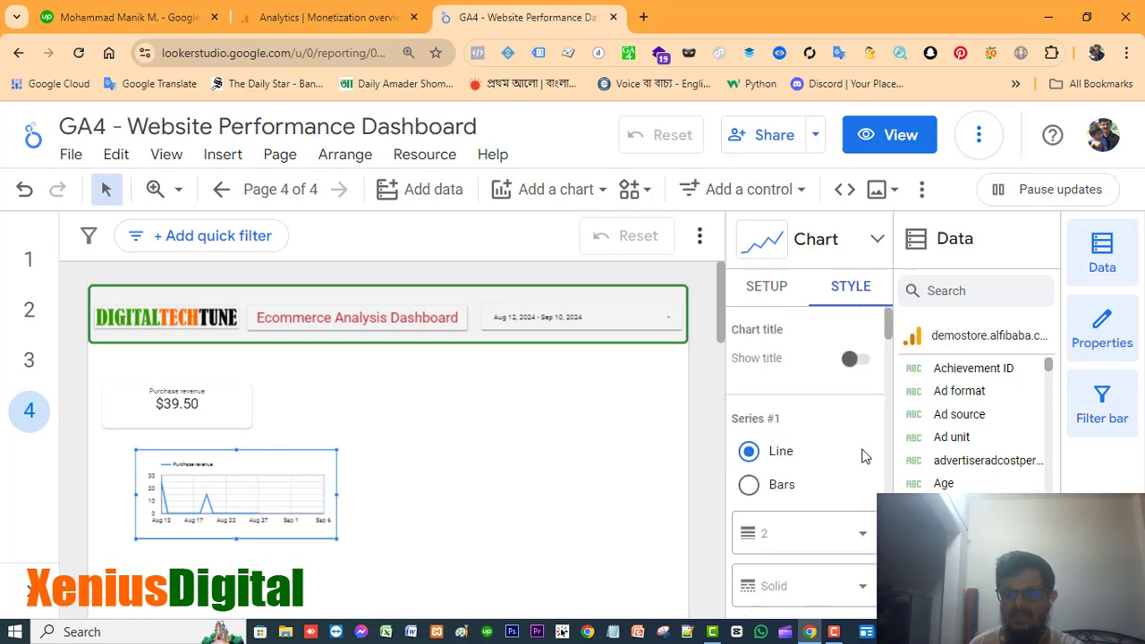
pyautogui.scroll(-5, 864, 456)
pyautogui.scroll(-5, 863, 456)
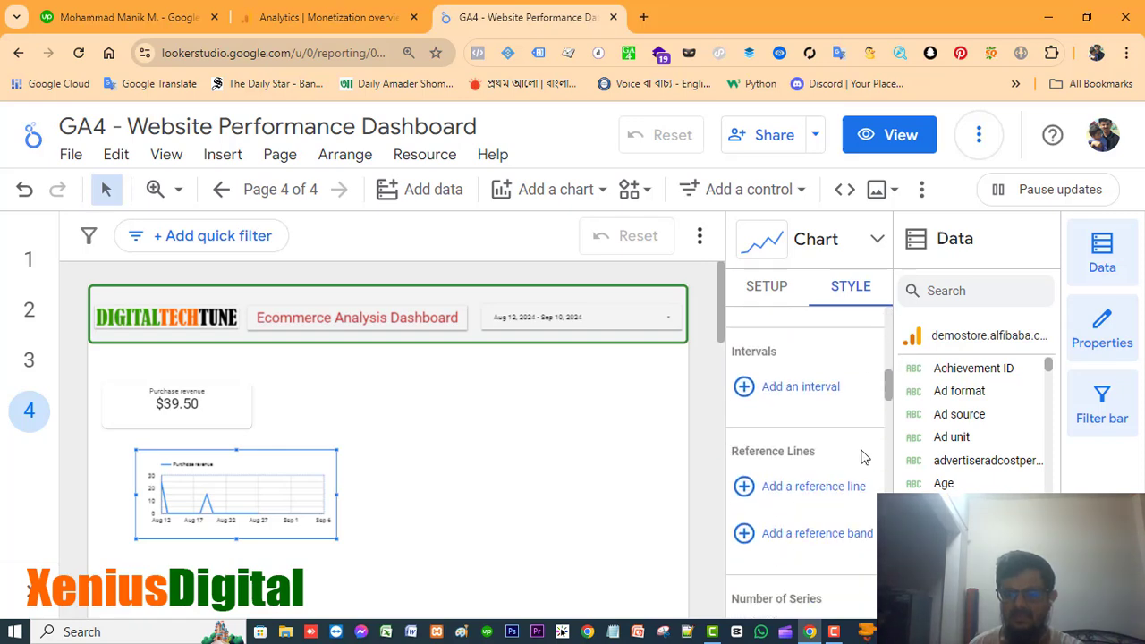
pyautogui.scroll(-5, 864, 457)
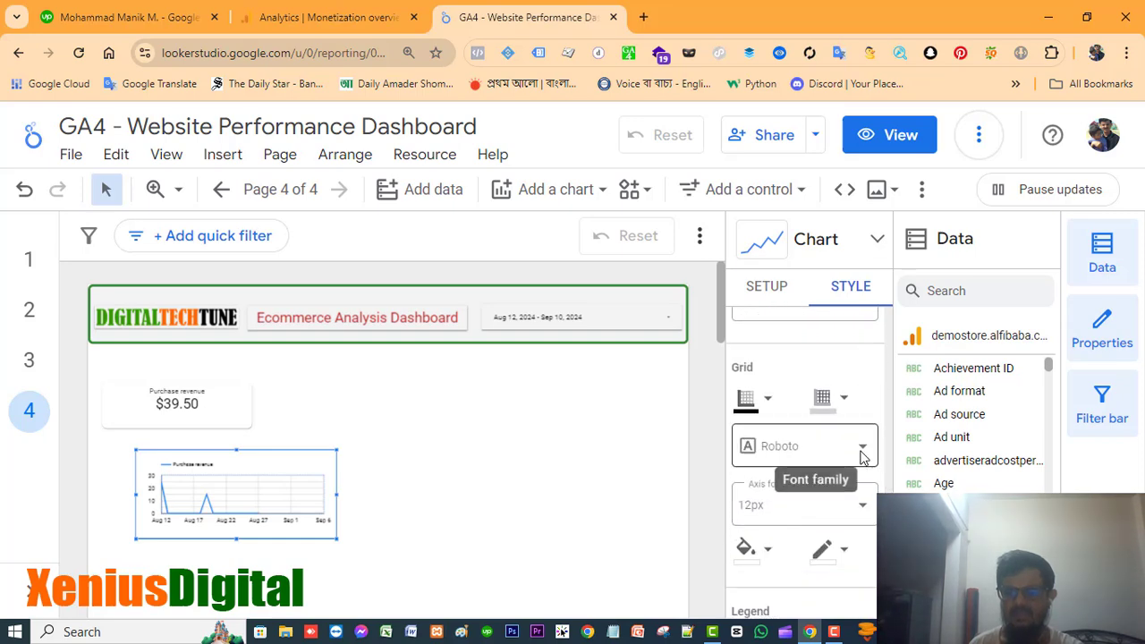
pyautogui.click(828, 403)
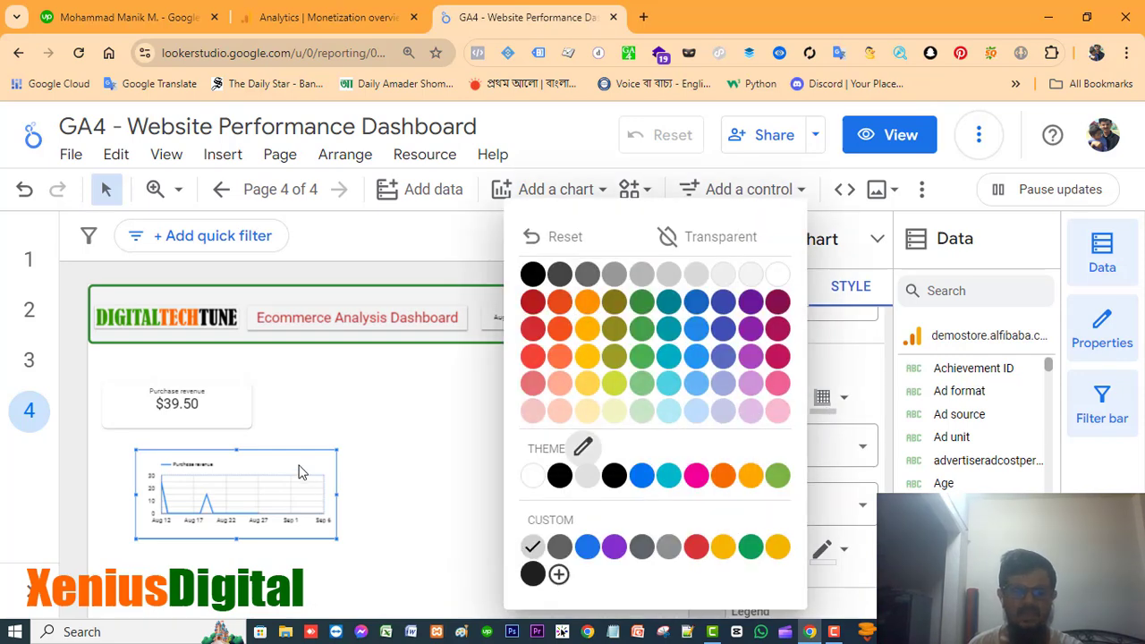
pyautogui.click(780, 281)
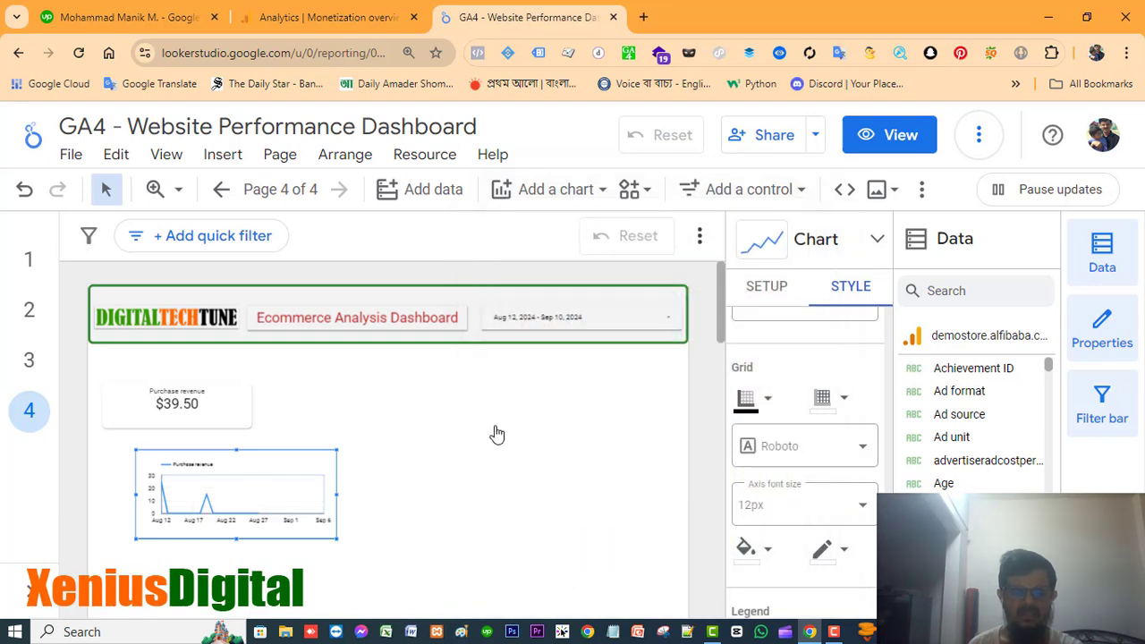
pyautogui.click(460, 464)
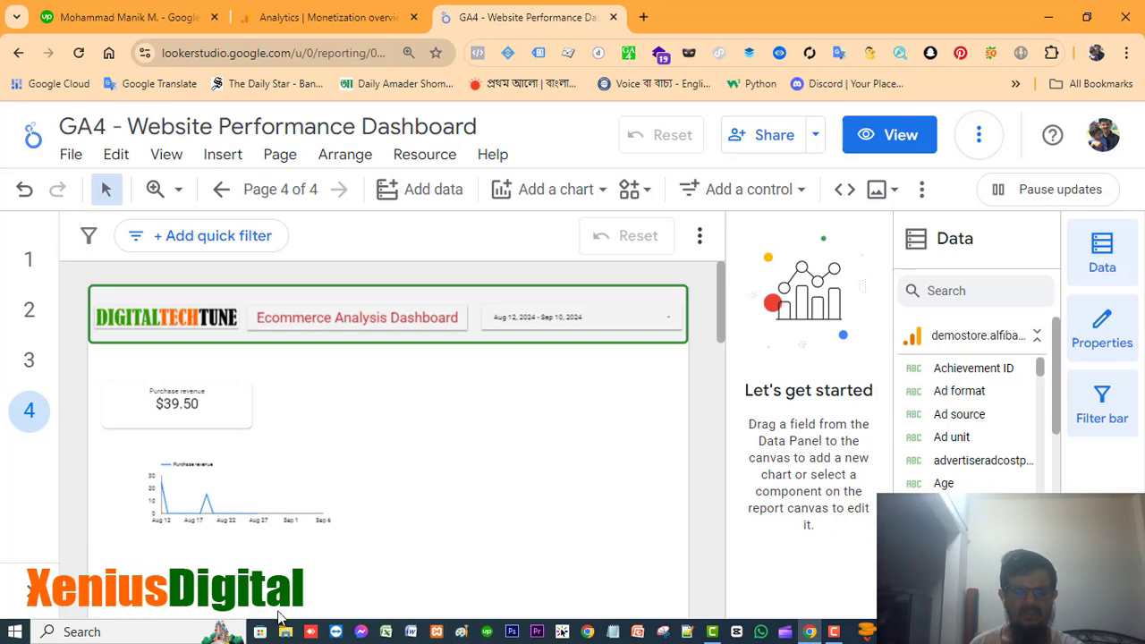
# Step: Change the purchase revenue time series chart to a sparkline chart
pyautogui.click(218, 497)
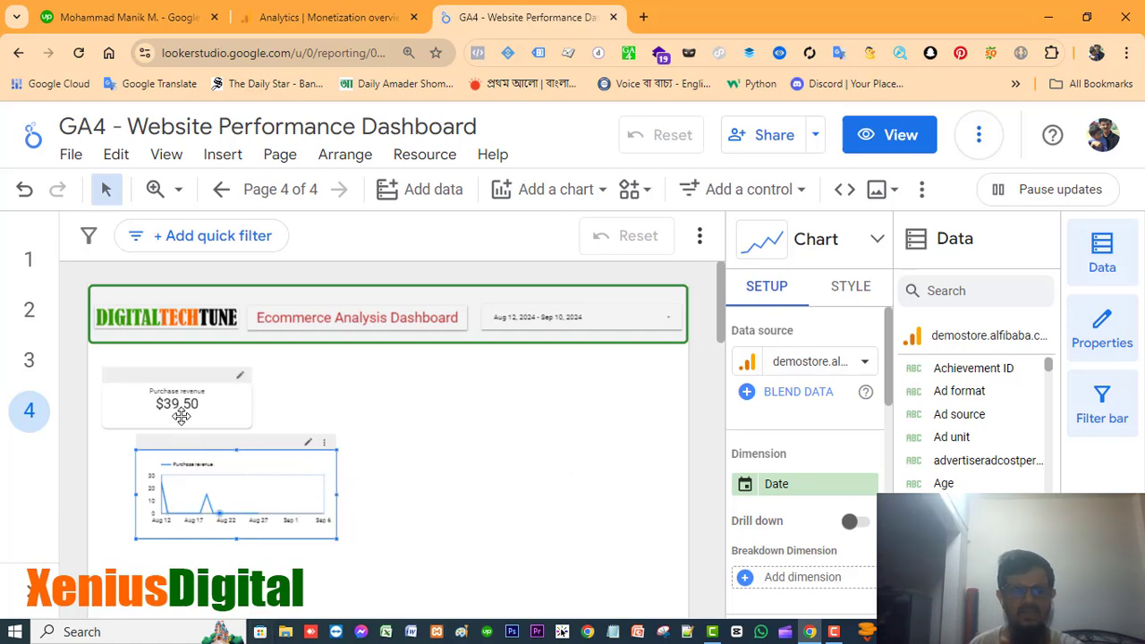
pyautogui.click(878, 241)
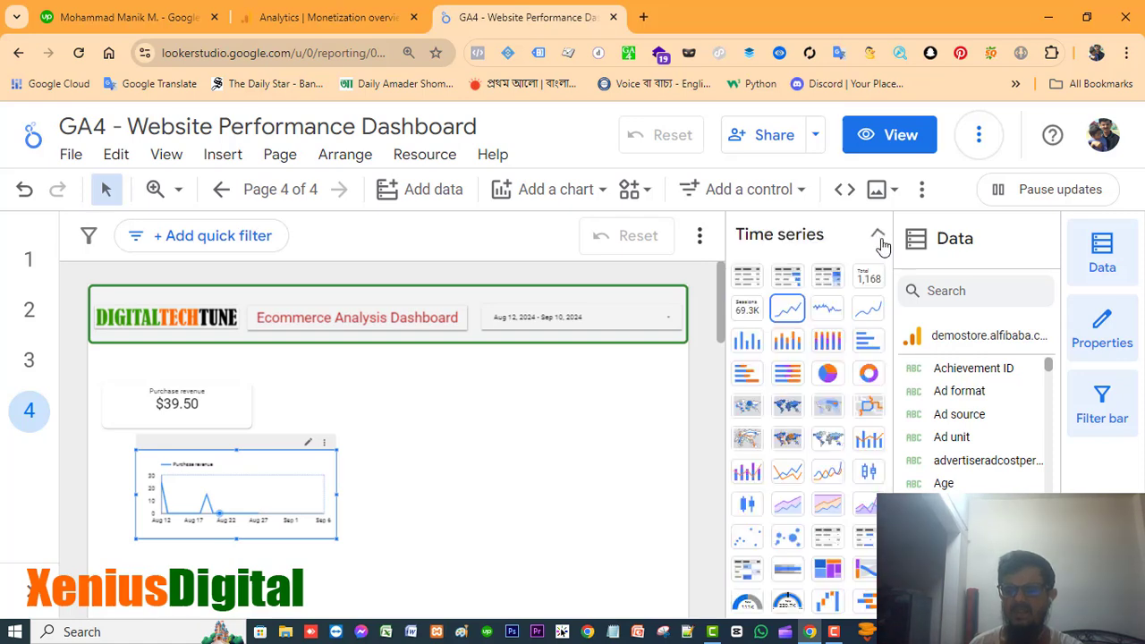
pyautogui.click(828, 313)
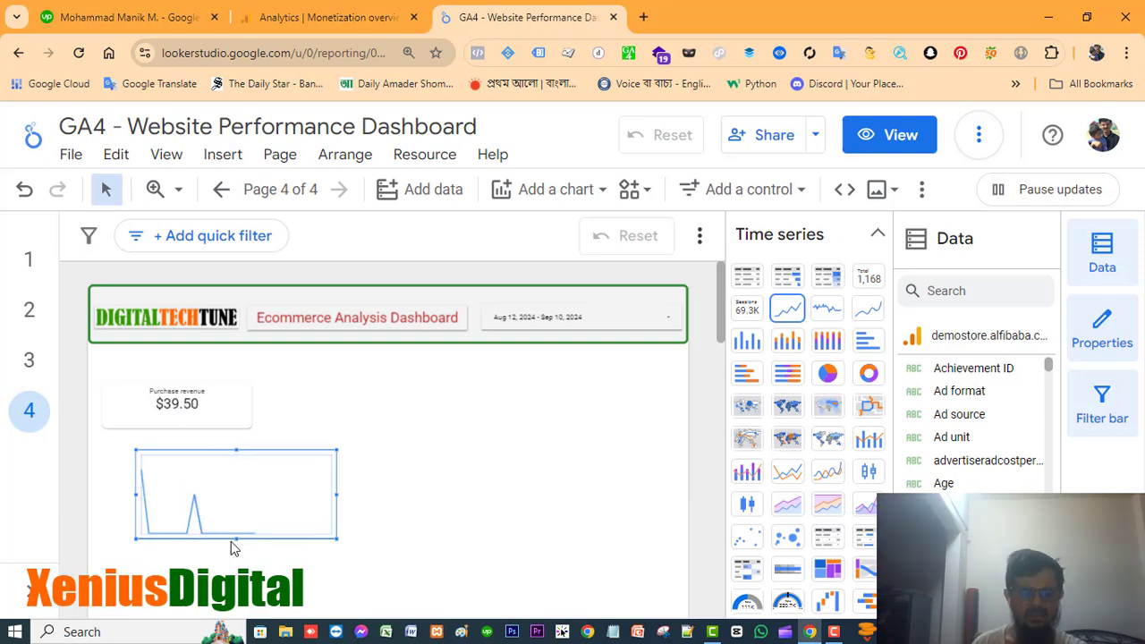
# Step: Resize the sparkline to a flat strip slightly narrower than the Purchase revenue scorecard and align it beneath the scorecard
pyautogui.moveTo(237, 539); pyautogui.dragTo(239, 481)
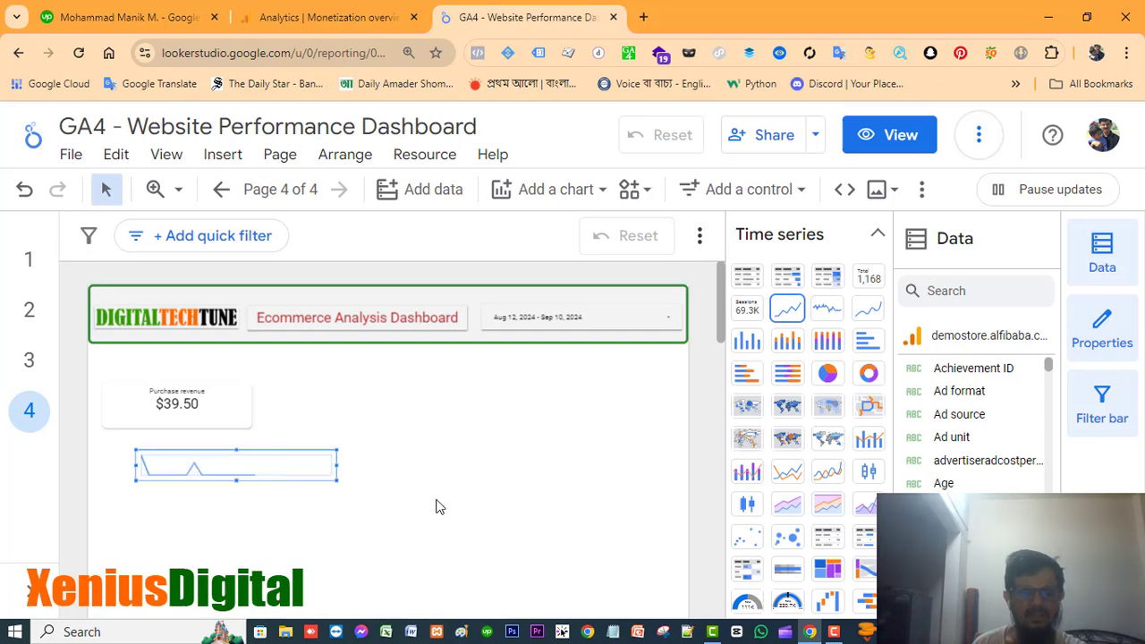
pyautogui.moveTo(336, 463); pyautogui.dragTo(239, 466)
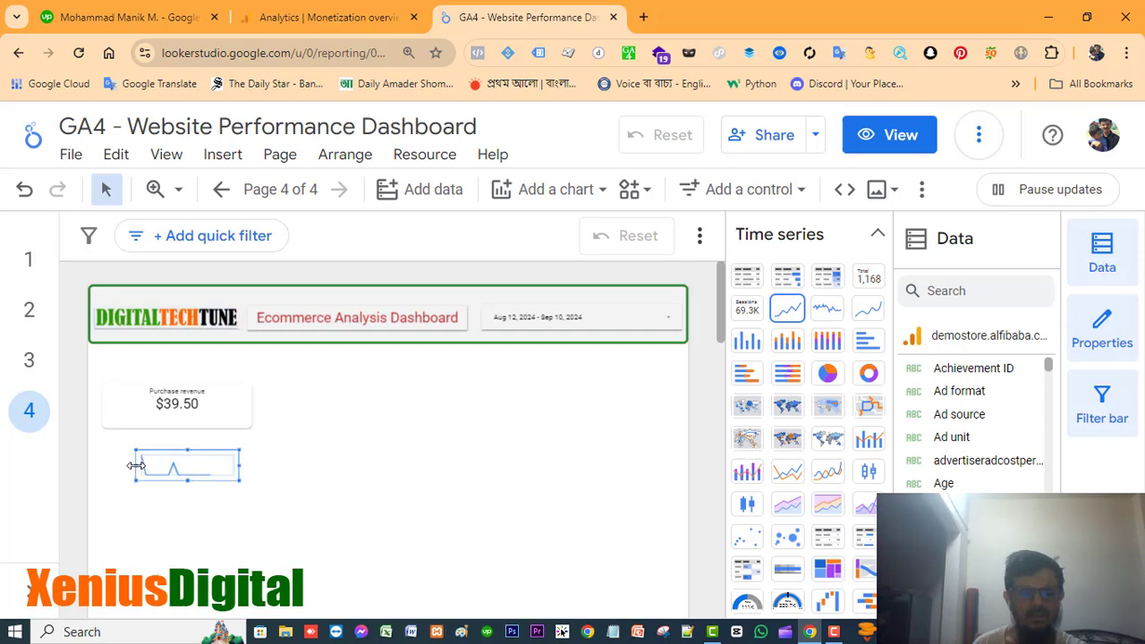
pyautogui.moveTo(136, 465); pyautogui.dragTo(111, 465)
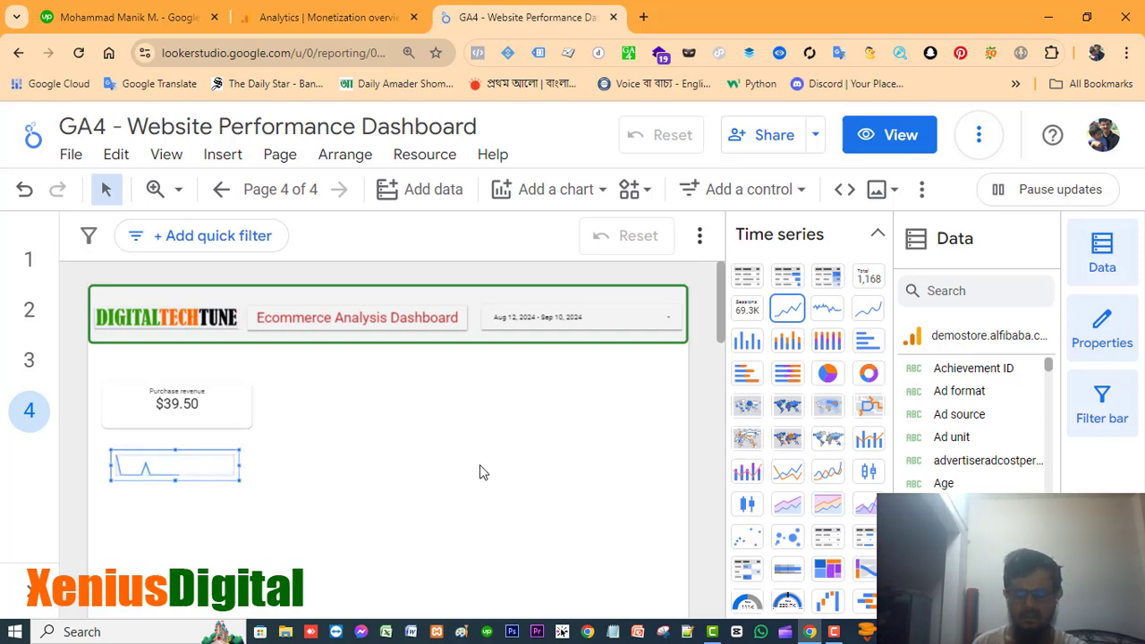
# Step: Try to nudge the sparkline up over the Purchase revenue scorecard, and move it back down below the scorecard
pyautogui.press('Up')
pyautogui.press('Up')
pyautogui.press('Up')
pyautogui.press('Up')
pyautogui.press('Up')
pyautogui.press('Up')
pyautogui.press('Up')
pyautogui.press('Up')
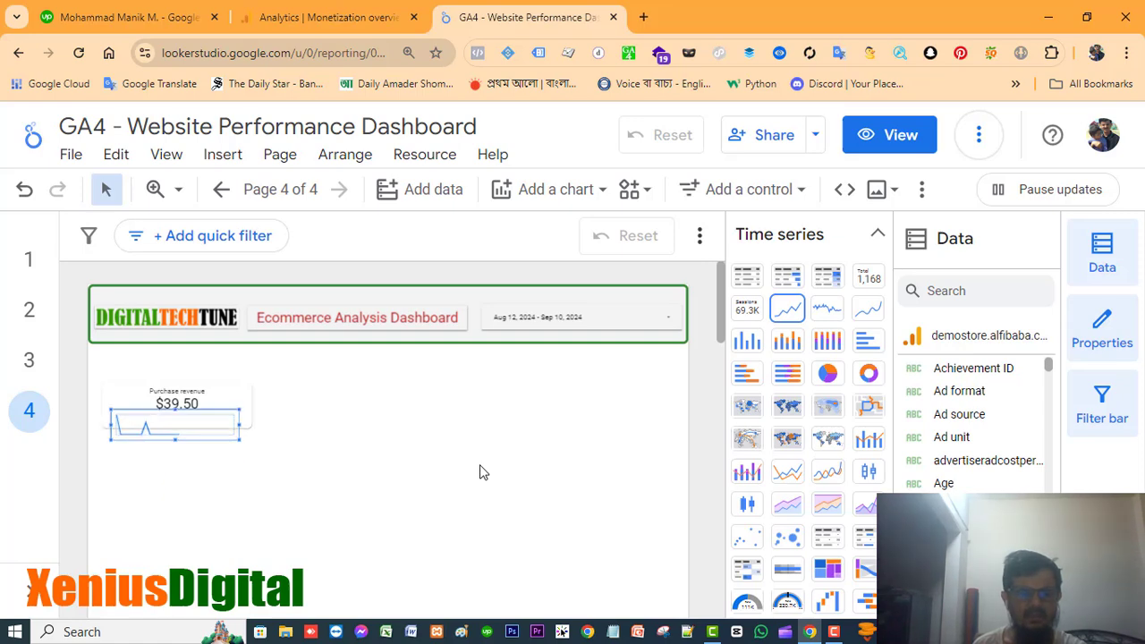
pyautogui.press('Up')
pyautogui.press('Up')
pyautogui.press('Up')
pyautogui.press('Up')
pyautogui.press('Up')
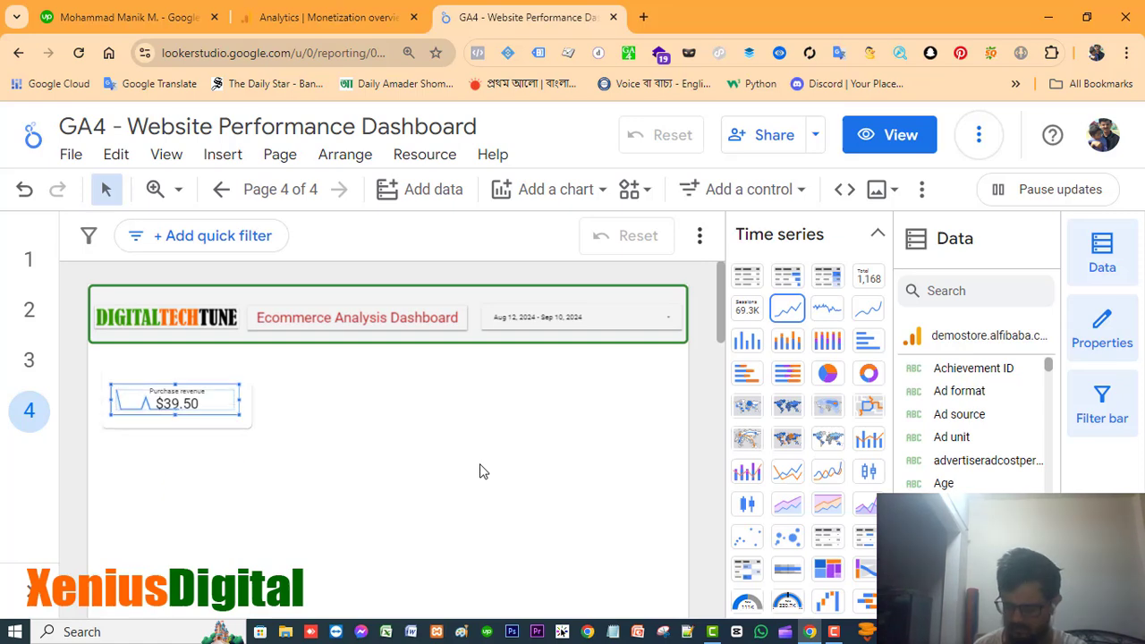
pyautogui.press('Down')
pyautogui.press('Down')
pyautogui.press('Down')
pyautogui.press('Down')
pyautogui.press('Down')
pyautogui.press('Down')
pyautogui.press('Down')
pyautogui.press('Down')
pyautogui.press('Down')
pyautogui.press('Down')
pyautogui.press('Down')
pyautogui.press('Down')
pyautogui.press('Down')
pyautogui.press('Down')
pyautogui.press('Down')
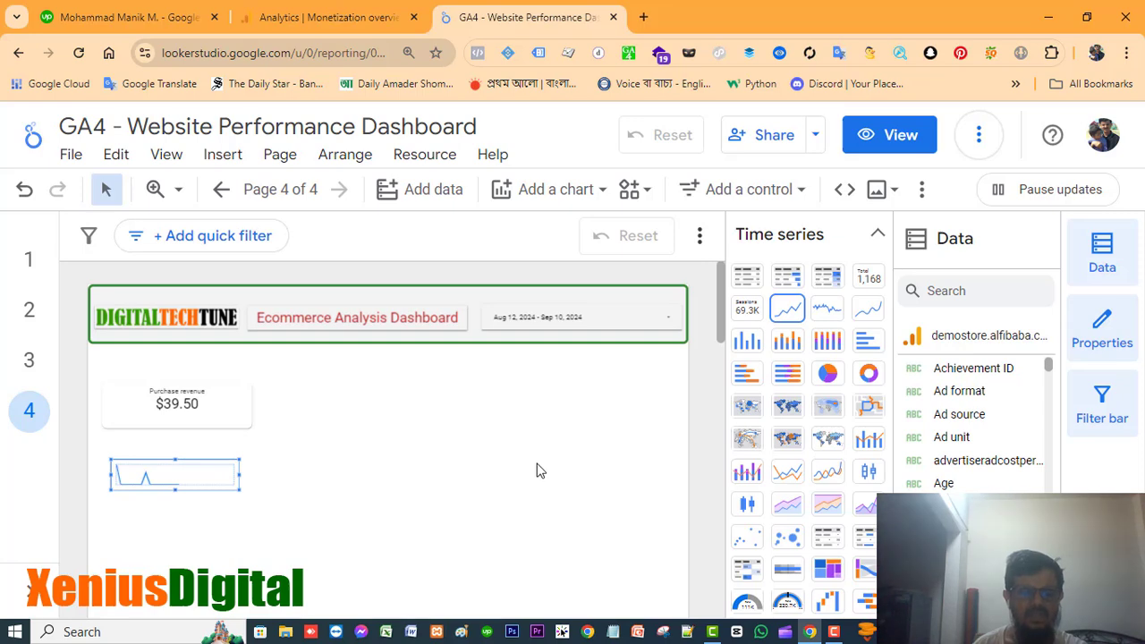
# Step: Extend the Purchase revenue scorecard downward and nudge the sparkline up into it, just beneath the revenue figure
pyautogui.click(232, 409)
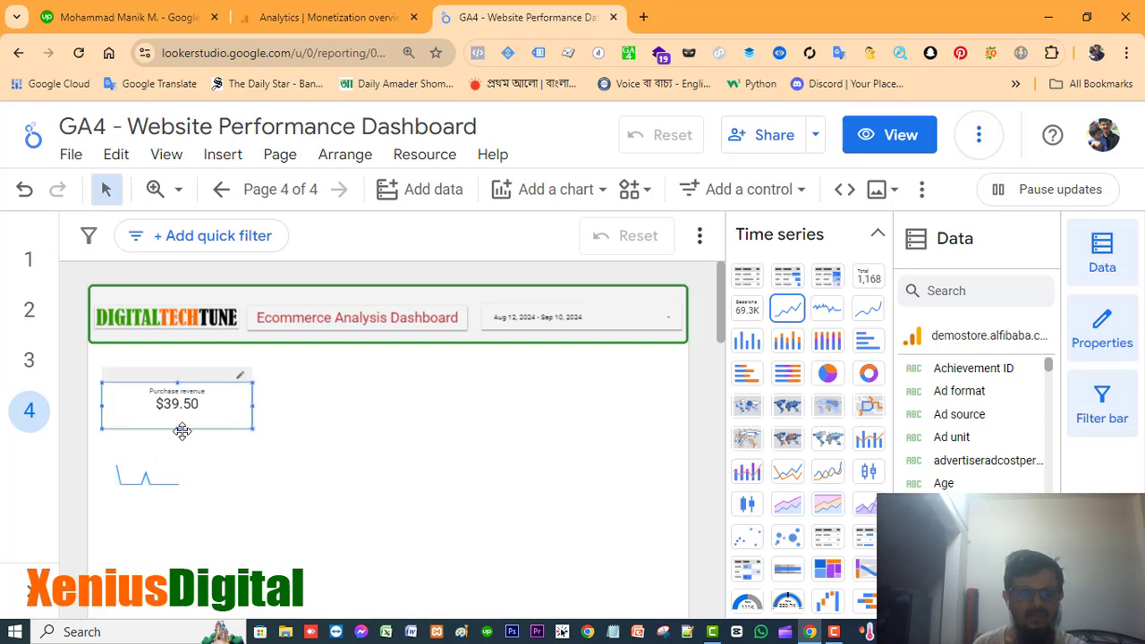
pyautogui.moveTo(179, 430); pyautogui.dragTo(179, 451)
pyautogui.click(192, 479)
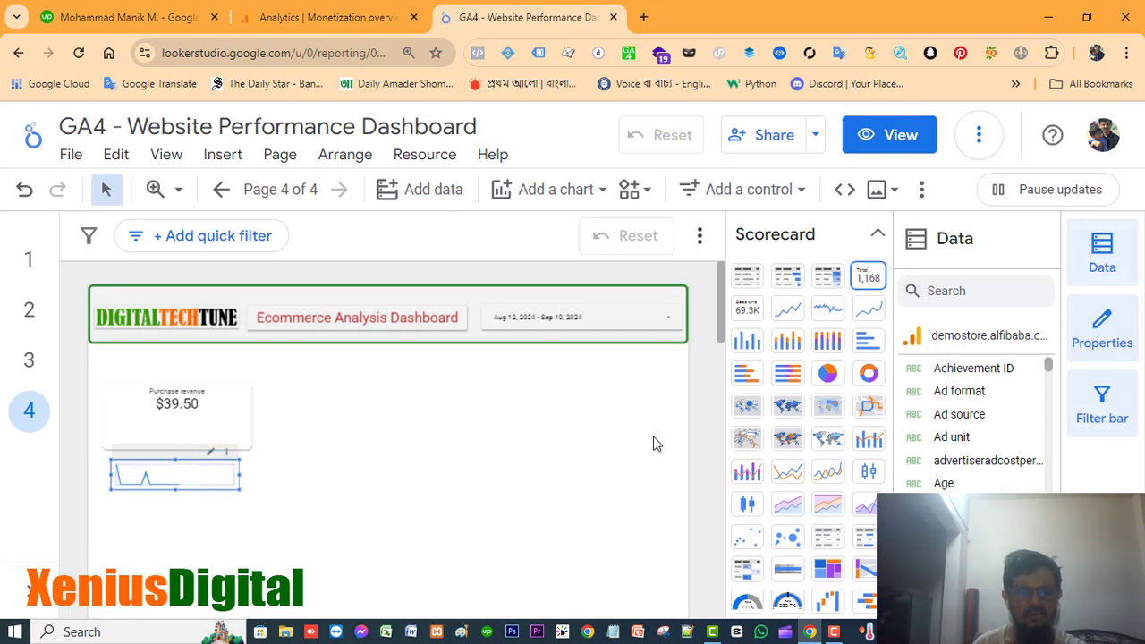
pyautogui.press('Up')
pyautogui.press('Up')
pyautogui.press('Up')
pyautogui.press('Up')
pyautogui.press('Up')
pyautogui.press('Up')
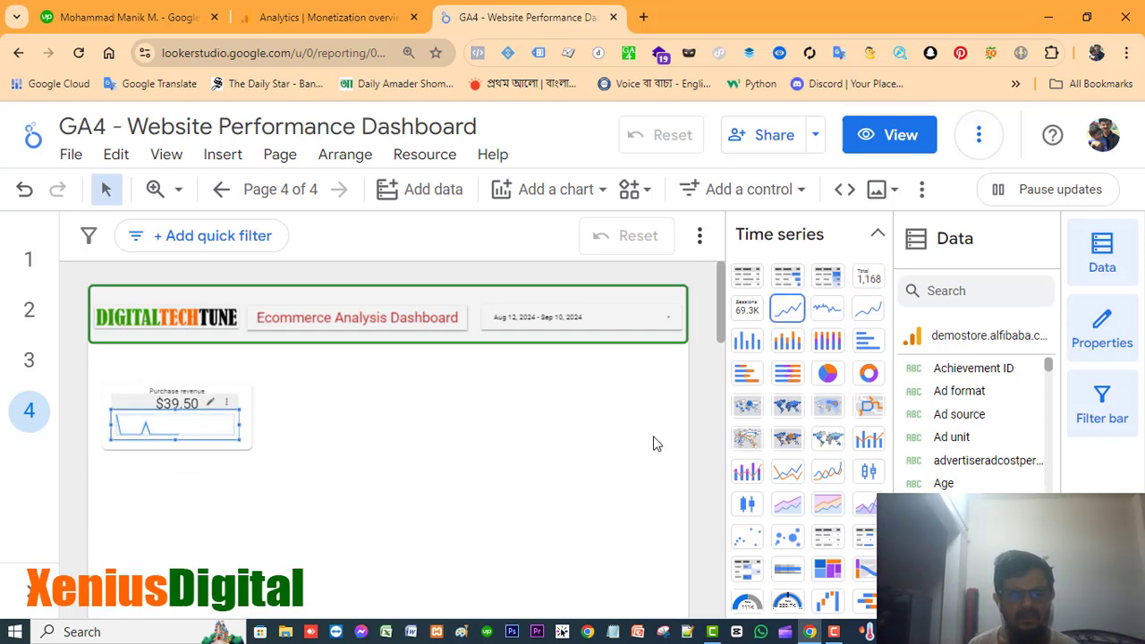
pyautogui.press('Down')
pyautogui.press('Down')
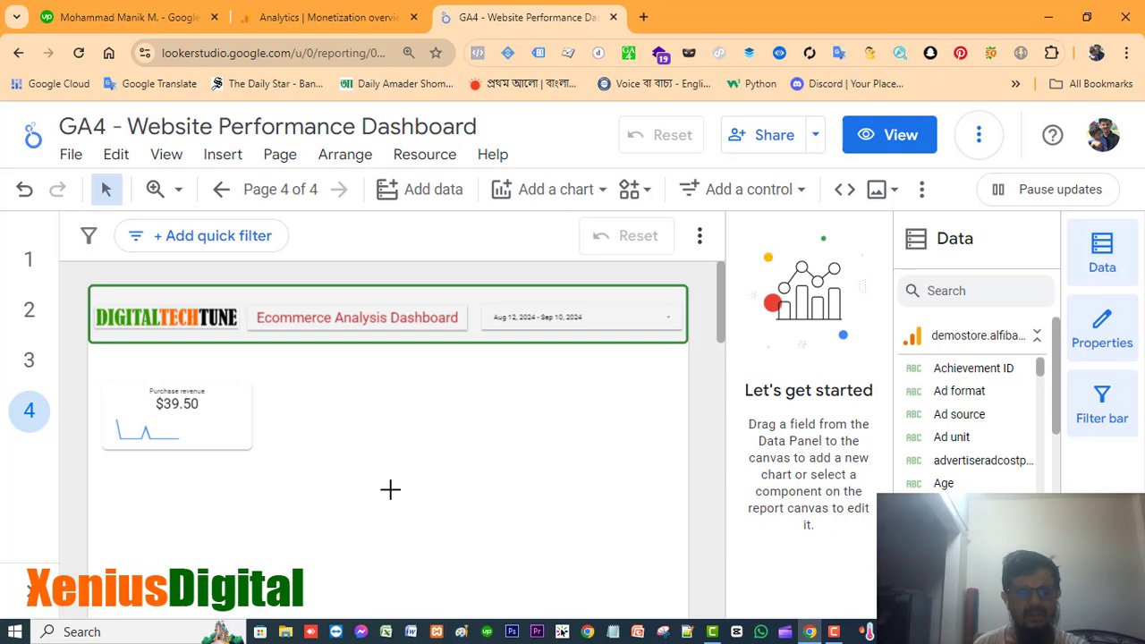
# Step: Preview page 4 in view mode, and consult the Monetization overview in Google Analytics before returning to editing the report
pyautogui.click(900, 136)
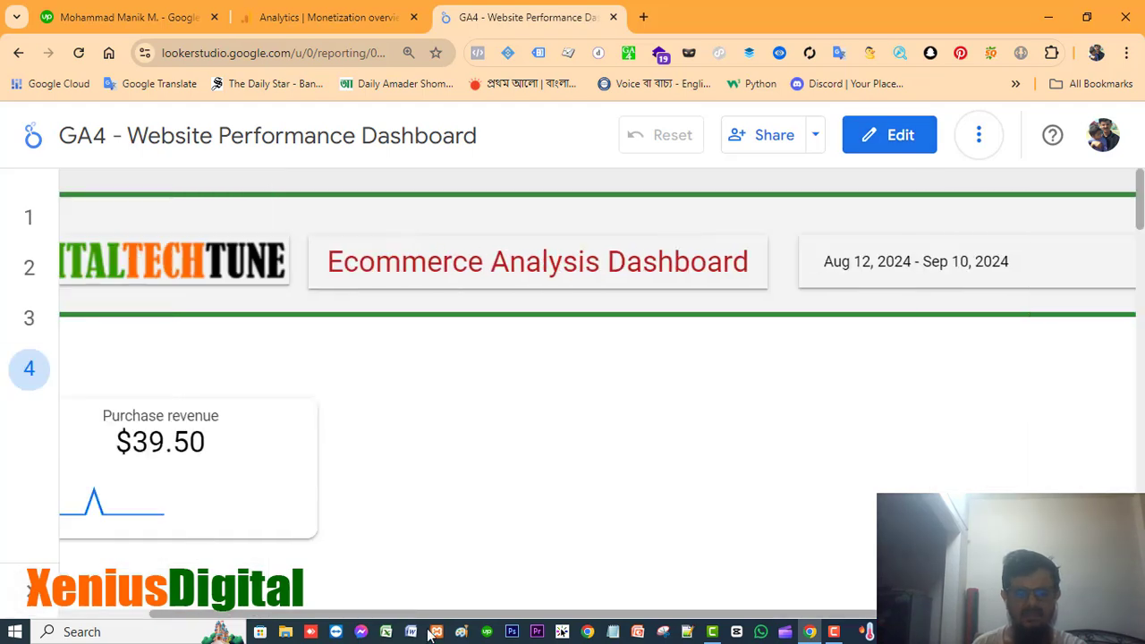
pyautogui.moveTo(437, 616); pyautogui.dragTo(332, 624)
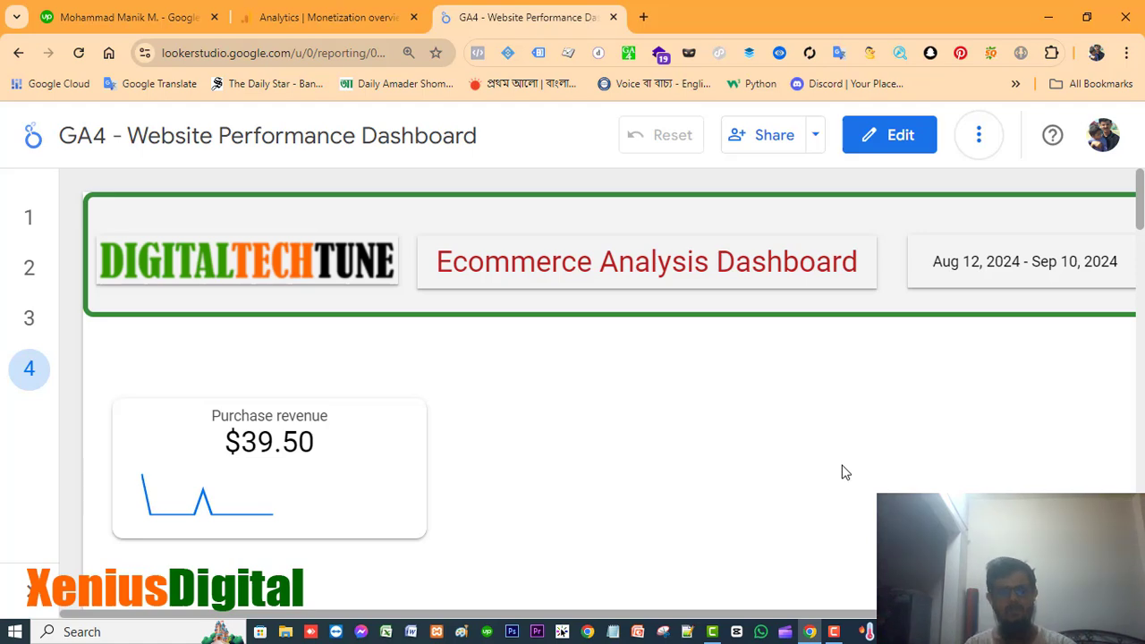
pyautogui.click(900, 136)
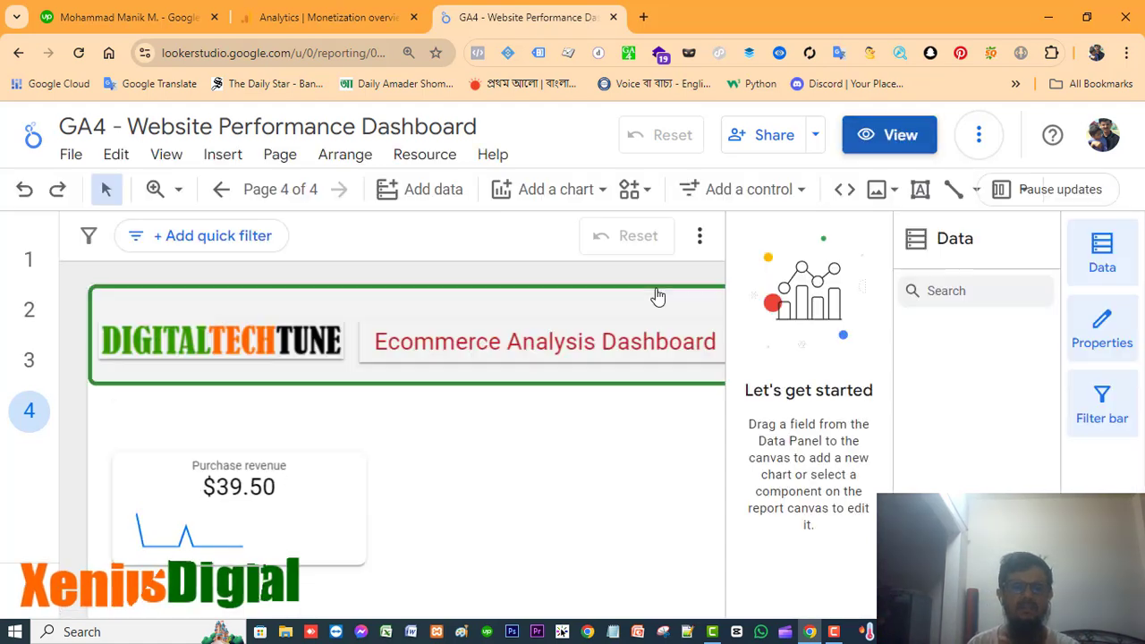
pyautogui.click(289, 18)
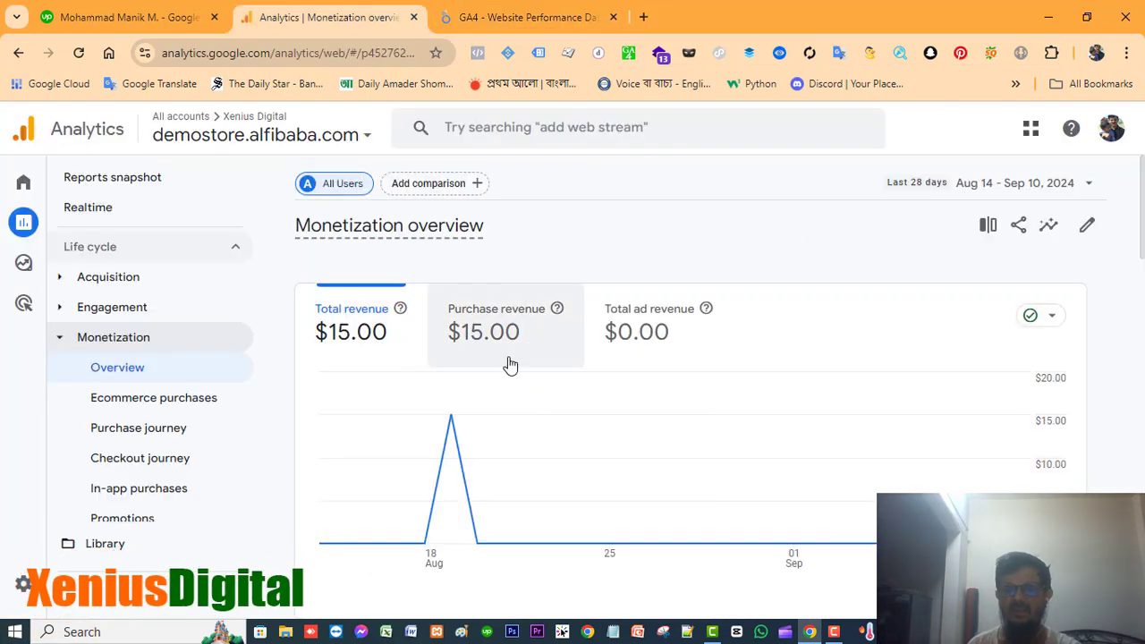
pyautogui.click(498, 18)
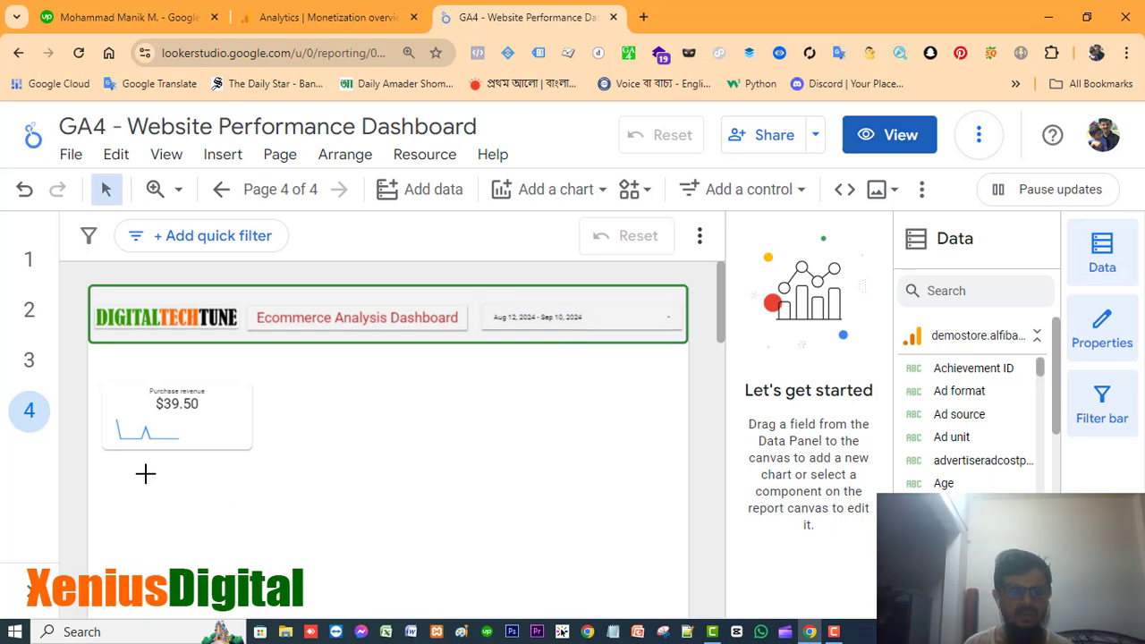
# Step: Duplicate the Purchase revenue scorecard together with its sparkline, and nudge the copy up level with the original
pyautogui.moveTo(145, 474); pyautogui.dragTo(184, 369)
pyautogui.moveTo(576, 537); pyautogui.dragTo(559, 508)
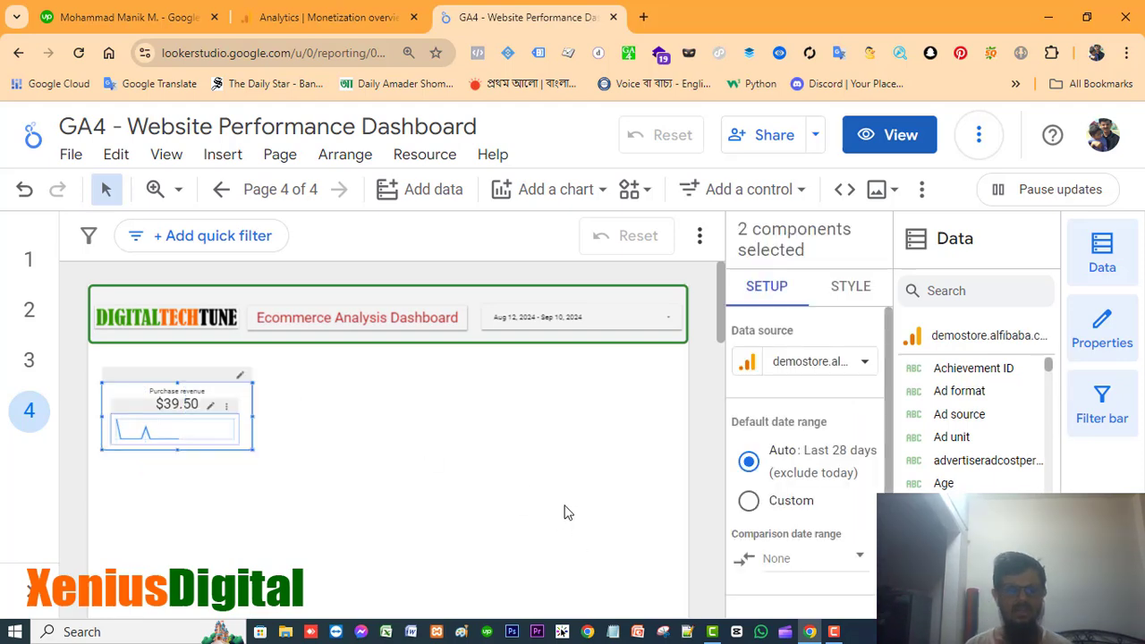
pyautogui.hotkey('ctrl', 'd')
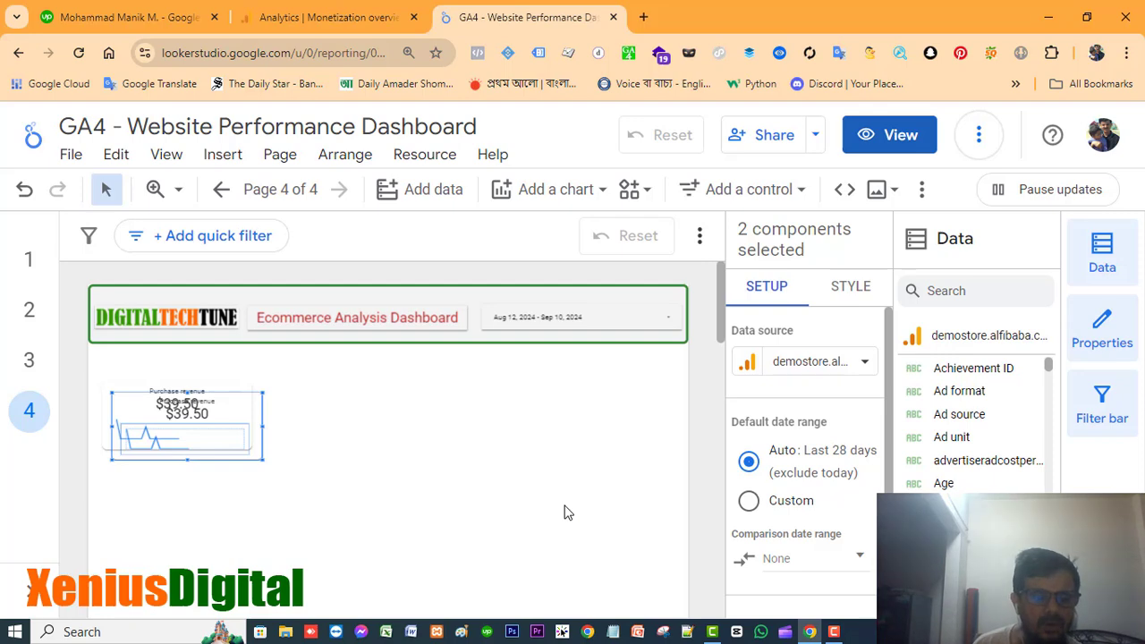
pyautogui.press('Up')
pyautogui.press('Up')
pyautogui.press('Up')
pyautogui.press('Up')
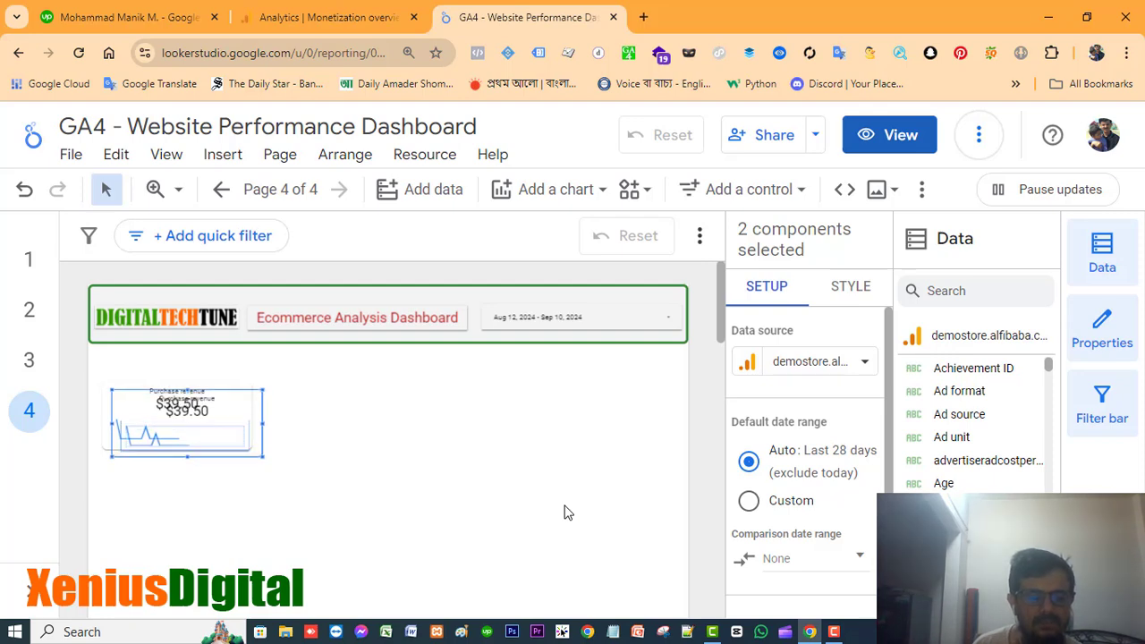
pyautogui.press('Up')
pyautogui.press('Up')
pyautogui.press('Up')
pyautogui.press('Up')
pyautogui.press('Up')
pyautogui.press('Up')
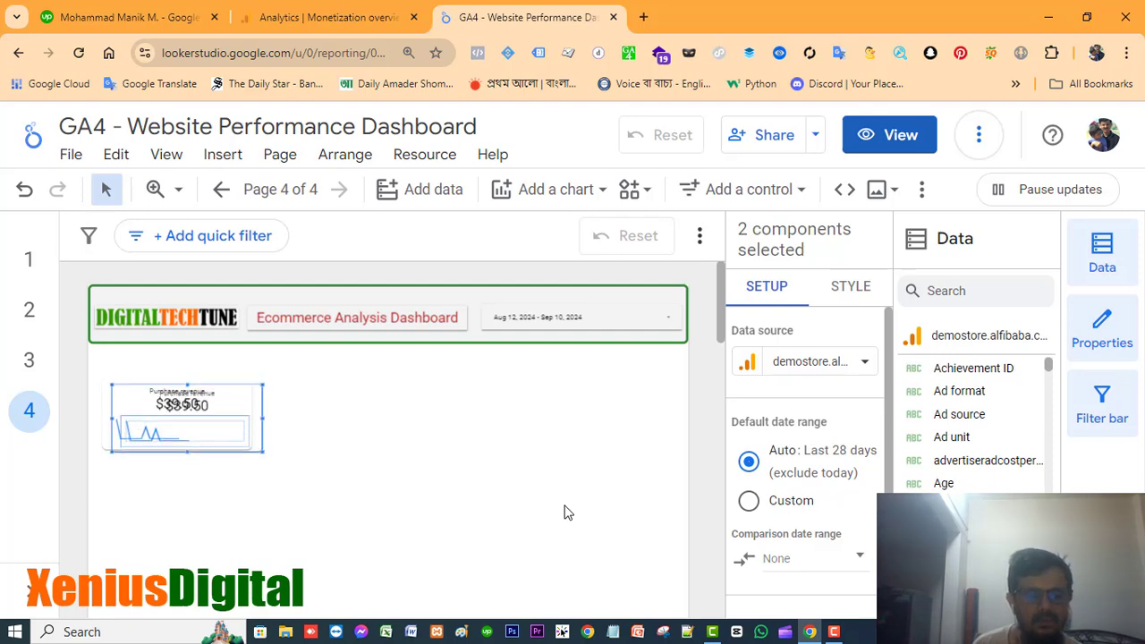
pyautogui.press('Up')
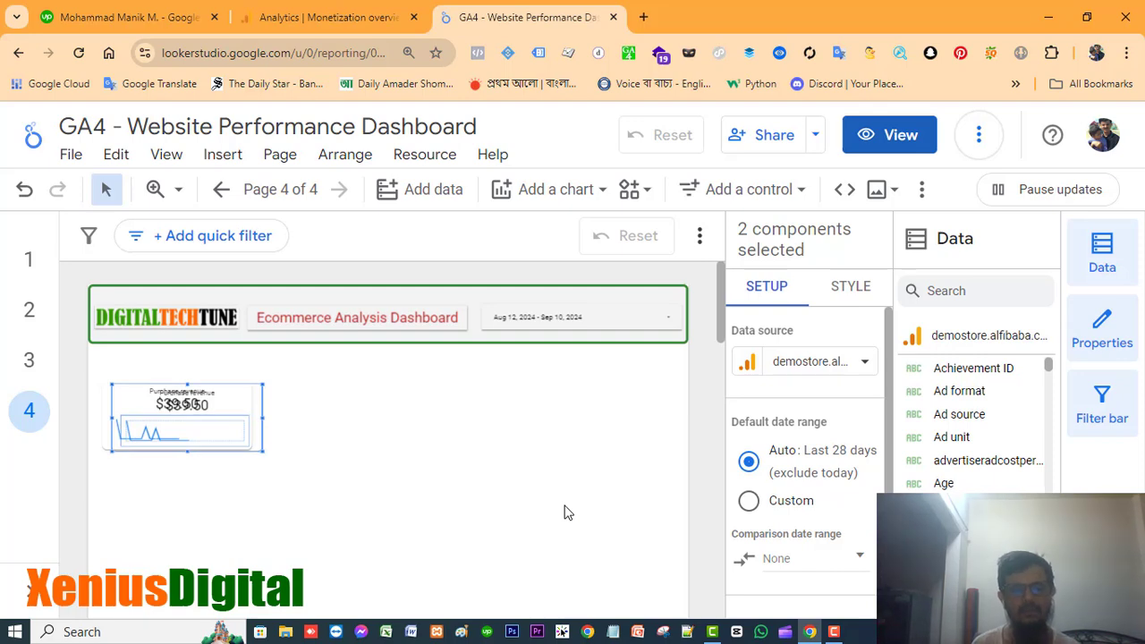
# Step: Move the duplicated scorecard and sparkline right until they sit beside the original Purchase revenue scorecard with a small gap
pyautogui.press('Right')
pyautogui.press('Right')
pyautogui.press('Right')
pyautogui.press('Right')
pyautogui.press('Right')
pyautogui.press('Right')
pyautogui.press('Right')
pyautogui.press('Right')
pyautogui.press('Right')
pyautogui.press('Right')
pyautogui.press('Right')
pyautogui.press('Right')
pyautogui.press('Right')
pyautogui.press('Right')
pyautogui.press('Right')
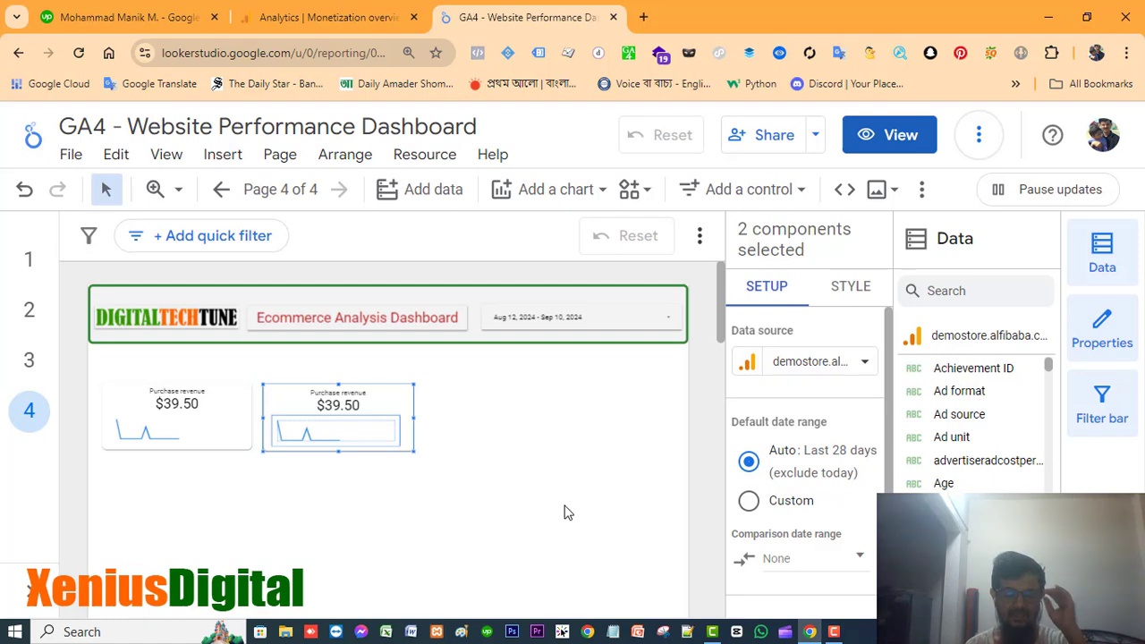
pyautogui.click(565, 512)
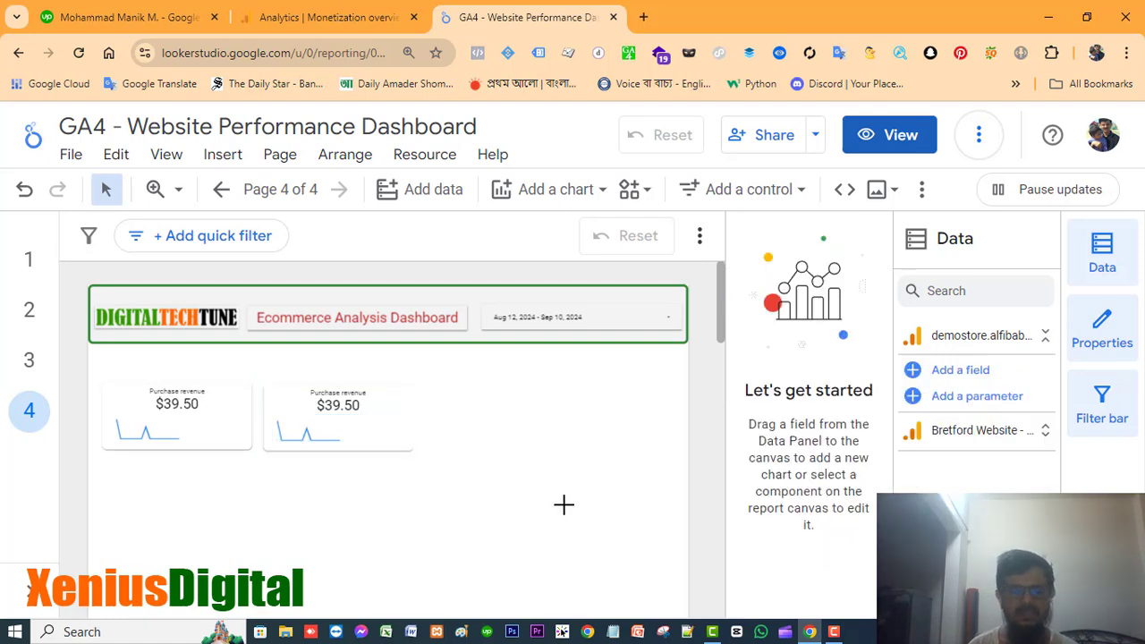
# Step: Change the duplicated scorecard's metric from Purchase revenue to Total revenue
pyautogui.click(340, 395)
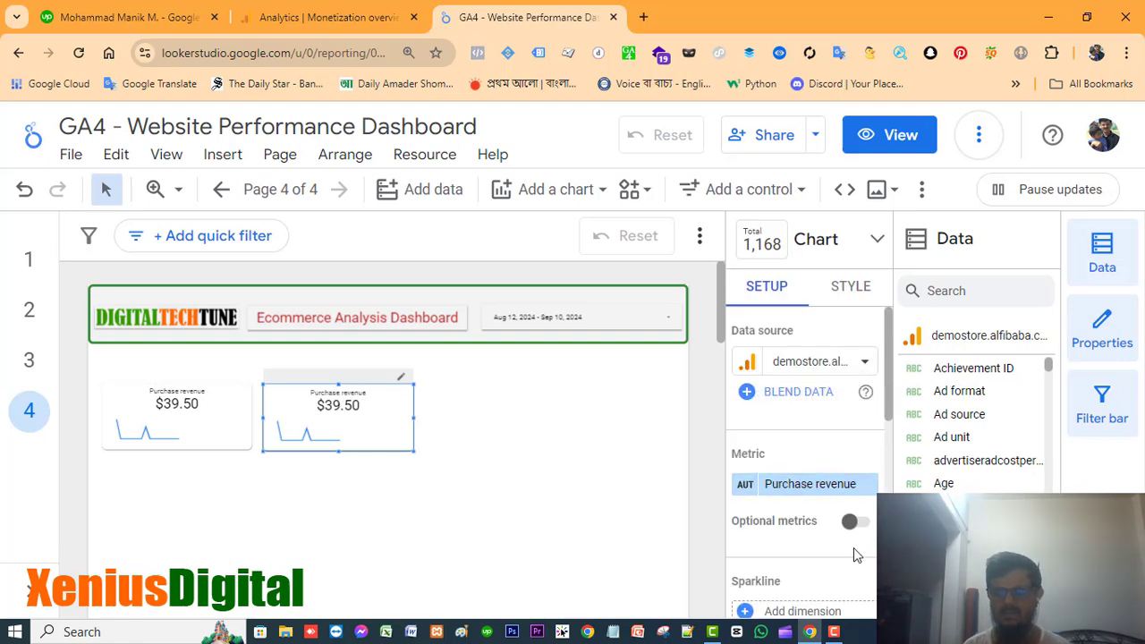
pyautogui.click(807, 487)
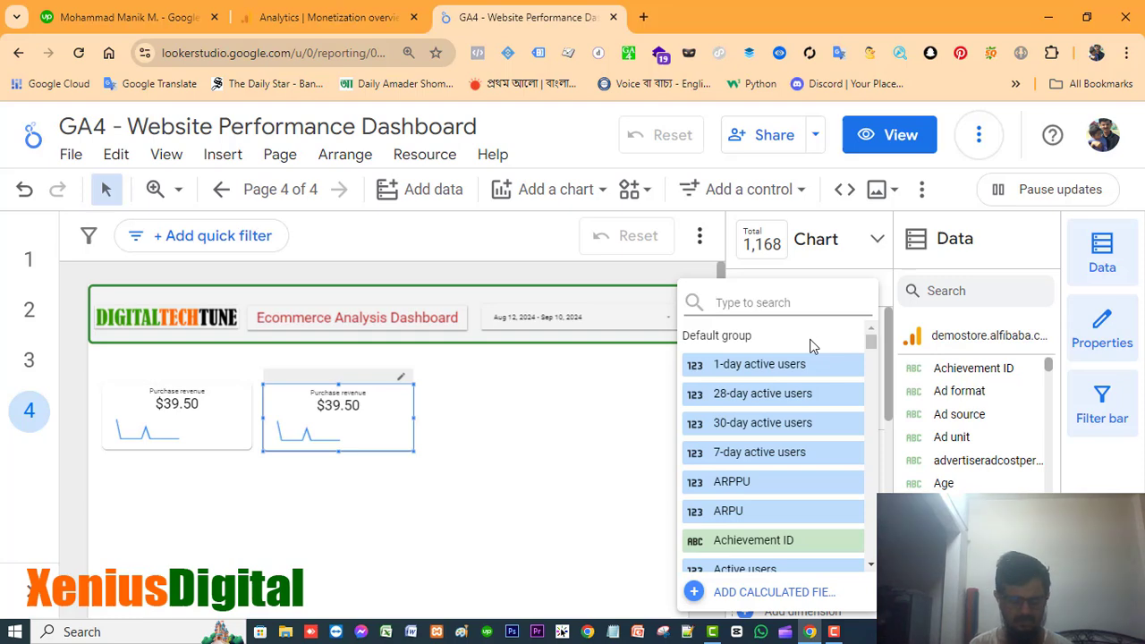
pyautogui.write('total')
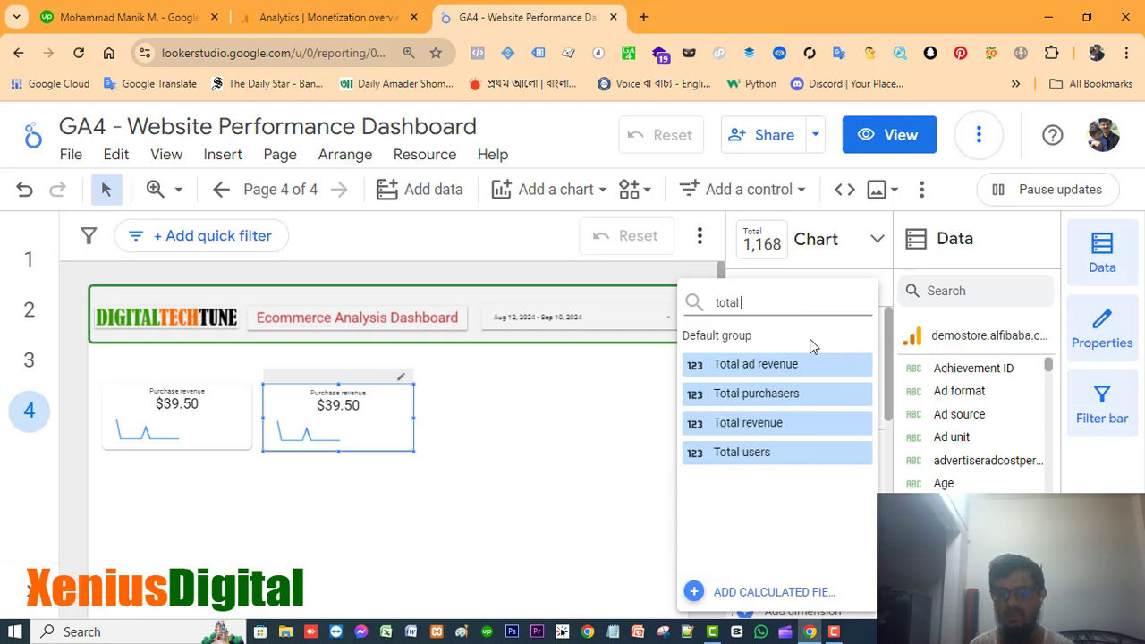
pyautogui.click(764, 428)
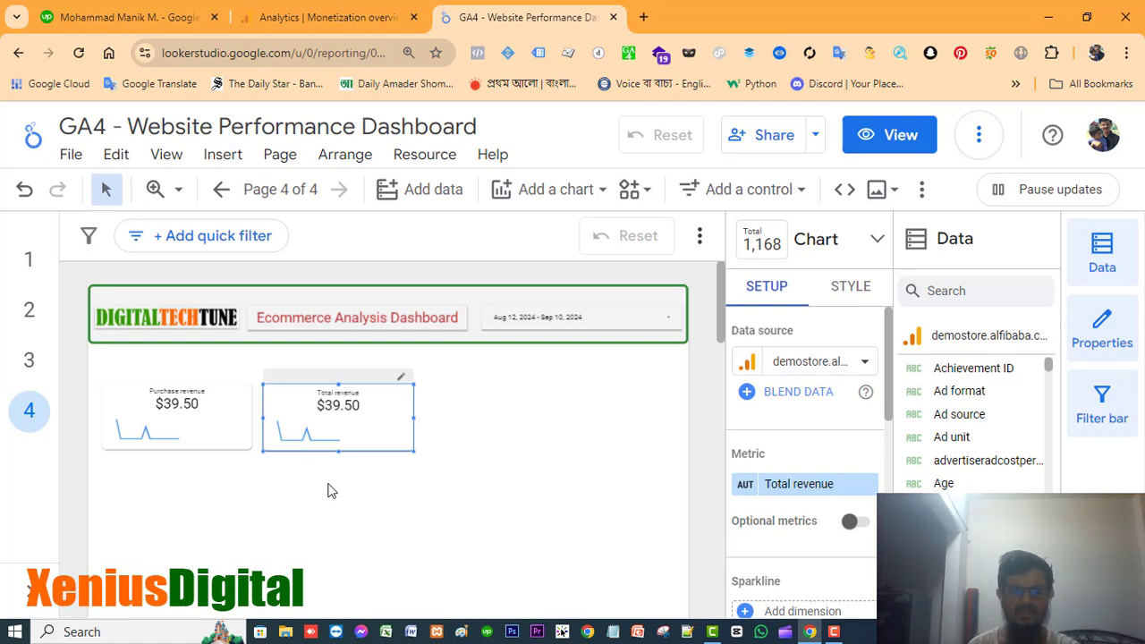
# Step: Change the metric of the sparkline inside the second scorecard to Total revenue
pyautogui.click(302, 437)
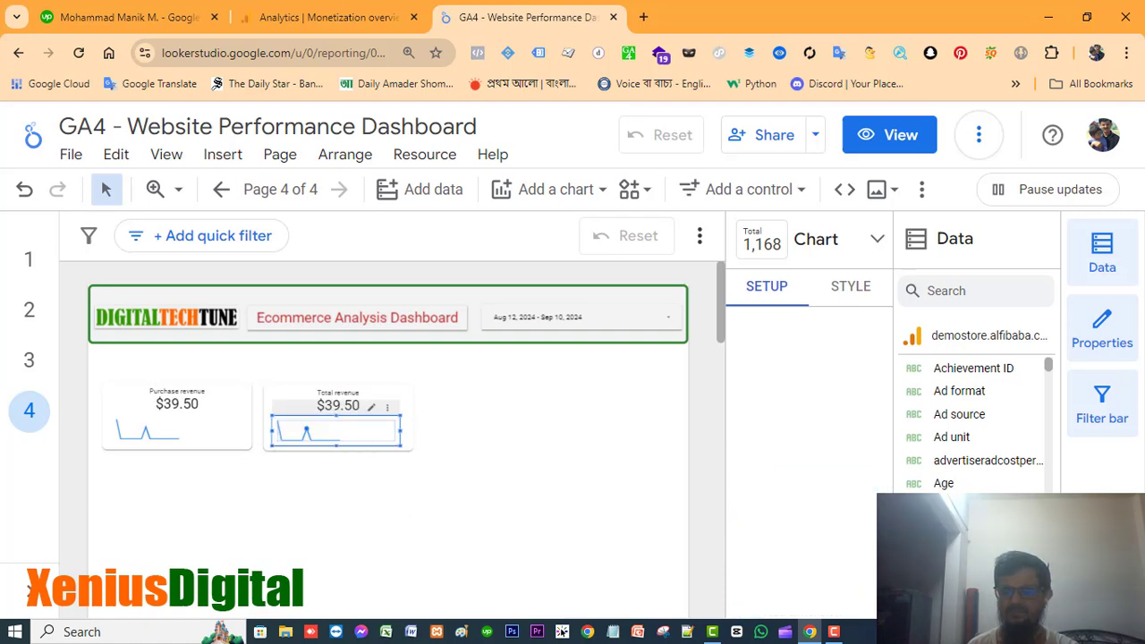
pyautogui.scroll(-2, 837, 477)
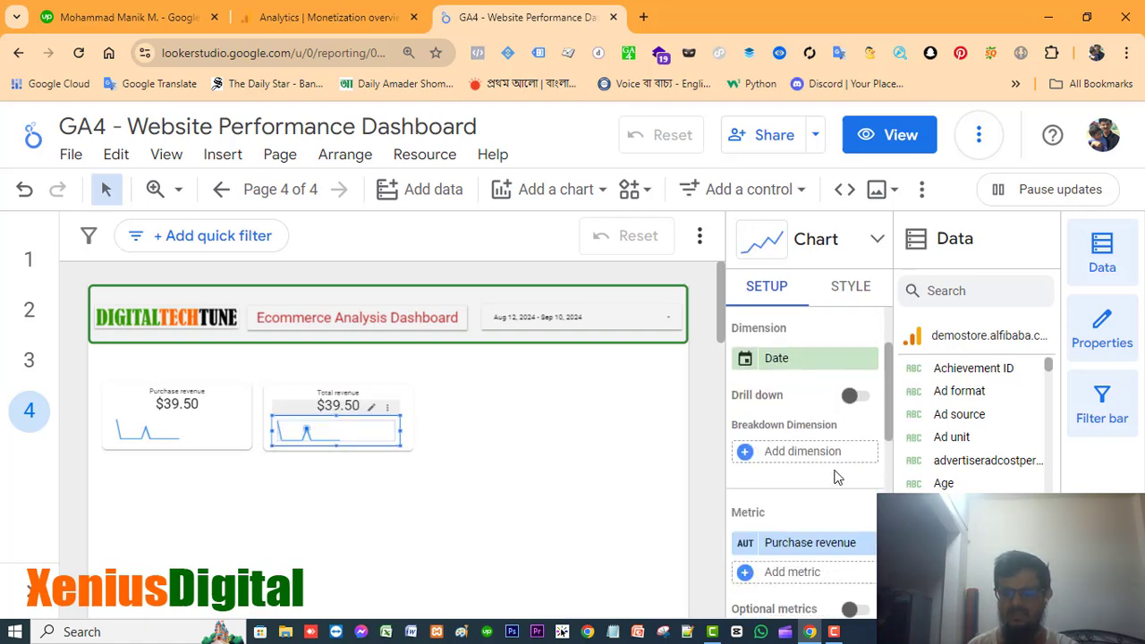
pyautogui.scroll(-1, 837, 477)
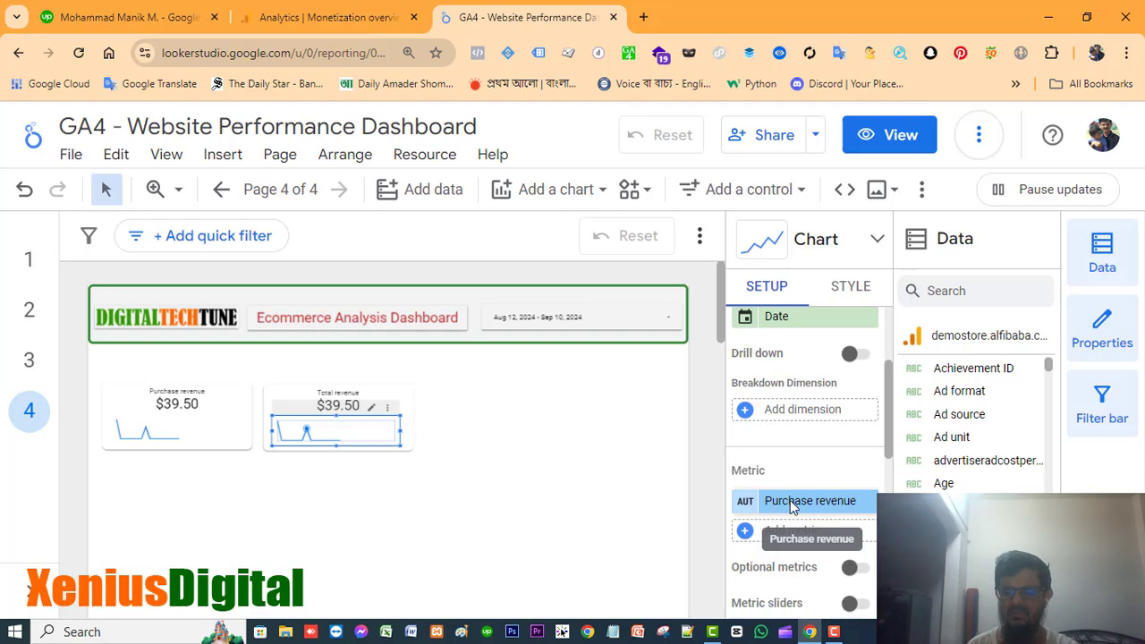
pyautogui.click(790, 501)
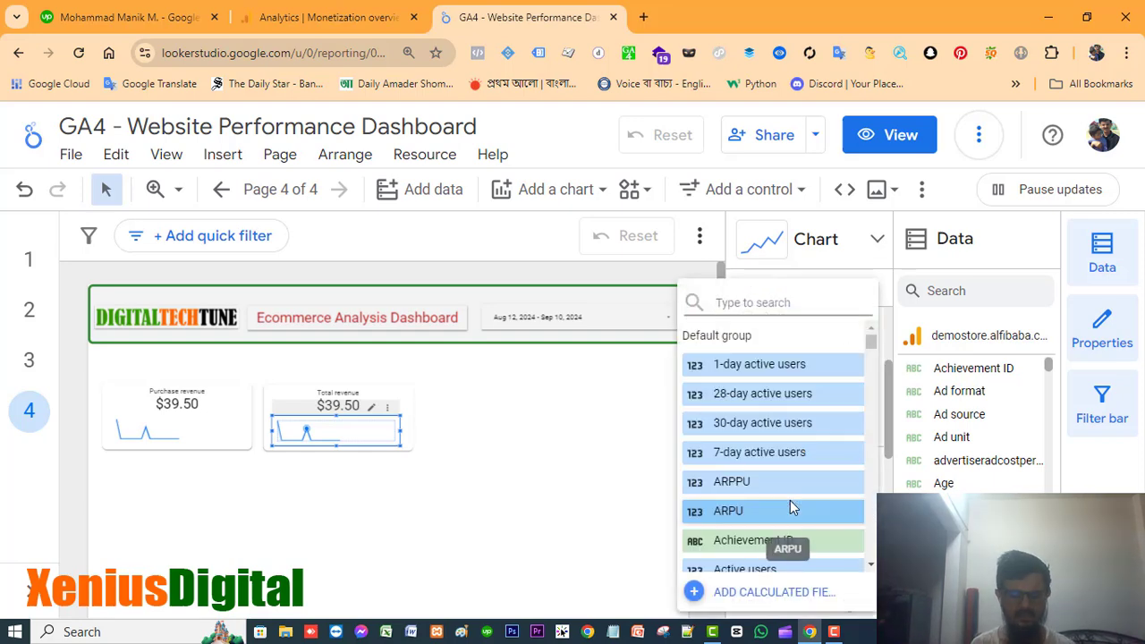
pyautogui.write('total')
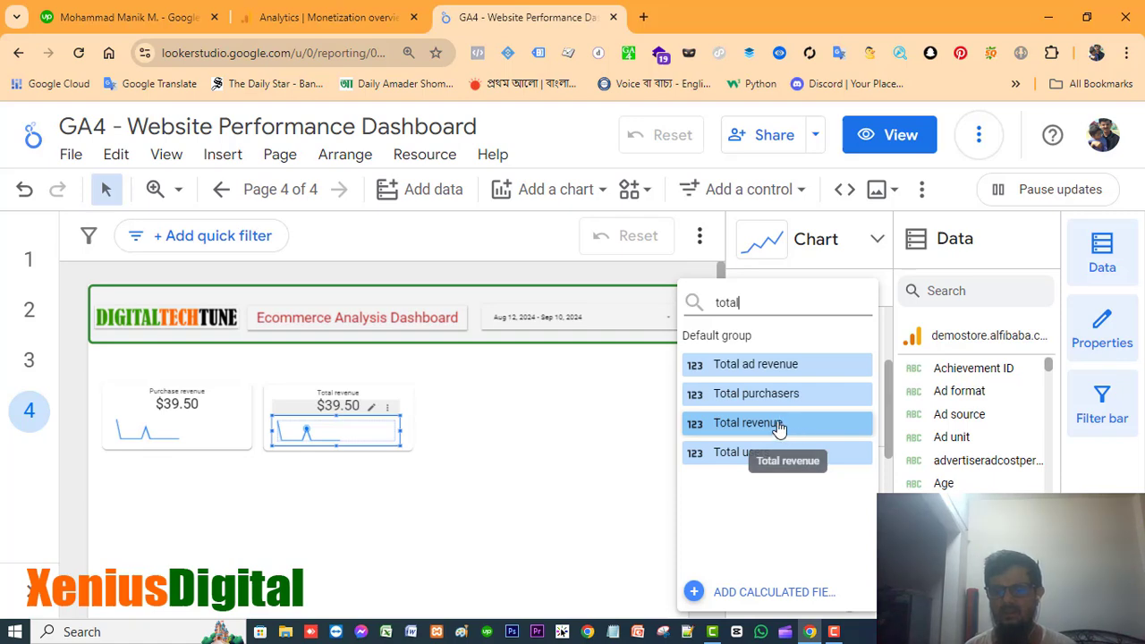
pyautogui.click(778, 426)
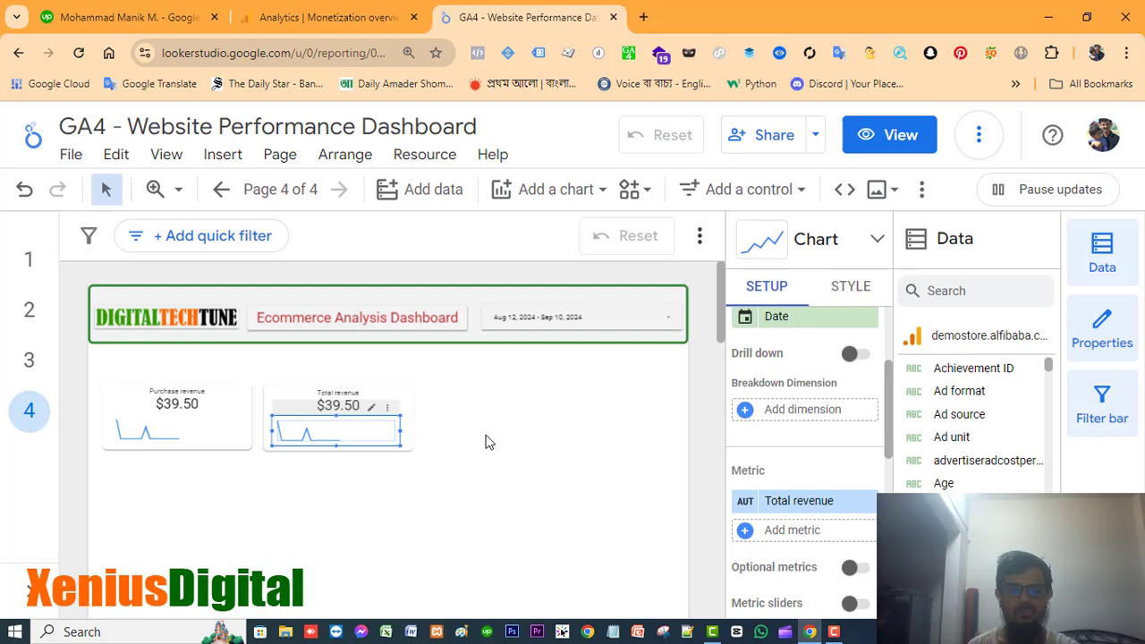
pyautogui.click(532, 505)
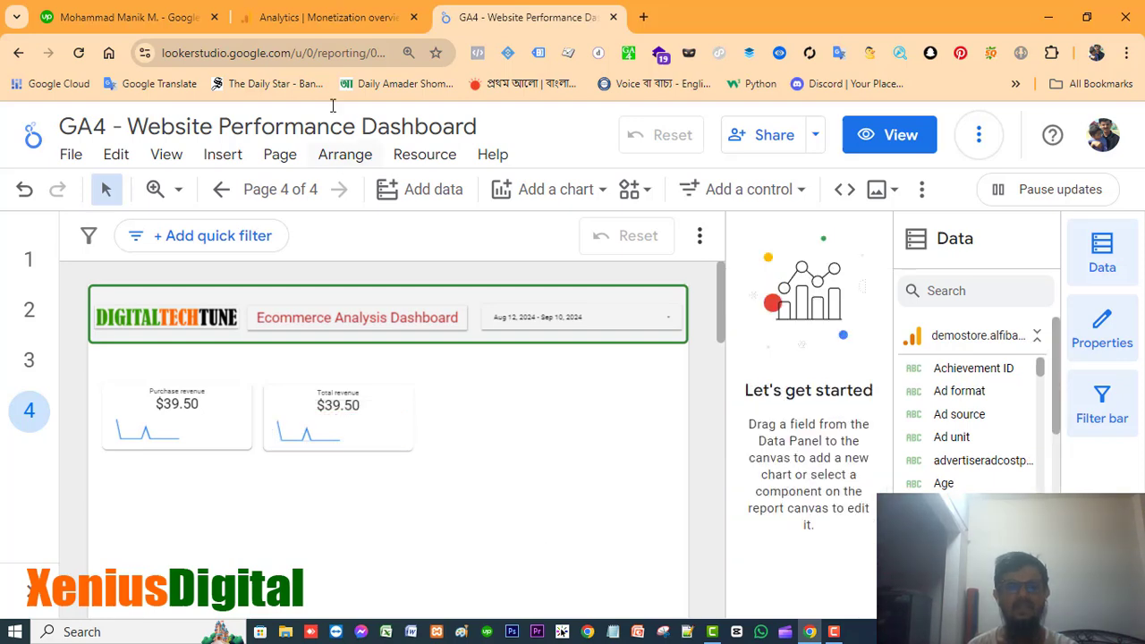
# Step: Review the Monetization overview and Ecommerce purchases reports in Google Analytics for further metrics, and return to the Looker Studio report
pyautogui.click(326, 13)
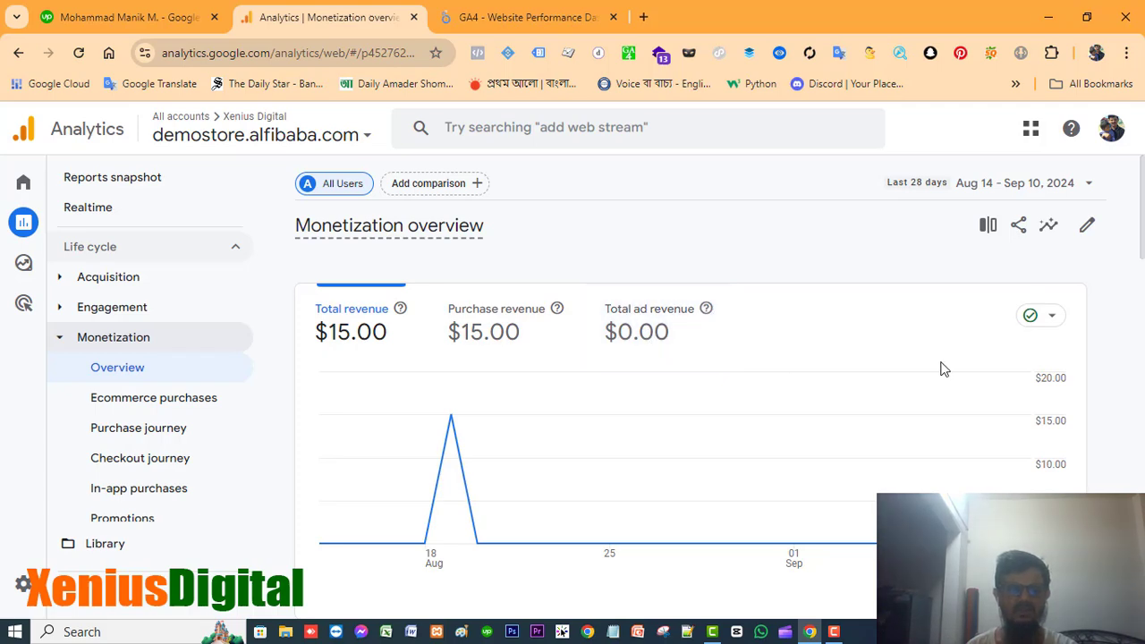
pyautogui.scroll(-5, 932, 378)
pyautogui.scroll(3, 933, 386)
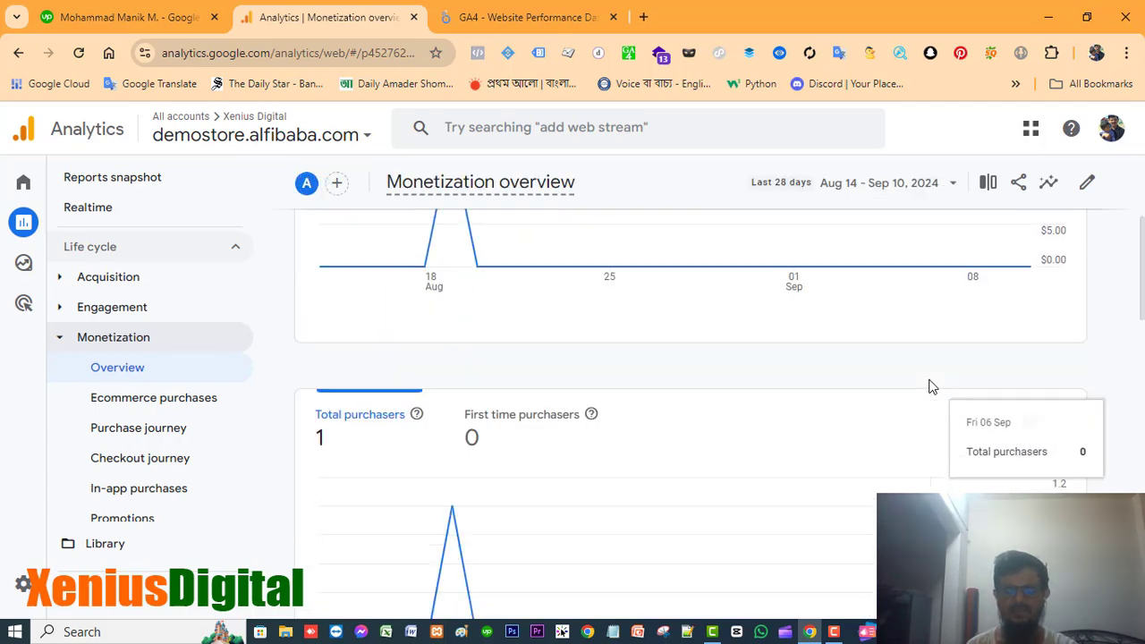
pyautogui.scroll(-7, 933, 387)
pyautogui.scroll(1, 932, 387)
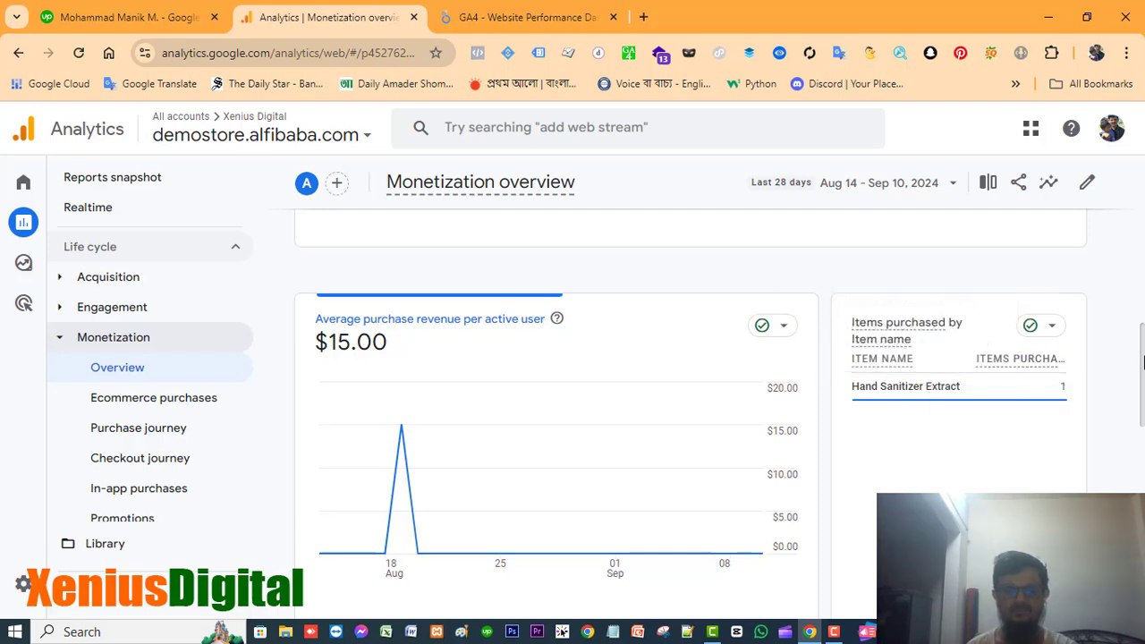
pyautogui.scroll(1, 1143, 360)
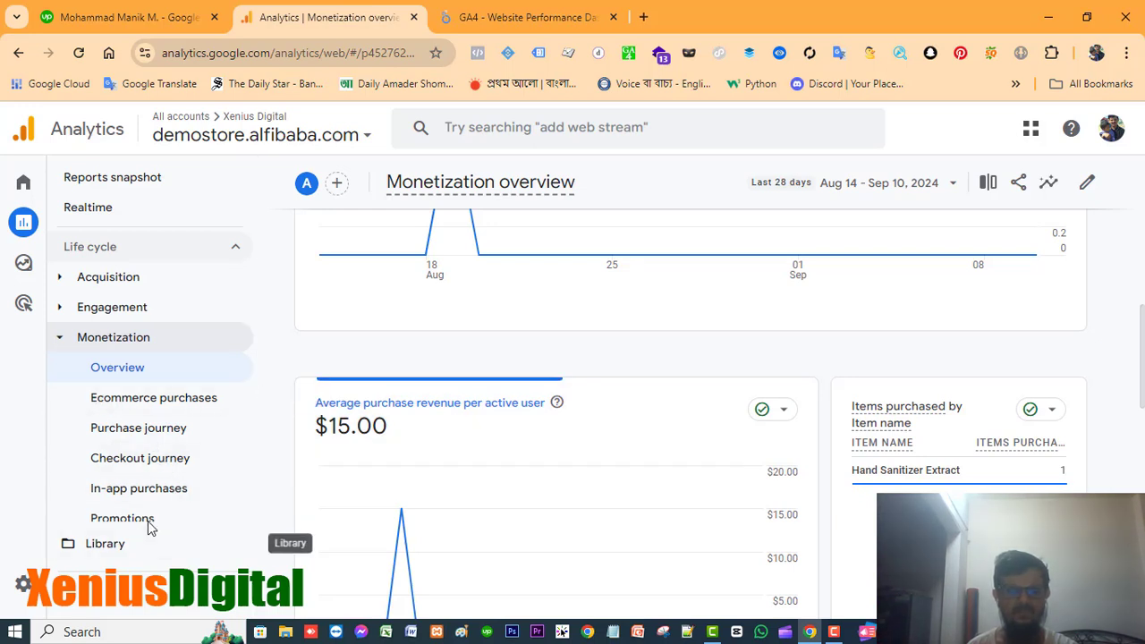
pyautogui.click(113, 401)
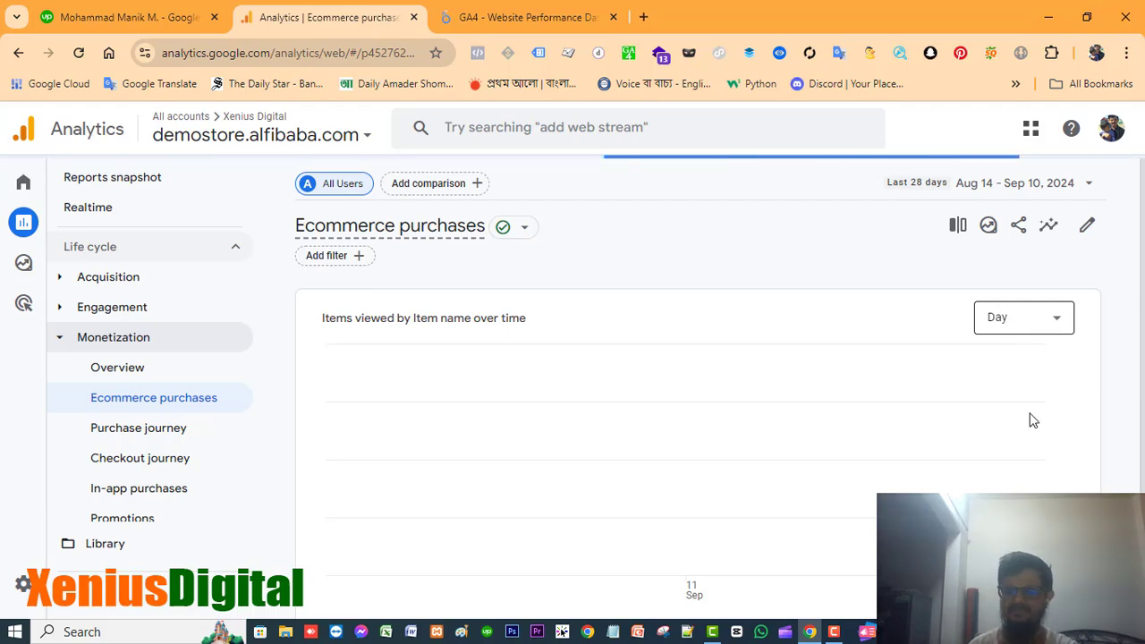
pyautogui.scroll(-6, 1137, 339)
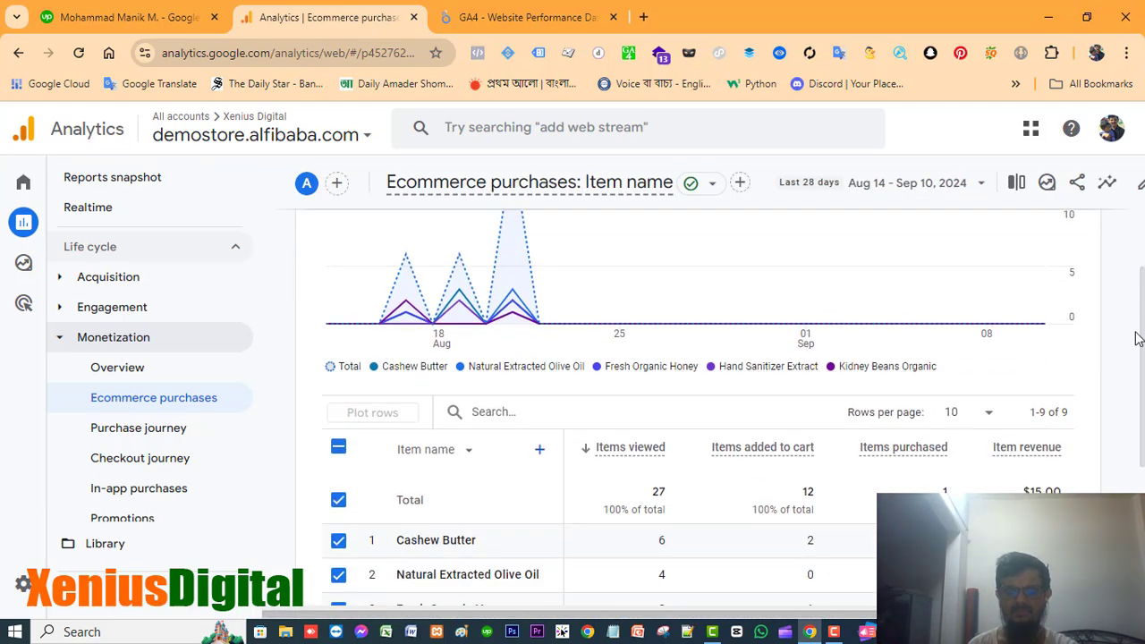
pyautogui.scroll(3, 1136, 338)
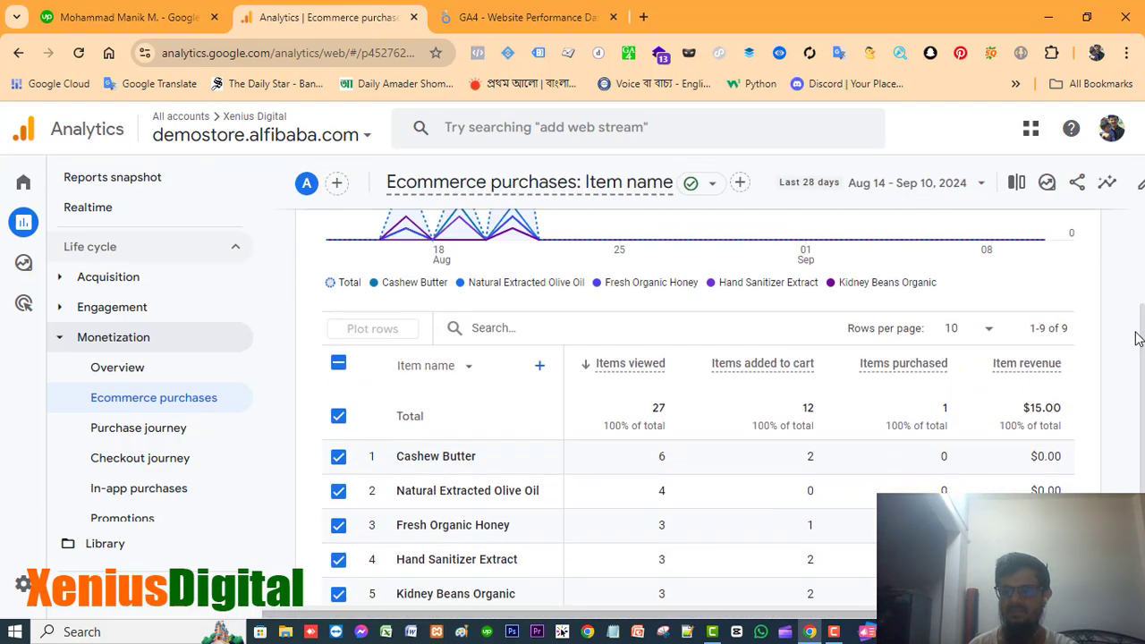
pyautogui.click(461, 16)
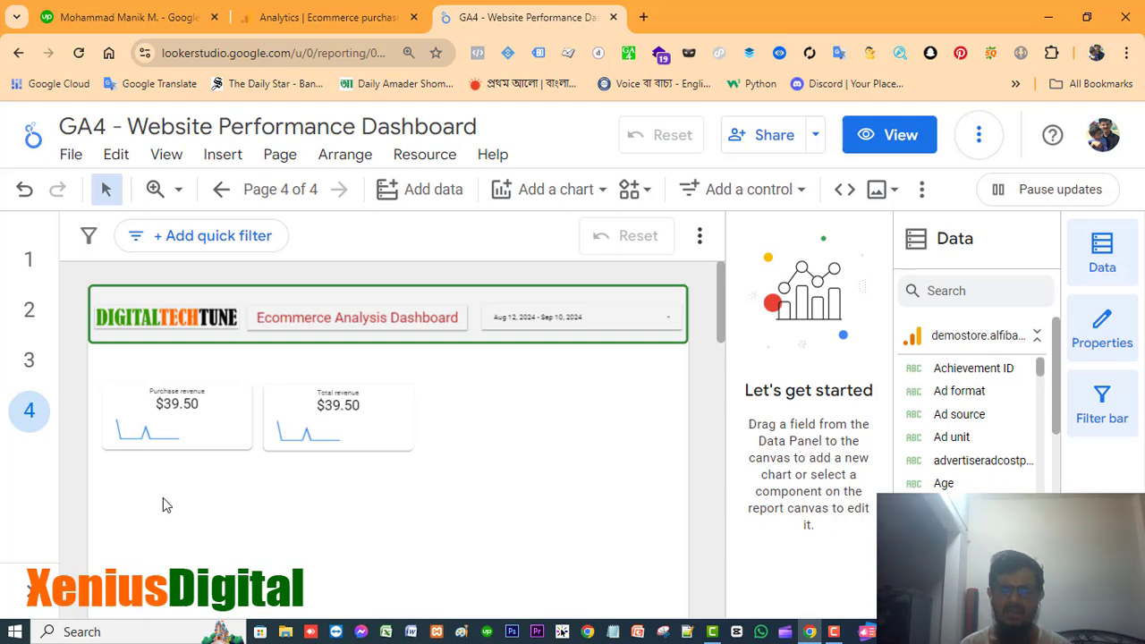
# Step: Duplicate the Purchase revenue and Total revenue scorecards with their sparklines, and nudge the copies up level with the originals
pyautogui.moveTo(124, 475); pyautogui.dragTo(435, 367)
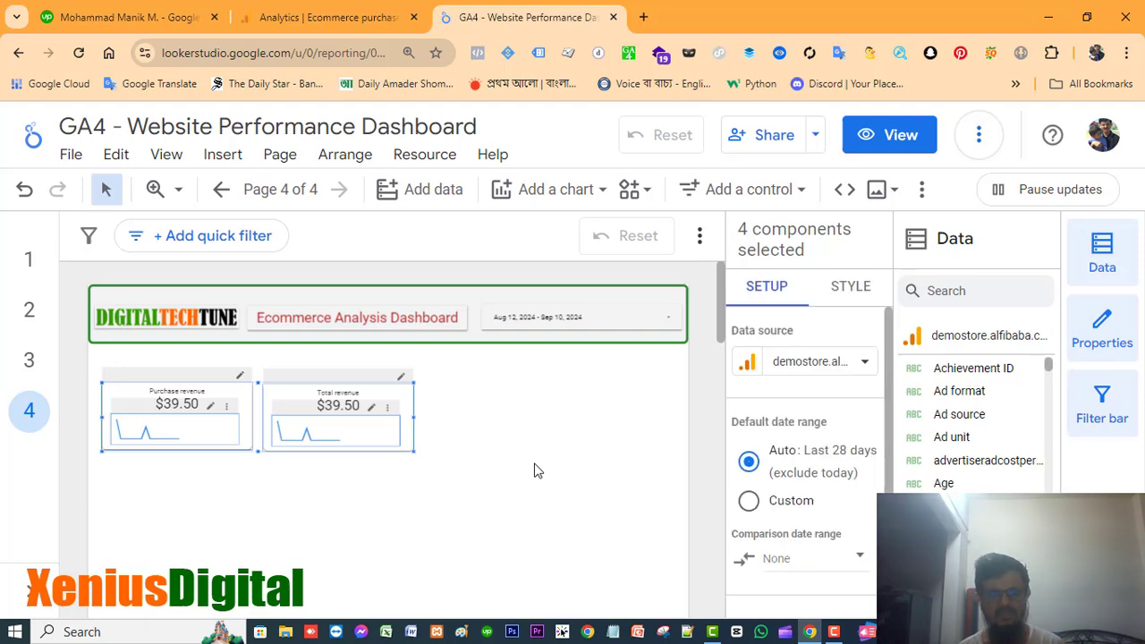
pyautogui.hotkey('ctrl', 'd')
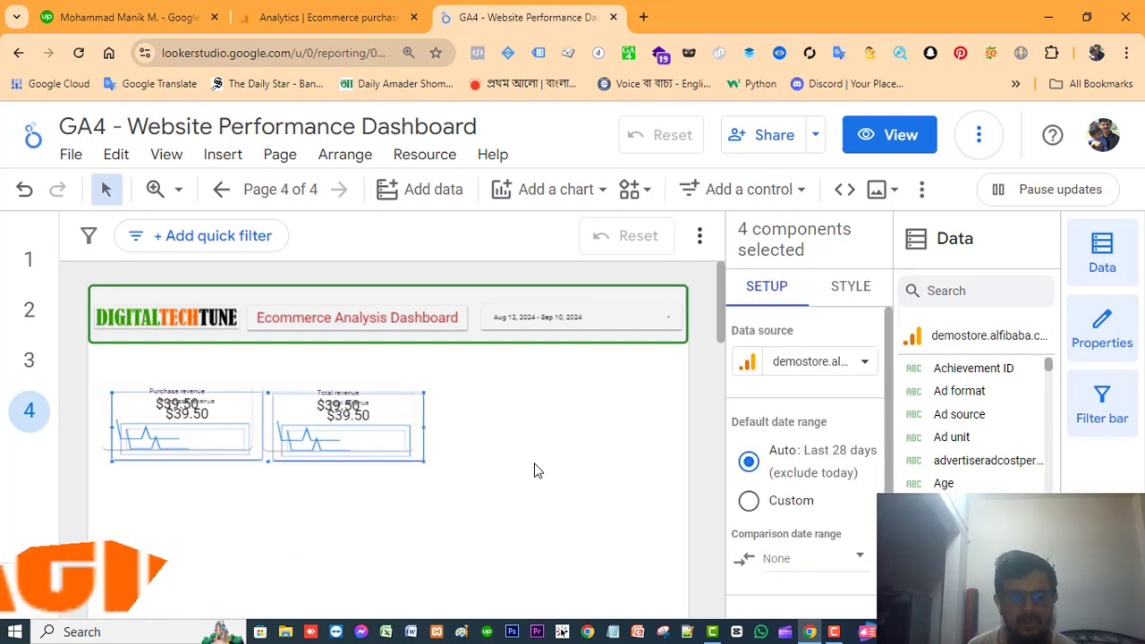
pyautogui.press('Up')
pyautogui.press('Up')
pyautogui.press('Up')
pyautogui.press('Up')
pyautogui.press('Up')
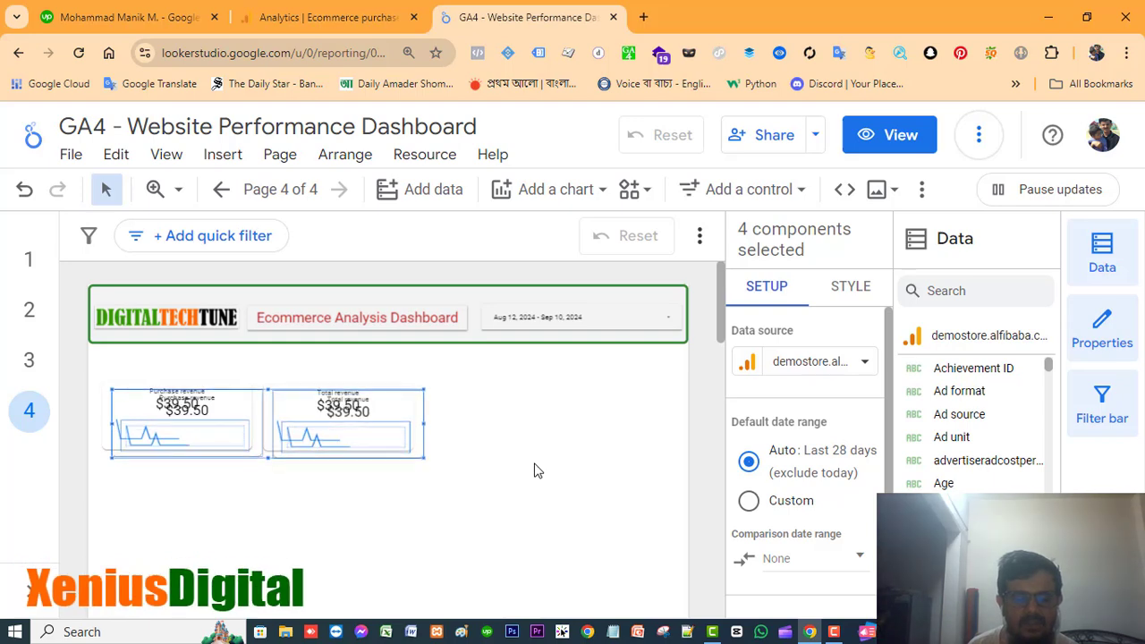
pyautogui.press('Up')
pyautogui.press('Up')
pyautogui.press('Up')
pyautogui.press('Up')
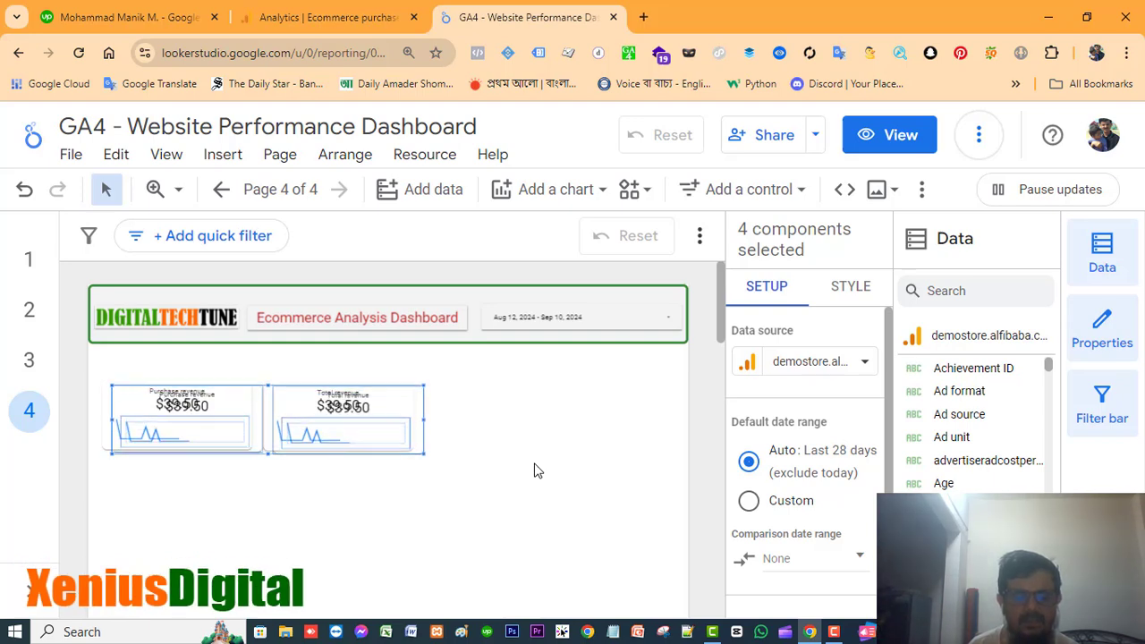
pyautogui.press('Up')
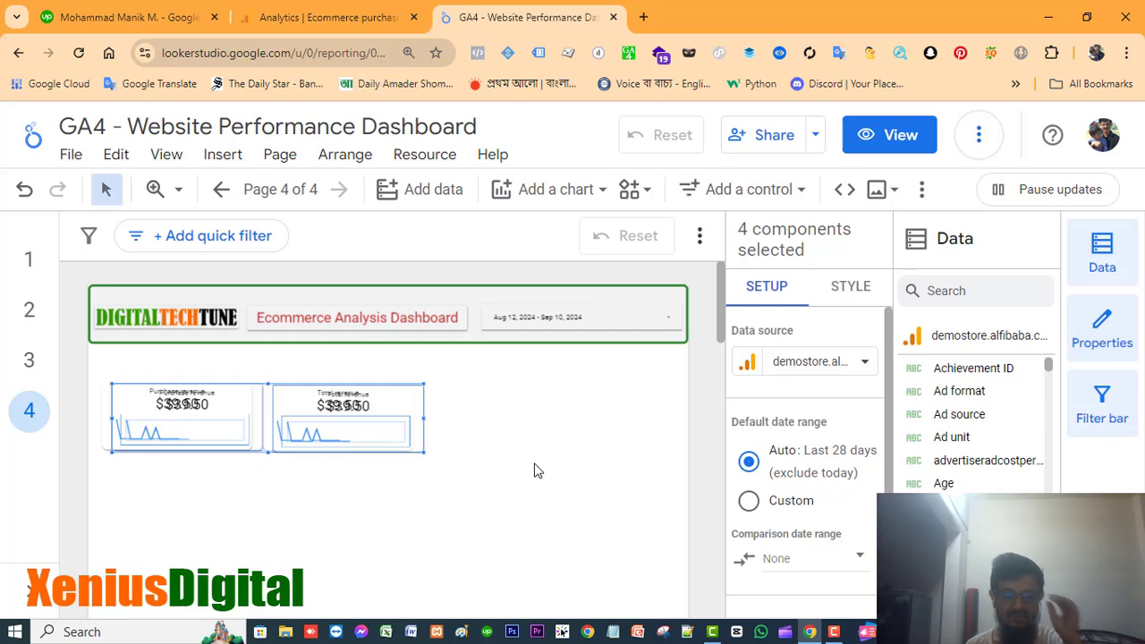
# Step: Move the four duplicated components right until they clear the original Total revenue scorecard
pyautogui.hotkey('shift', 'Right')
pyautogui.hotkey('shift', 'Right')
pyautogui.hotkey('shift', 'Right')
pyautogui.hotkey('shift', 'Right')
pyautogui.hotkey('shift', 'Right')
pyautogui.hotkey('shift', 'Right')
pyautogui.hotkey('shift', 'Right')
pyautogui.hotkey('shift', 'Right')
pyautogui.hotkey('shift', 'Right')
pyautogui.hotkey('shift', 'Right')
pyautogui.hotkey('shift', 'Right')
pyautogui.hotkey('shift', 'Right')
pyautogui.hotkey('shift', 'Right')
pyautogui.hotkey('shift', 'Right')
pyautogui.hotkey('shift', 'Right')
pyautogui.hotkey('shift', 'Right')
pyautogui.hotkey('shift', 'Right')
pyautogui.hotkey('shift', 'Right')
pyautogui.hotkey('shift', 'Right')
pyautogui.hotkey('shift', 'Right')
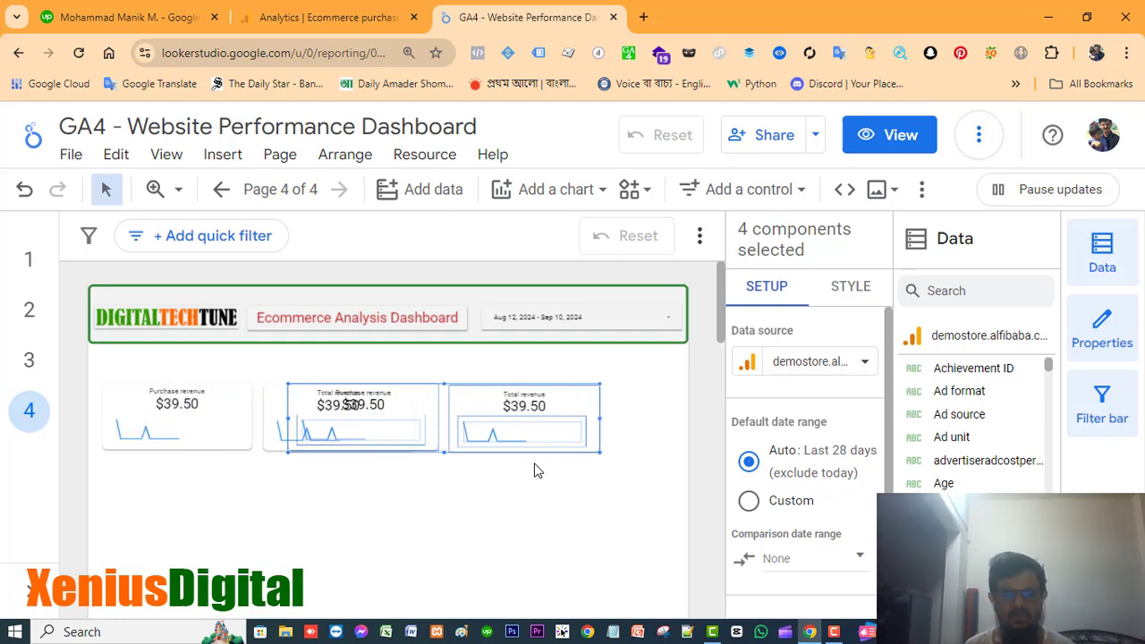
pyautogui.hotkey('shift', 'Right')
pyautogui.hotkey('shift', 'Right')
pyautogui.hotkey('shift', 'Right')
pyautogui.hotkey('shift', 'Right')
pyautogui.hotkey('shift', 'Right')
pyautogui.hotkey('shift', 'Right')
pyautogui.hotkey('shift', 'Right')
pyautogui.hotkey('shift', 'Right')
pyautogui.hotkey('shift', 'Right')
pyautogui.hotkey('shift', 'Right')
pyautogui.hotkey('shift', 'Right')
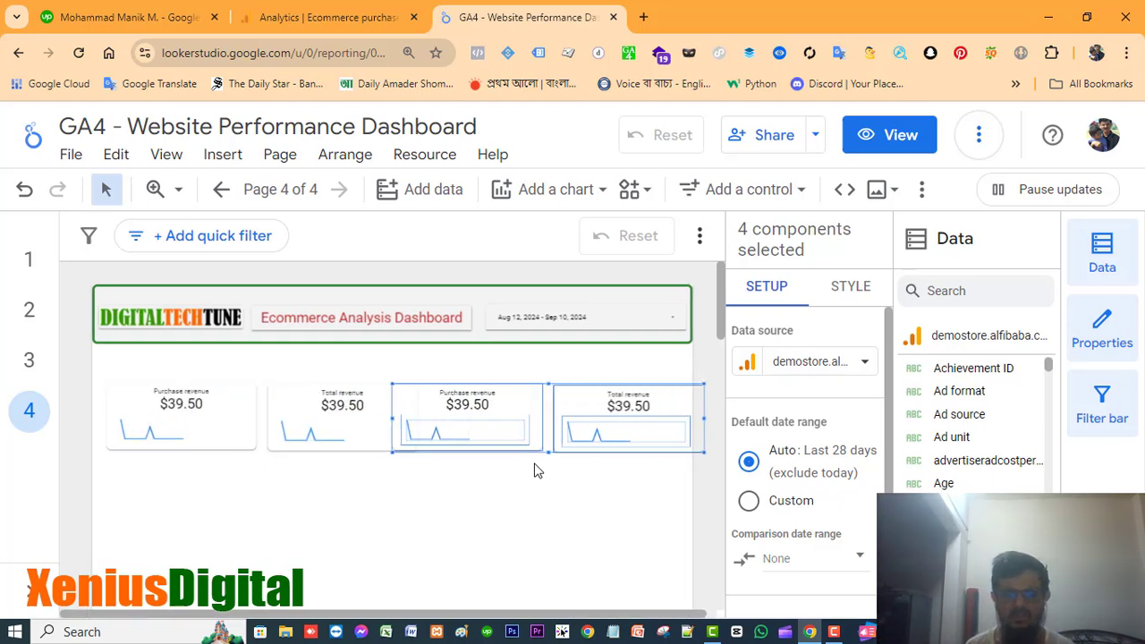
pyautogui.hotkey('shift', 'Right')
pyautogui.hotkey('shift', 'Right')
pyautogui.hotkey('shift', 'Right')
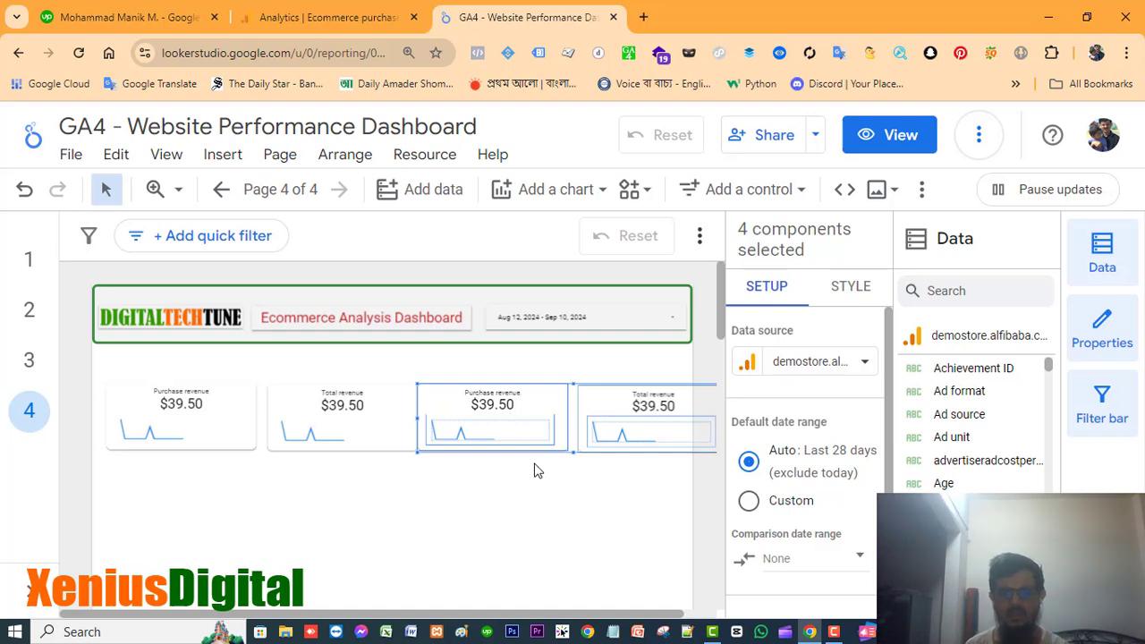
pyautogui.hotkey('shift', 'Right')
pyautogui.hotkey('shift', 'Right')
pyautogui.hotkey('shift', 'Right')
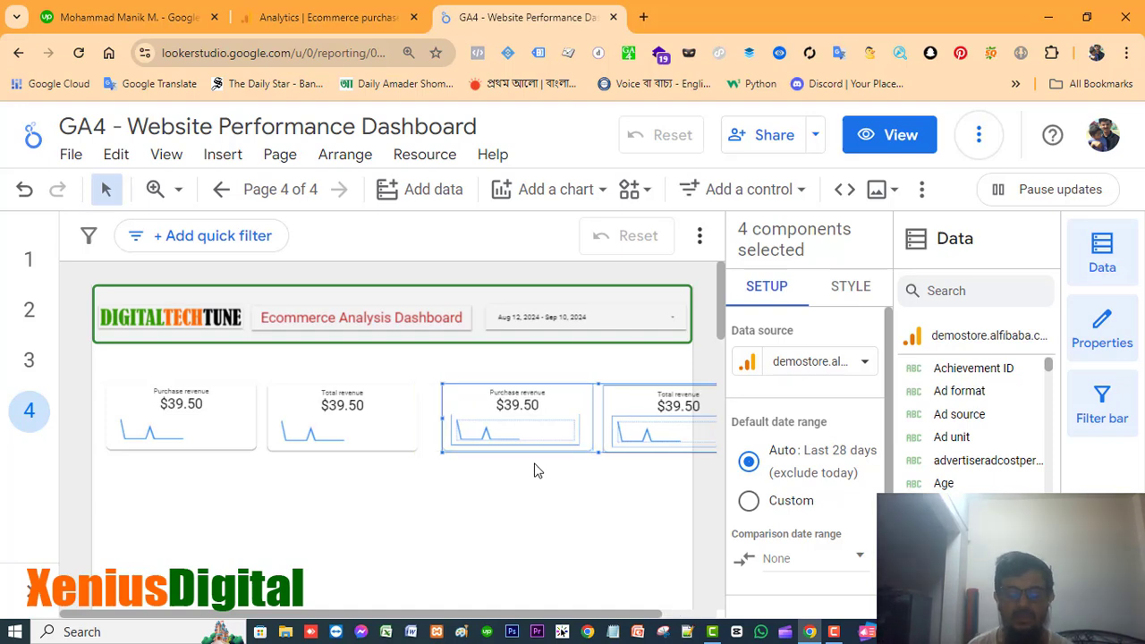
# Step: Nudge the duplicated scorecards and sparklines back left to narrow their gap to the original Total revenue scorecard
pyautogui.press('Left')
pyautogui.press('Left')
pyautogui.press('Left')
pyautogui.press('Left')
pyautogui.press('Left')
pyautogui.press('Left')
pyautogui.press('Left')
pyautogui.press('Left')
pyautogui.press('Left')
pyautogui.press('Left')
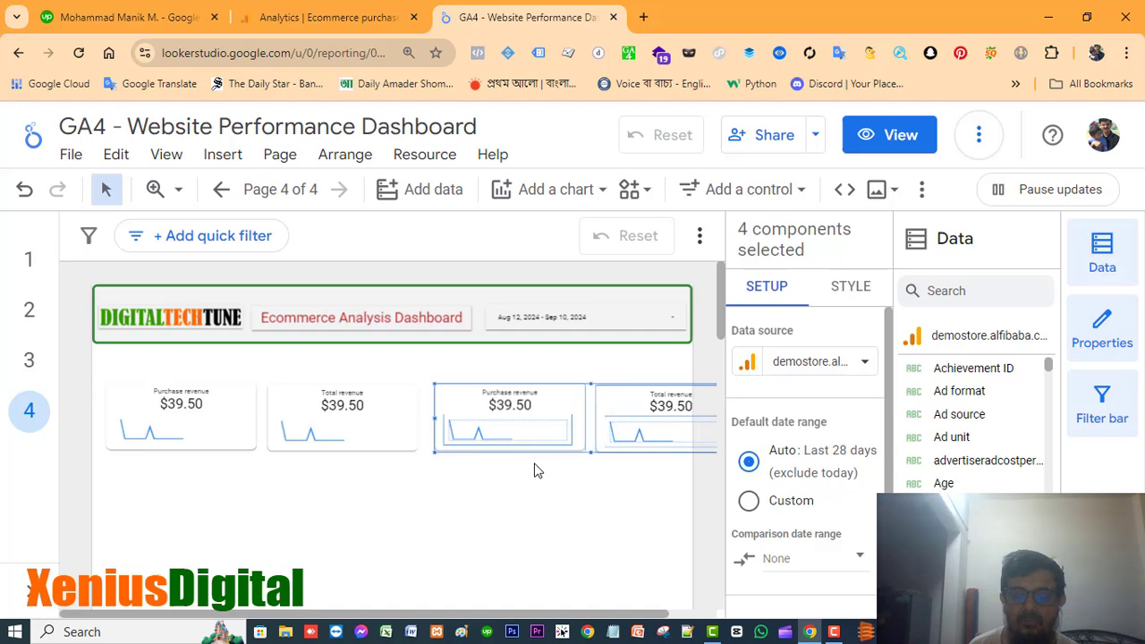
# Step: Nudge the two copied scorecards and their sparklines slightly left to even out the spacing in the row
pyautogui.press('Left')
pyautogui.press('Left')
pyautogui.press('Left')
pyautogui.press('Left')
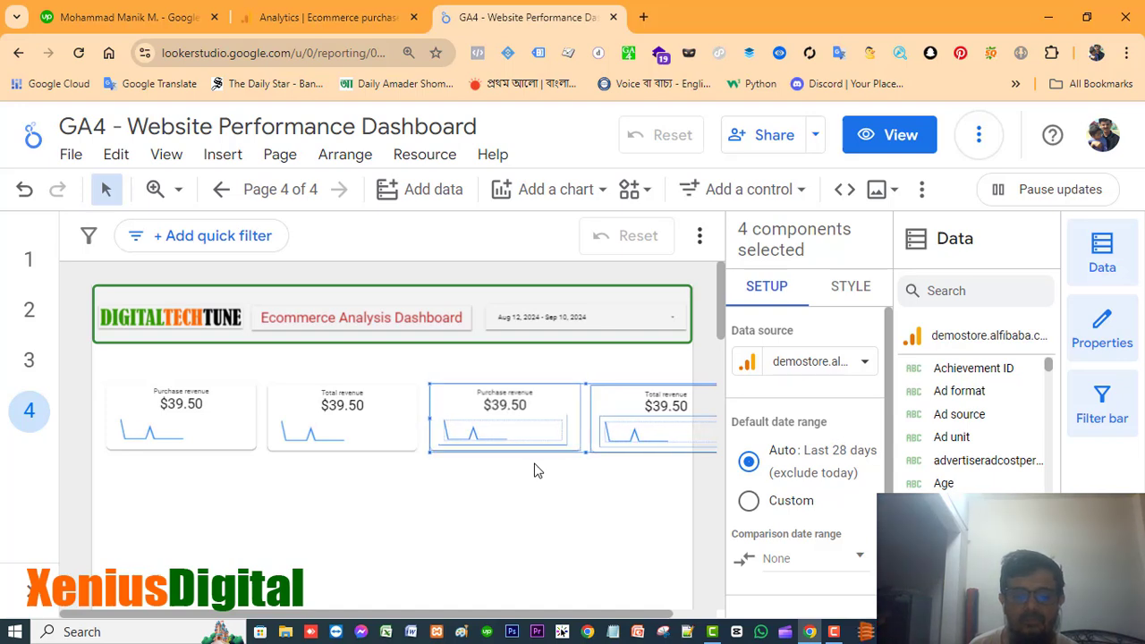
pyautogui.press('Left')
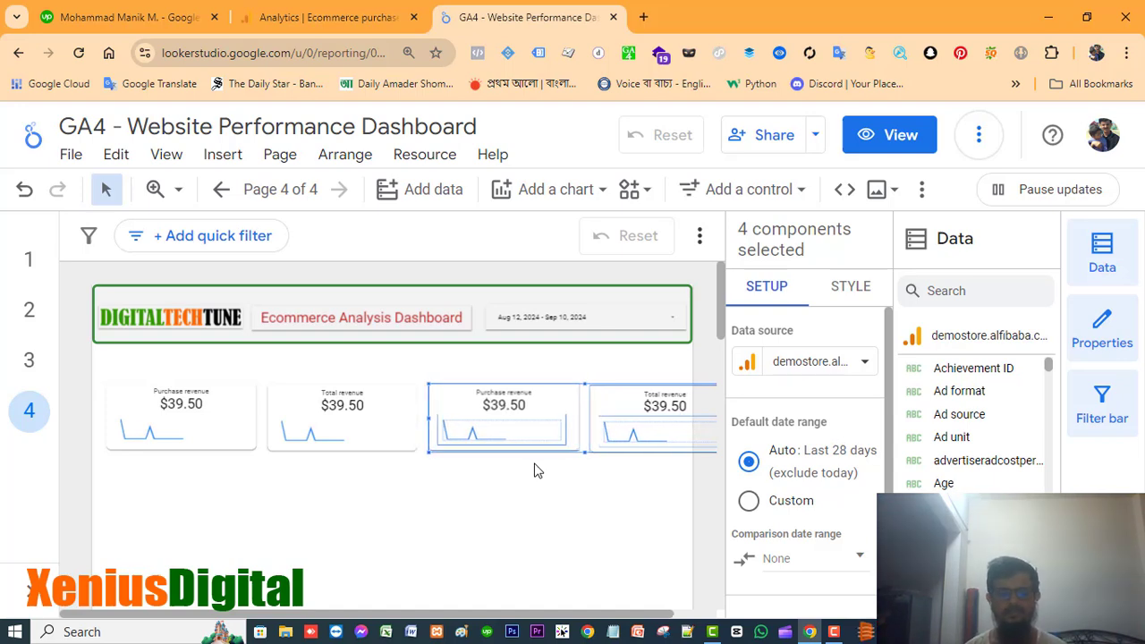
pyautogui.click(580, 515)
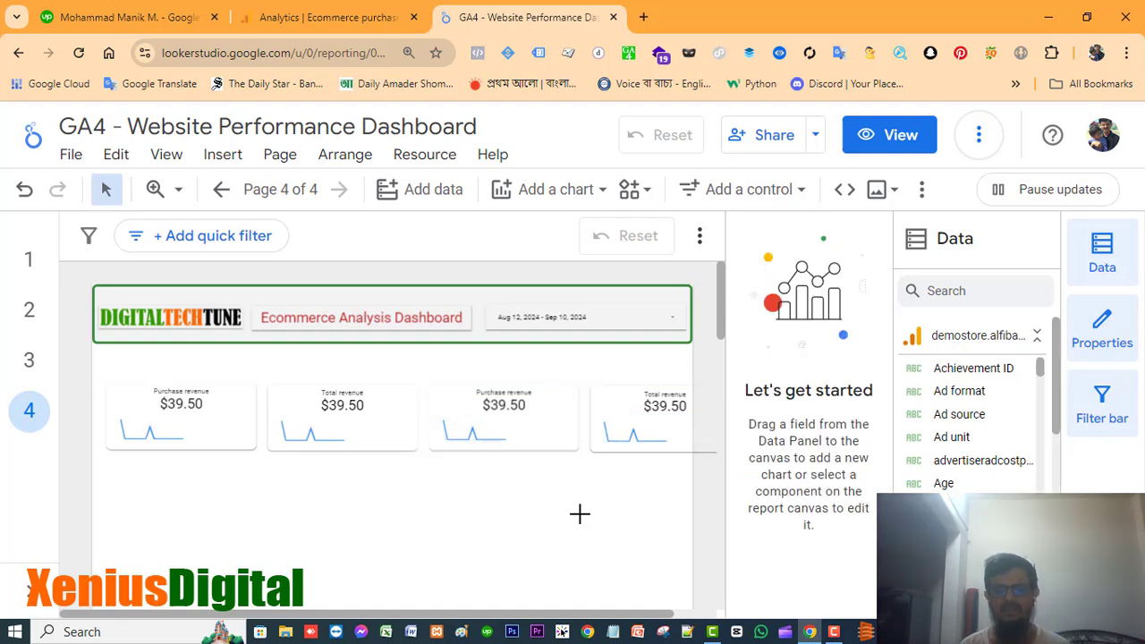
# Step: Change the third scorecard's metric to Total users
pyautogui.click(494, 394)
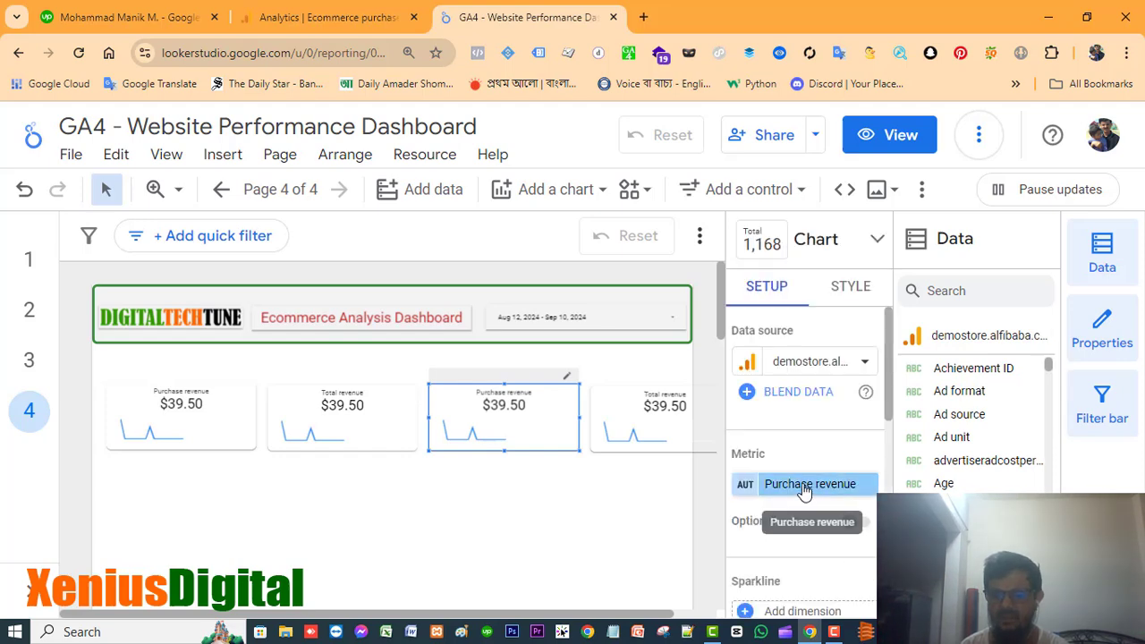
pyautogui.click(806, 491)
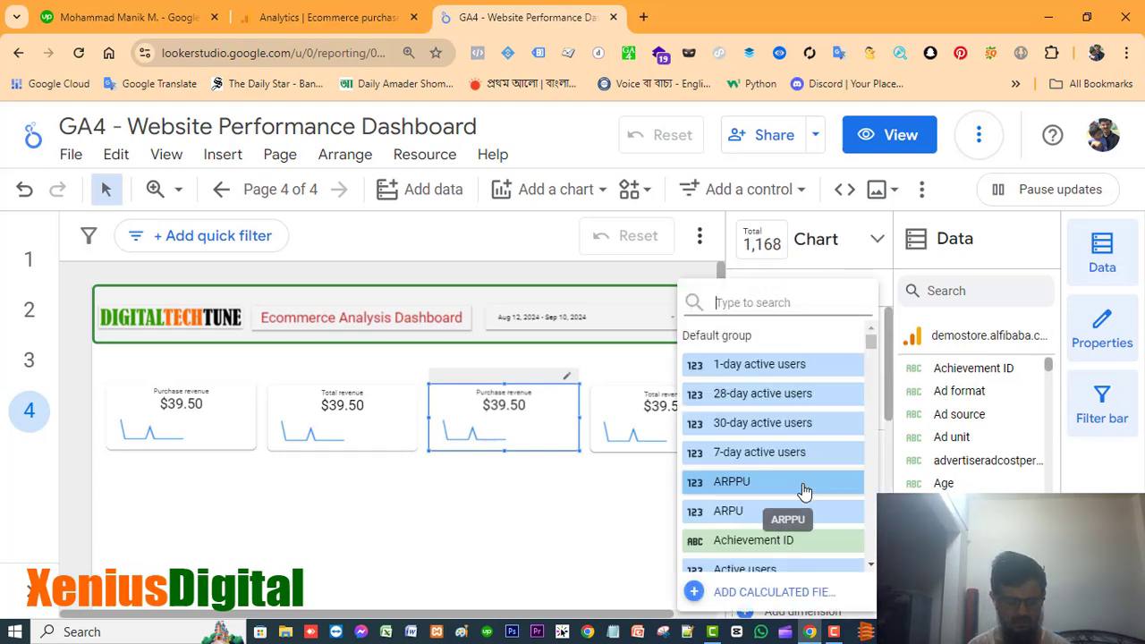
pyautogui.write('users')
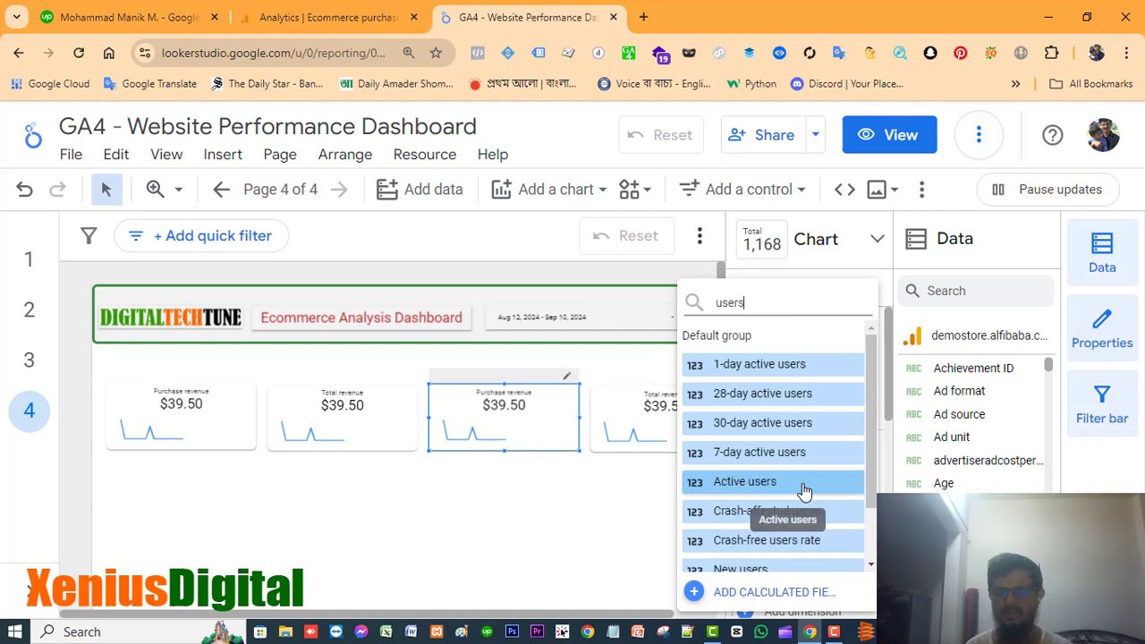
pyautogui.scroll(-2, 760, 465)
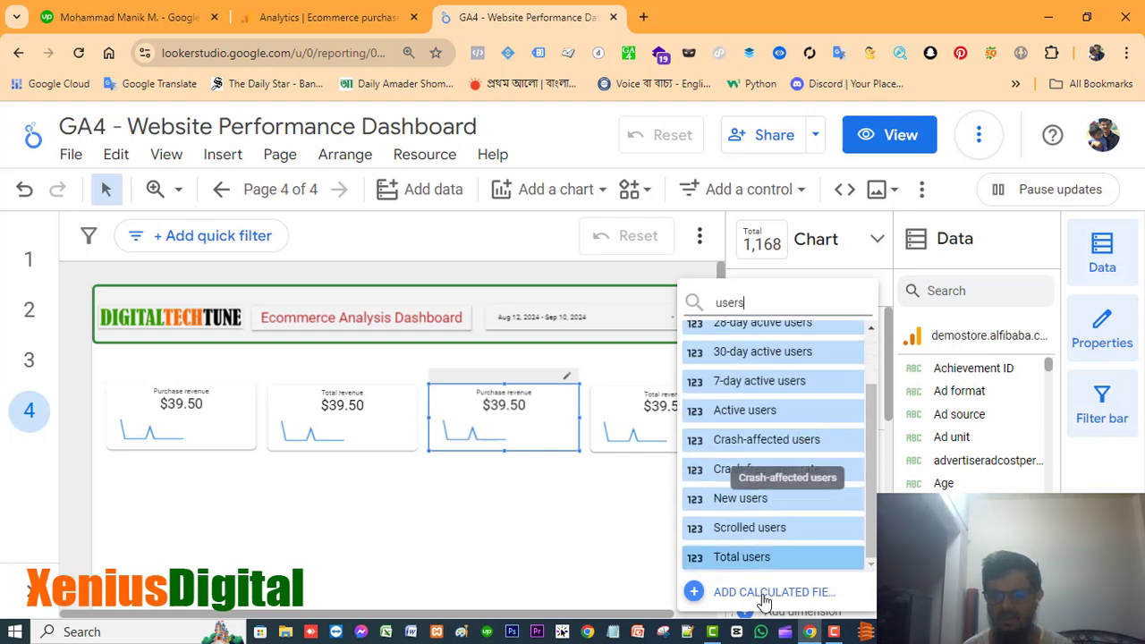
pyautogui.click(743, 559)
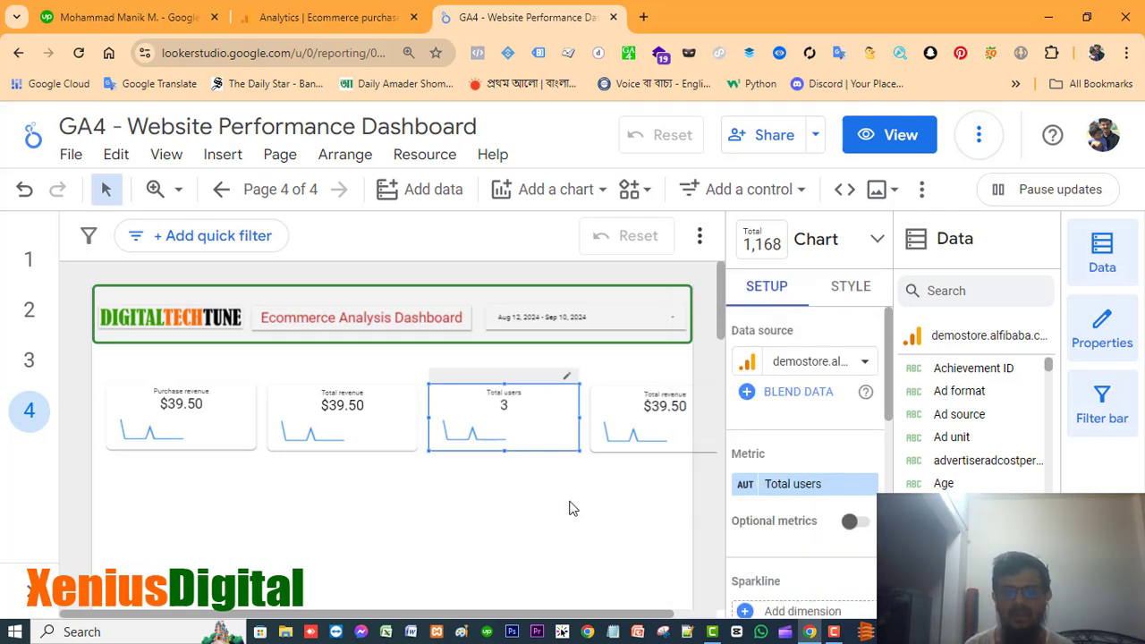
# Step: Change the metric of the sparkline in the third scorecard to Total users
pyautogui.click(474, 434)
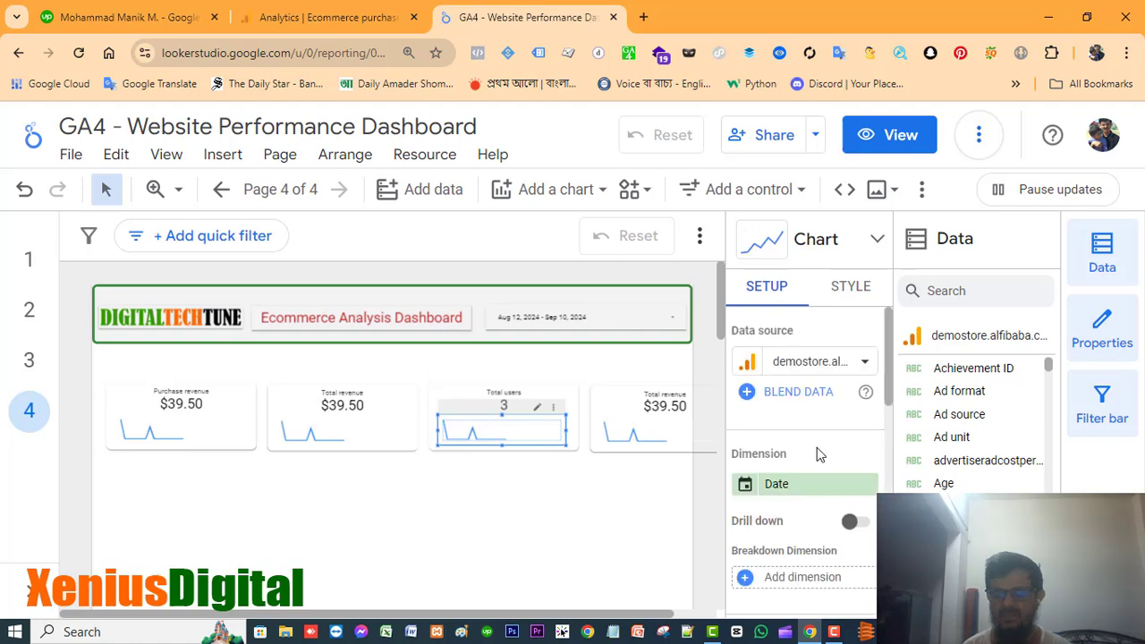
pyautogui.scroll(-2, 817, 452)
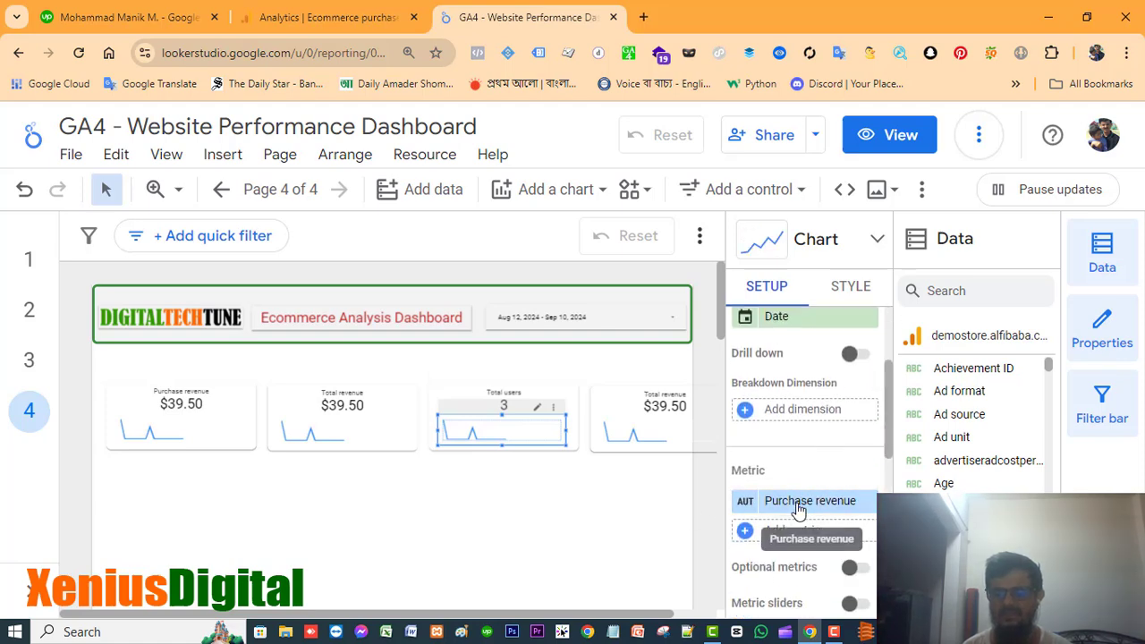
pyautogui.click(799, 503)
pyautogui.write('total')
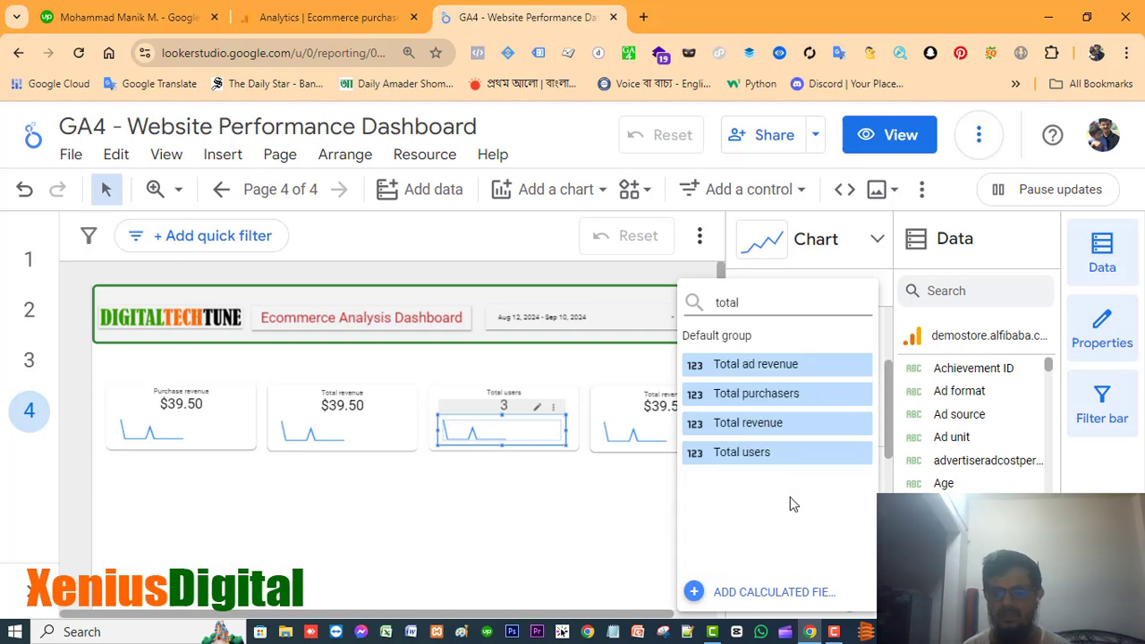
pyautogui.click(763, 453)
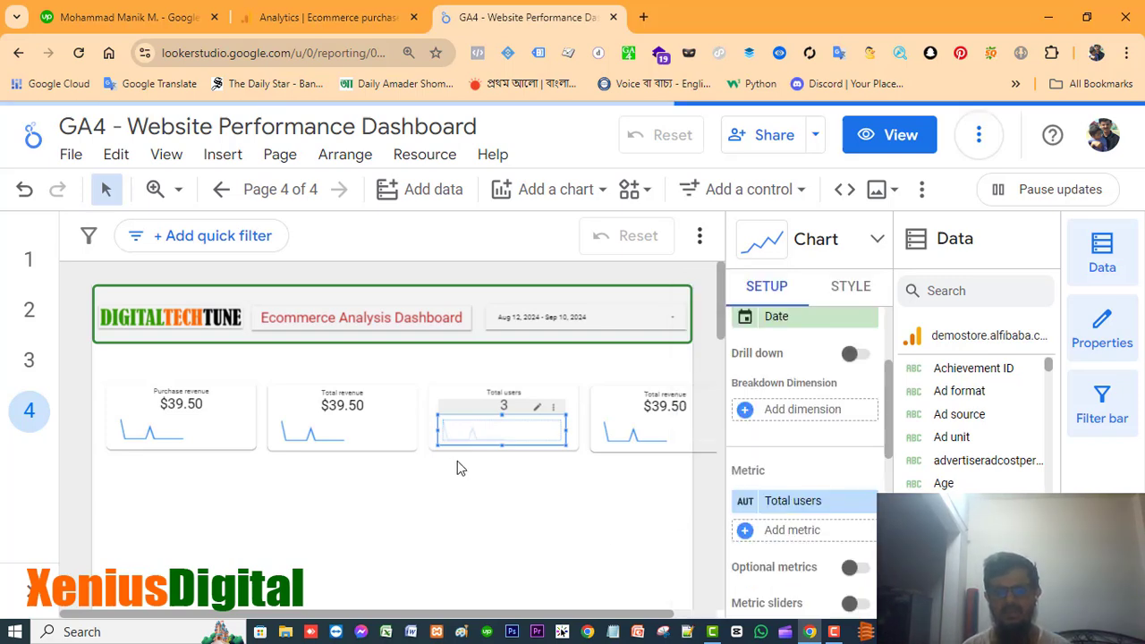
pyautogui.click(585, 522)
# Step: Change the fourth scorecard's metric to Sessions
pyautogui.moveTo(602, 615); pyautogui.dragTo(642, 614)
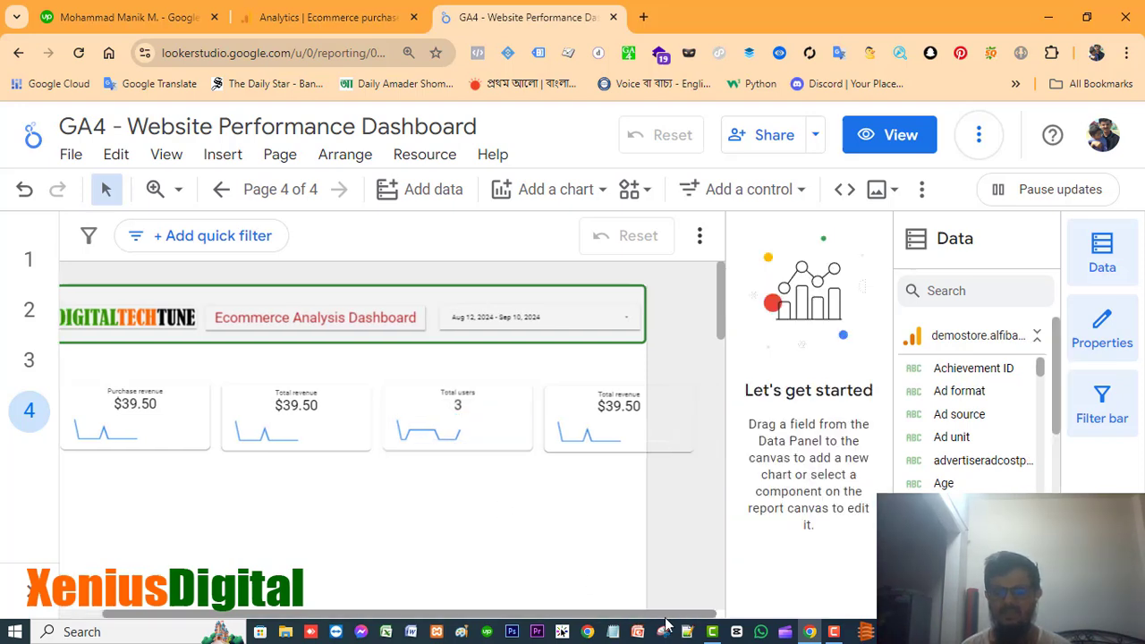
pyautogui.click(609, 390)
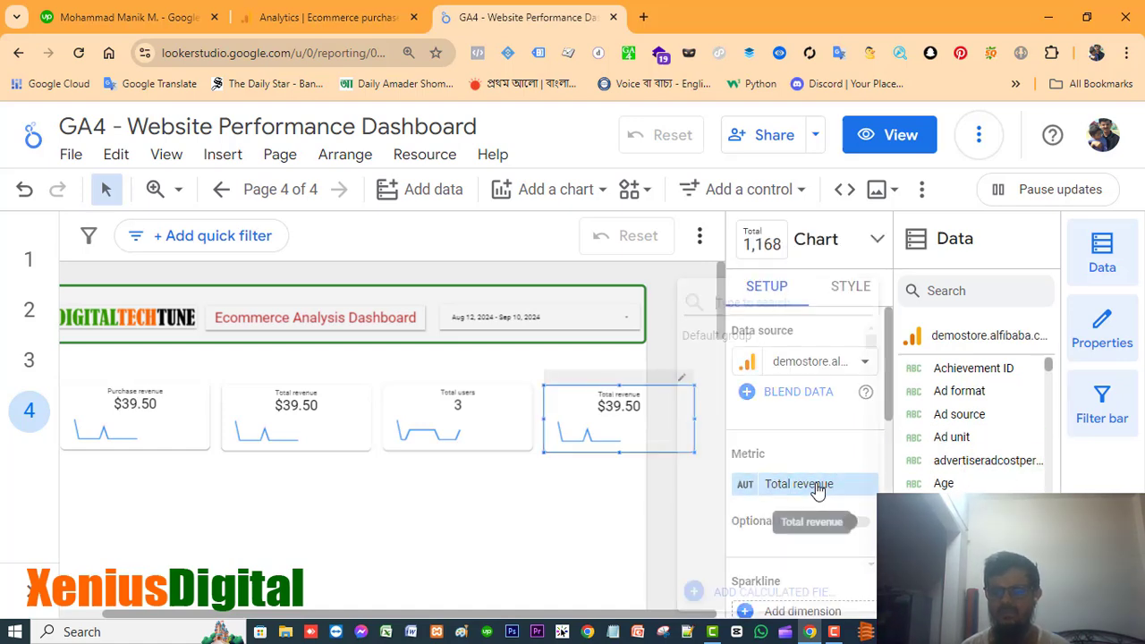
pyautogui.click(817, 489)
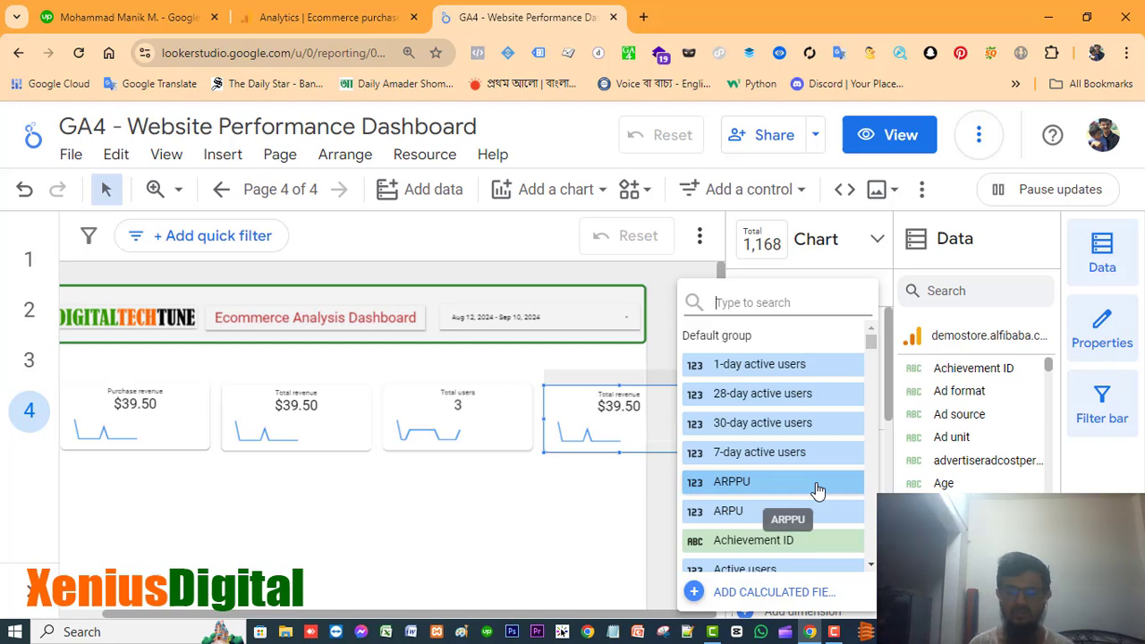
pyautogui.write('session')
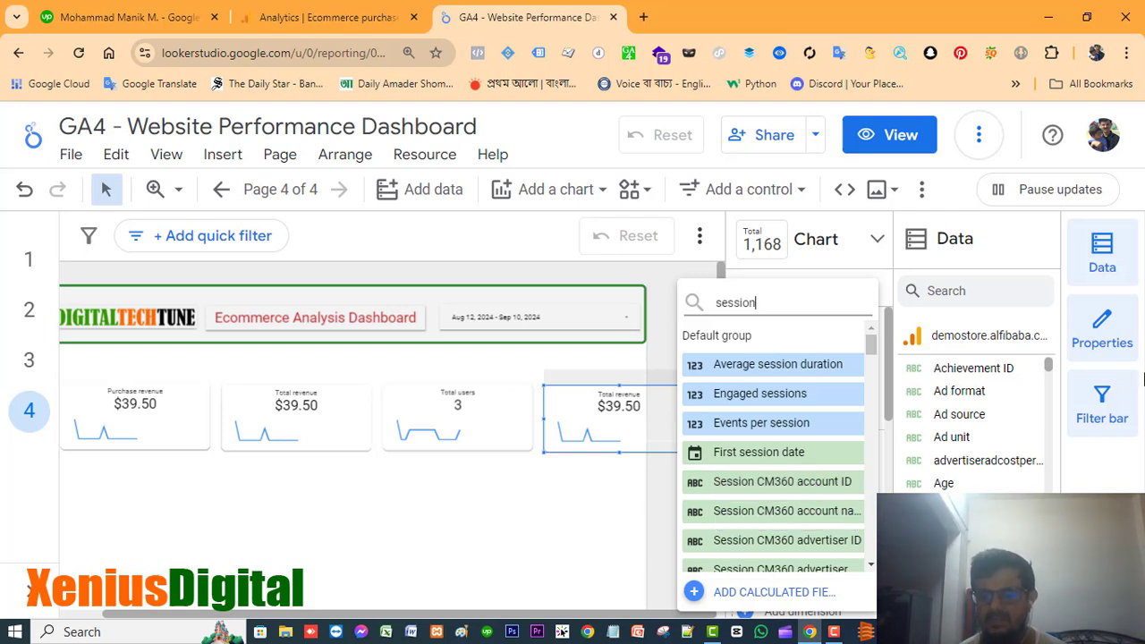
pyautogui.scroll(-5, 841, 426)
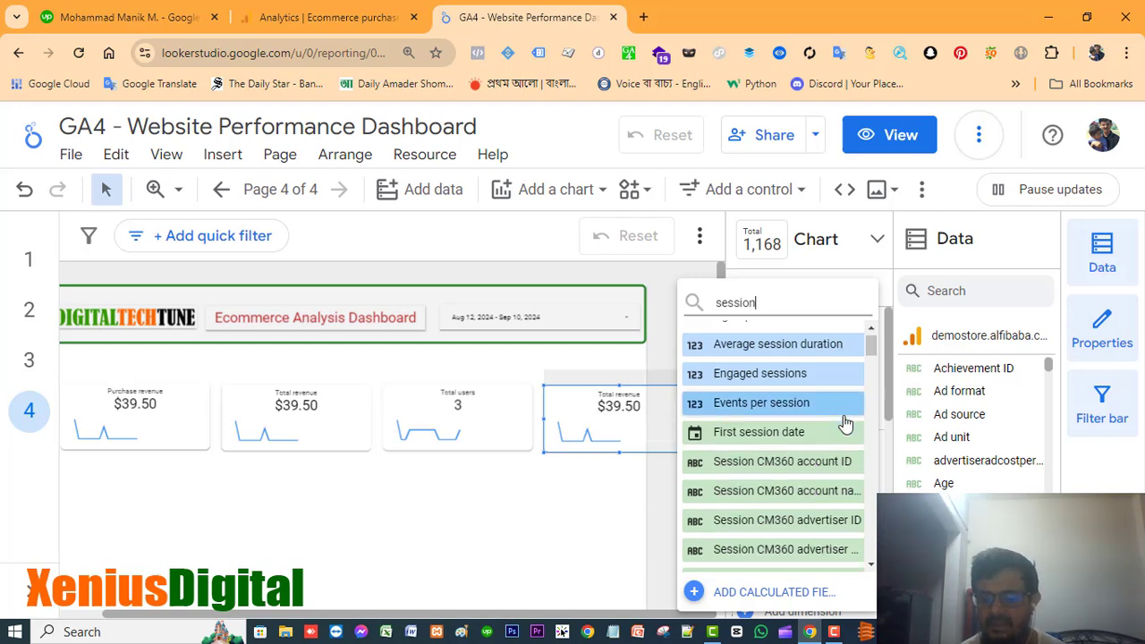
pyautogui.scroll(-8, 845, 423)
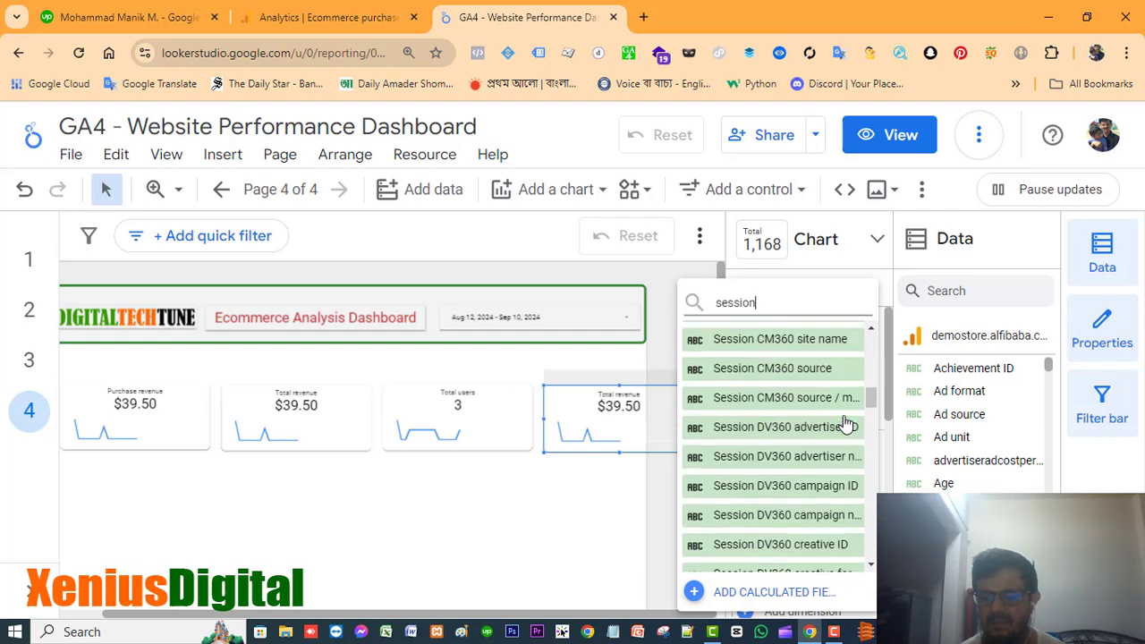
pyautogui.scroll(12, 841, 417)
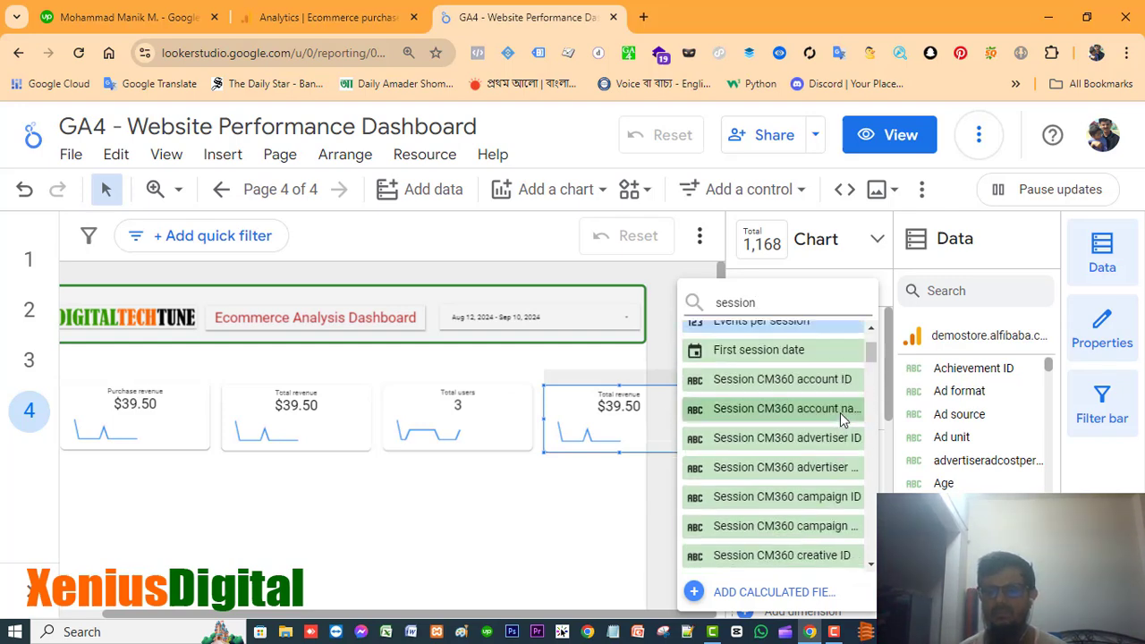
pyautogui.write('s')
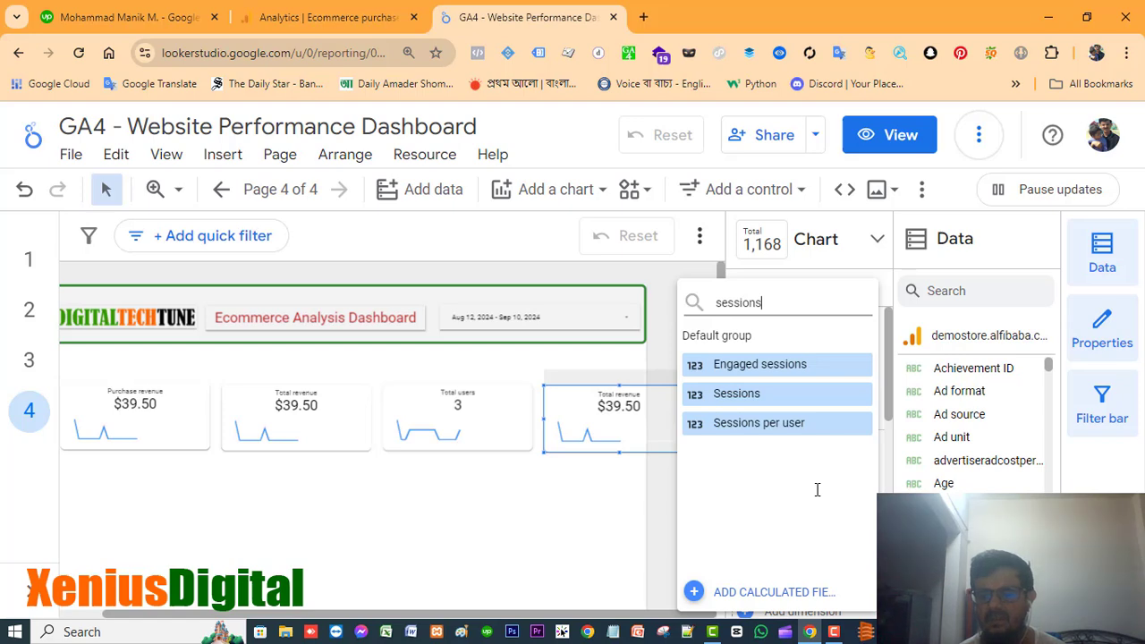
pyautogui.click(742, 395)
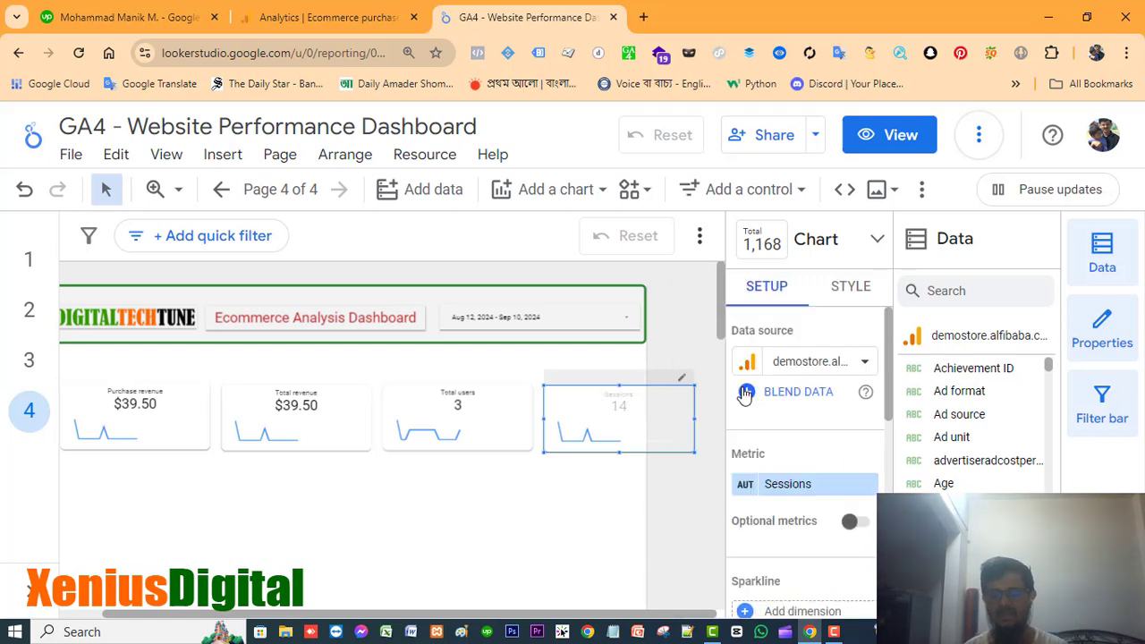
# Step: Change the metric of the sparkline in the fourth scorecard to Sessions
pyautogui.click(586, 438)
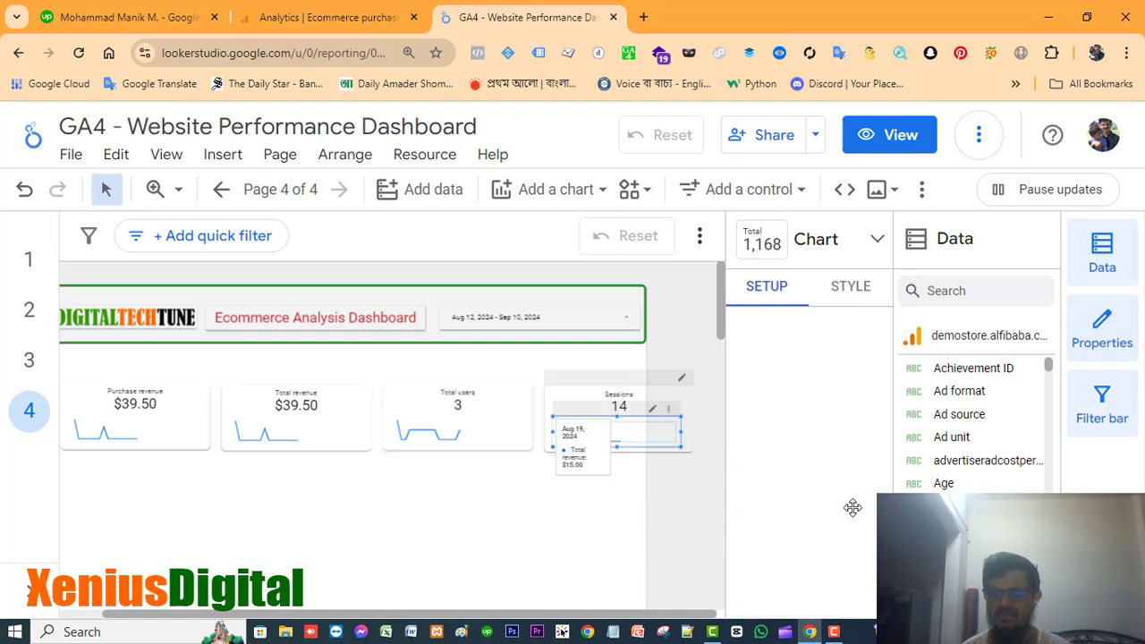
pyautogui.scroll(-2, 806, 546)
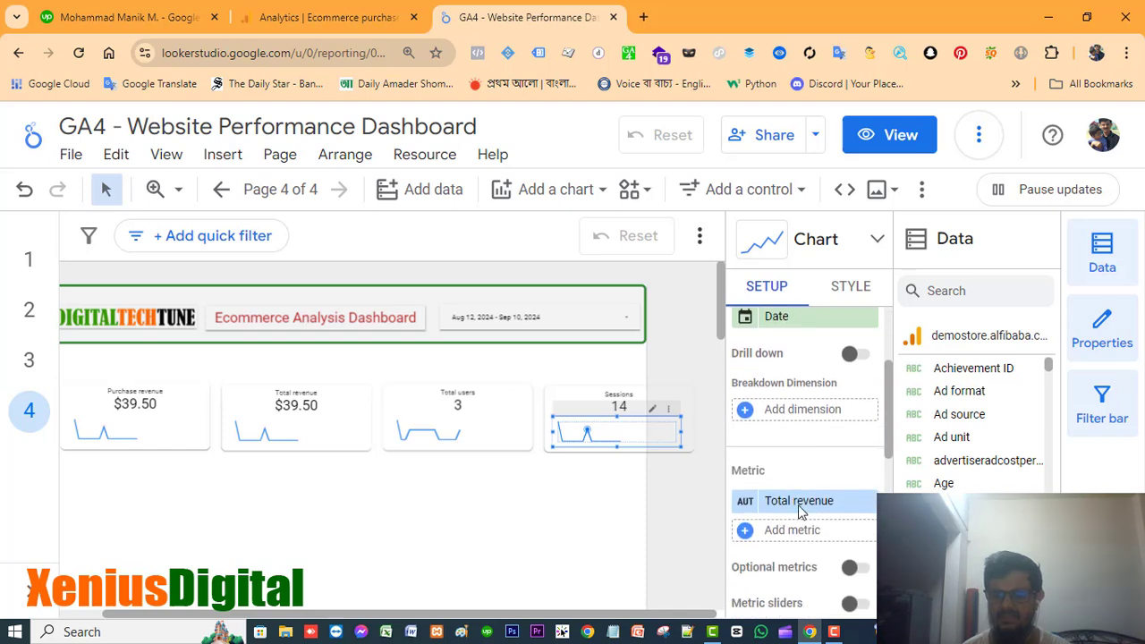
pyautogui.click(799, 503)
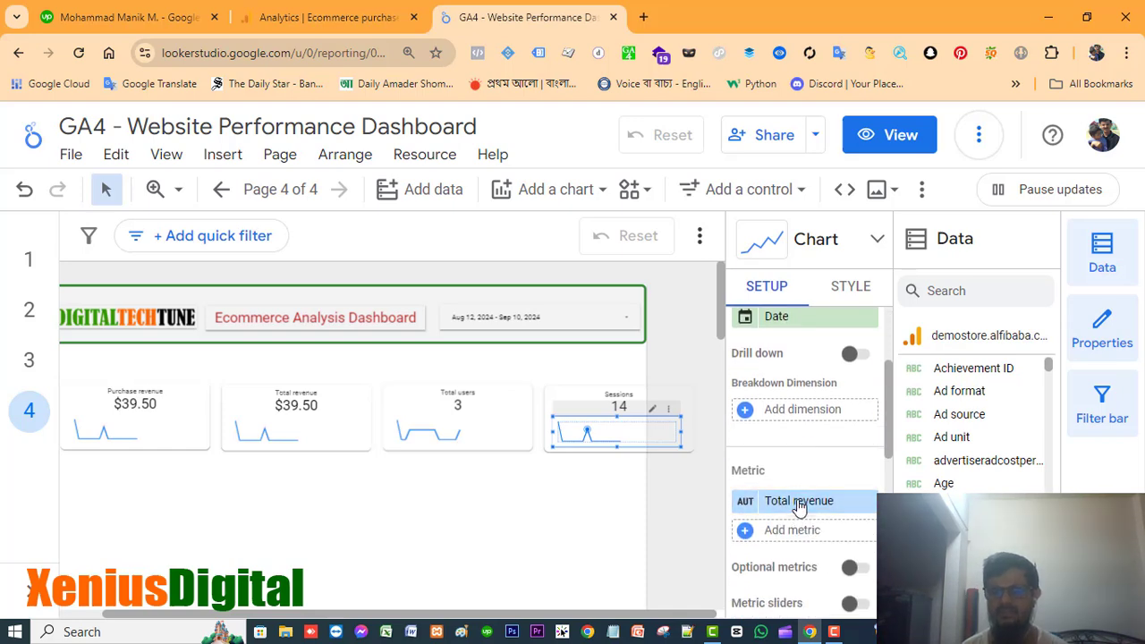
pyautogui.write('sessions')
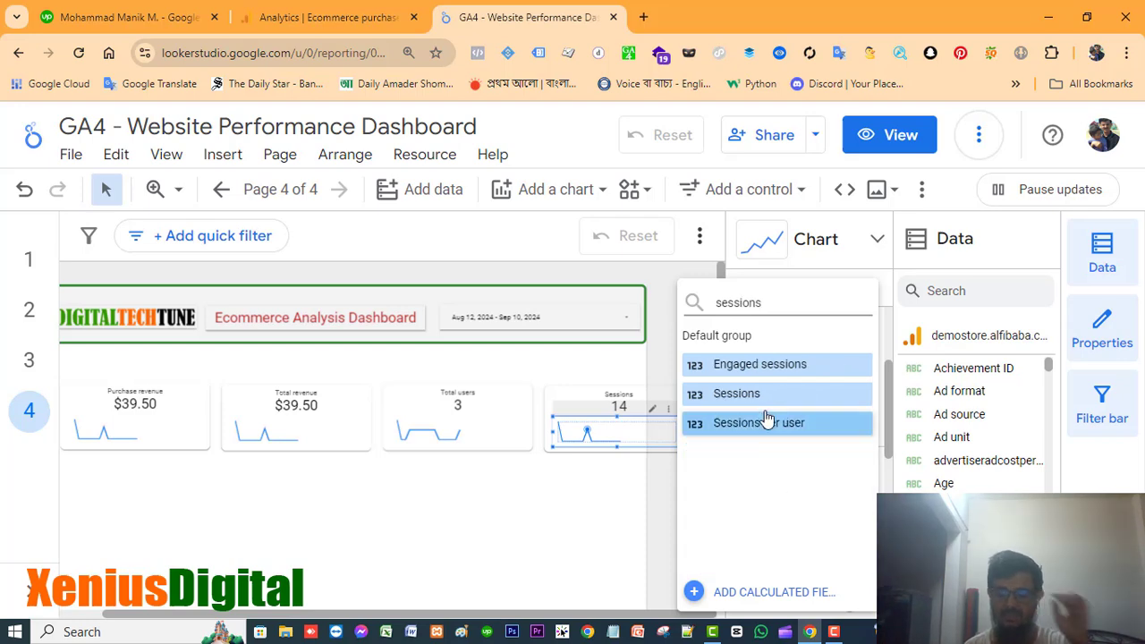
pyautogui.click(754, 392)
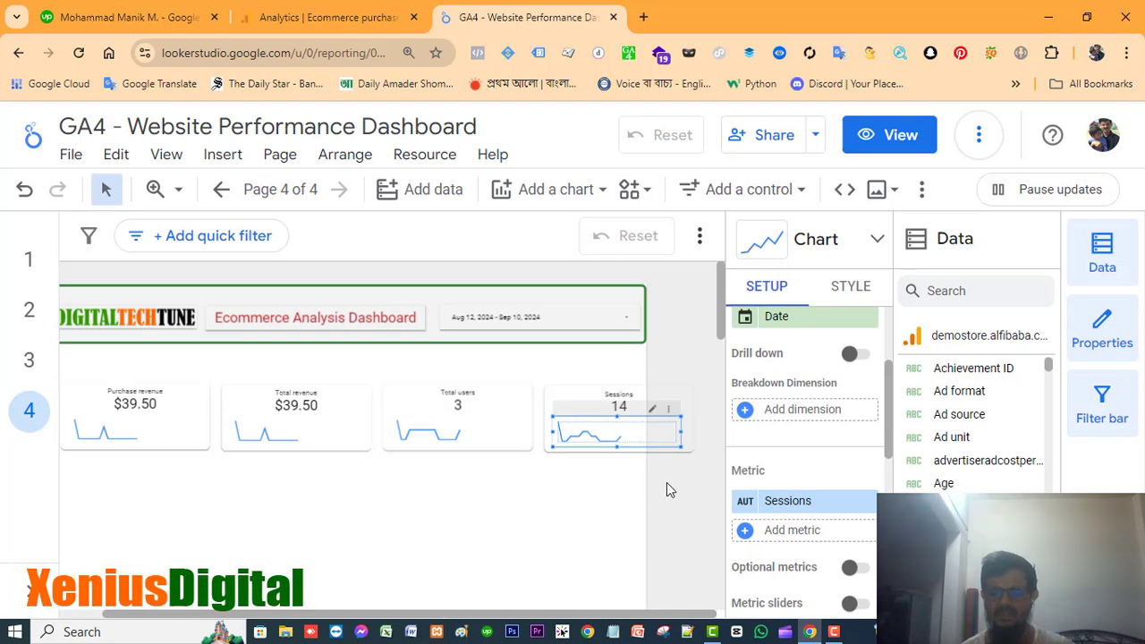
pyautogui.click(498, 494)
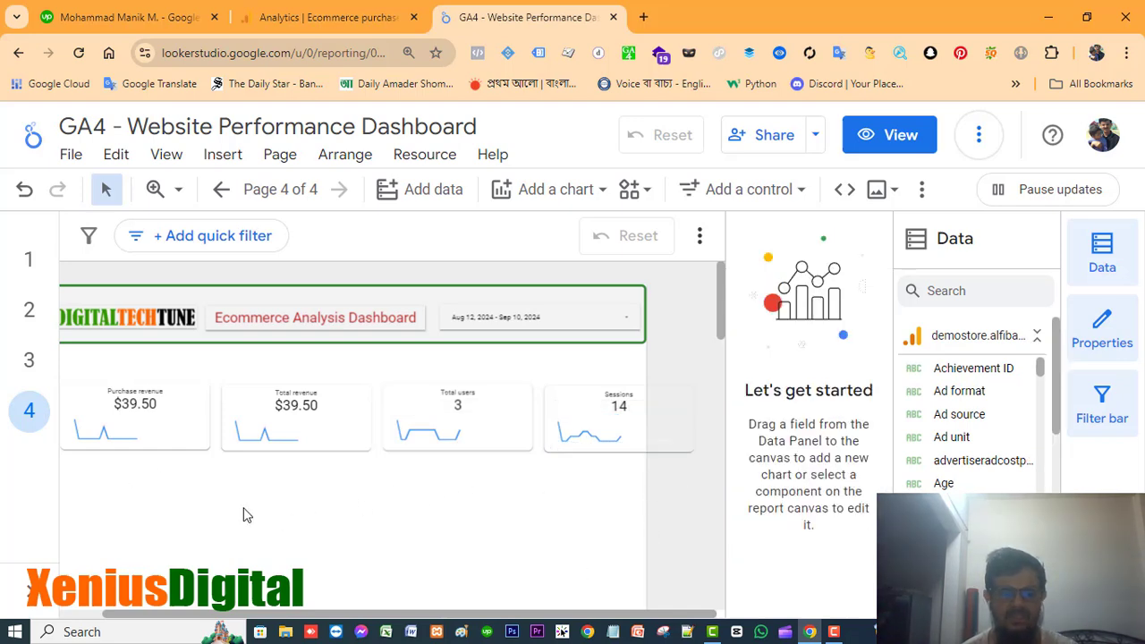
# Step: Narrow all four scorecards and their sparklines together so the row fits inside the page with matching side margins
pyautogui.moveTo(80, 467); pyautogui.dragTo(699, 377)
pyautogui.moveTo(672, 528); pyautogui.dragTo(677, 528)
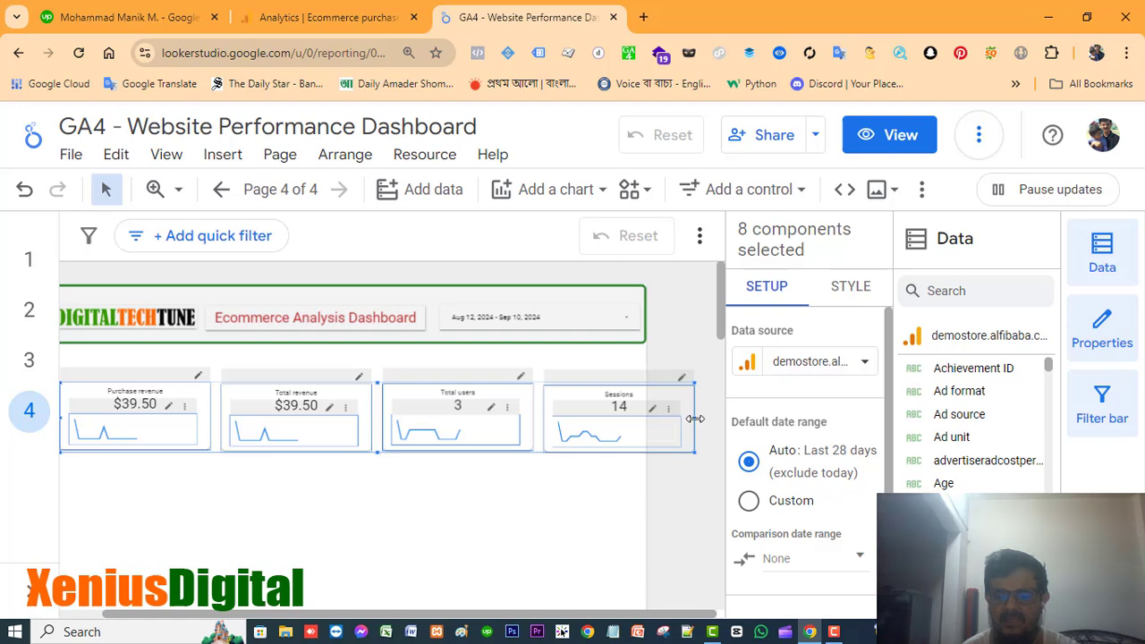
pyautogui.moveTo(696, 418); pyautogui.dragTo(651, 420)
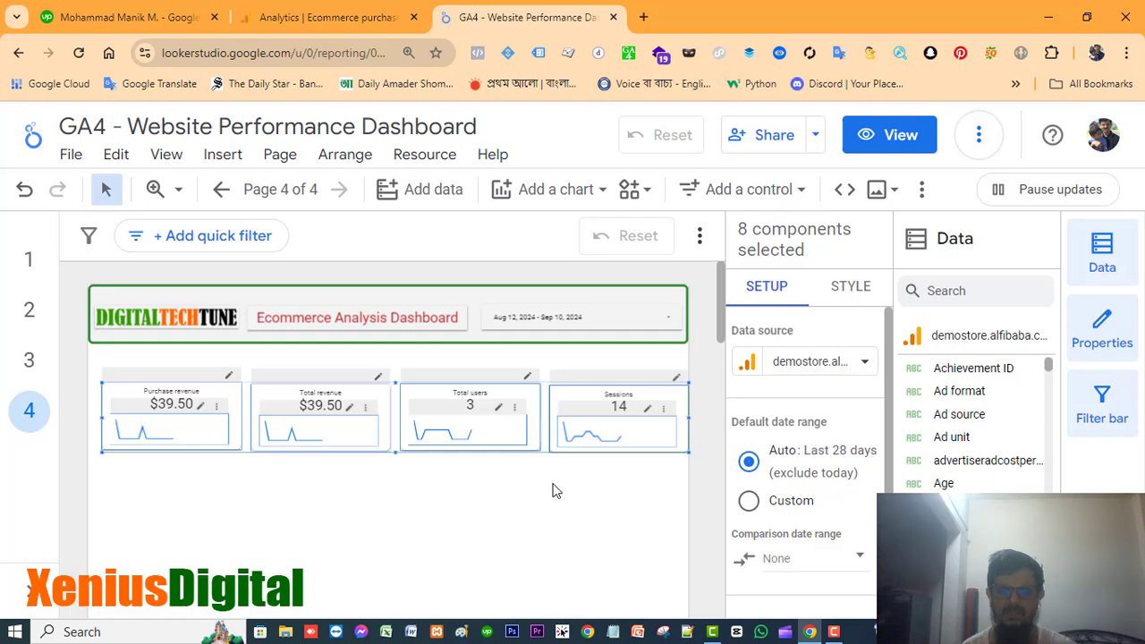
pyautogui.click(535, 520)
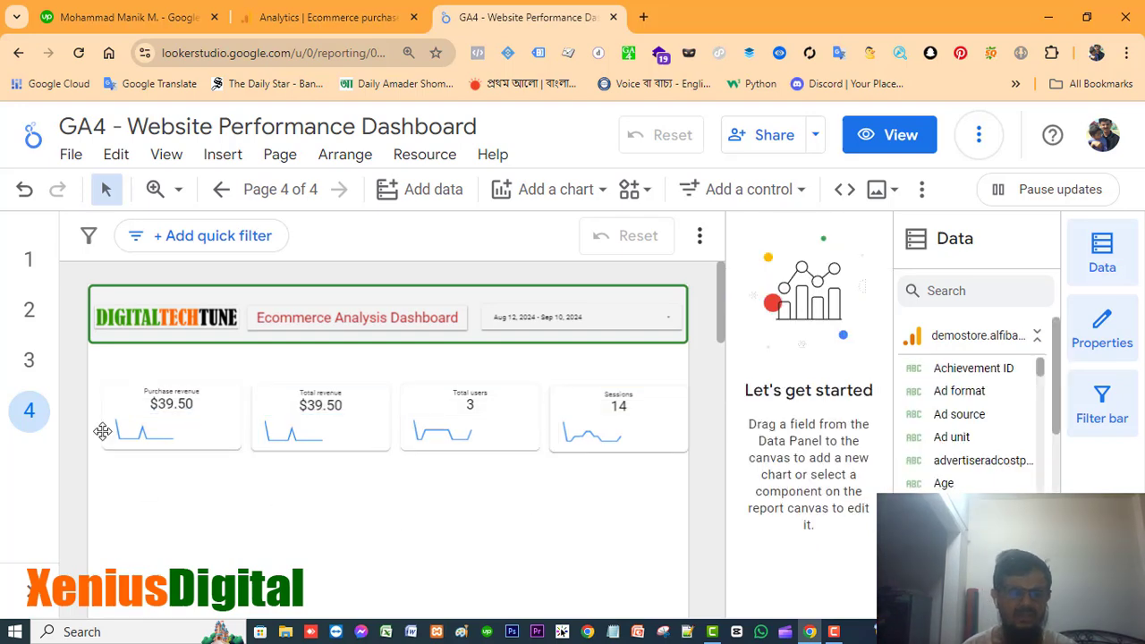
pyautogui.moveTo(150, 485); pyautogui.dragTo(687, 377)
pyautogui.moveTo(688, 417); pyautogui.dragTo(678, 417)
pyautogui.click(608, 521)
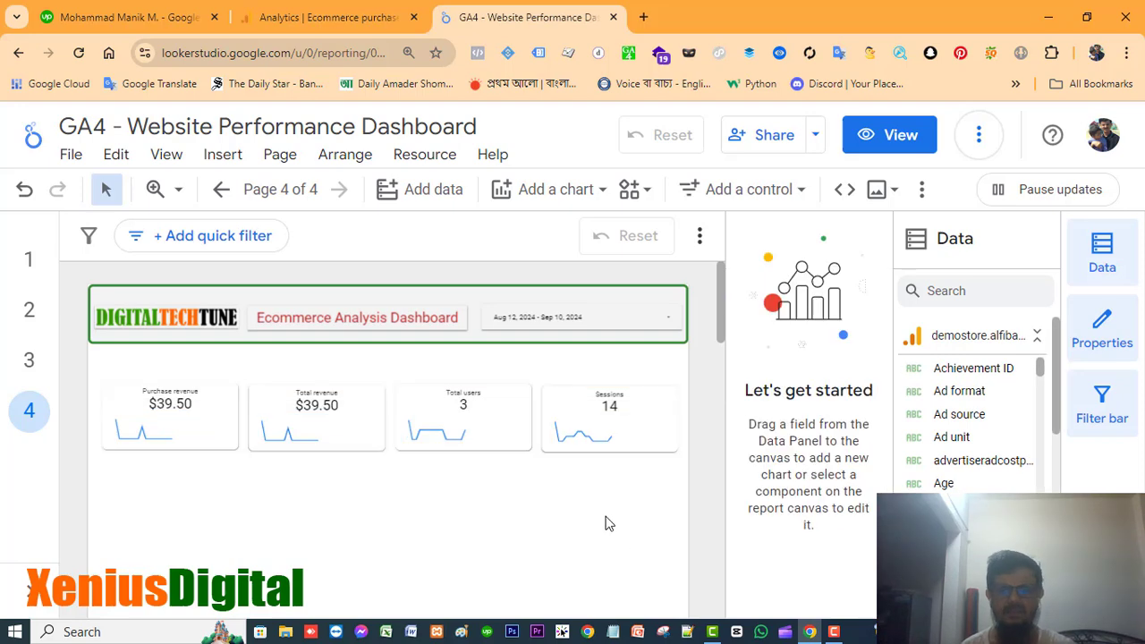
# Step: Preview the Ecommerce Analysis Dashboard page in view mode and examine the row of scorecards
pyautogui.click(908, 131)
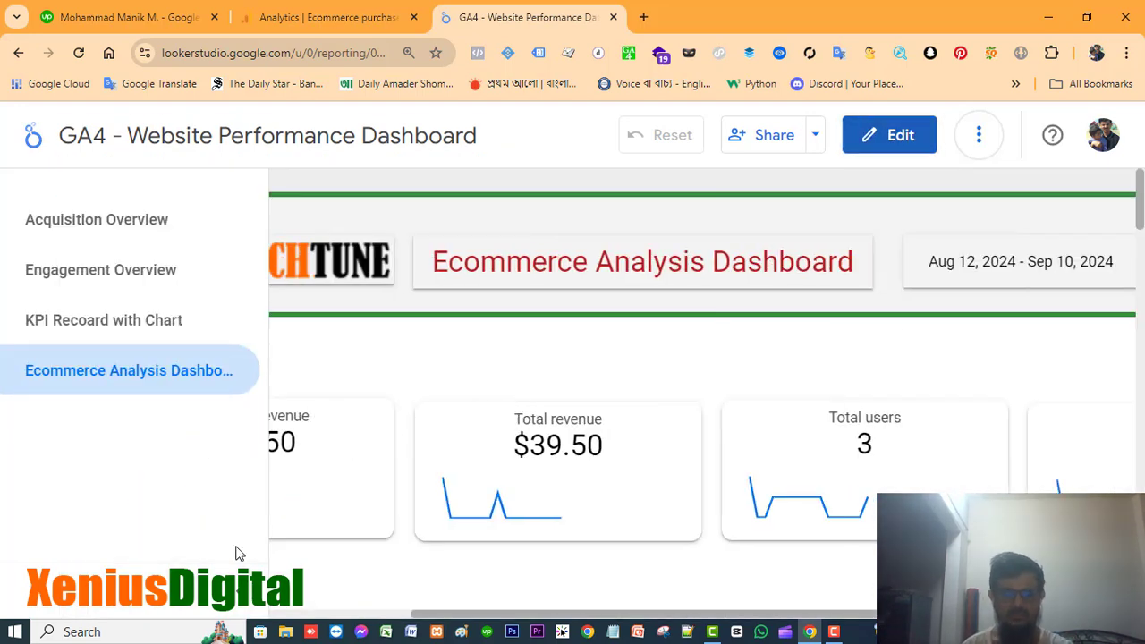
pyautogui.scroll(-3, 1142, 349)
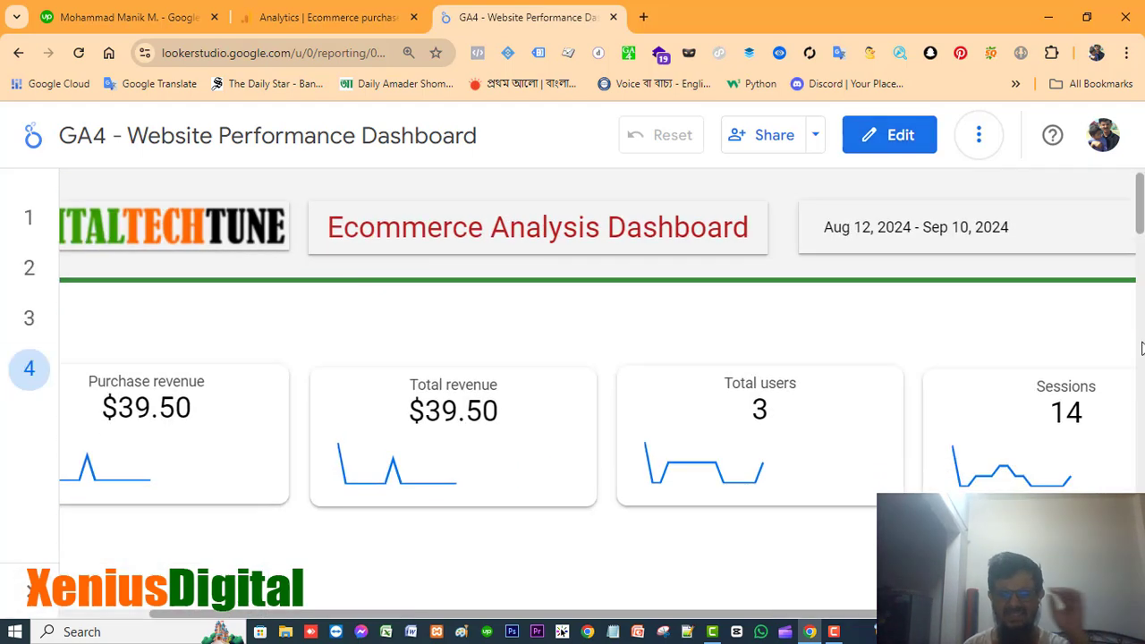
pyautogui.scroll(2, 1142, 349)
pyautogui.scroll(-1, 1142, 349)
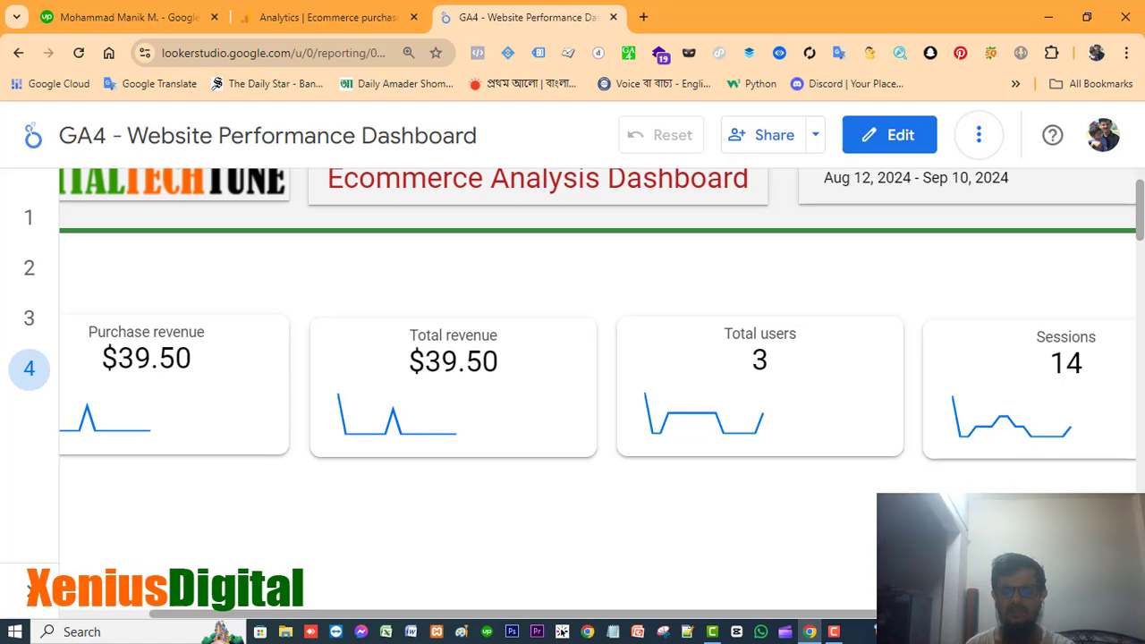
pyautogui.scroll(1, 654, 498)
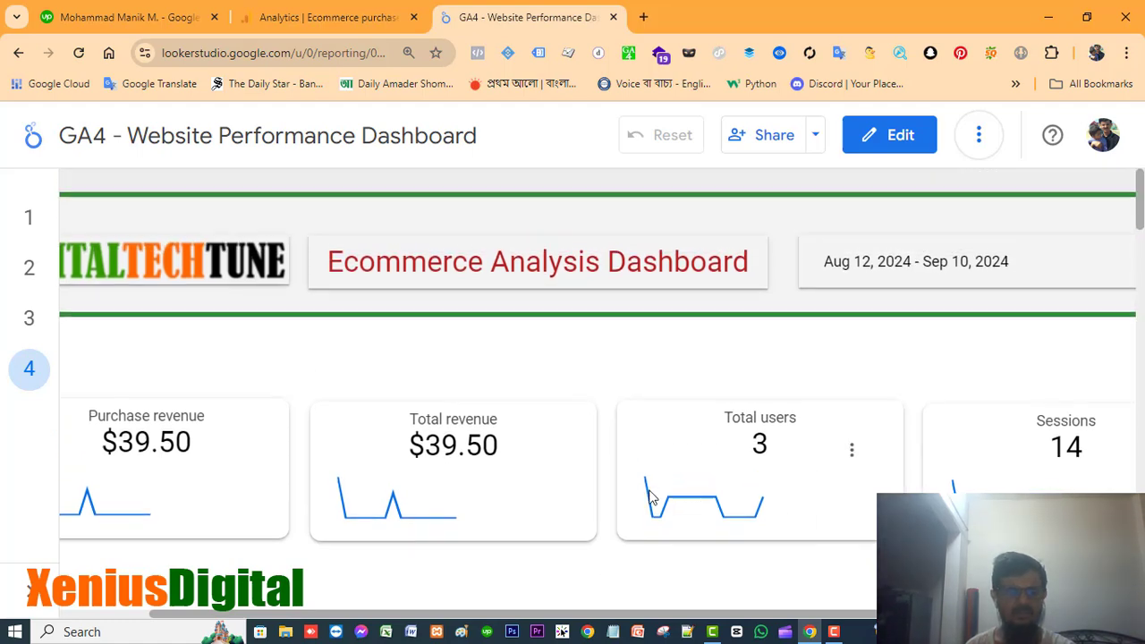
# Step: Check the scorecard row from Purchase revenue to Sessions in the preview, and return the report to edit mode
pyautogui.scroll(-1, 654, 498)
pyautogui.moveTo(219, 617); pyautogui.dragTo(139, 614)
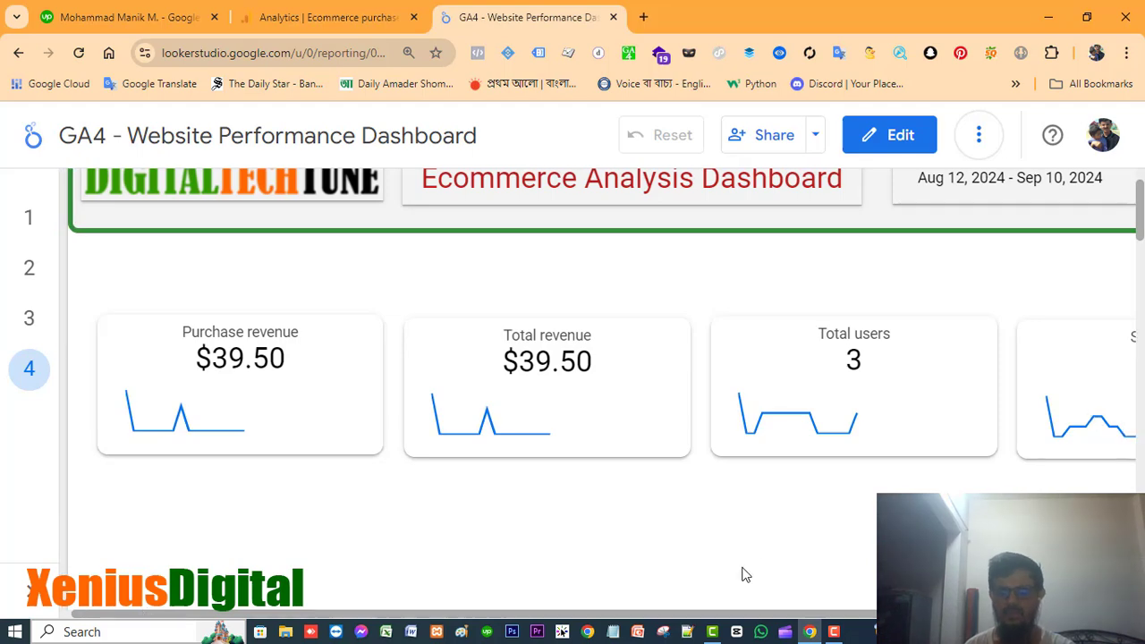
pyautogui.moveTo(727, 615); pyautogui.dragTo(814, 594)
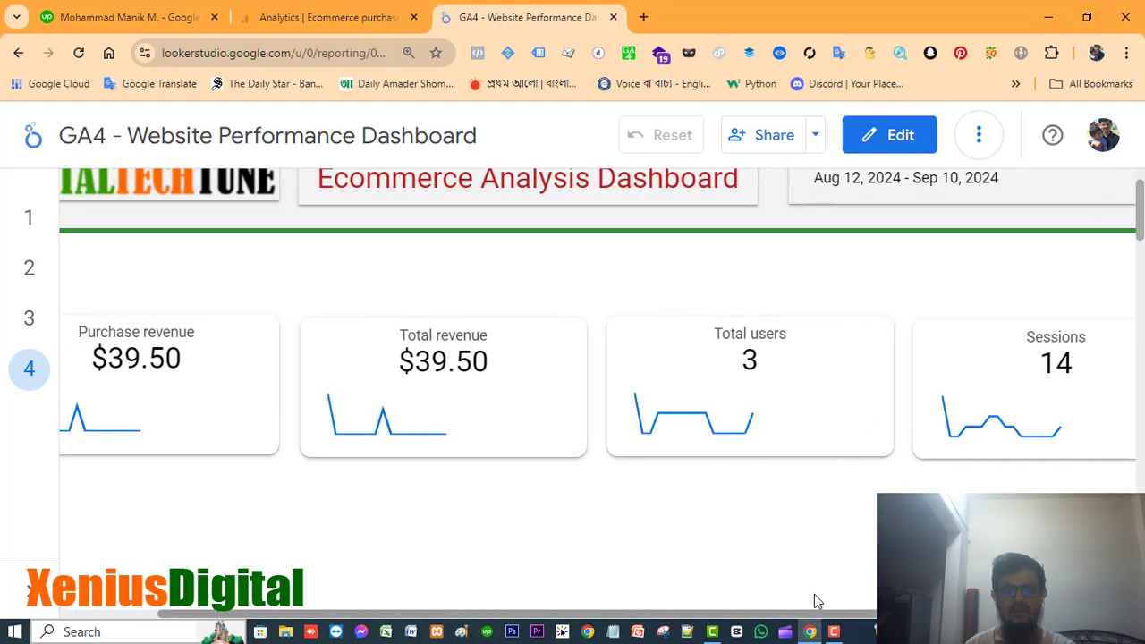
pyautogui.click(900, 138)
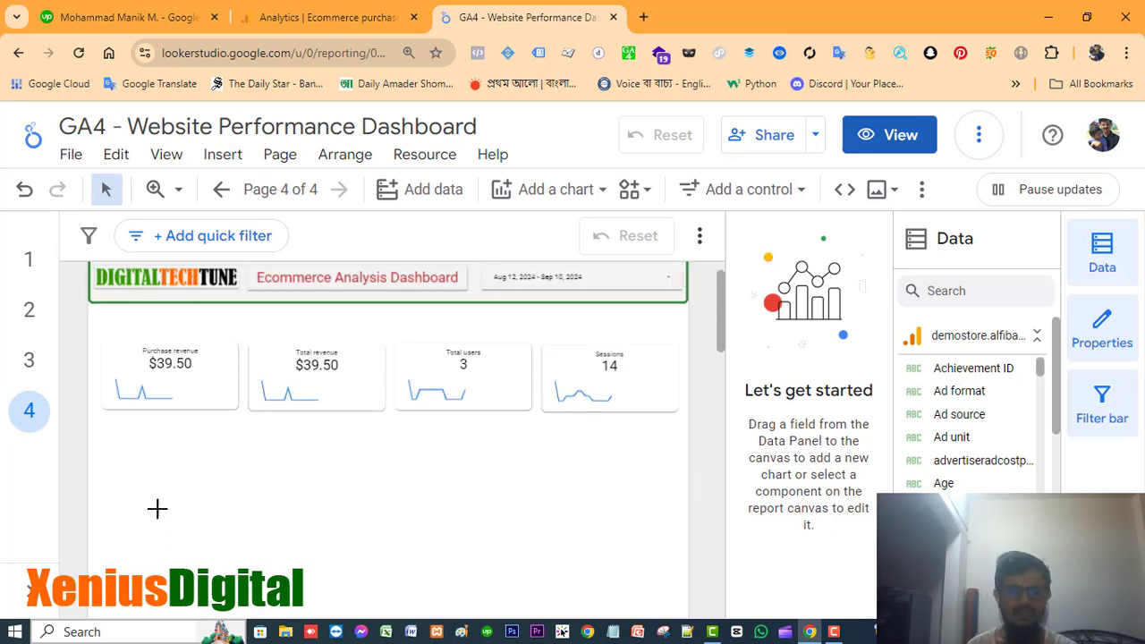
# Step: Insert a plain table below the row of scorecards and fit its width to the page
pyautogui.click(555, 192)
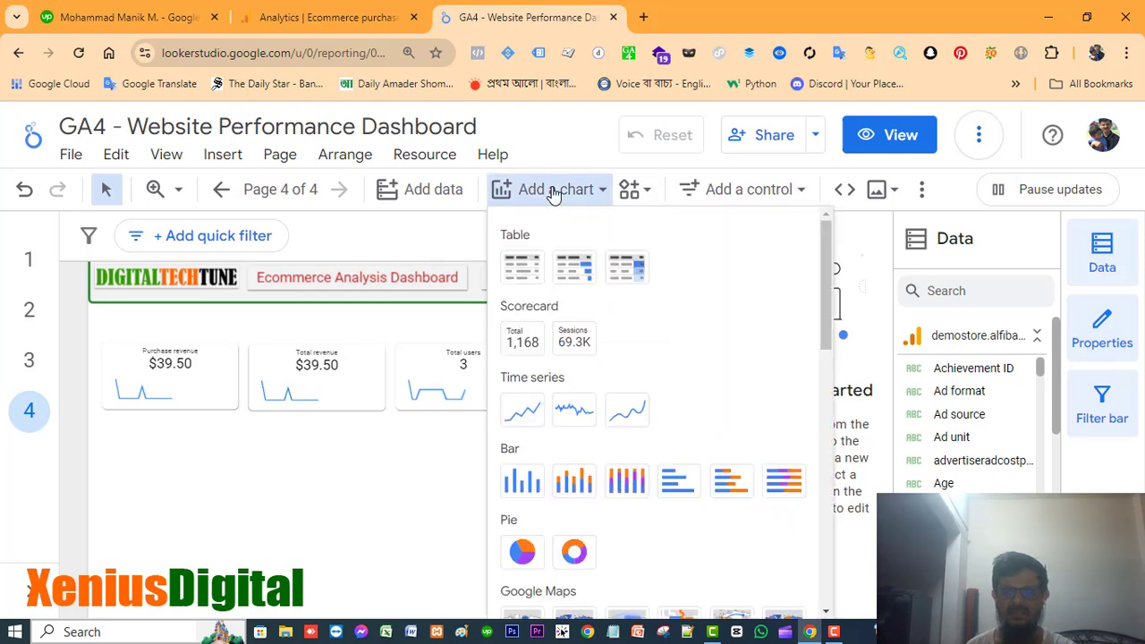
pyautogui.click(524, 273)
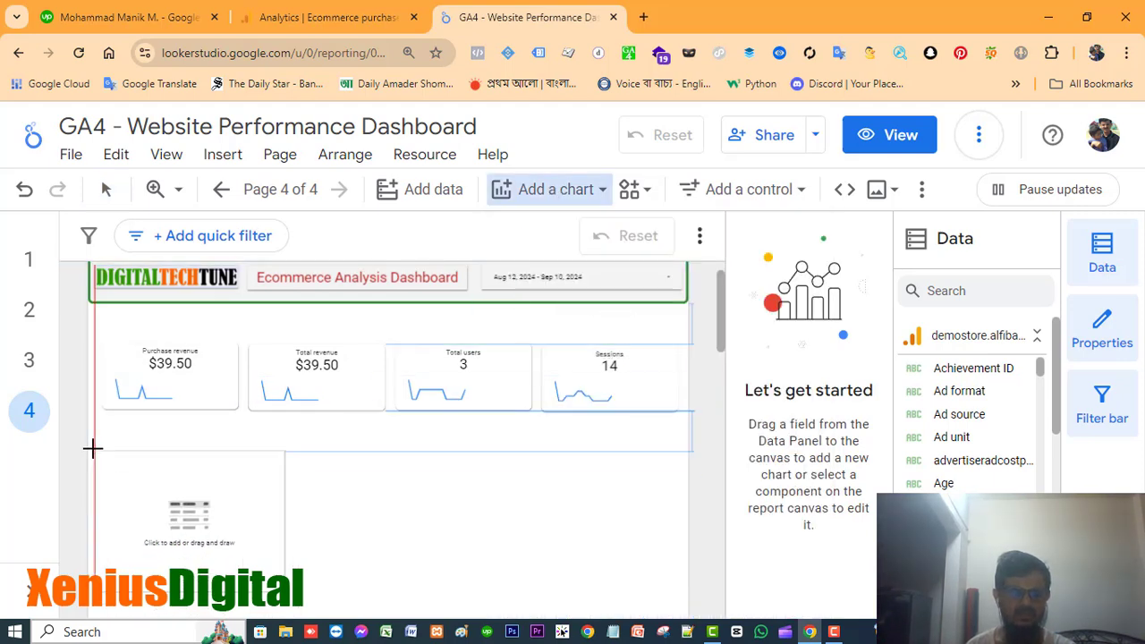
pyautogui.moveTo(92, 447); pyautogui.dragTo(679, 589)
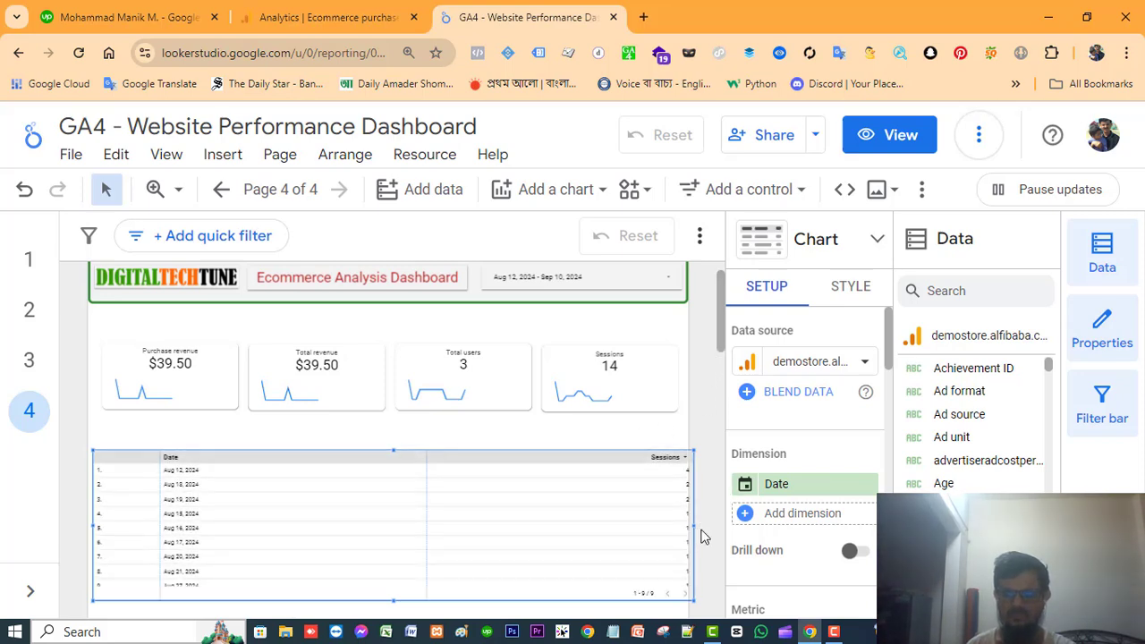
pyautogui.moveTo(695, 526); pyautogui.dragTo(688, 532)
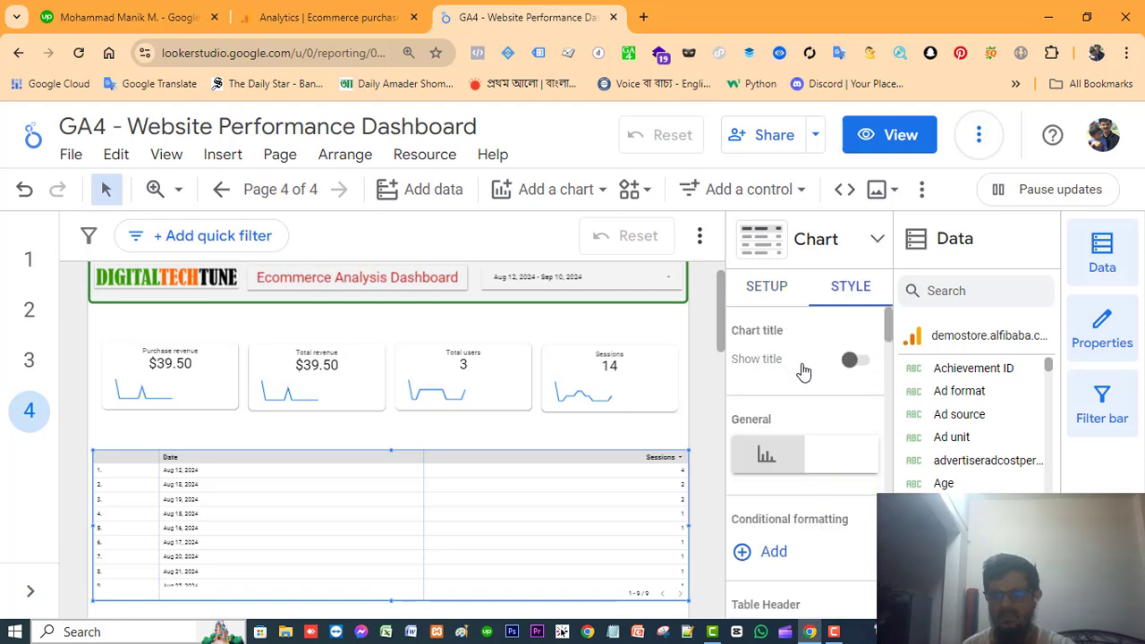
# Step: Turn off row numbers in the body of the new table
pyautogui.scroll(-10, 812, 452)
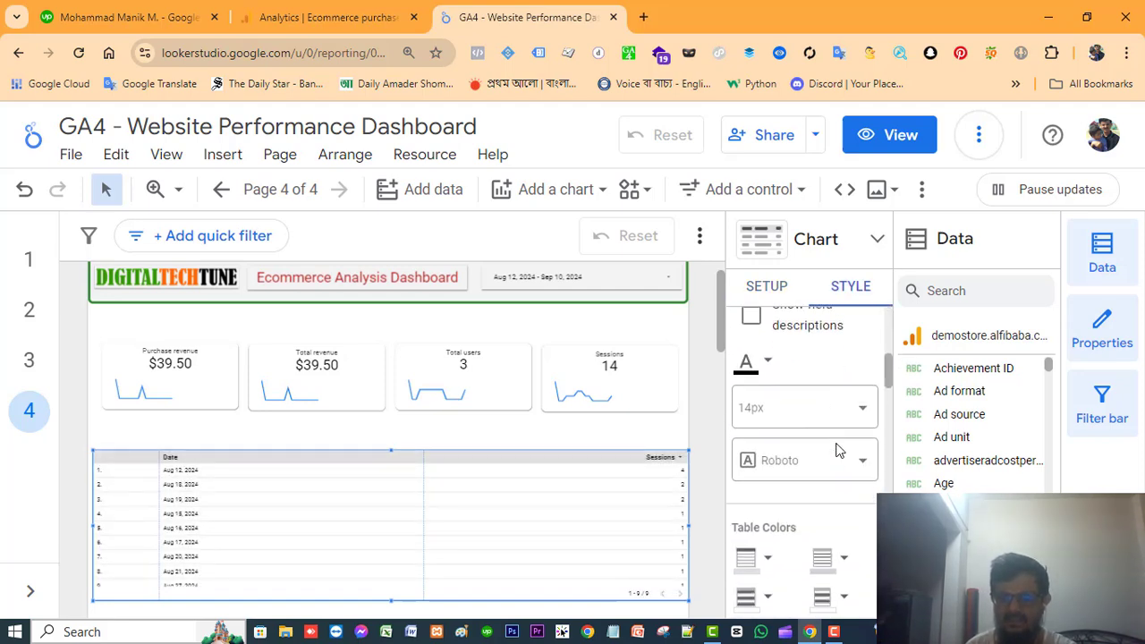
pyautogui.scroll(-2, 832, 452)
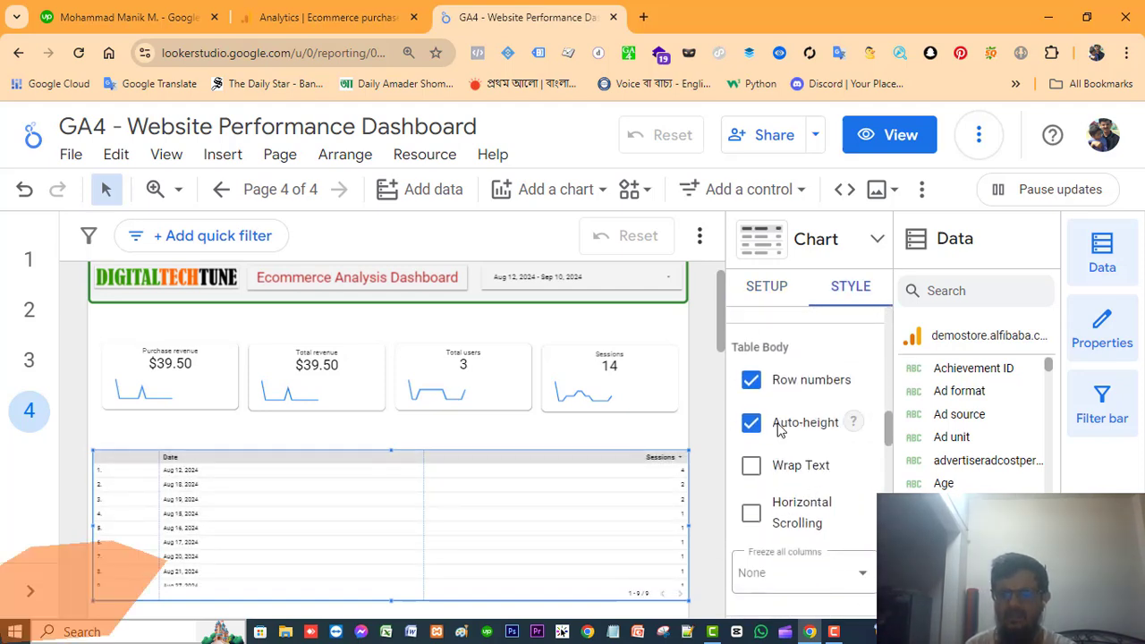
pyautogui.click(752, 380)
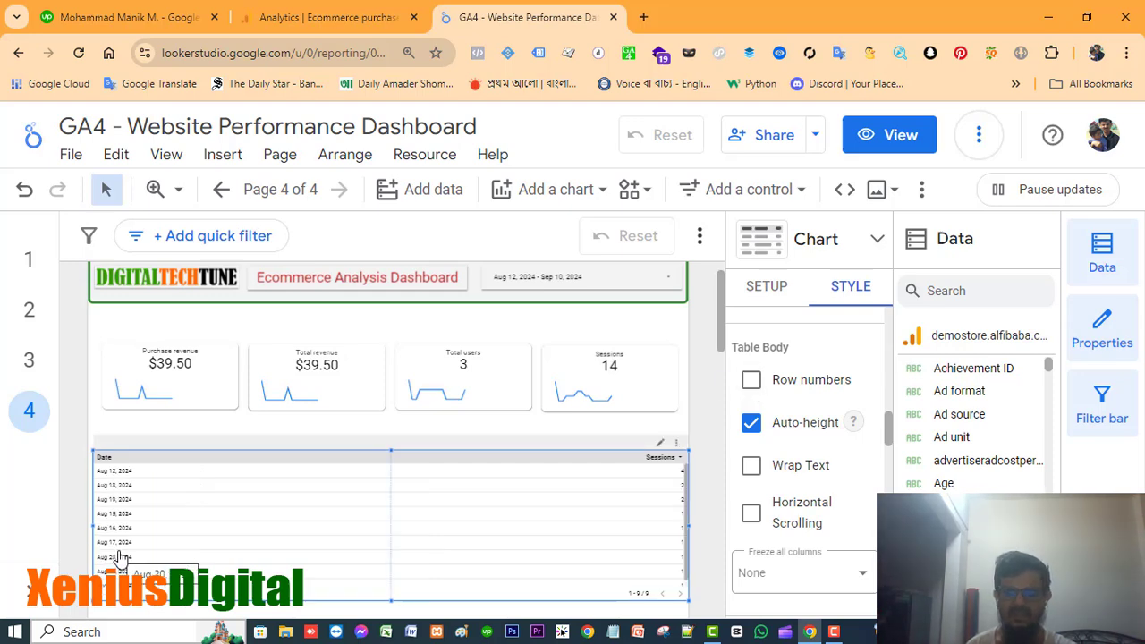
# Step: Check the item name table of the Ecommerce purchases report in Google Analytics, and return to the Looker Studio report
pyautogui.click(295, 17)
pyautogui.scroll(-1, 728, 403)
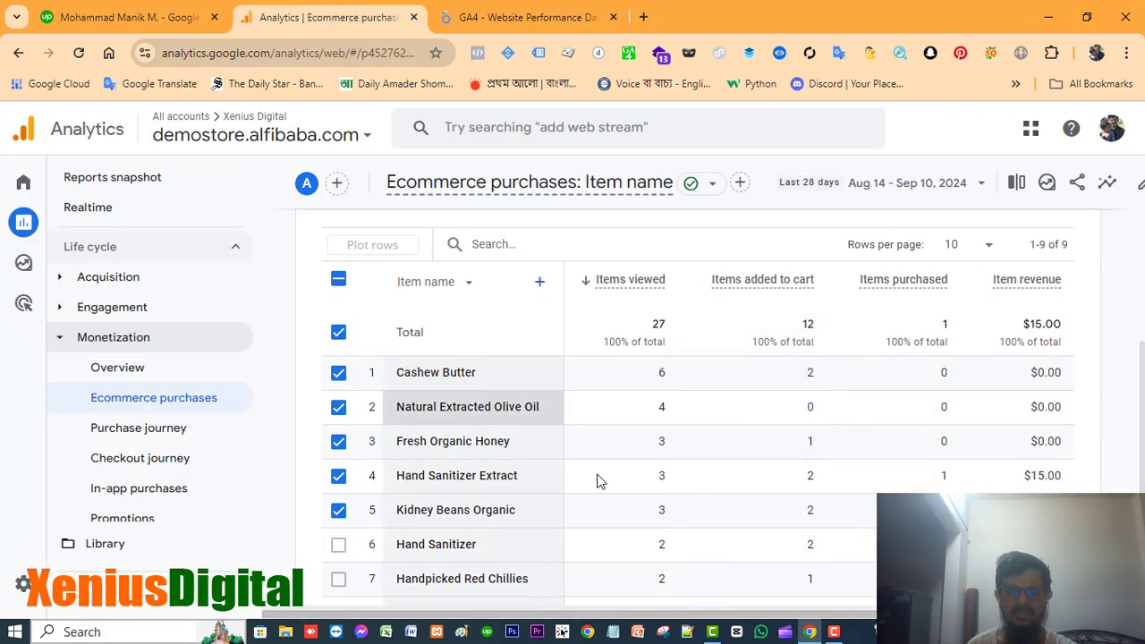
pyautogui.scroll(1, 978, 416)
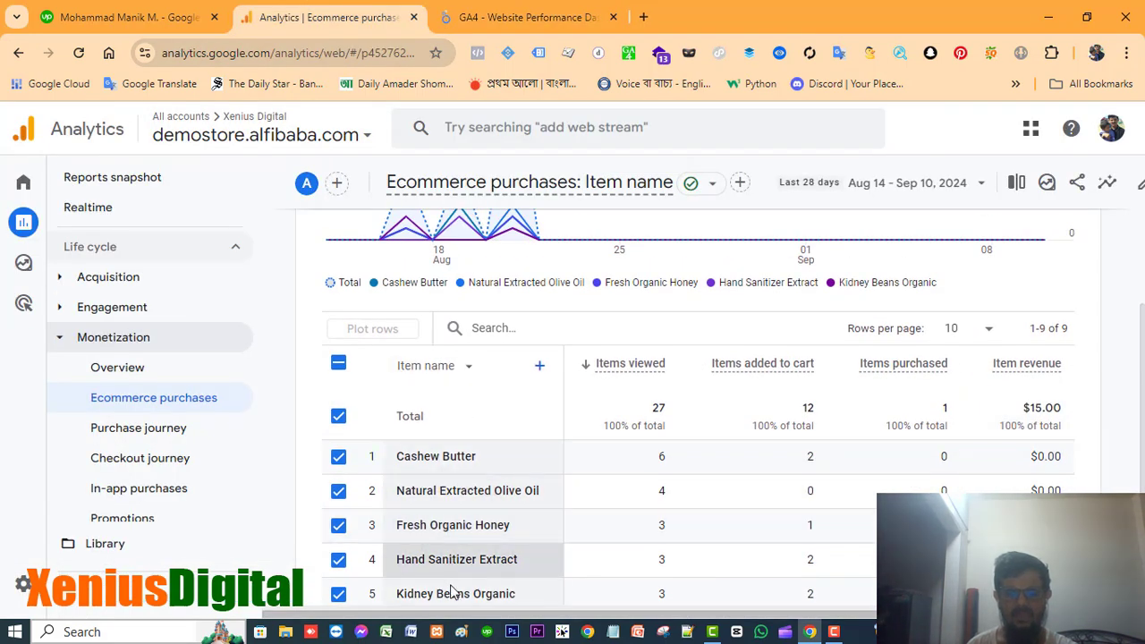
pyautogui.click(519, 17)
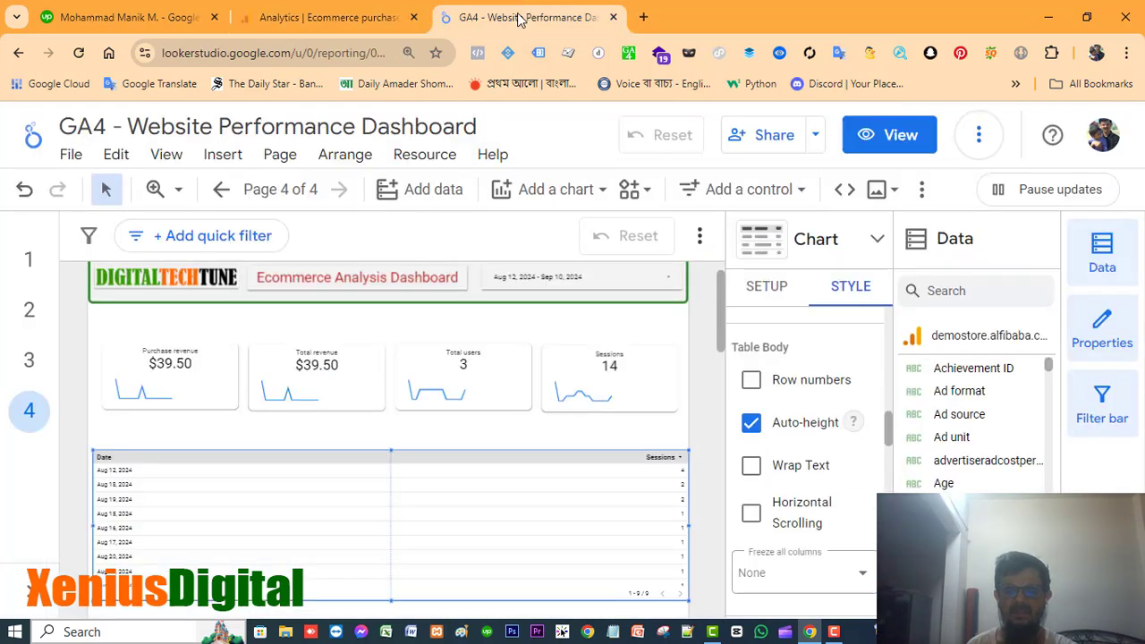
# Step: Look through the table's data setup, including its dimension, metrics, summary row, sort, date range and filter options
pyautogui.click(756, 290)
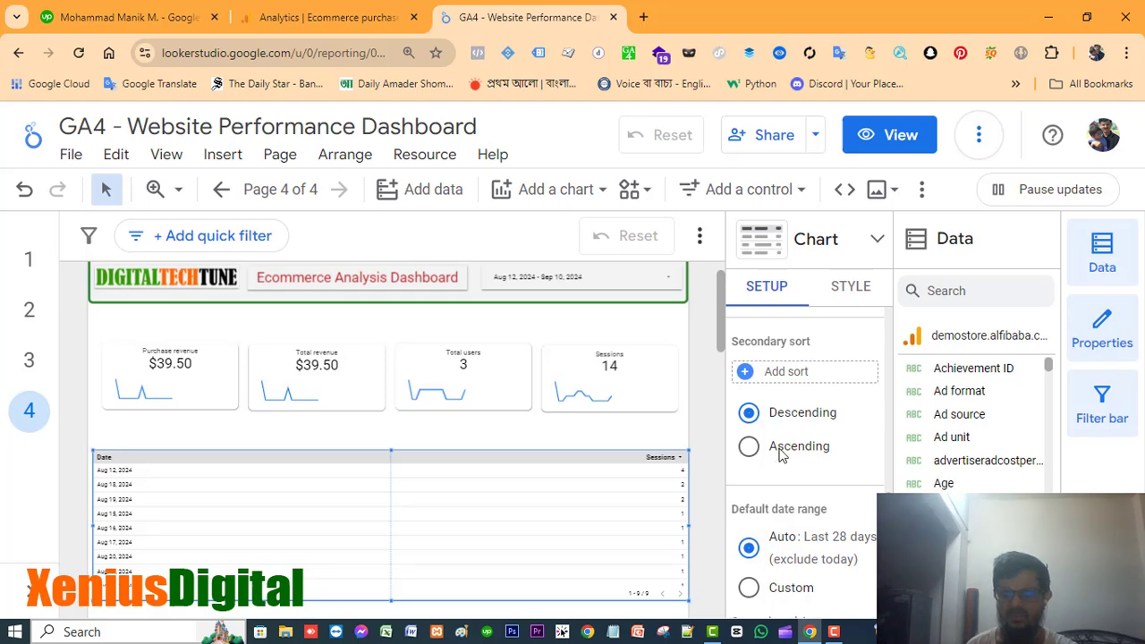
pyautogui.scroll(-3, 805, 448)
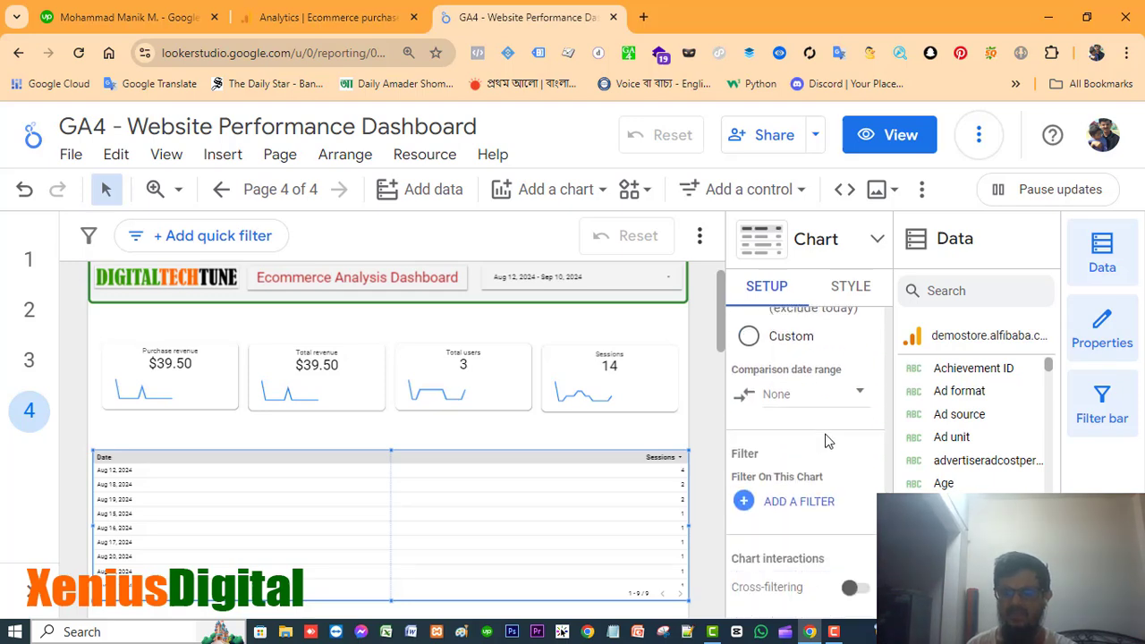
pyautogui.scroll(-1, 826, 439)
pyautogui.scroll(3, 830, 439)
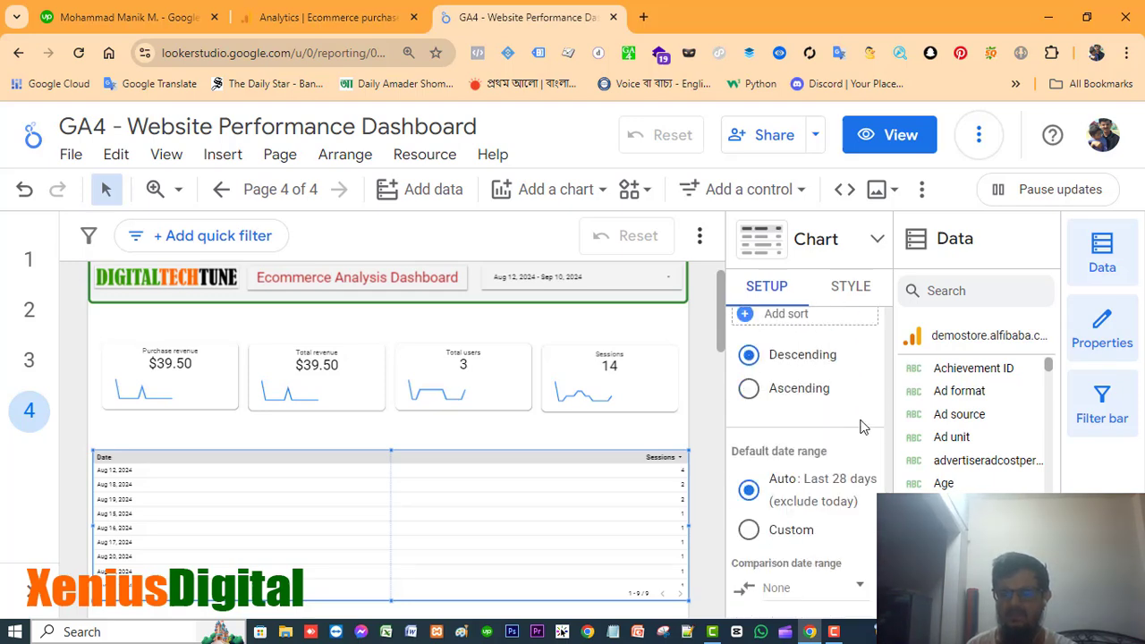
pyautogui.scroll(4, 862, 427)
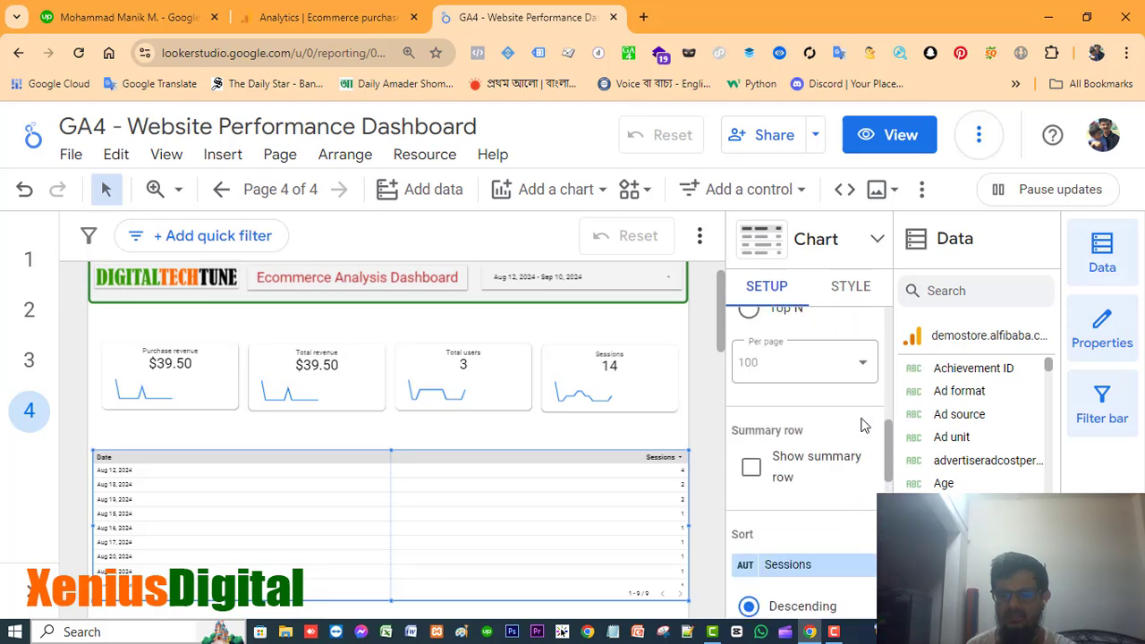
pyautogui.scroll(-1, 862, 425)
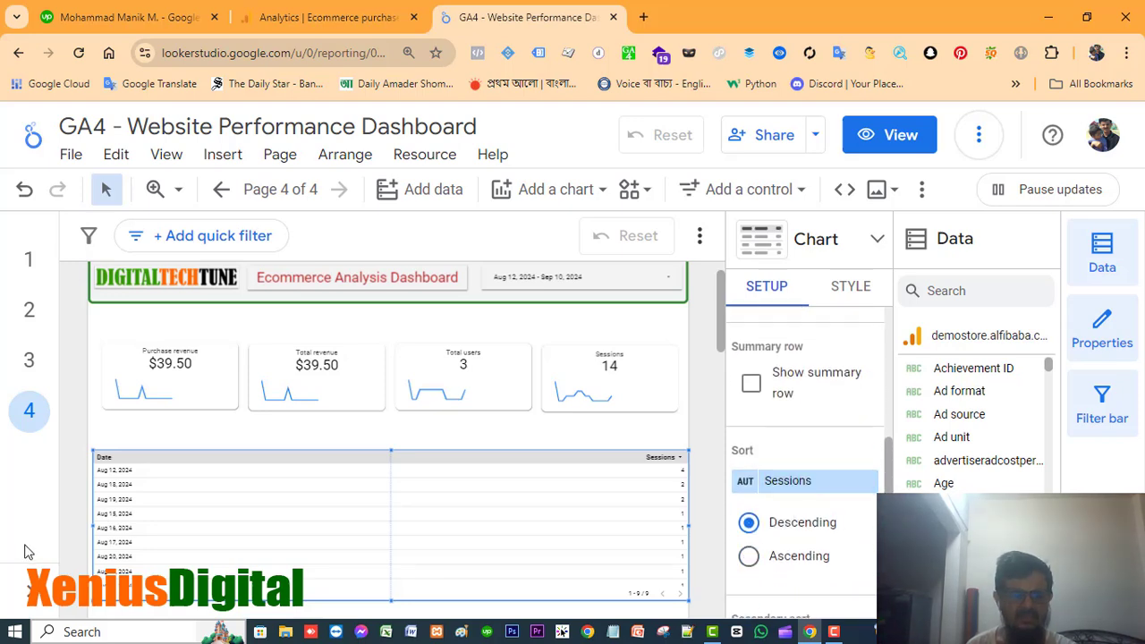
pyautogui.scroll(6, 798, 477)
pyautogui.scroll(-1, 798, 477)
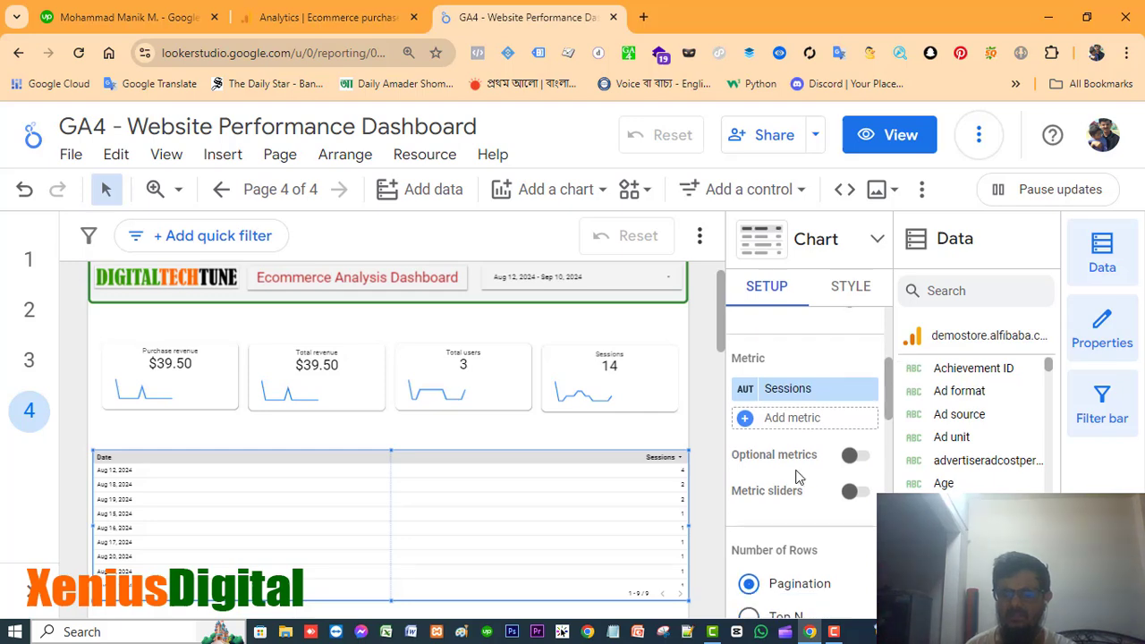
pyautogui.scroll(1, 753, 405)
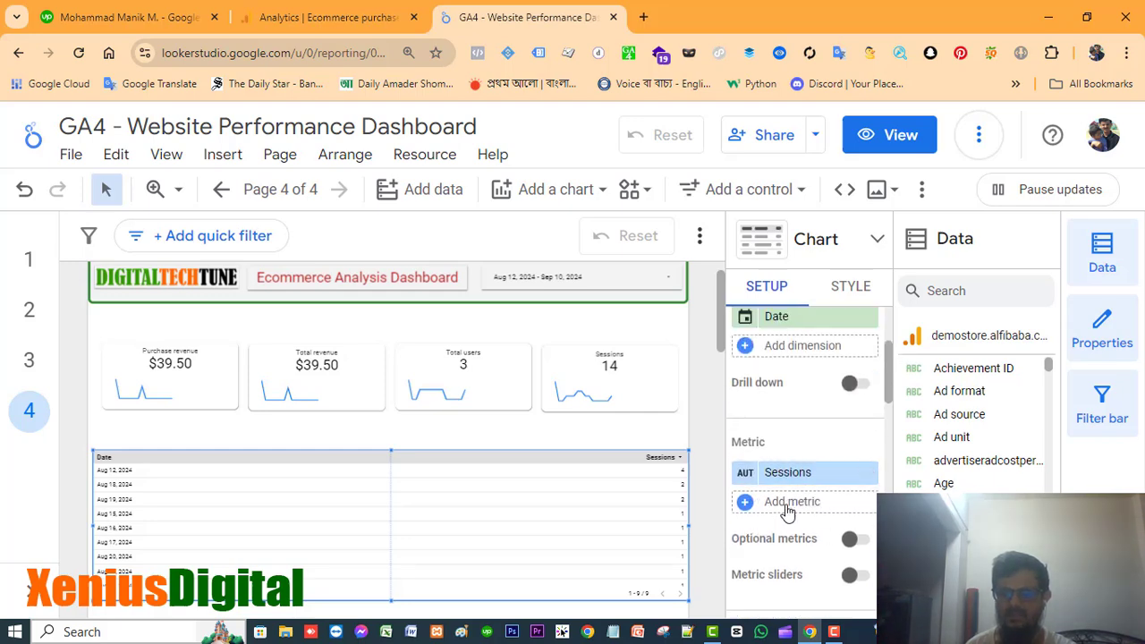
pyautogui.scroll(2, 844, 475)
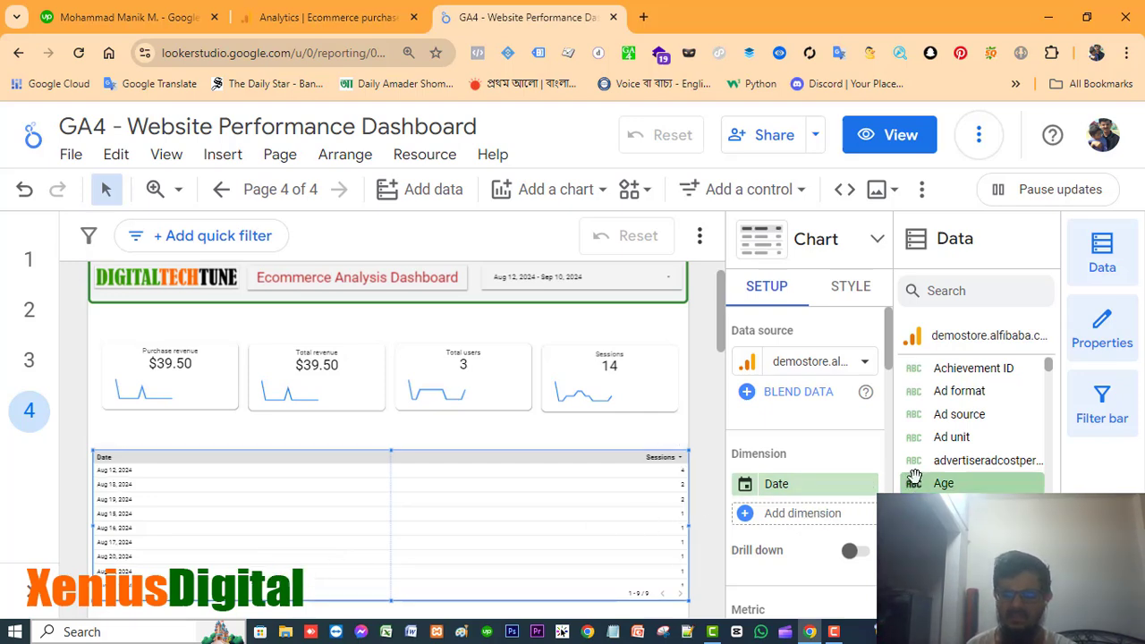
pyautogui.scroll(-1, 916, 475)
pyautogui.scroll(-2, 832, 505)
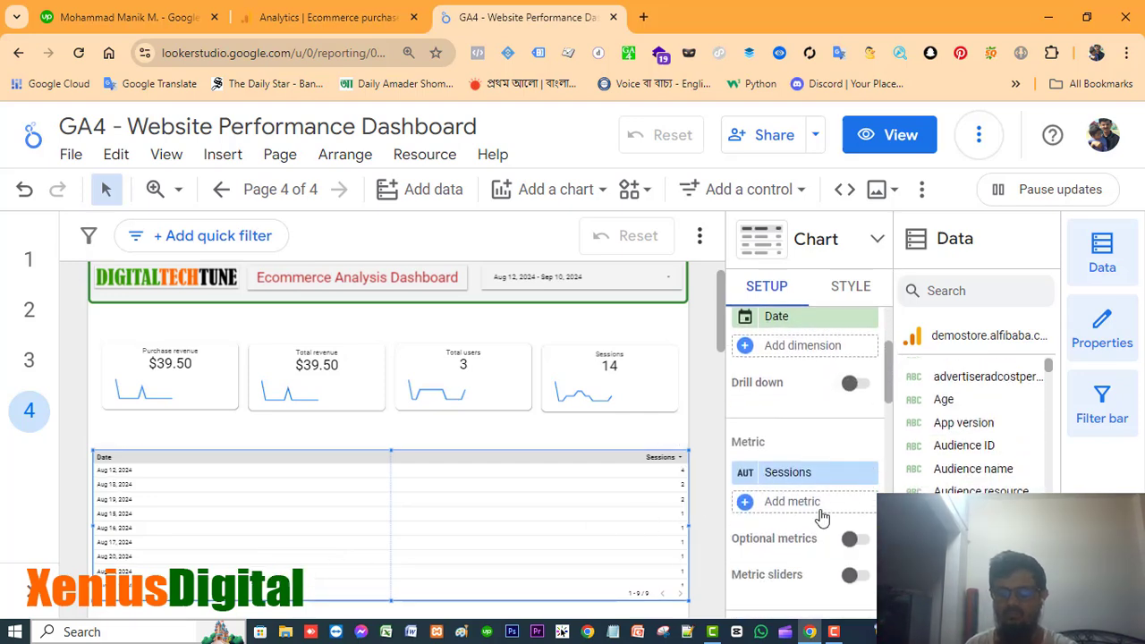
pyautogui.click(780, 503)
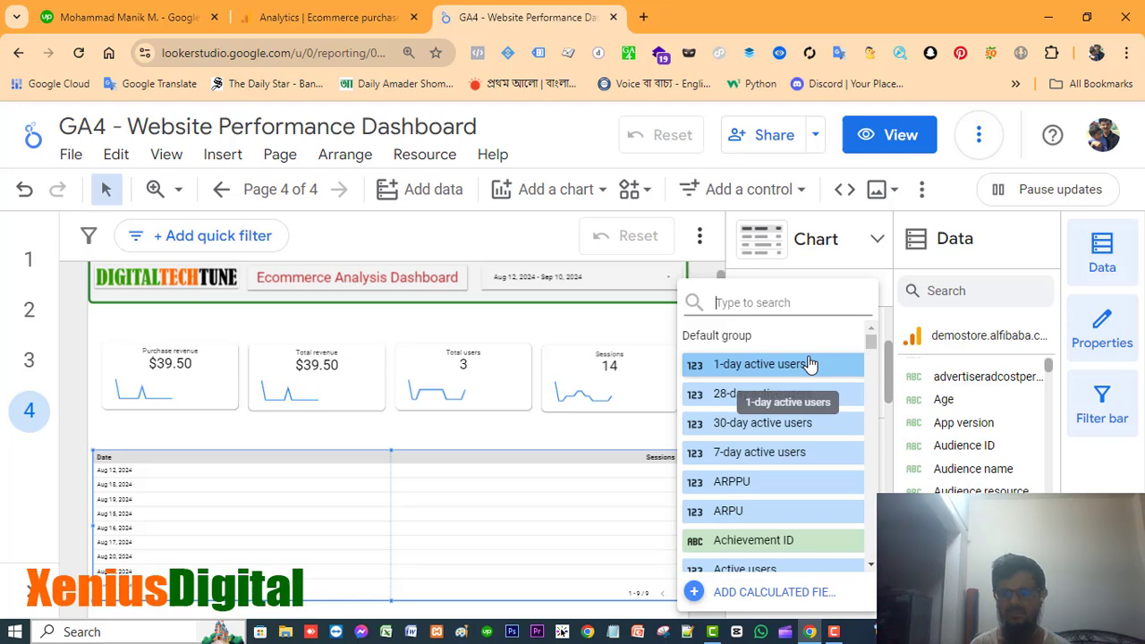
pyautogui.click(582, 531)
pyautogui.scroll(3, 875, 476)
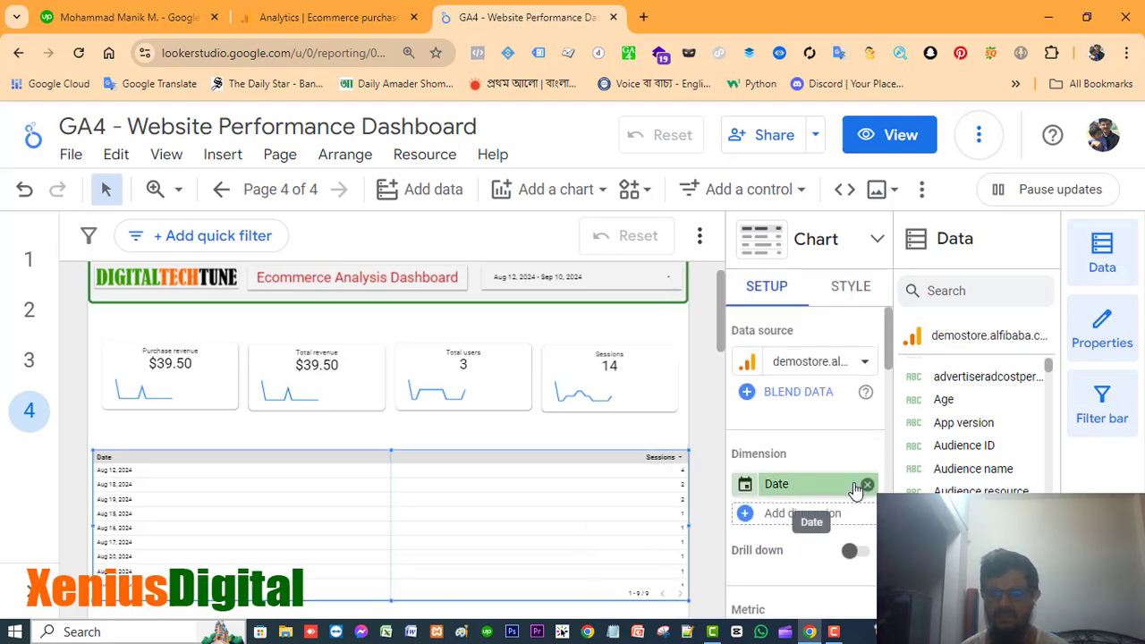
# Step: Search the dimensions available to add to the table for "item" and look through the matching fields
pyautogui.scroll(-1, 803, 449)
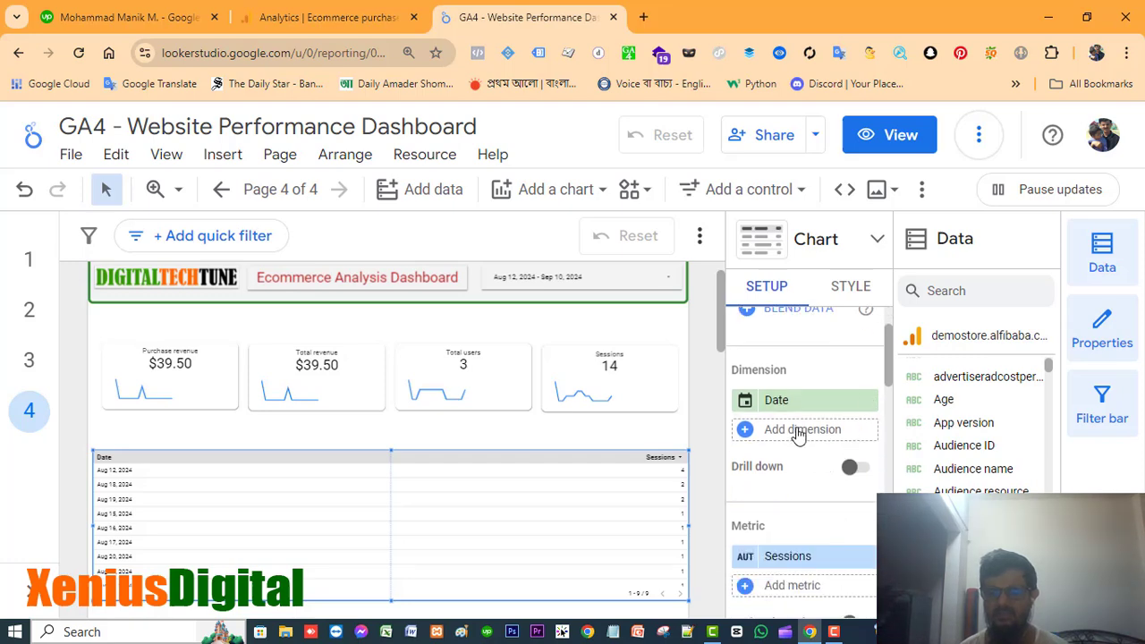
pyautogui.click(799, 431)
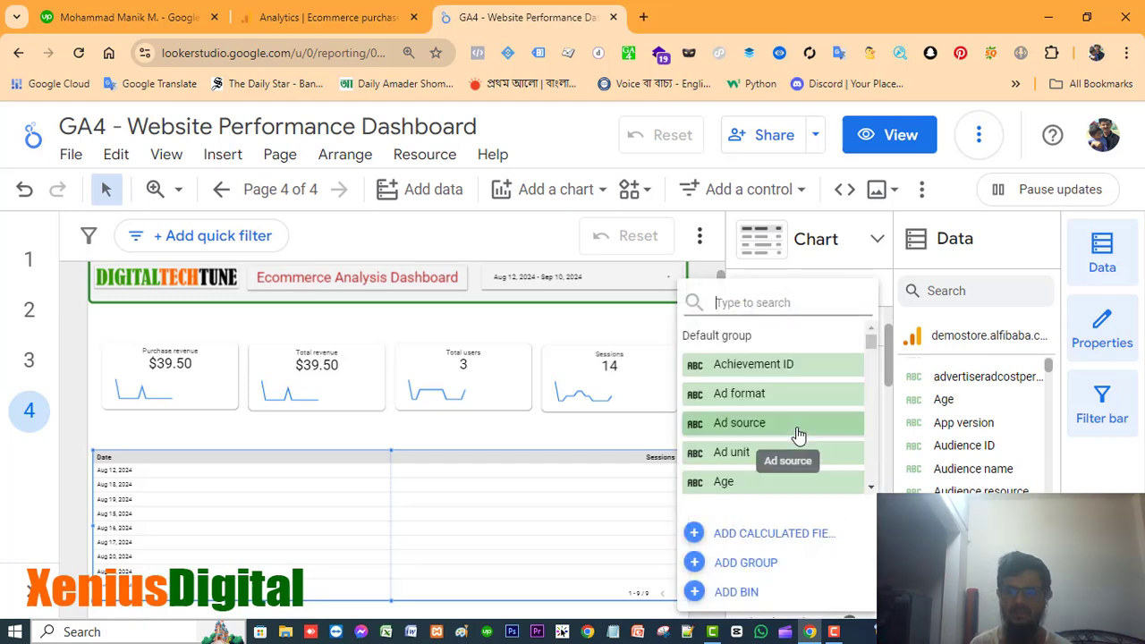
pyautogui.write('items')
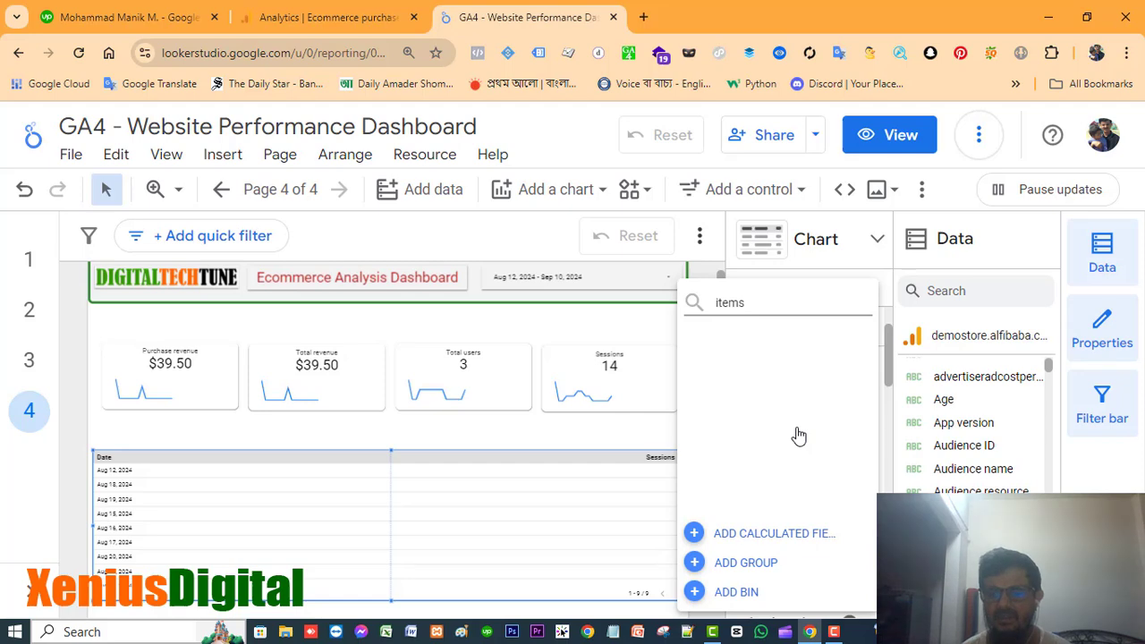
pyautogui.press('BackSpace')
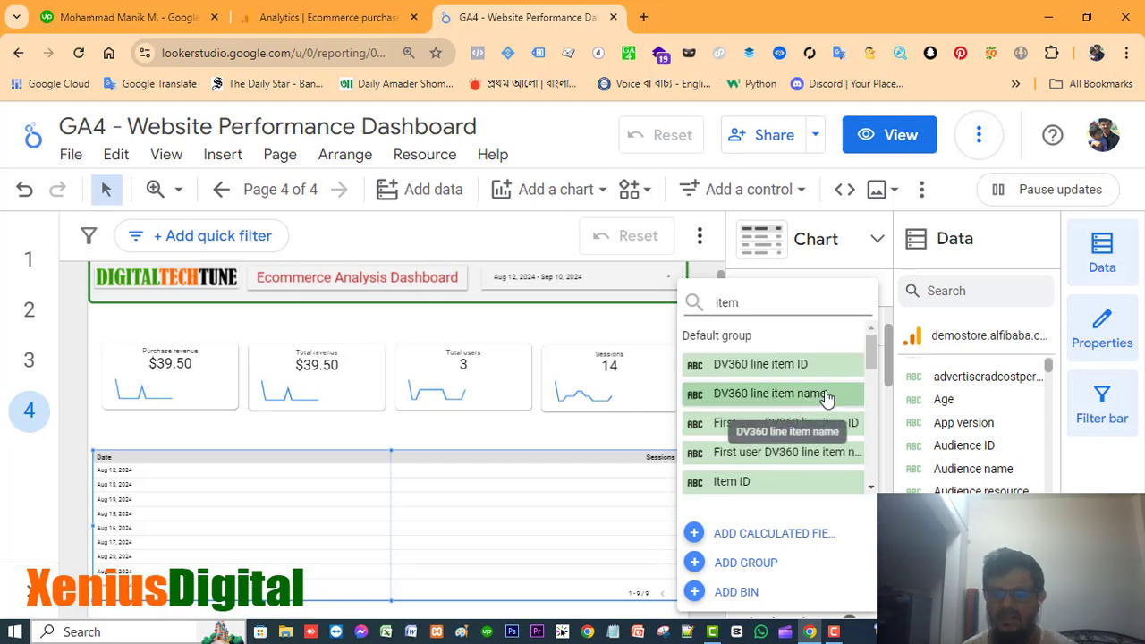
pyautogui.scroll(-5, 828, 396)
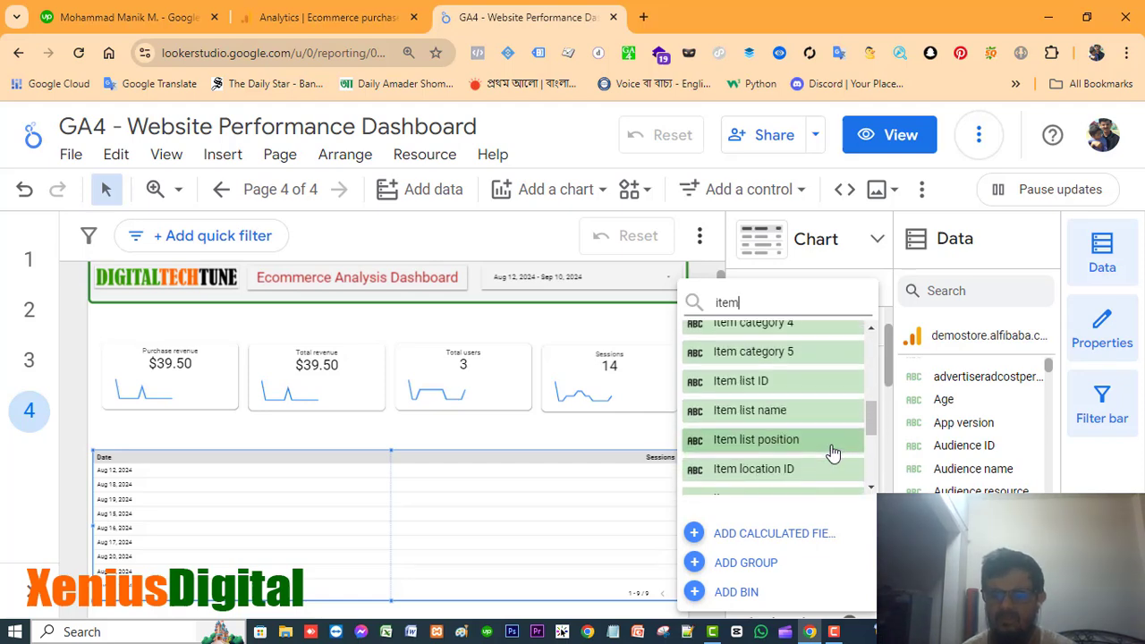
pyautogui.scroll(-5, 831, 398)
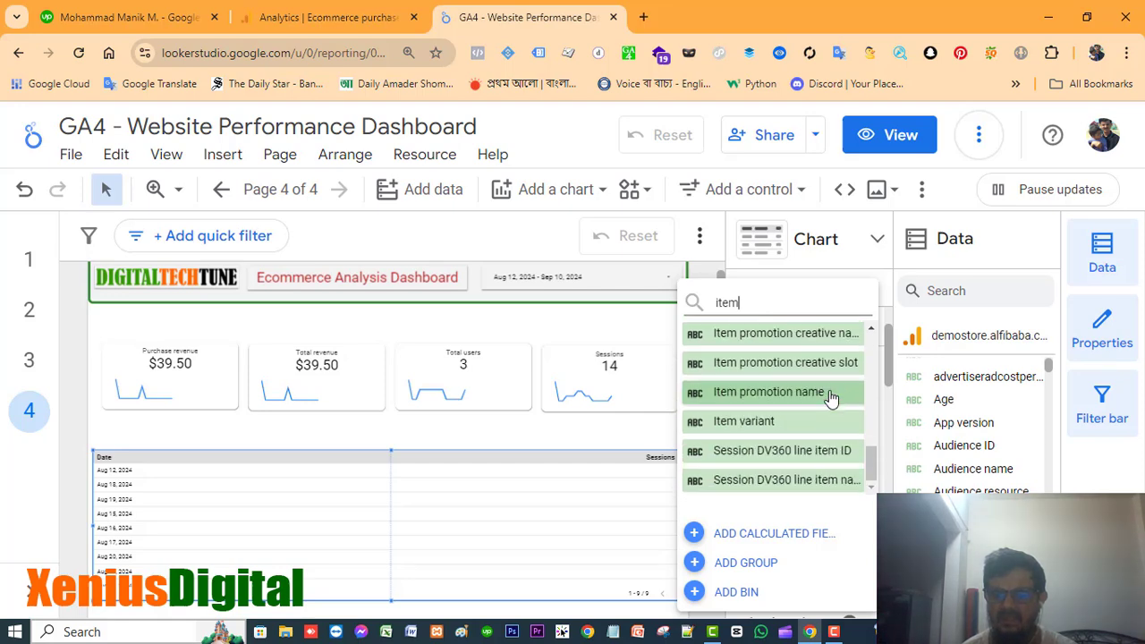
pyautogui.scroll(5, 831, 397)
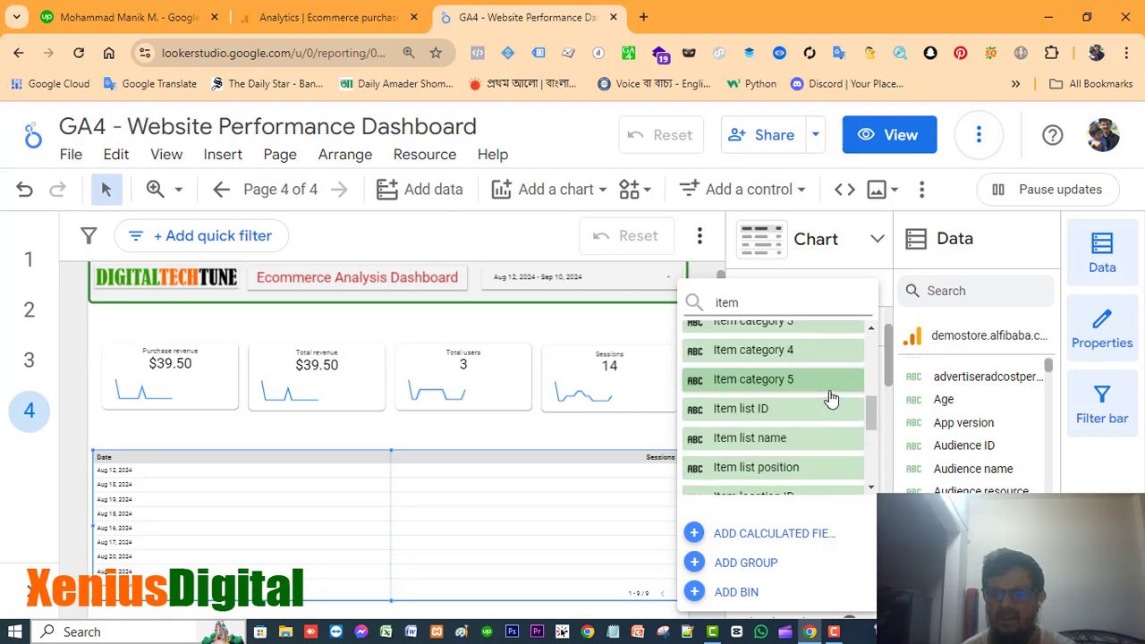
pyautogui.scroll(3, 831, 398)
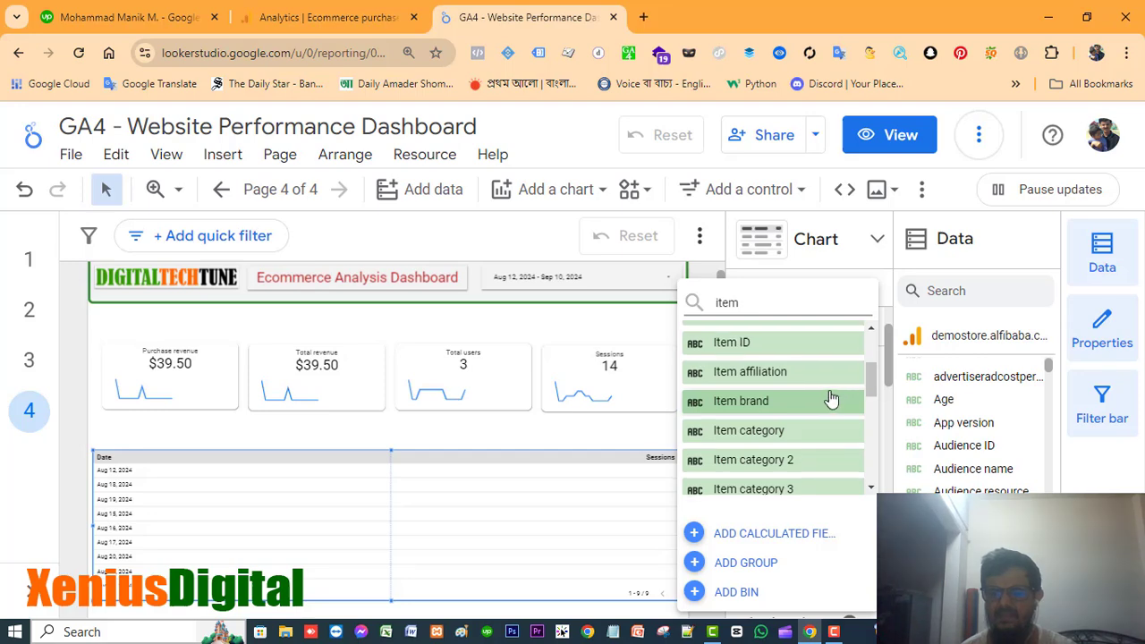
pyautogui.scroll(1, 829, 391)
pyautogui.scroll(1, 830, 397)
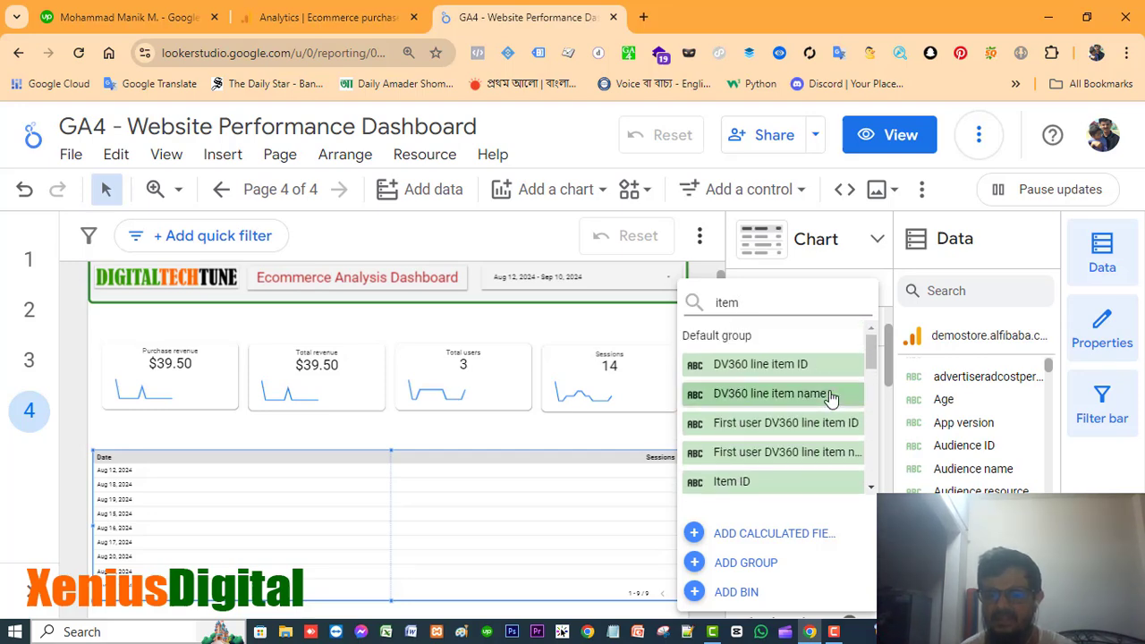
# Step: Replace the table's Date dimension with Item name, after checking the item column in the Google Analytics Ecommerce purchases report
pyautogui.click(320, 17)
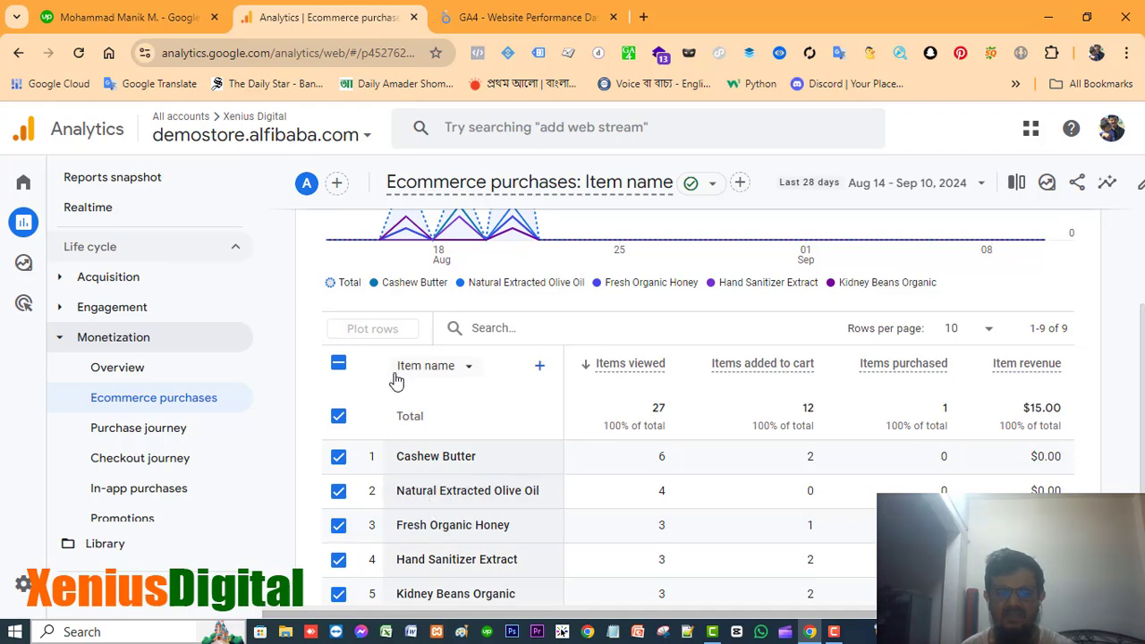
pyautogui.scroll(1, 481, 469)
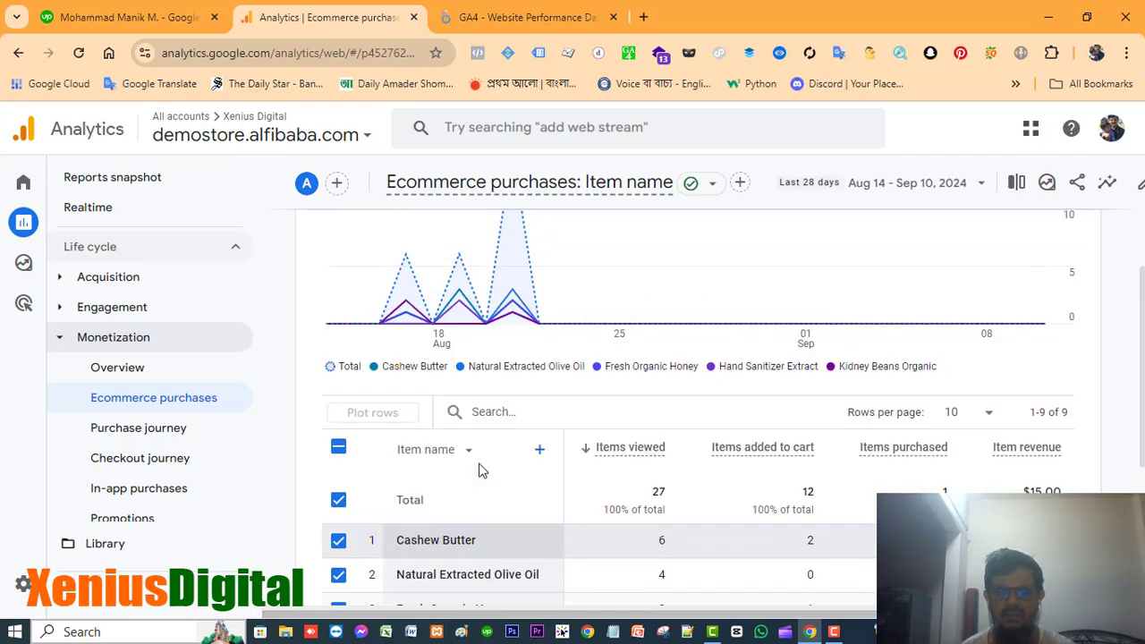
pyautogui.click(531, 25)
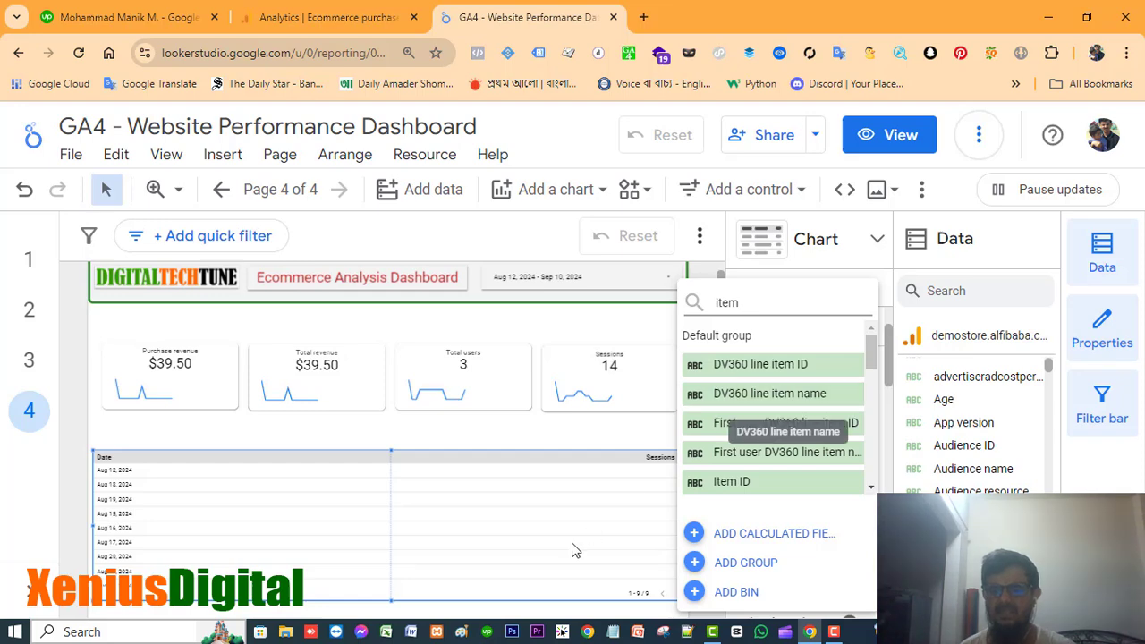
pyautogui.write('item n')
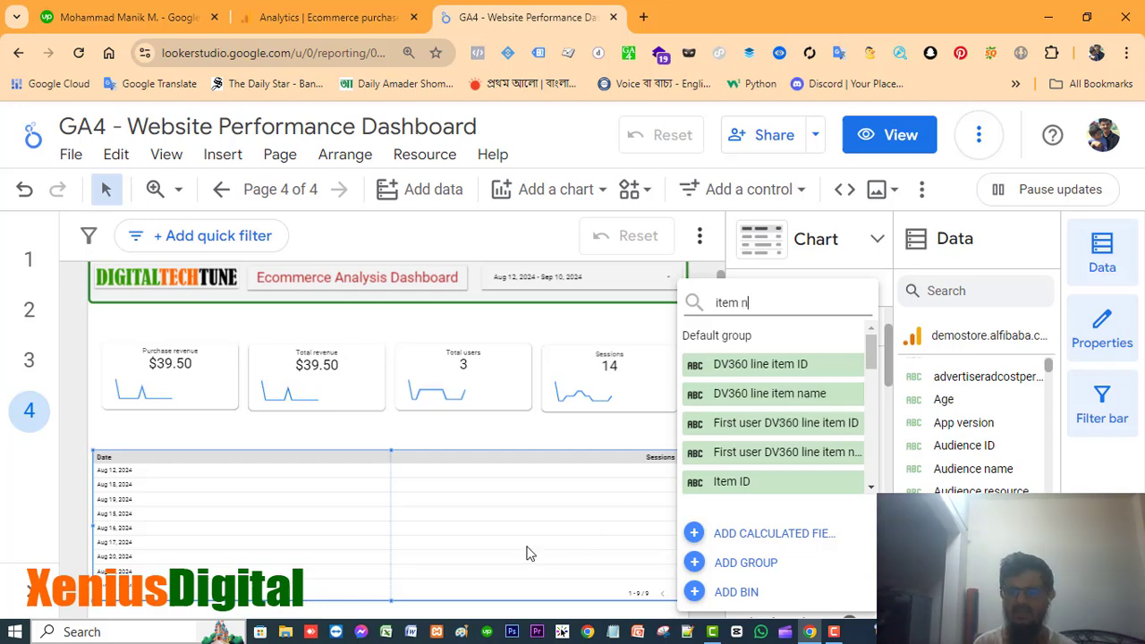
pyautogui.write('mae')
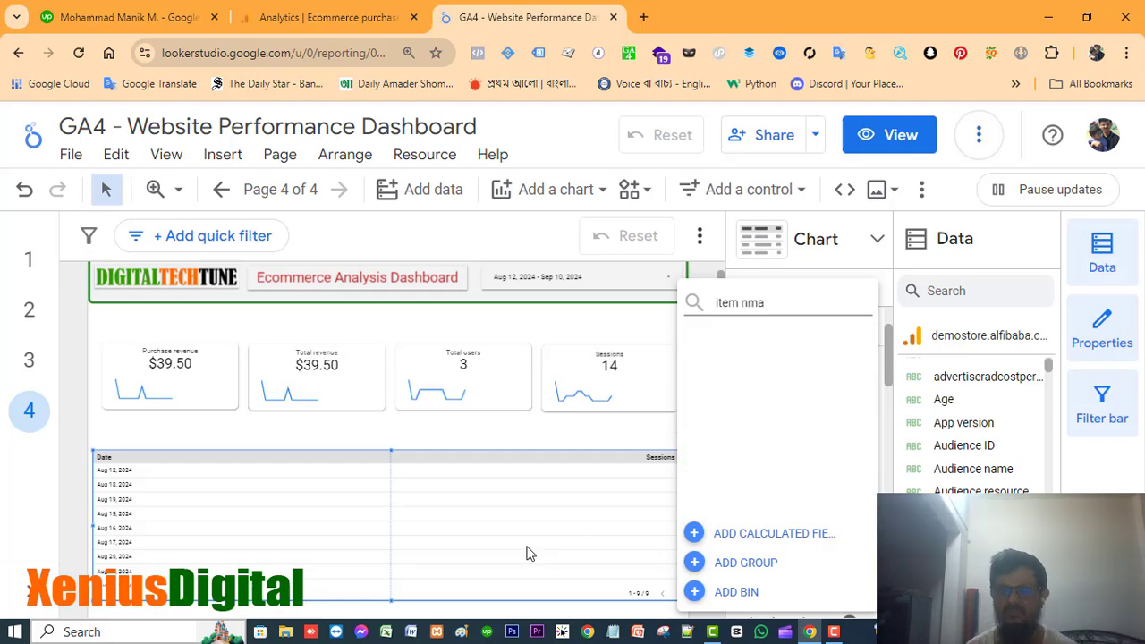
pyautogui.press('BackSpace')
pyautogui.press('BackSpace')
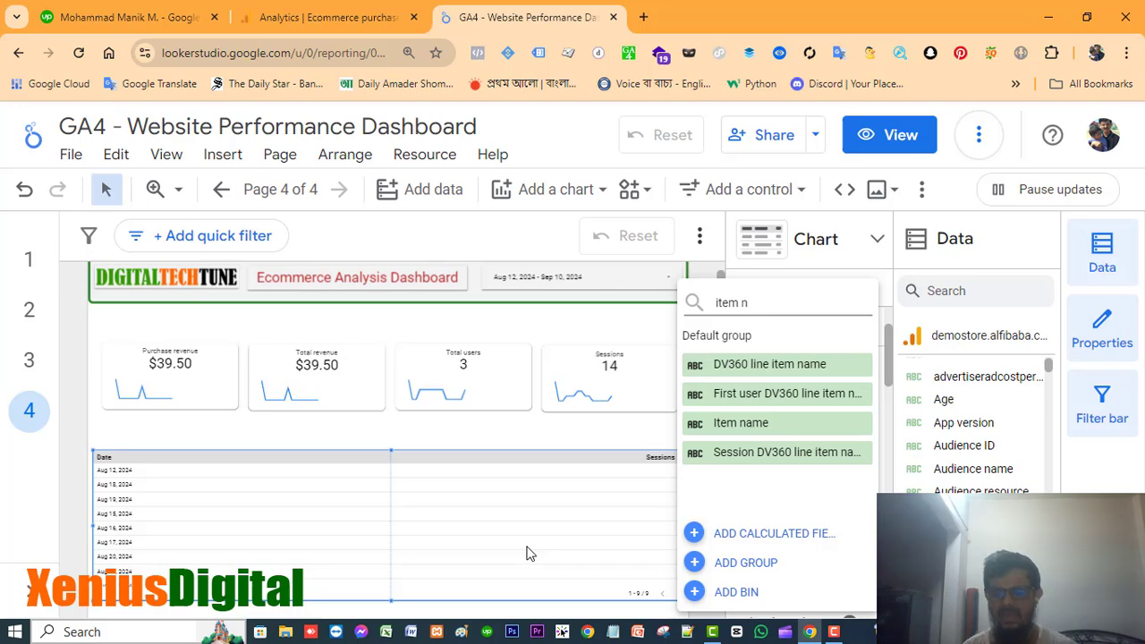
pyautogui.click(750, 429)
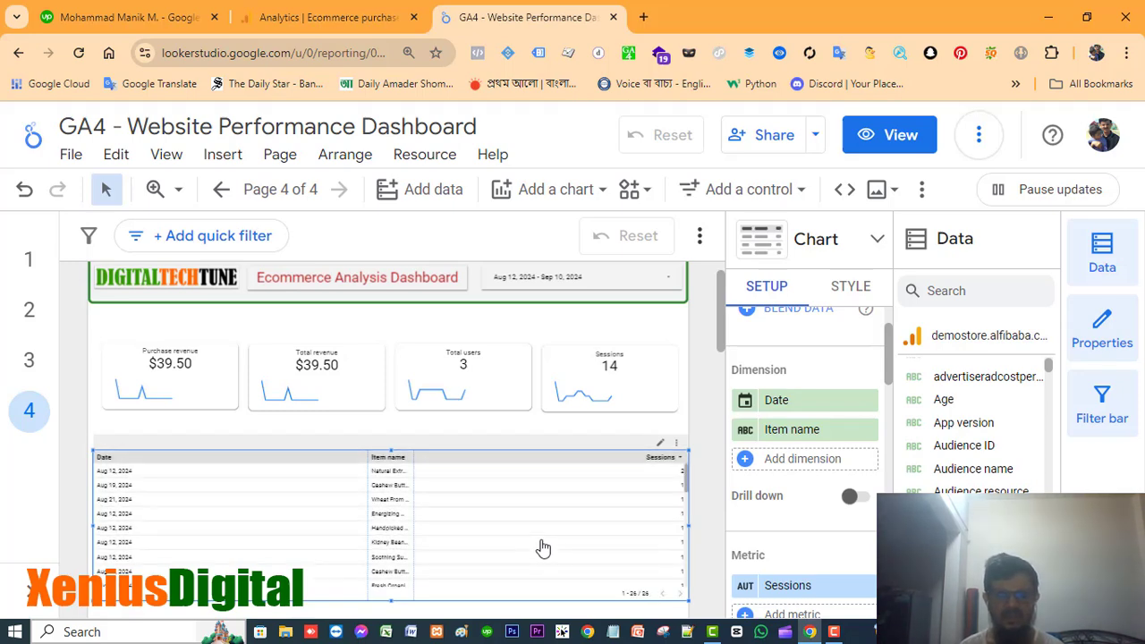
pyautogui.click(868, 403)
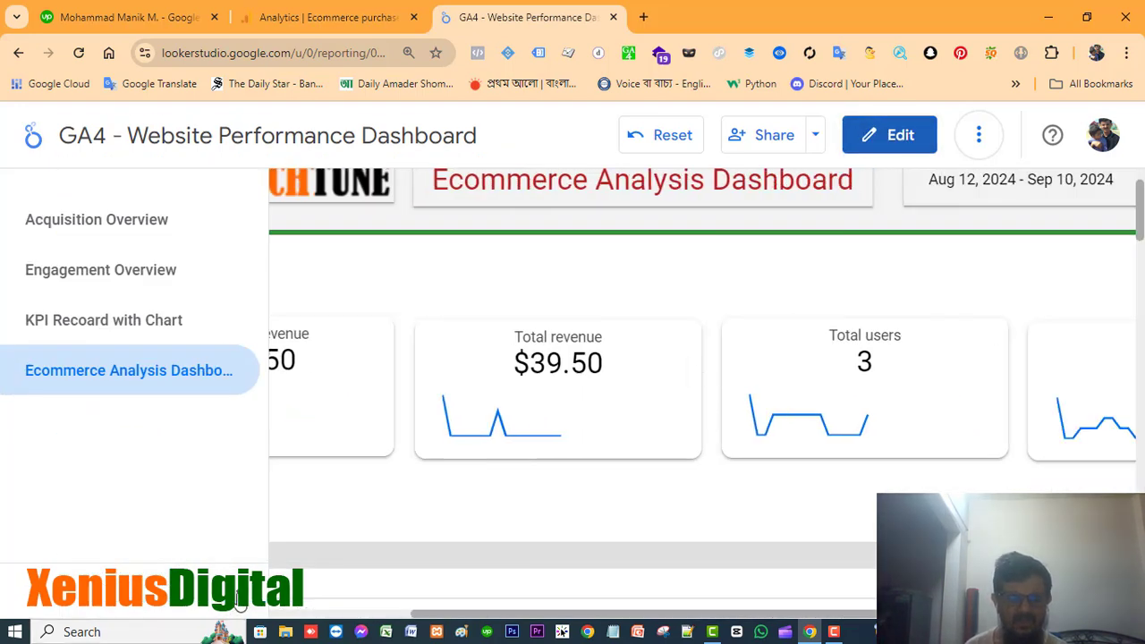
# Step: Review the item name rows of the table on the Ecommerce Analysis Dashboard page in view mode
pyautogui.scroll(-3, 899, 405)
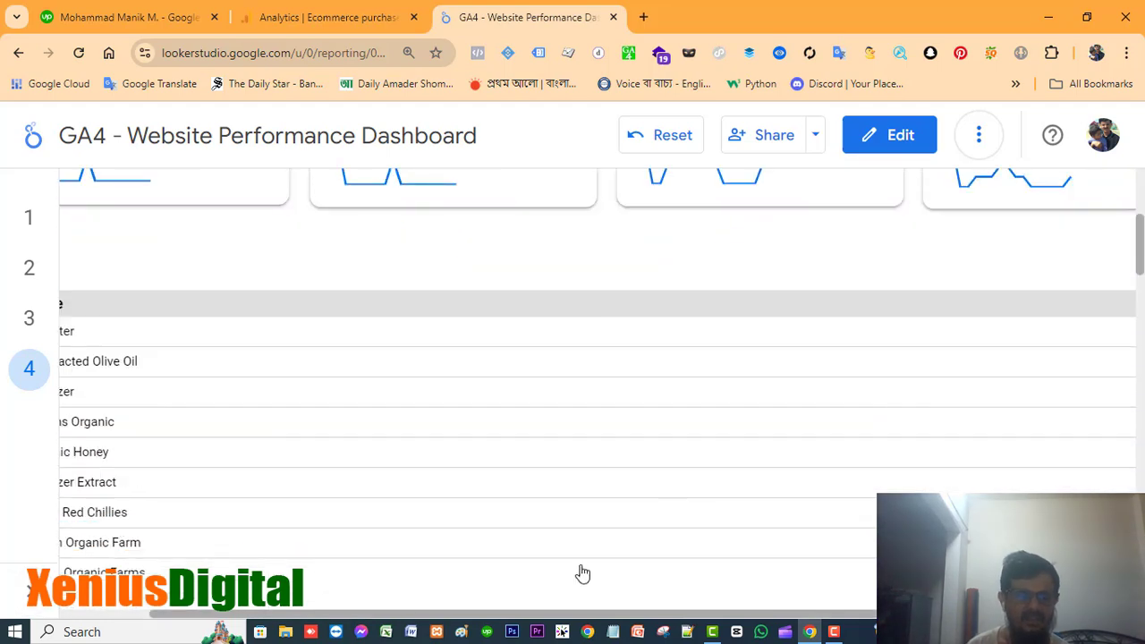
pyautogui.moveTo(559, 613); pyautogui.dragTo(472, 617)
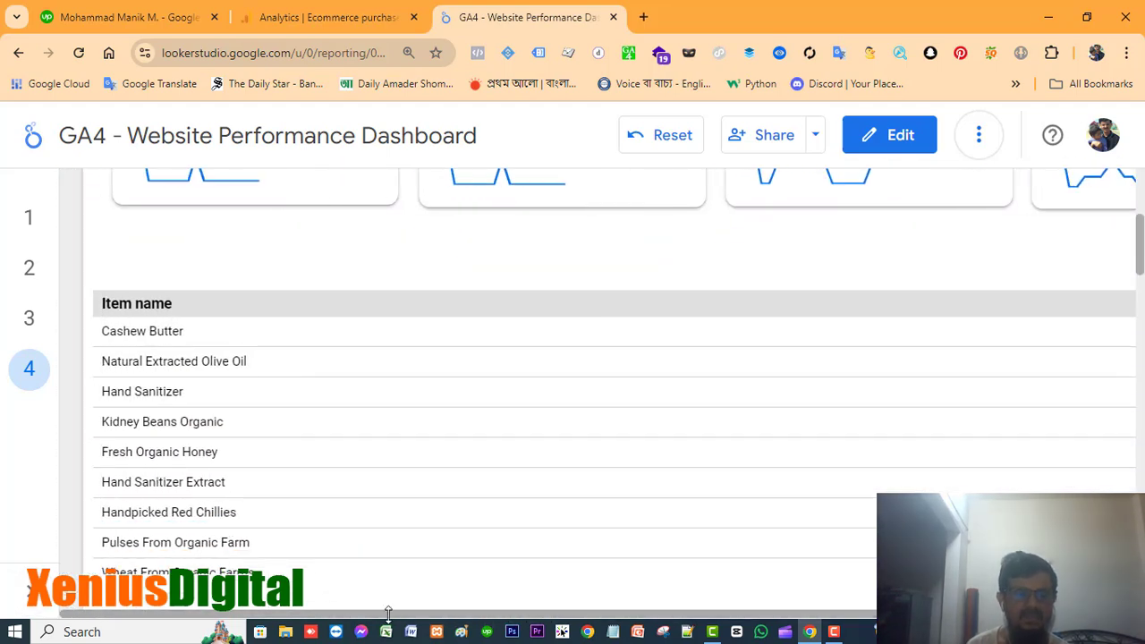
pyautogui.scroll(-2, 307, 403)
pyautogui.scroll(2, 311, 406)
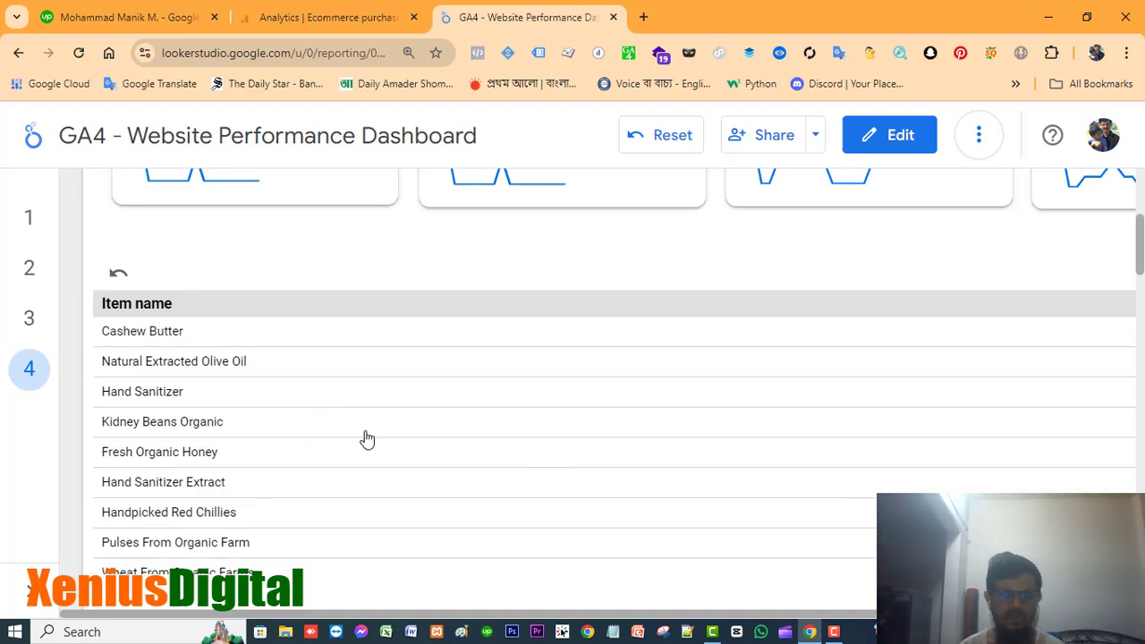
pyautogui.scroll(-2, 560, 464)
pyautogui.scroll(2, 552, 445)
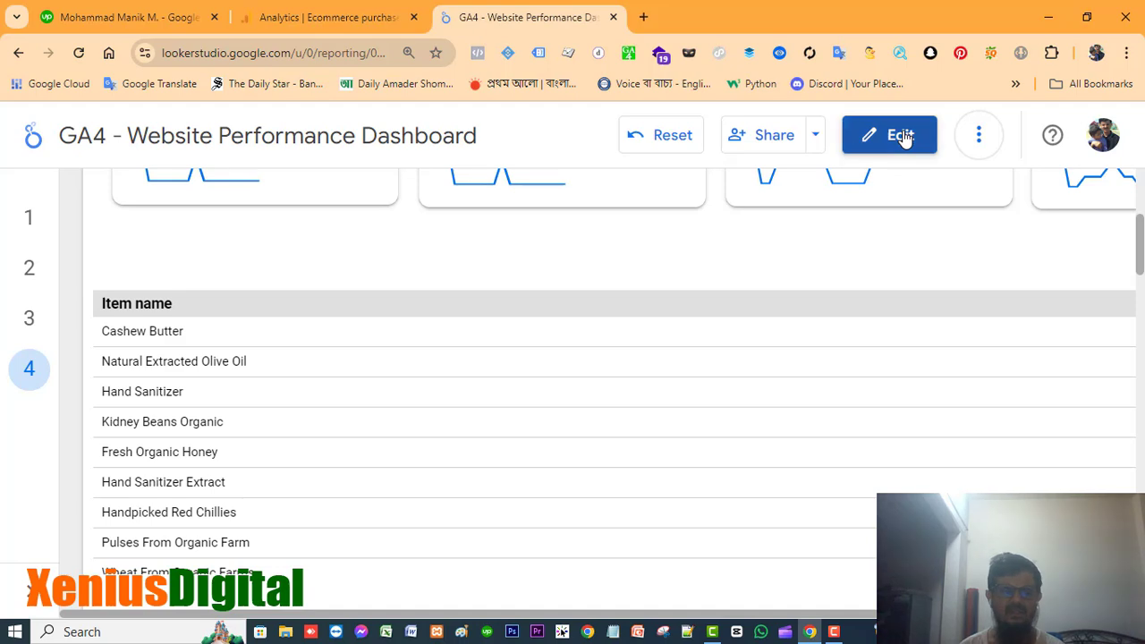
# Step: Check the Items viewed column in the Google Analytics report and return to the item table's metric settings in Looker Studio
pyautogui.click(332, 17)
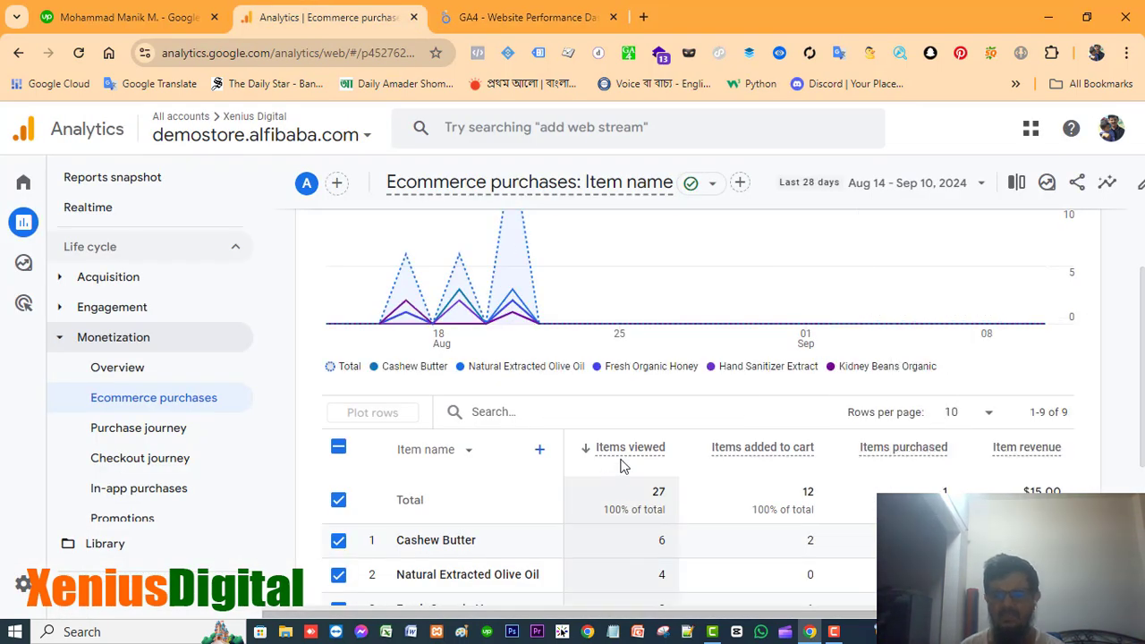
pyautogui.click(533, 18)
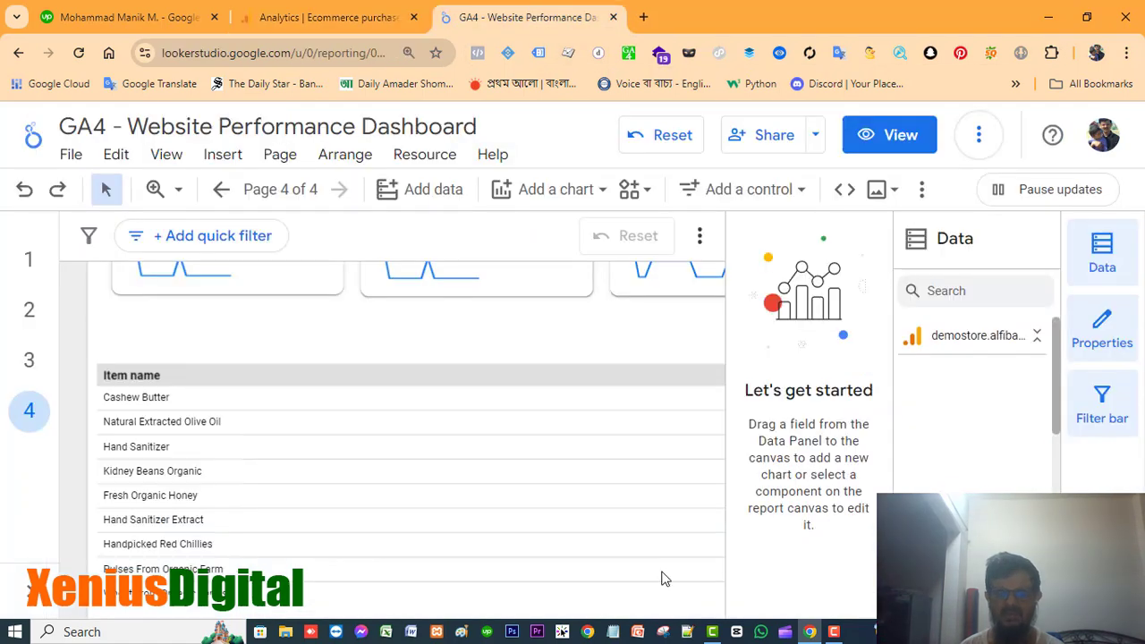
pyautogui.click(549, 475)
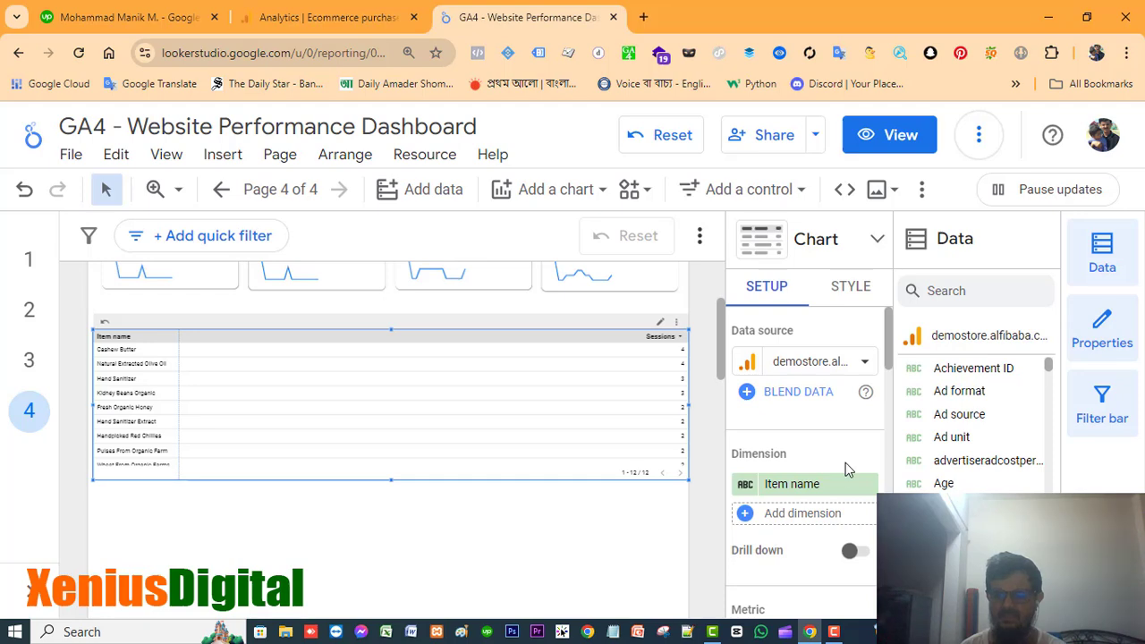
pyautogui.scroll(-1, 845, 463)
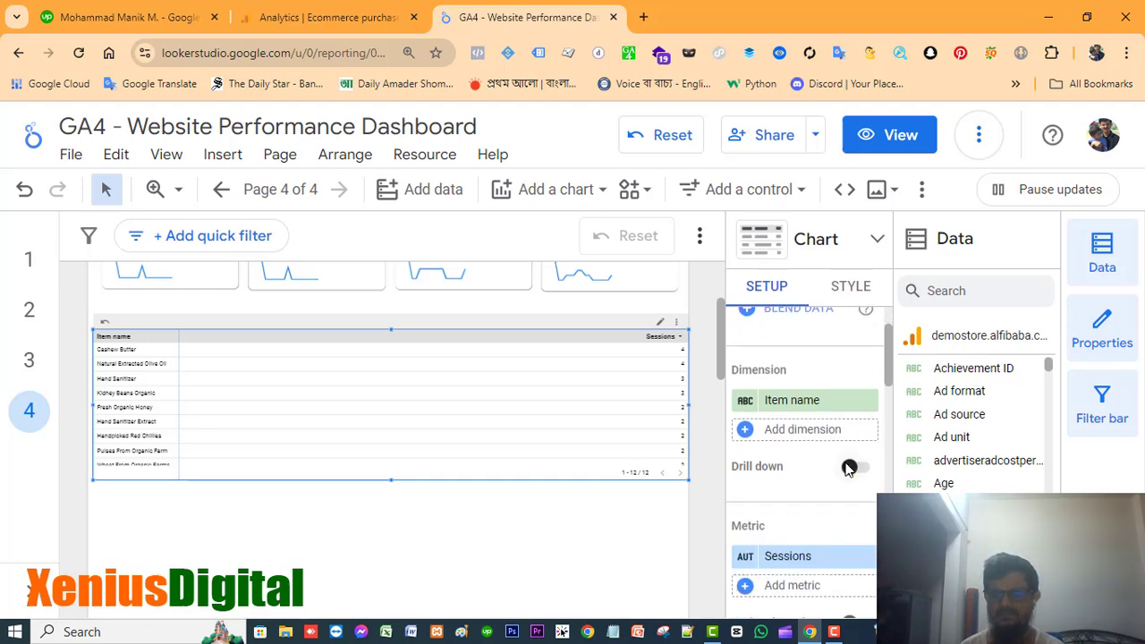
pyautogui.click(350, 16)
pyautogui.scroll(-1, 698, 577)
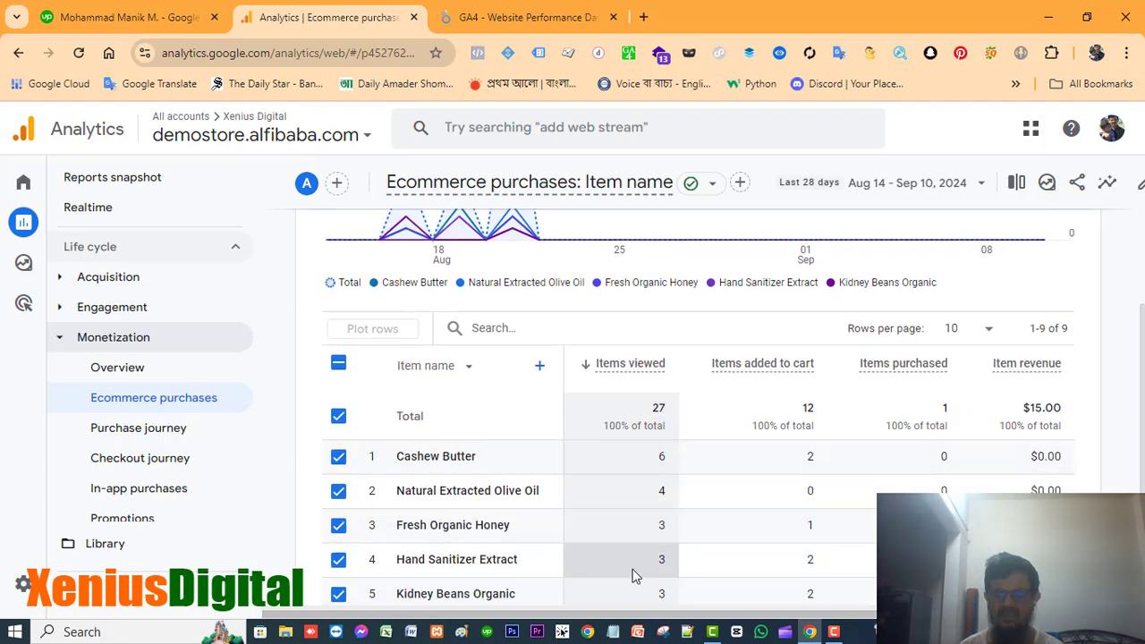
pyautogui.scroll(1, 650, 537)
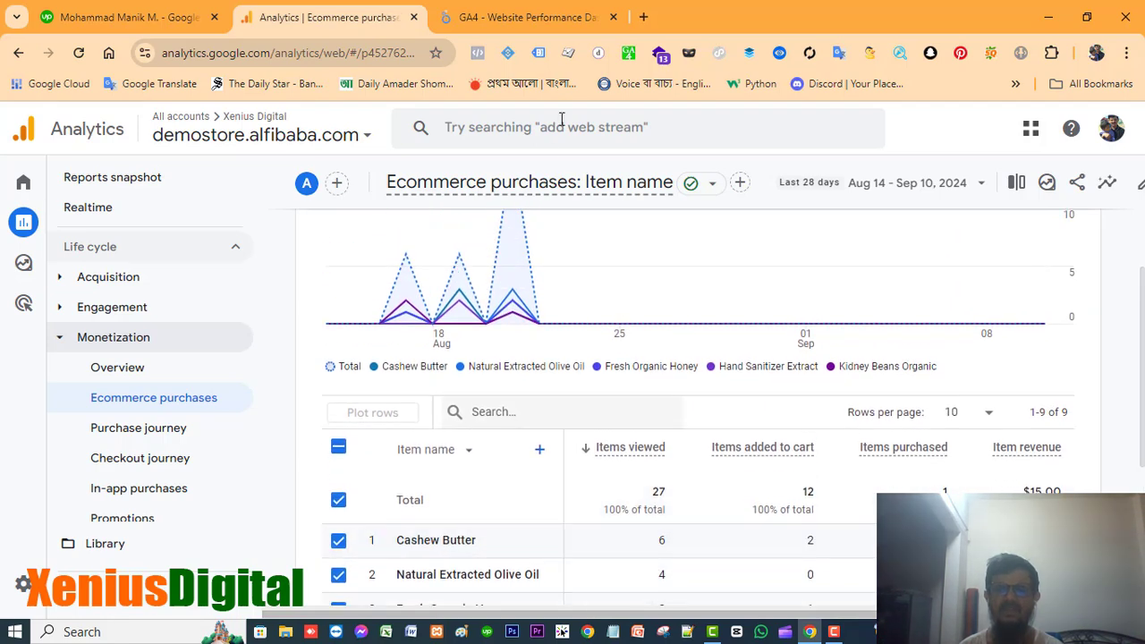
pyautogui.click(533, 17)
pyautogui.scroll(-1, 803, 450)
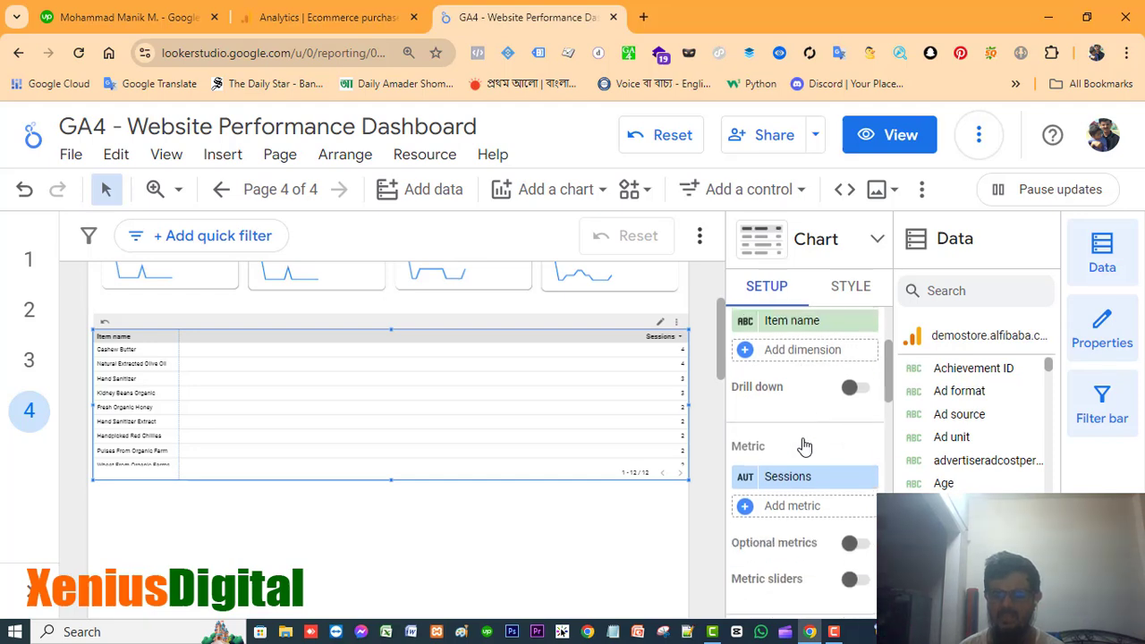
# Step: Replace the item table's Sessions metric with Items viewed
pyautogui.click(791, 507)
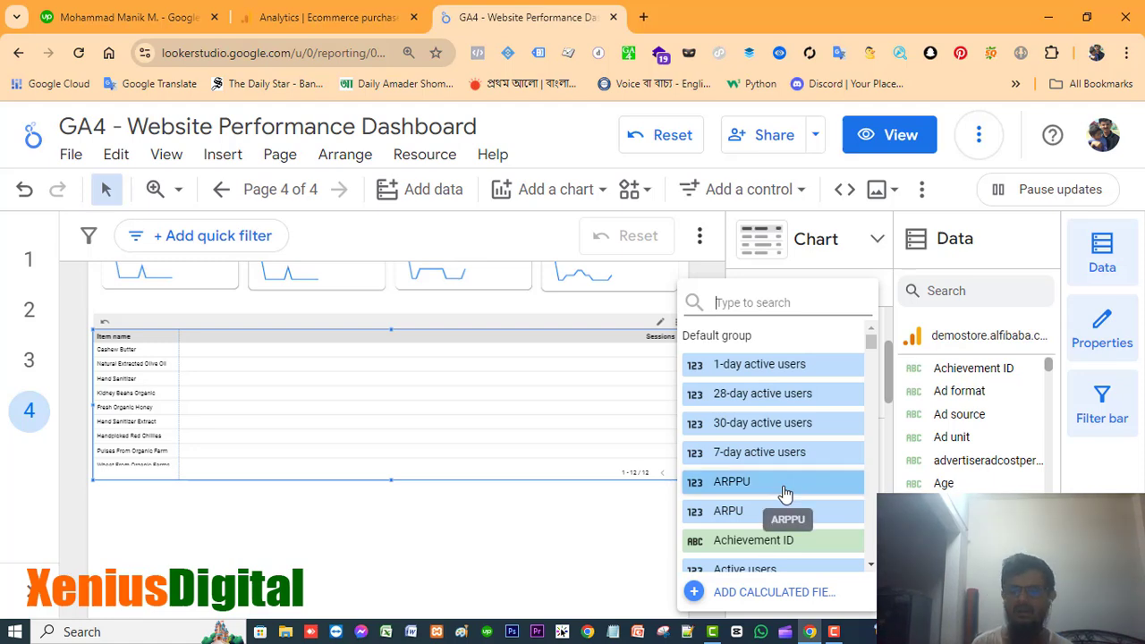
pyautogui.write('item')
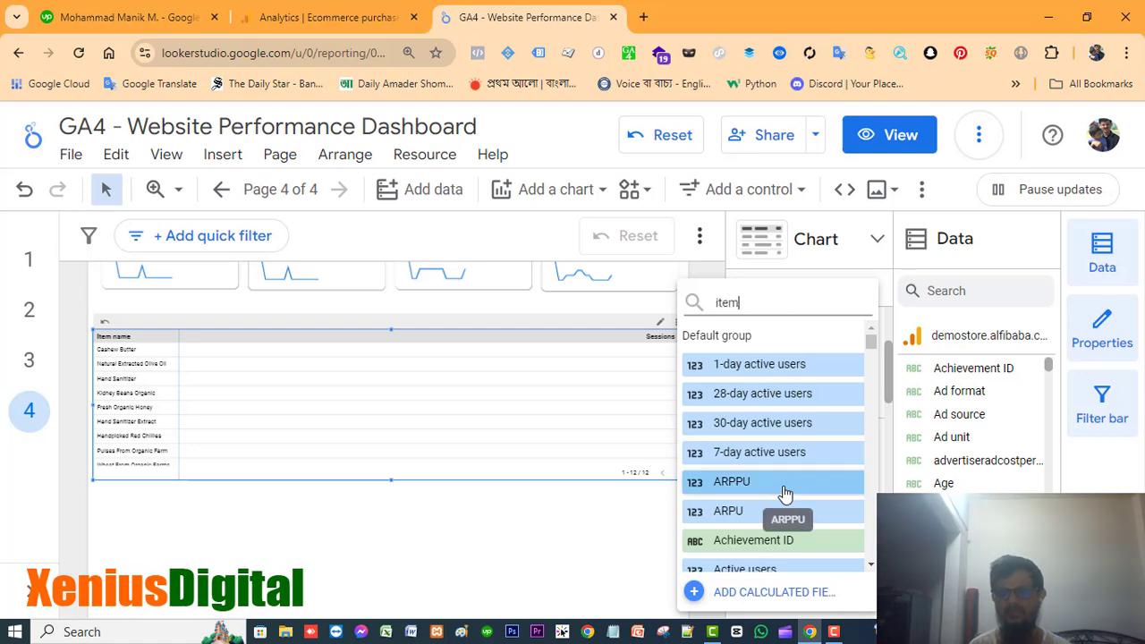
pyautogui.write(' vi')
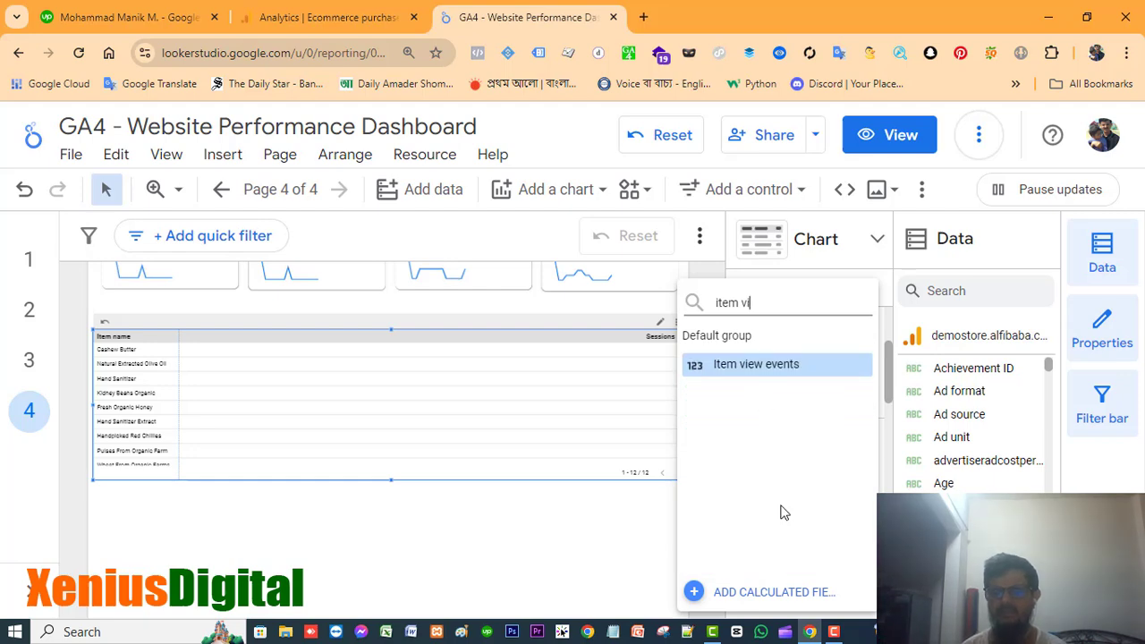
pyautogui.press('BackSpace')
pyautogui.press('BackSpace')
pyautogui.press('BackSpace')
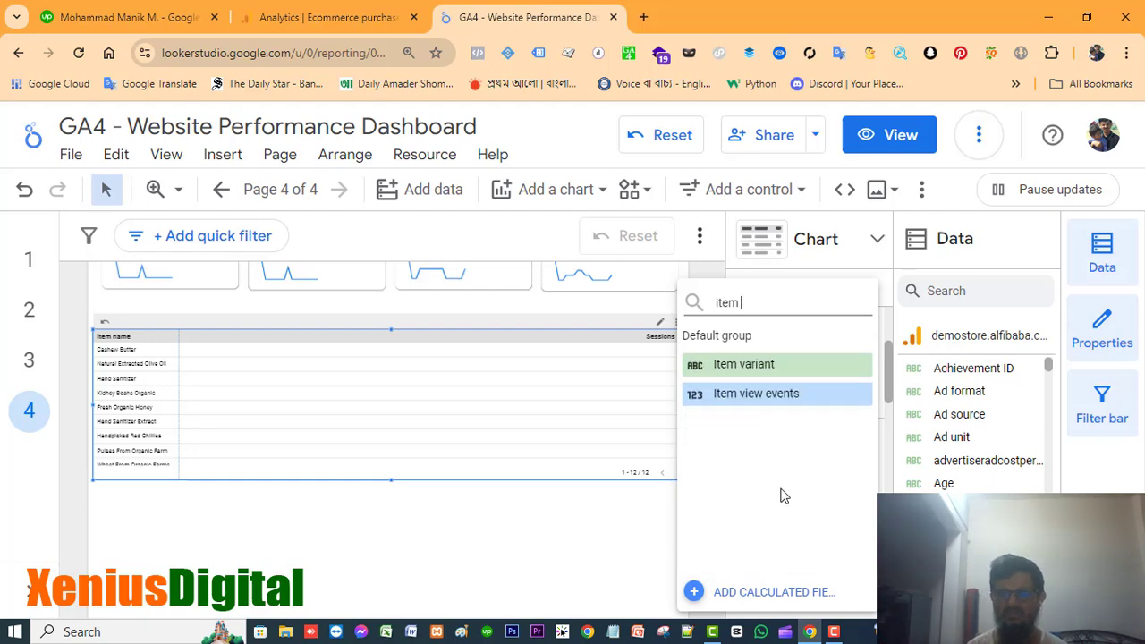
pyautogui.write('s')
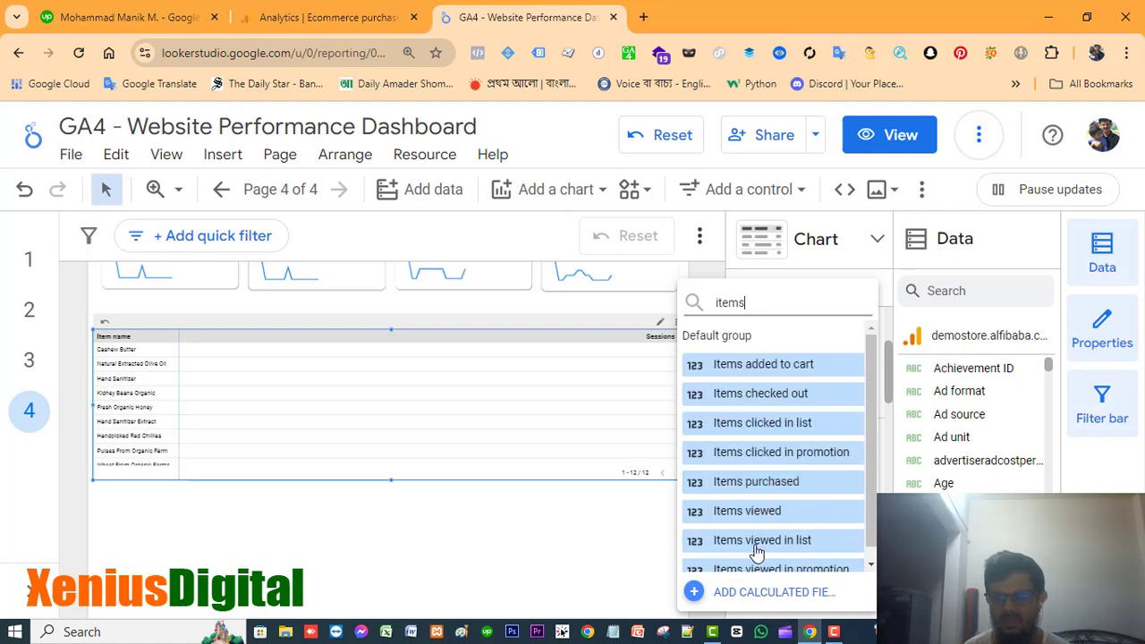
pyautogui.click(759, 511)
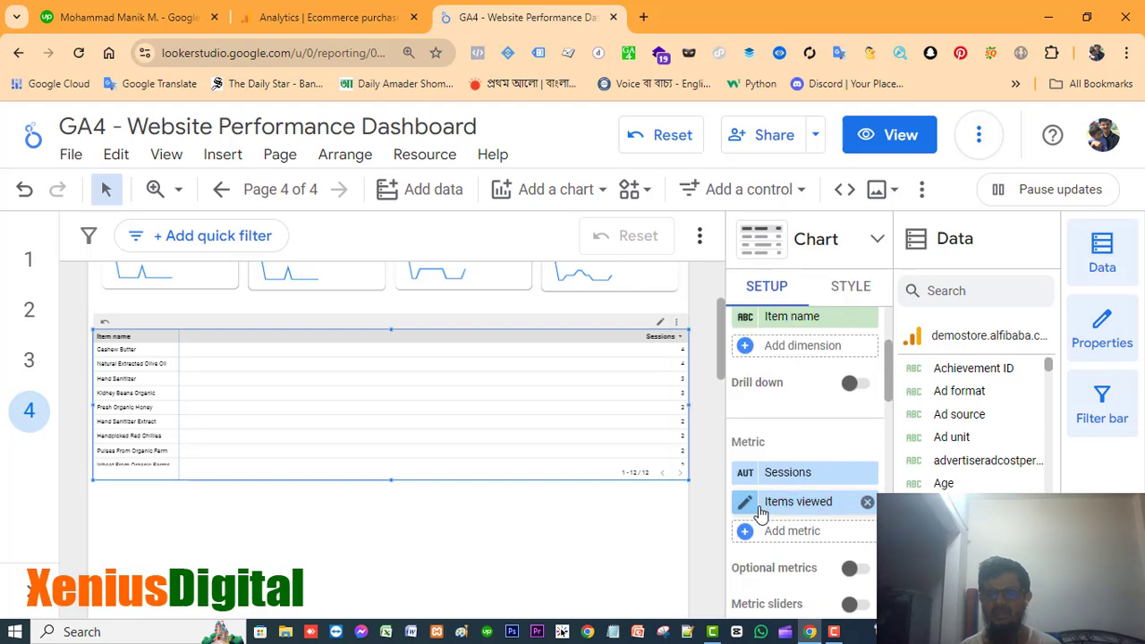
pyautogui.click(868, 475)
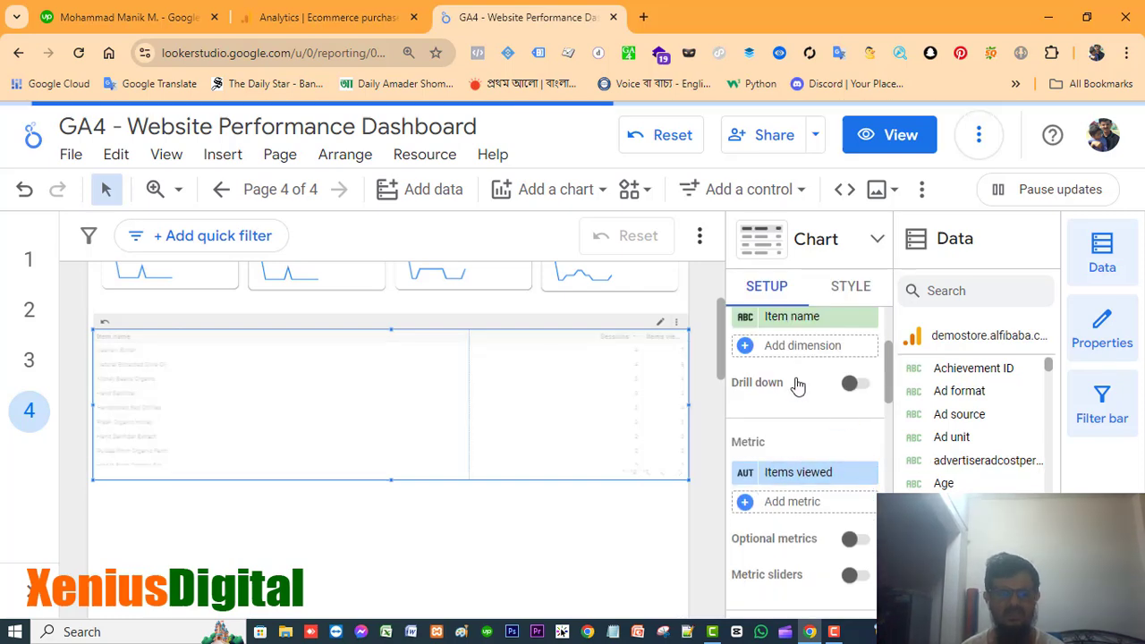
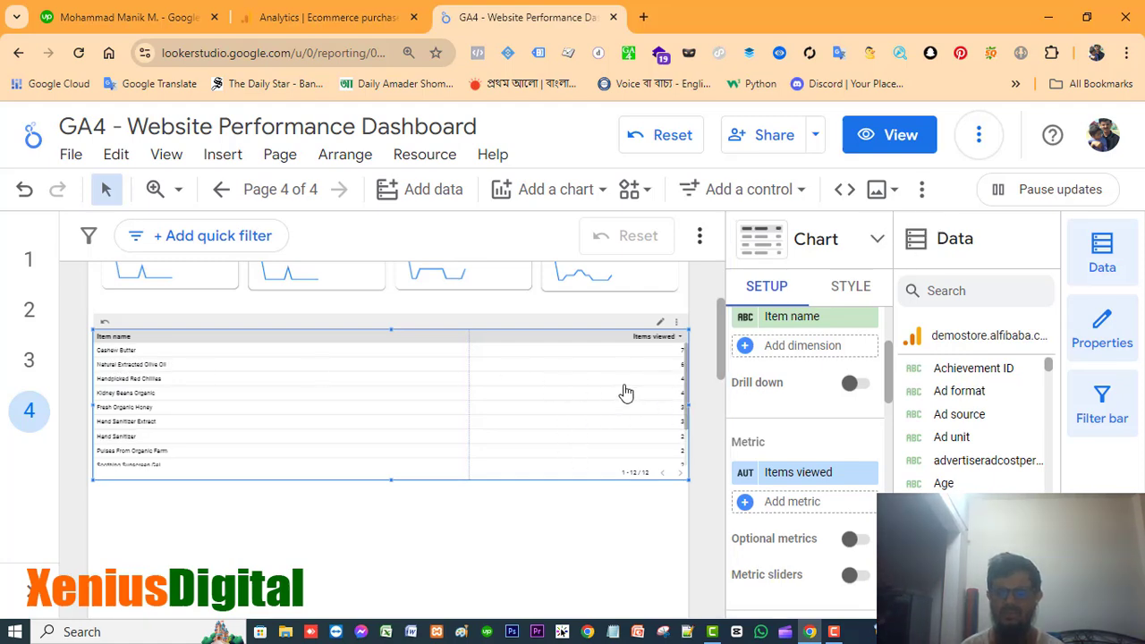
# Step: Preview the table's Items viewed column in view mode and return to editing the report
pyautogui.click(901, 138)
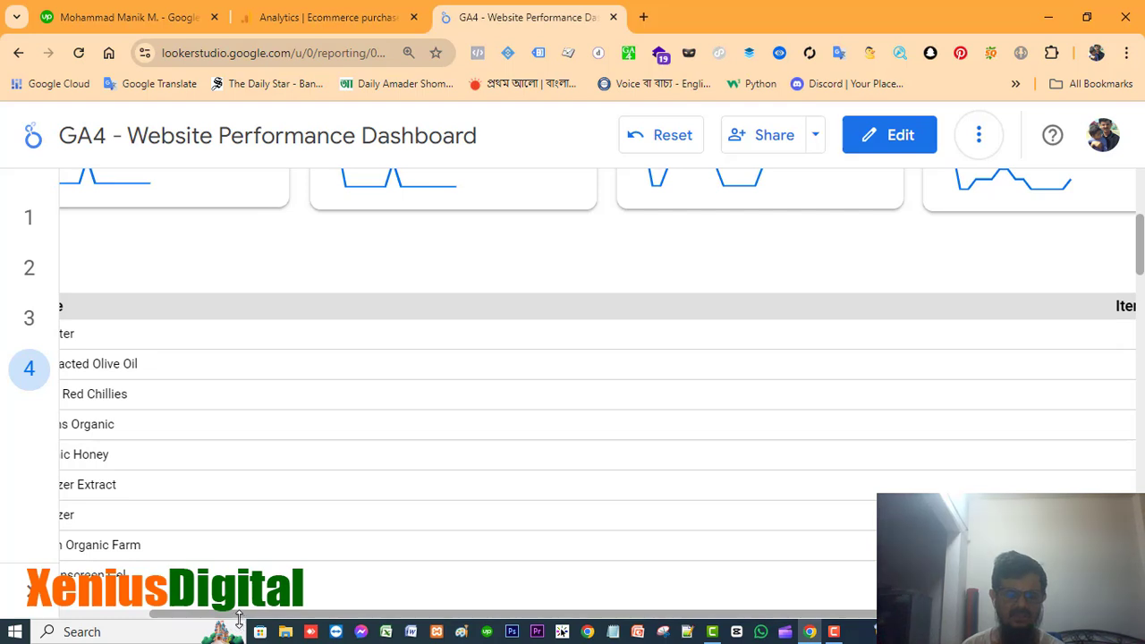
pyautogui.moveTo(239, 618); pyautogui.dragTo(319, 596)
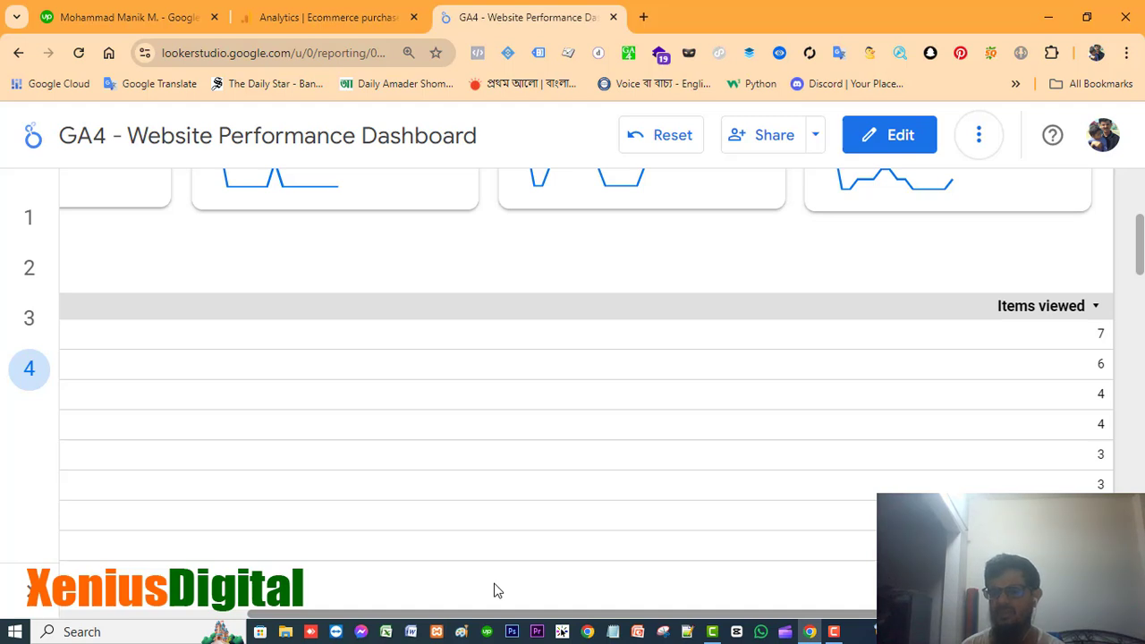
pyautogui.moveTo(313, 596); pyautogui.dragTo(276, 595)
pyautogui.click(907, 141)
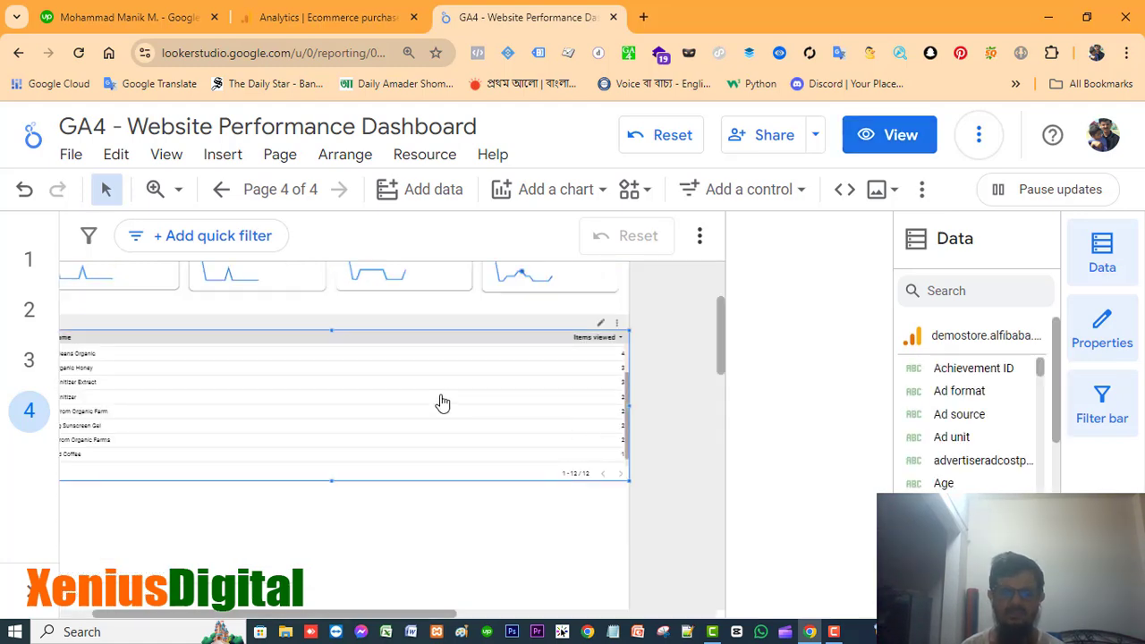
# Step: Check the cart, purchase and revenue columns in the Google Analytics report and return to the table's metric settings in Looker Studio
pyautogui.click(354, 24)
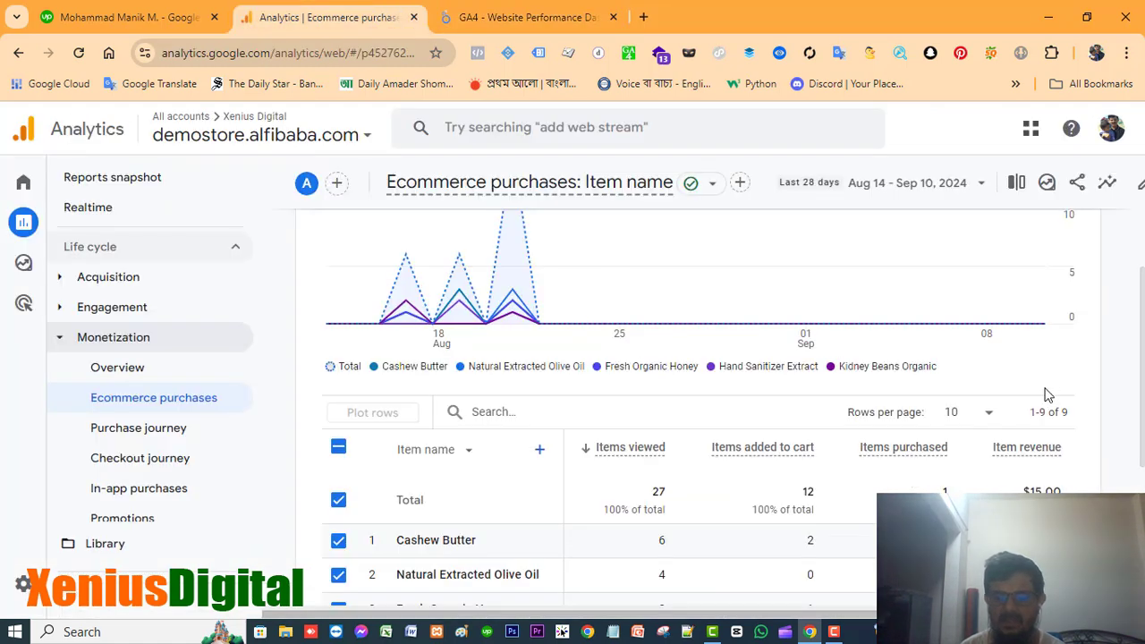
pyautogui.scroll(-1, 1049, 394)
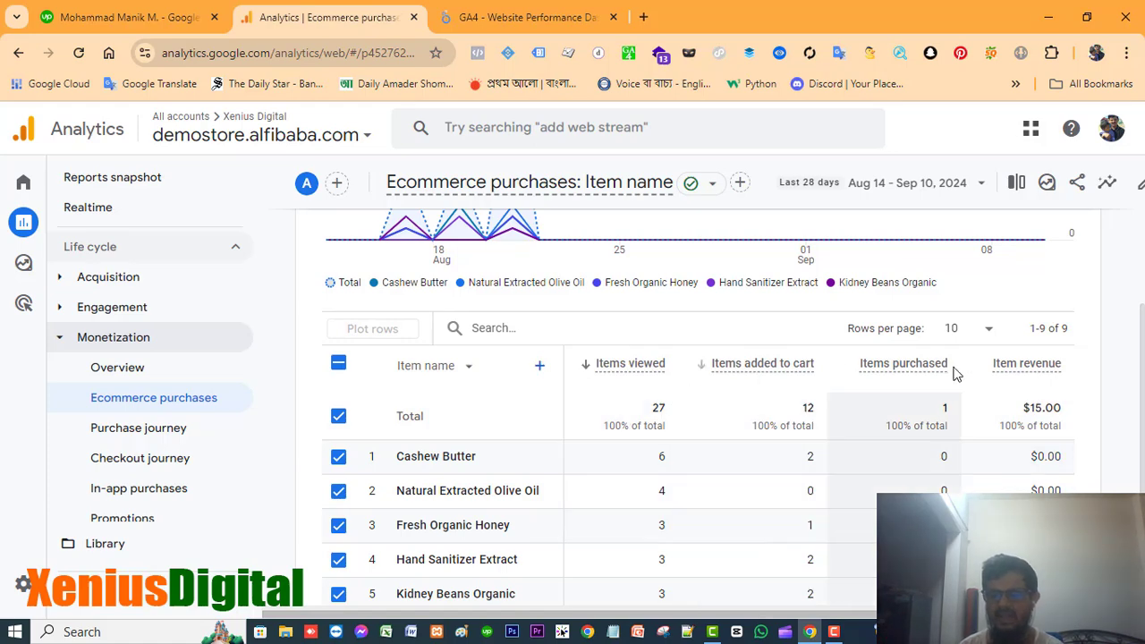
pyautogui.moveTo(765, 393)
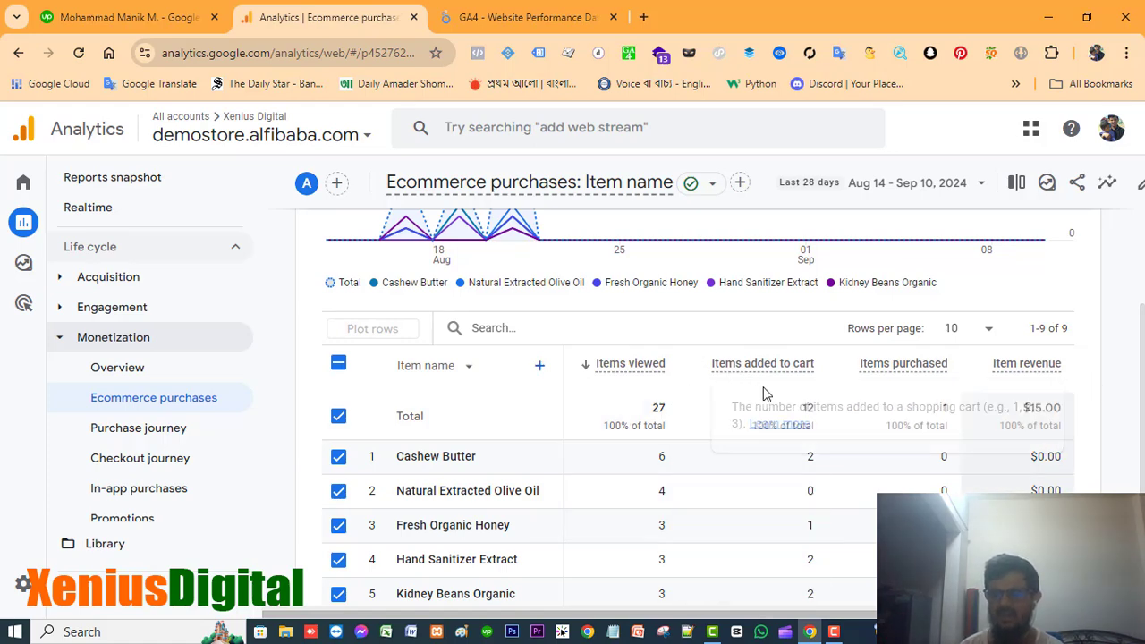
pyautogui.click(501, 17)
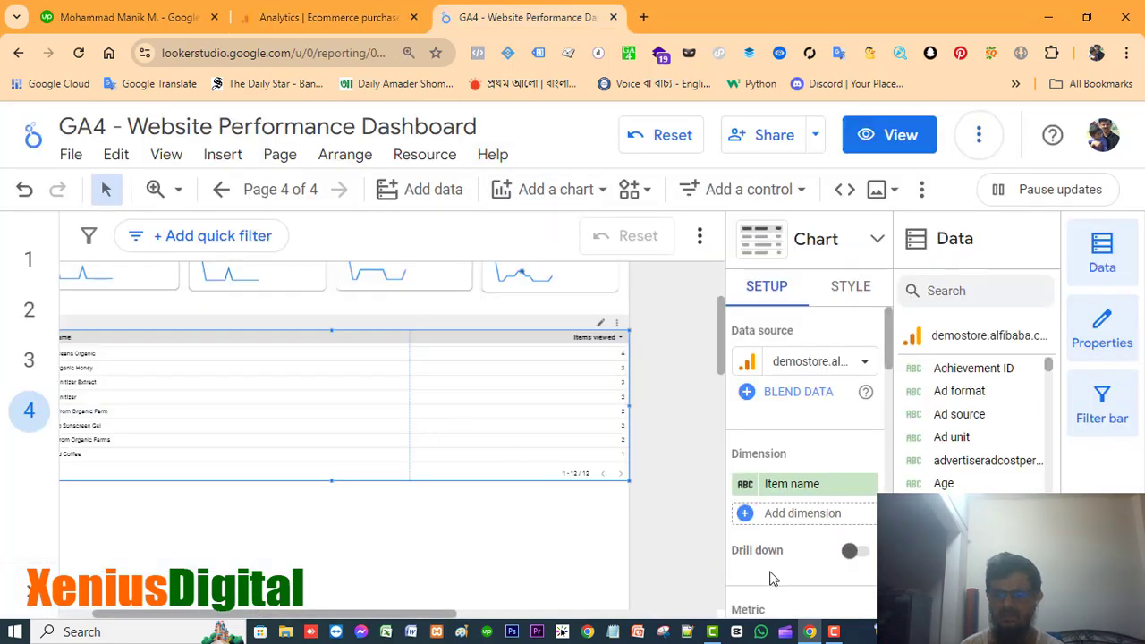
pyautogui.scroll(-3, 818, 452)
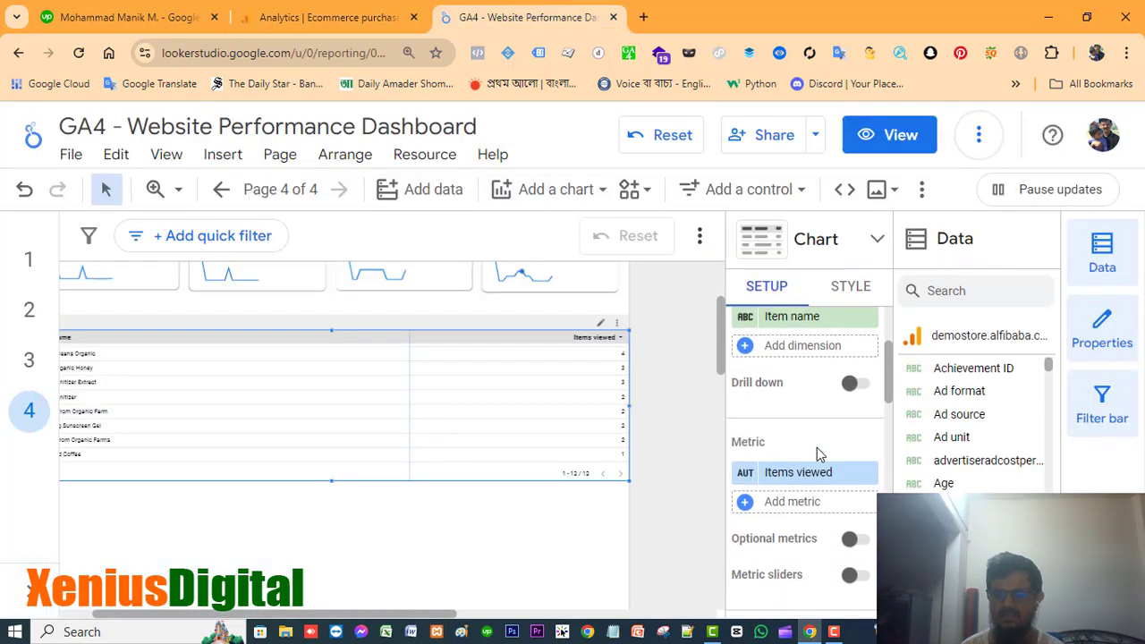
# Step: Try the Add to carts metric in the item table, compare it with the Analytics report's cart column, and remove it
pyautogui.click(799, 419)
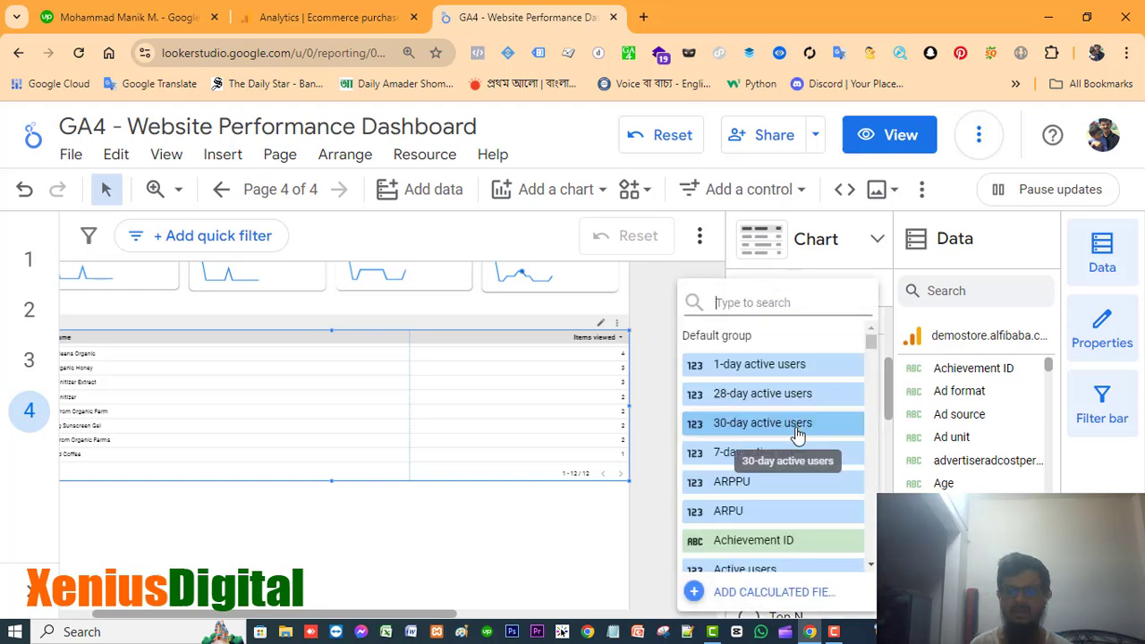
pyautogui.write('add to')
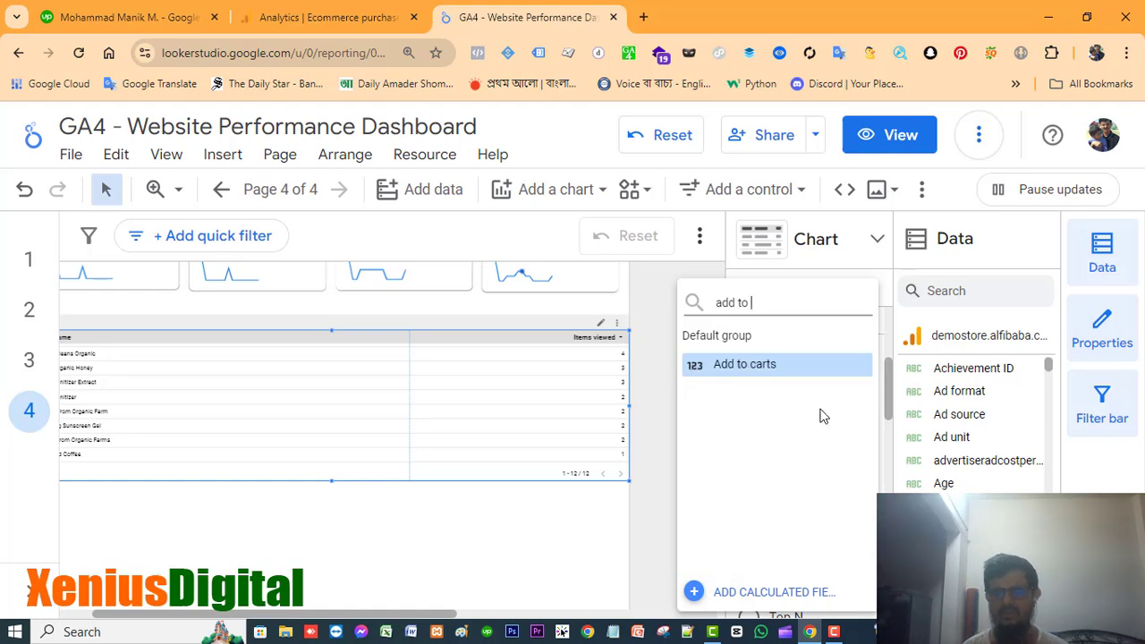
pyautogui.click(748, 365)
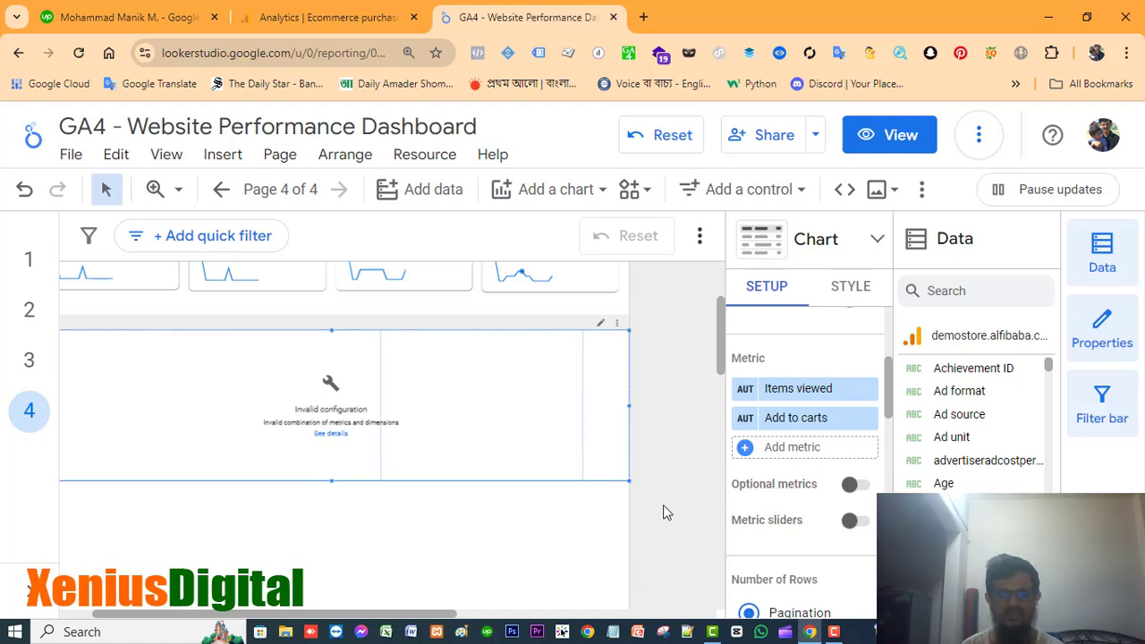
pyautogui.click(301, 13)
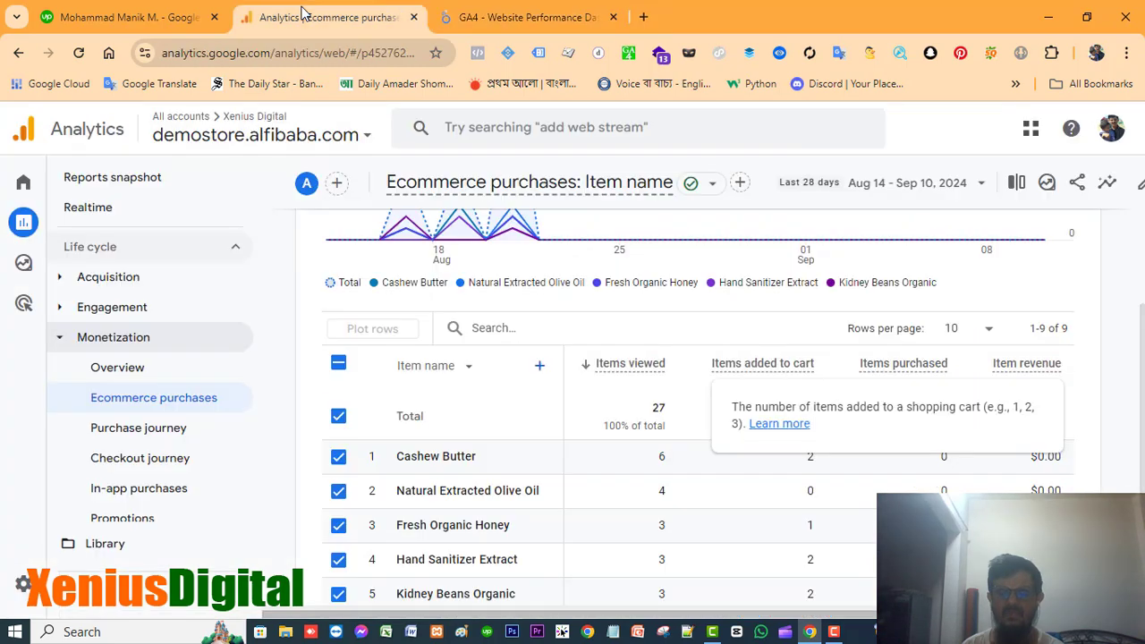
pyautogui.click(549, 17)
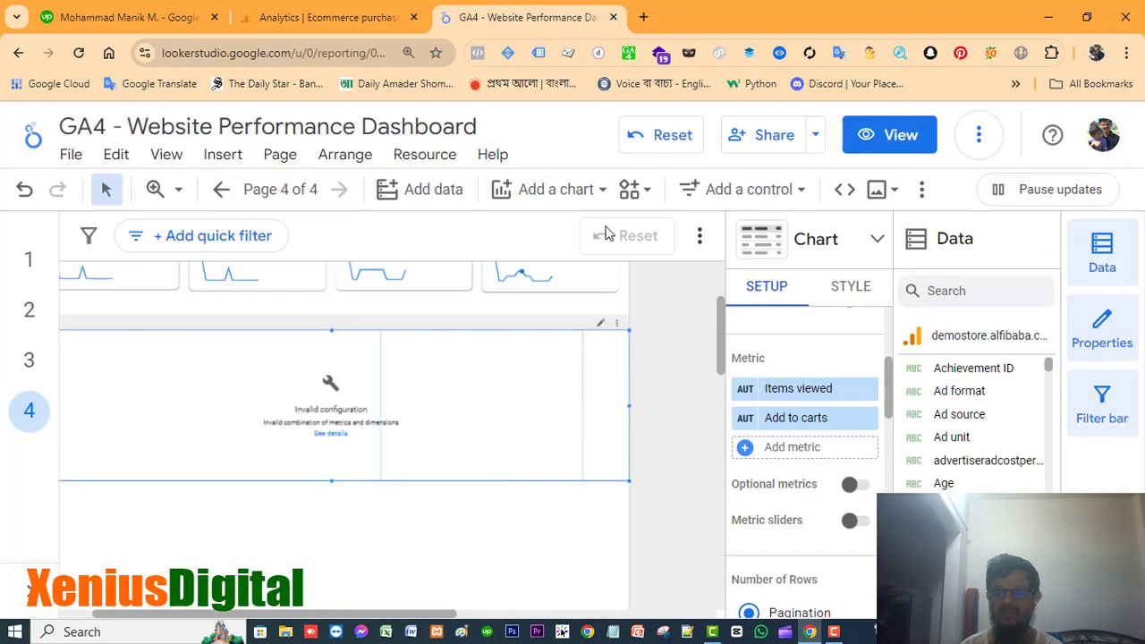
pyautogui.click(865, 418)
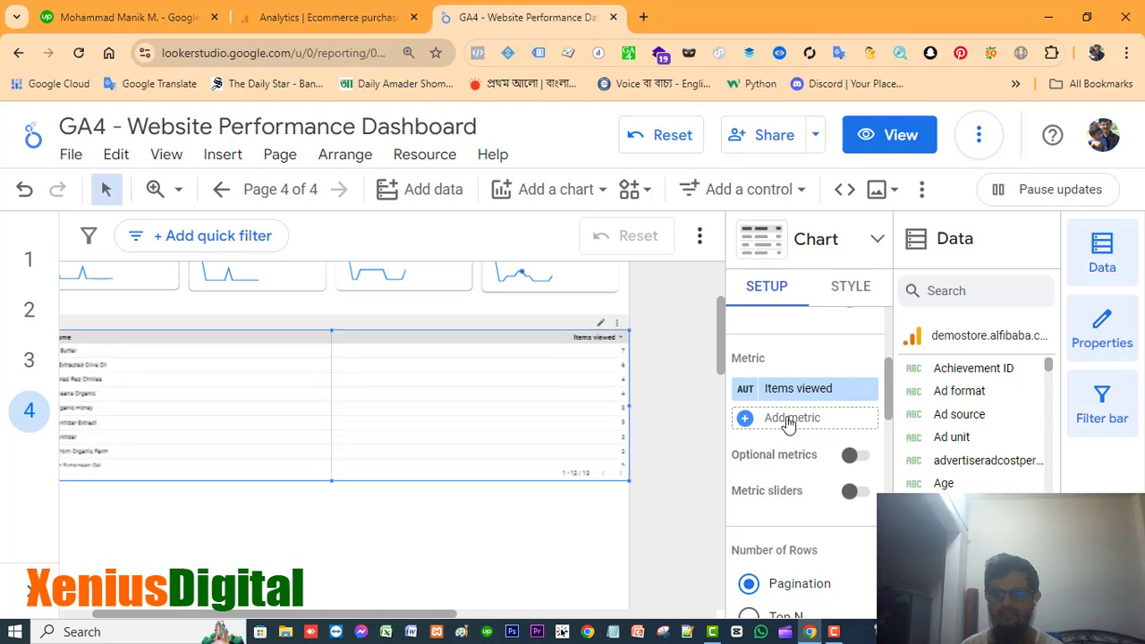
# Step: Add the Items added to cart metric to the item table after Items viewed
pyautogui.click(790, 418)
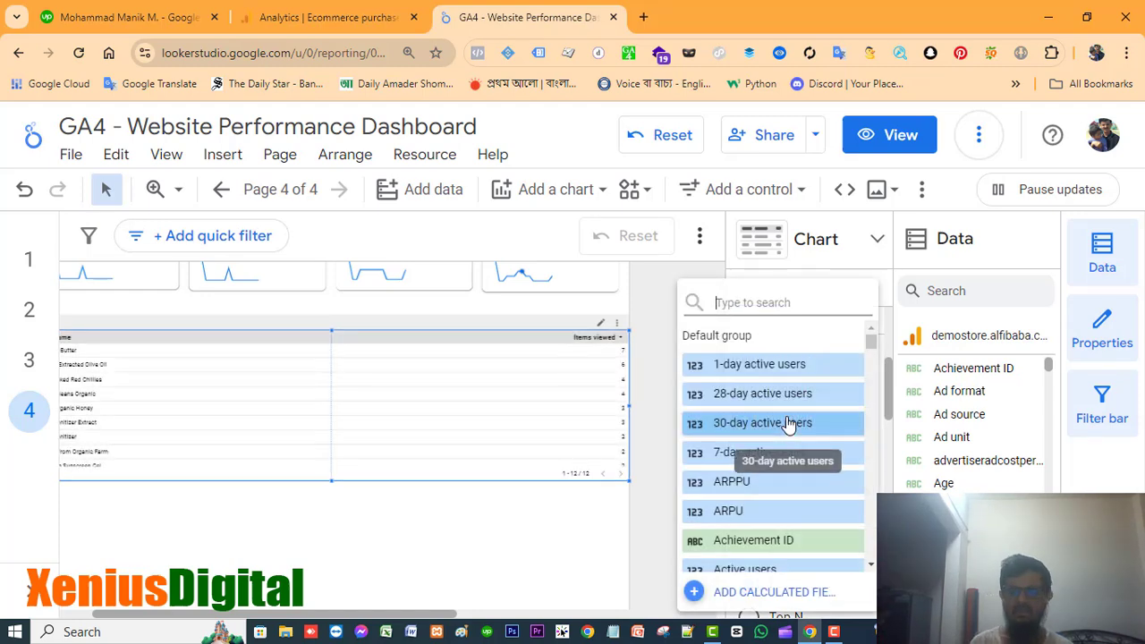
pyautogui.write('item')
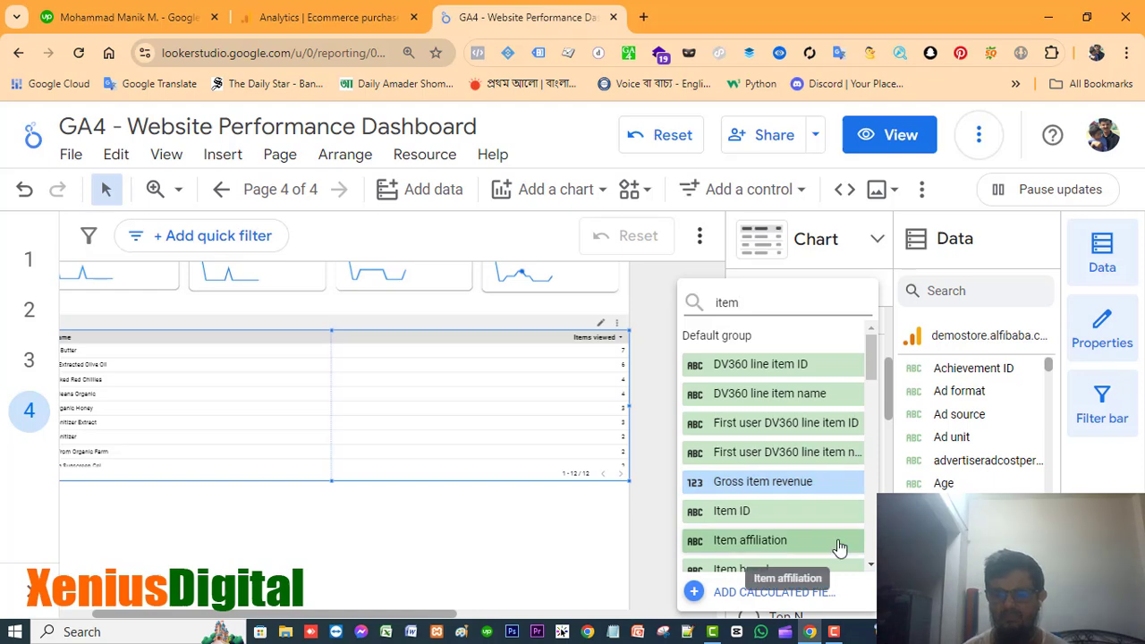
pyautogui.write('s')
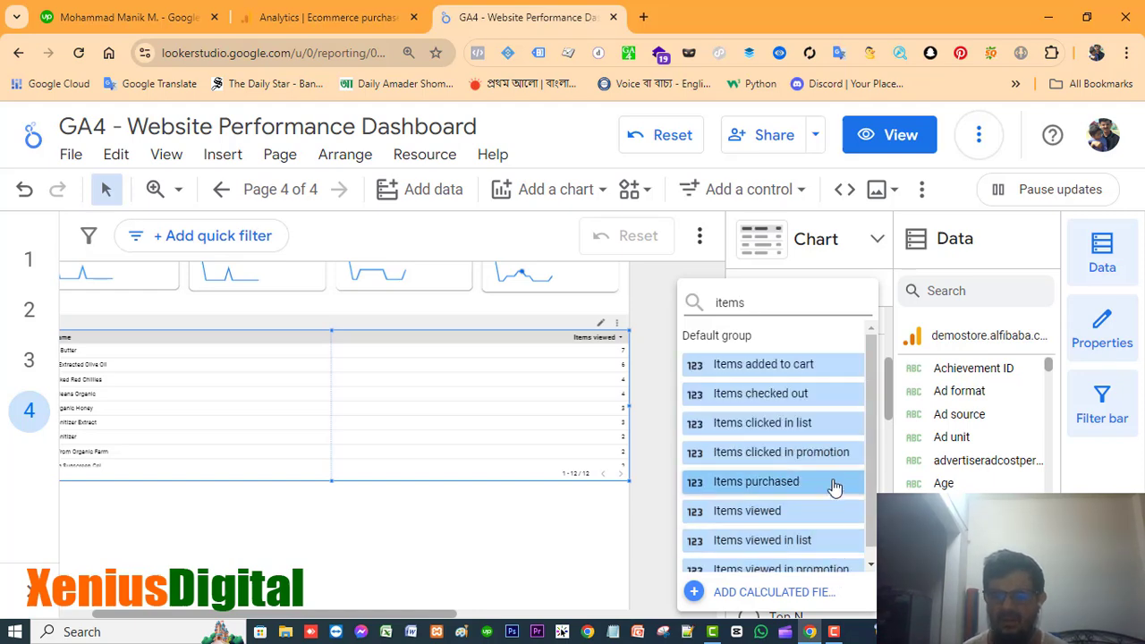
pyautogui.scroll(-1, 827, 465)
pyautogui.scroll(1, 828, 440)
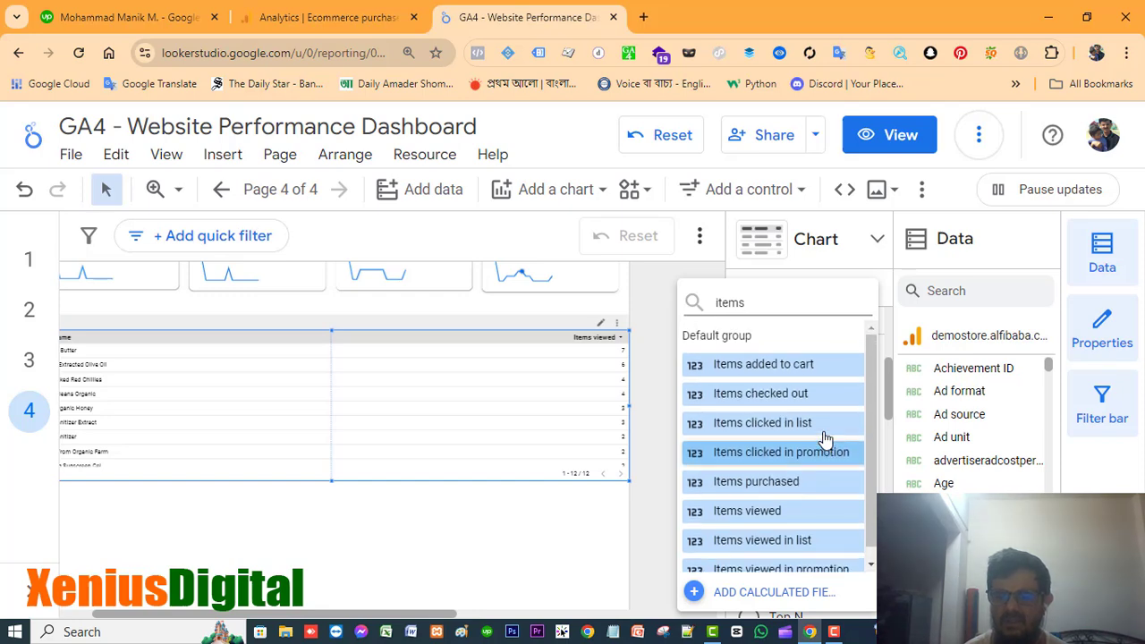
pyautogui.click(775, 371)
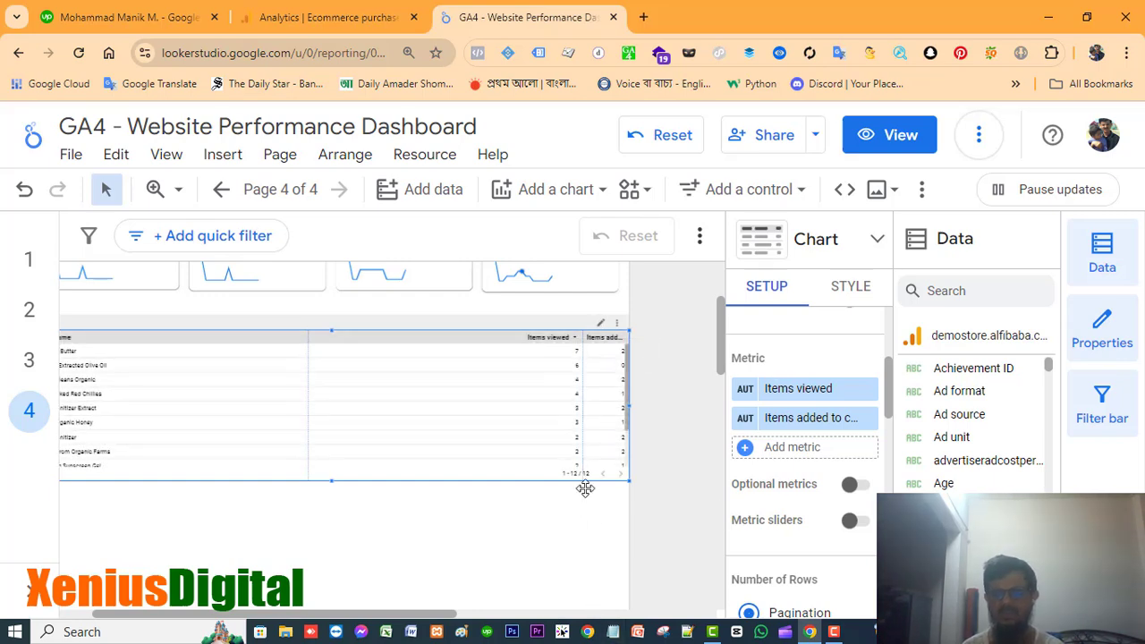
# Step: Check the purchase column in the Google Analytics report and add the Items purchased metric to the Looker Studio item table
pyautogui.click(338, 21)
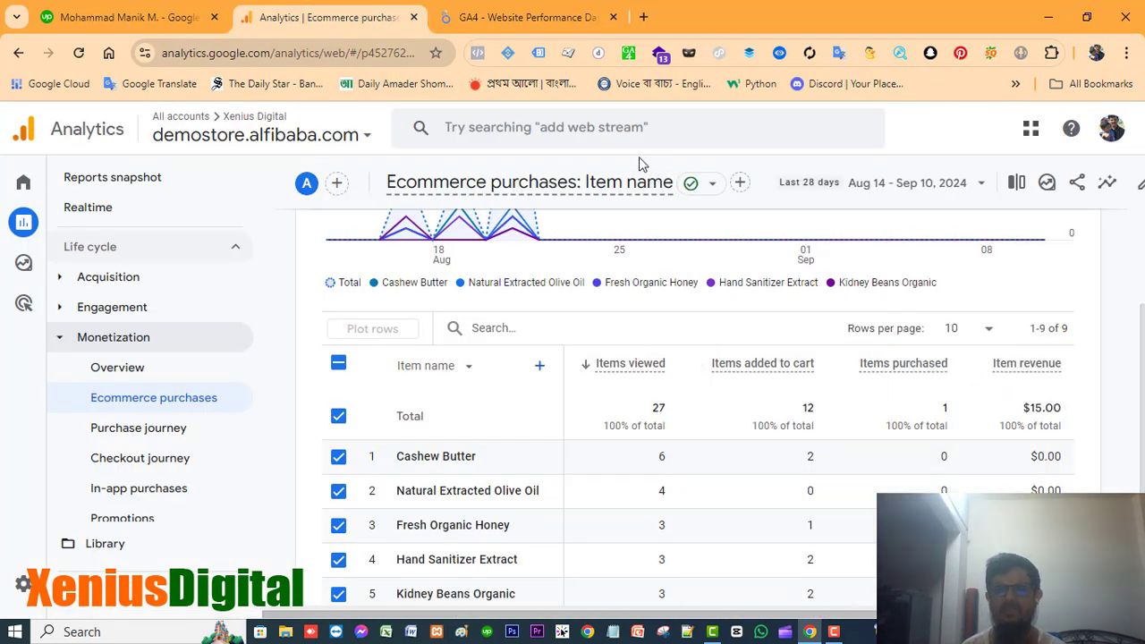
pyautogui.click(504, 19)
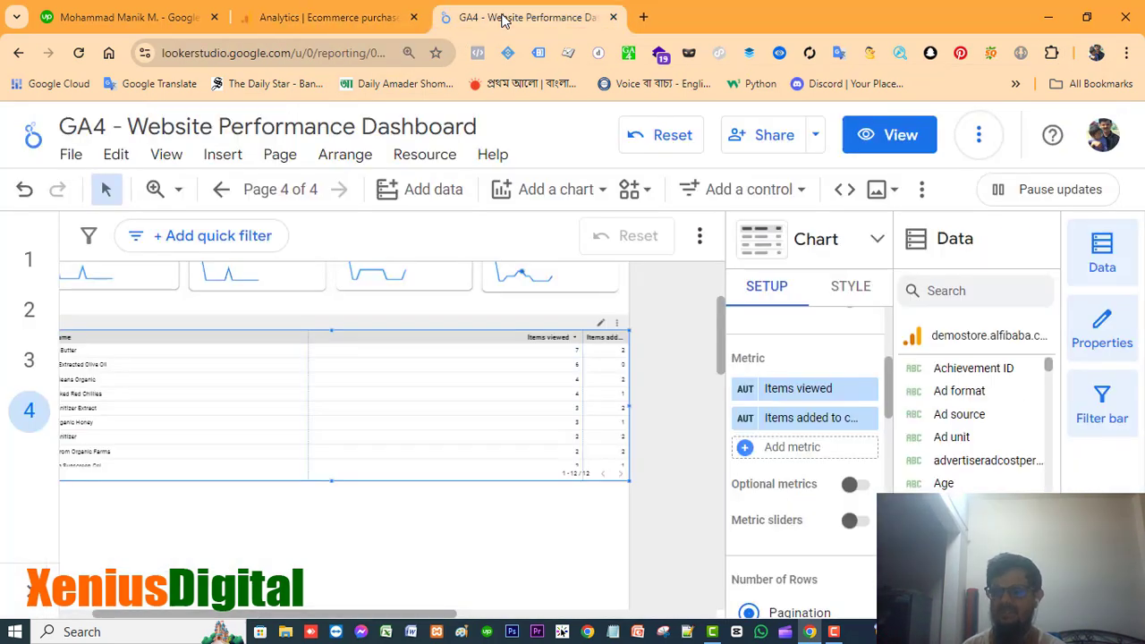
pyautogui.click(795, 448)
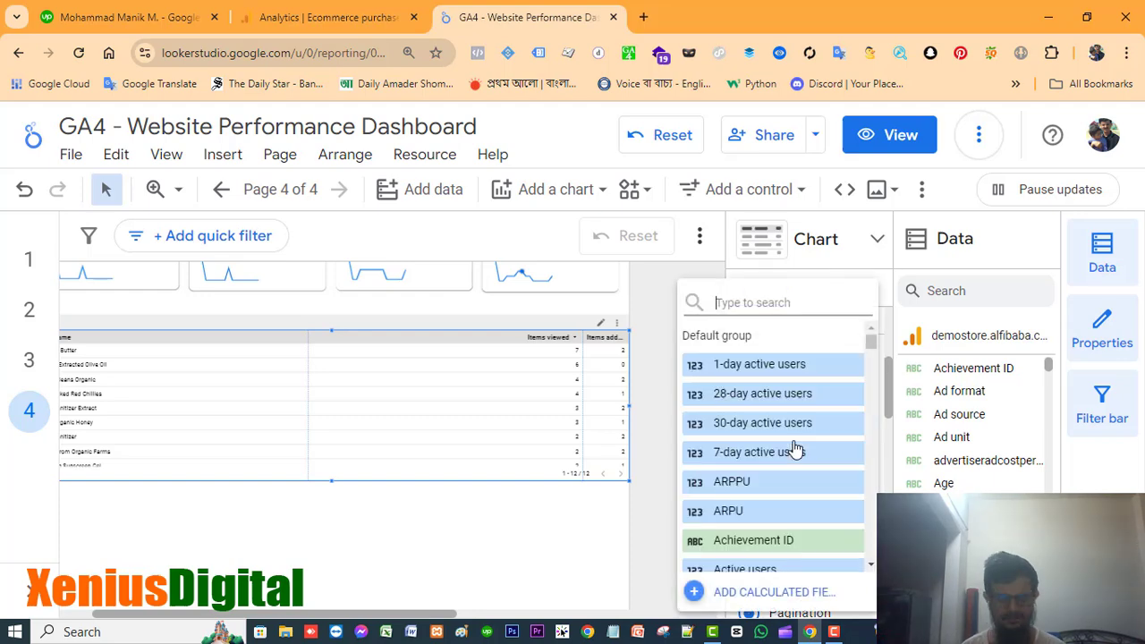
pyautogui.write('item')
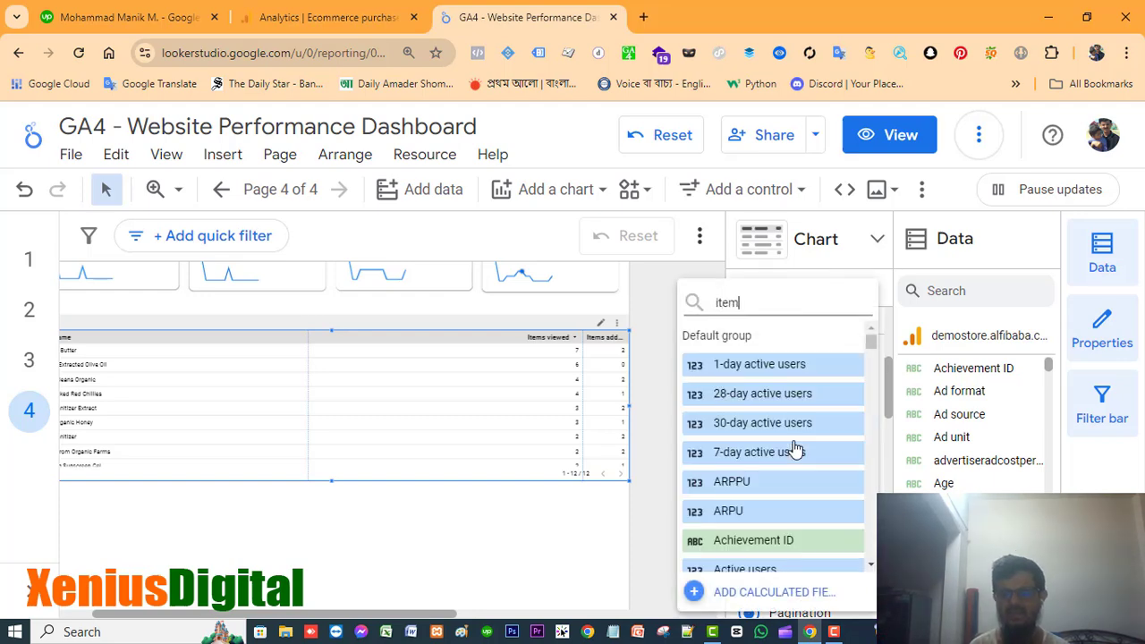
pyautogui.write('s p')
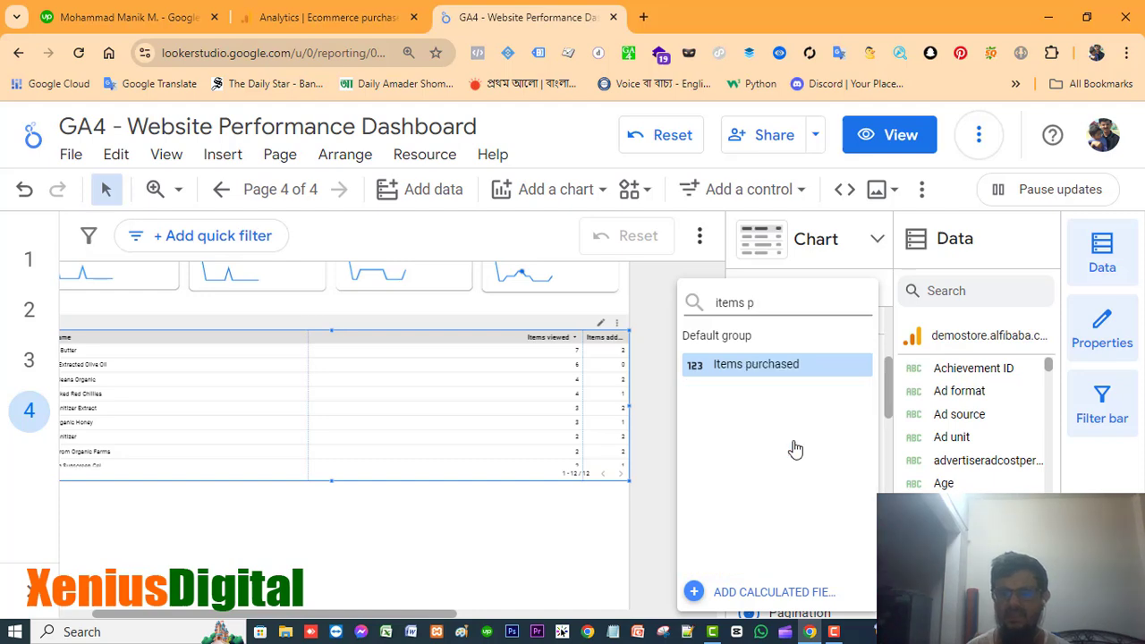
pyautogui.click(785, 365)
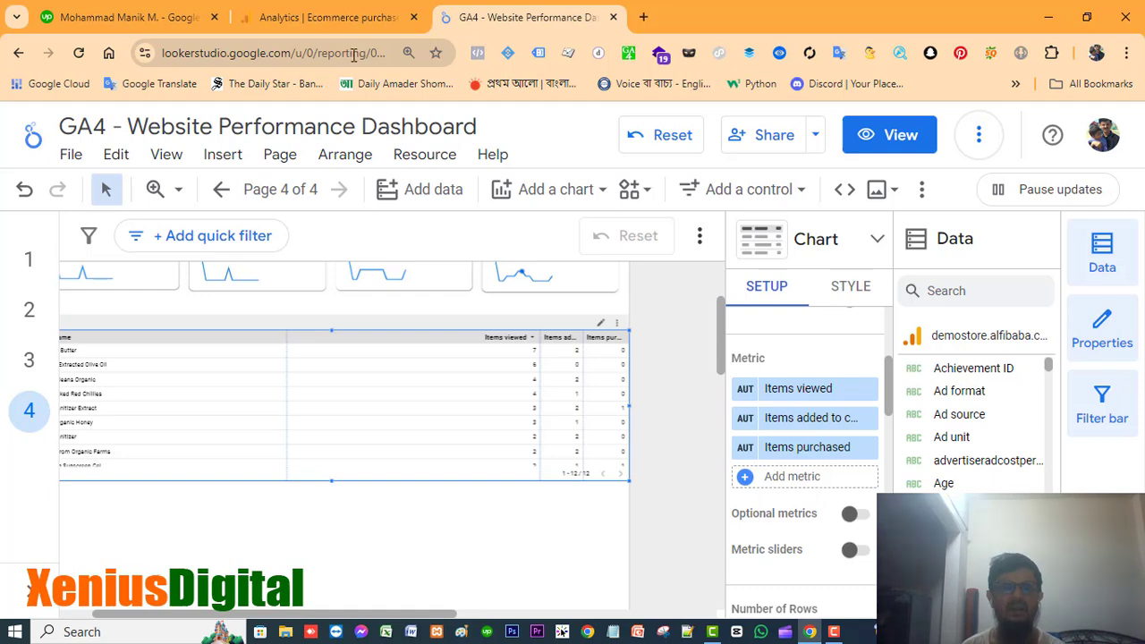
# Step: Check the revenue column in the Analytics report and add Item revenue as the item table's fourth metric in Looker Studio
pyautogui.click(343, 18)
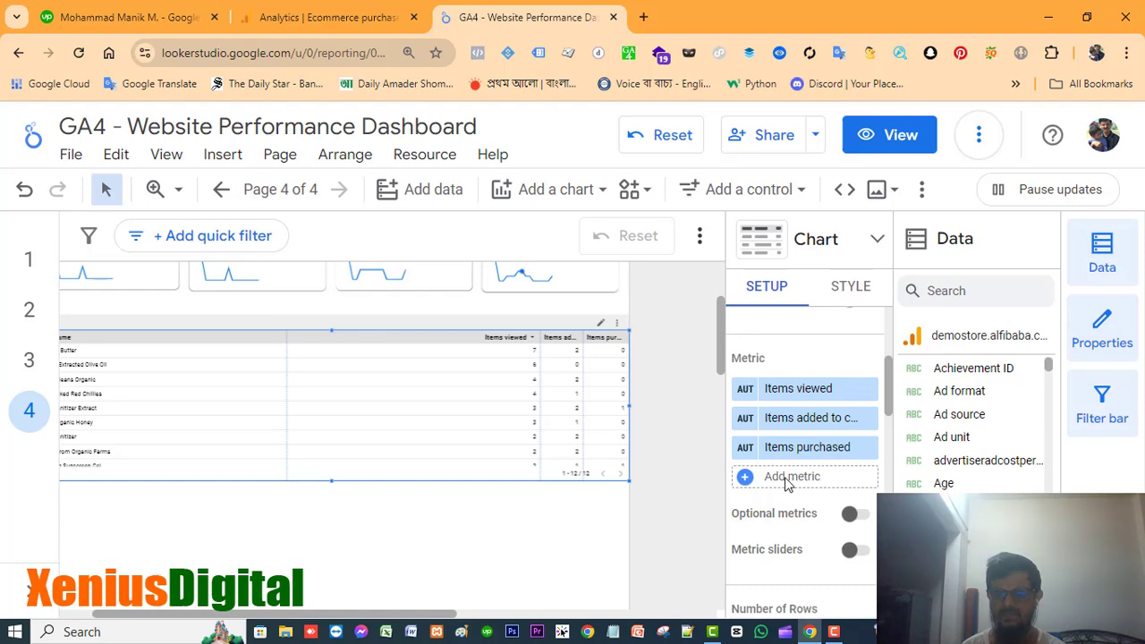
pyautogui.click(787, 481)
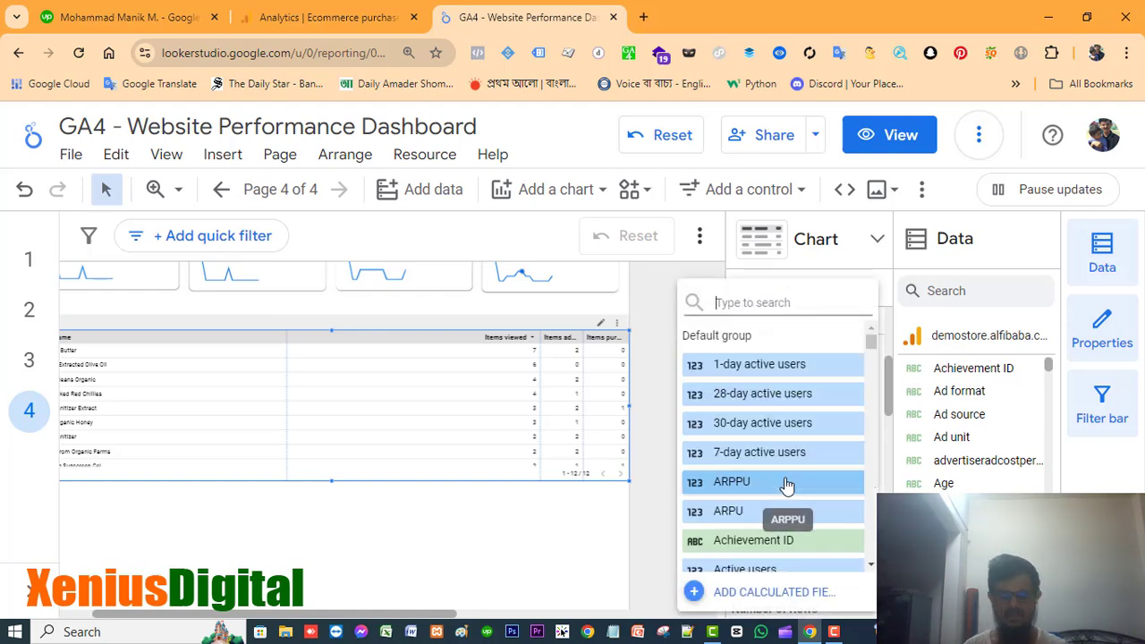
pyautogui.write('items')
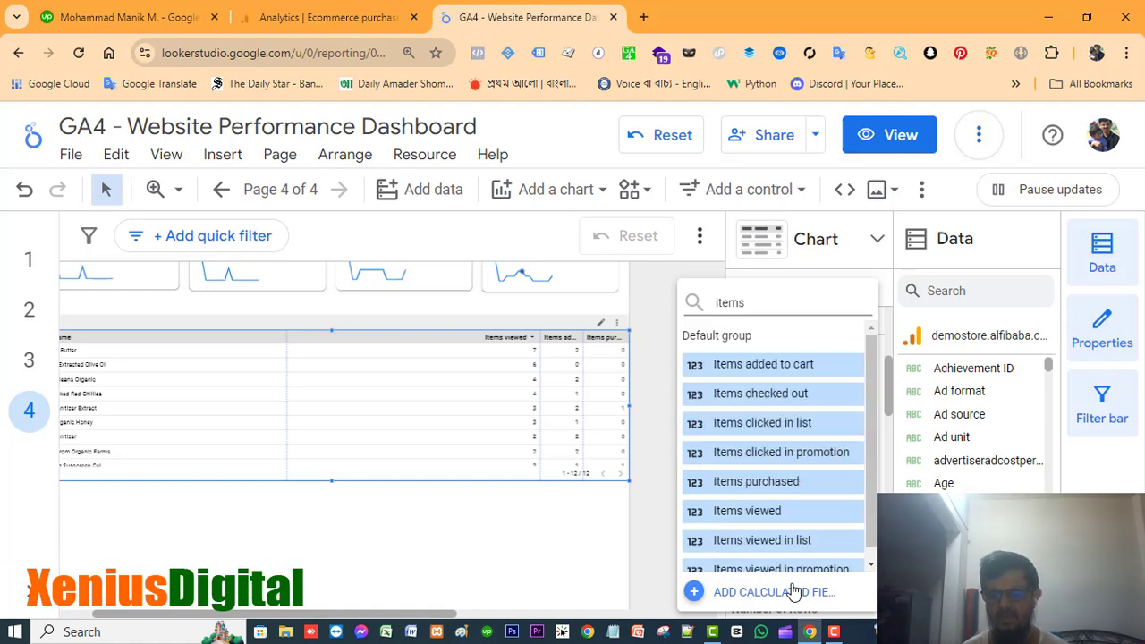
pyautogui.write('r')
pyautogui.write('e')
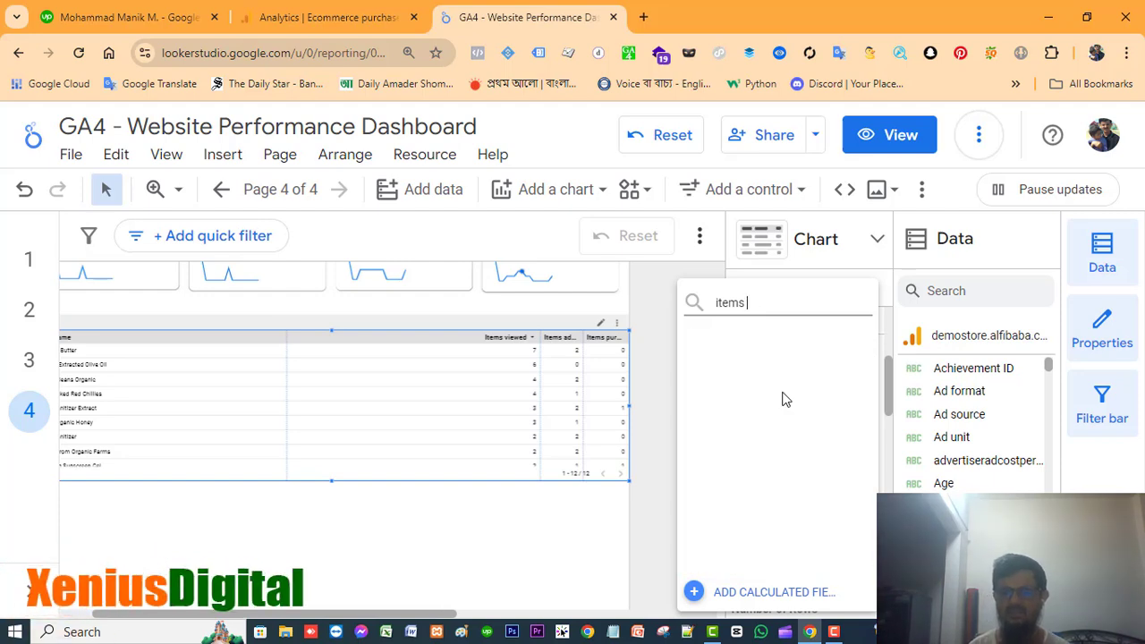
pyautogui.press('BackSpace')
pyautogui.press('BackSpace')
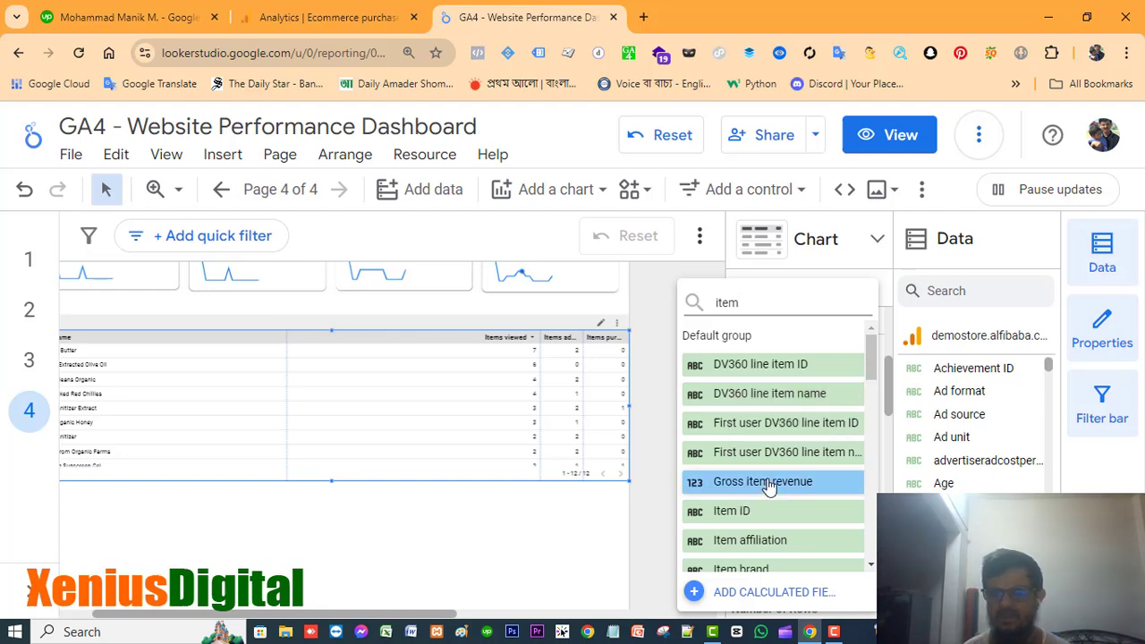
pyautogui.scroll(-3, 805, 525)
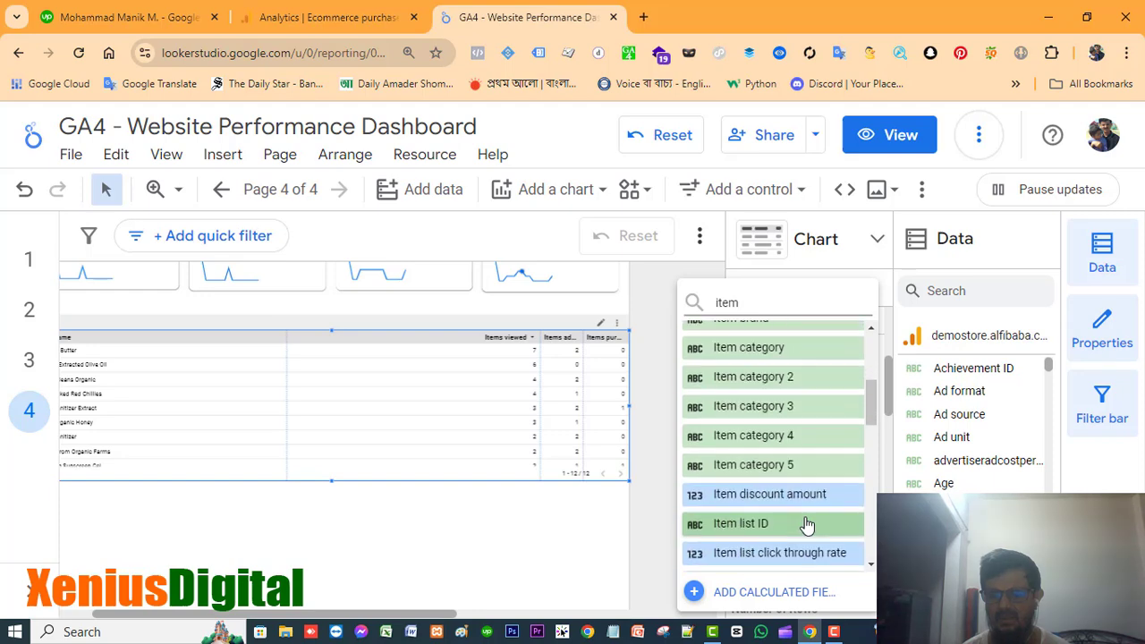
pyautogui.scroll(3, 805, 524)
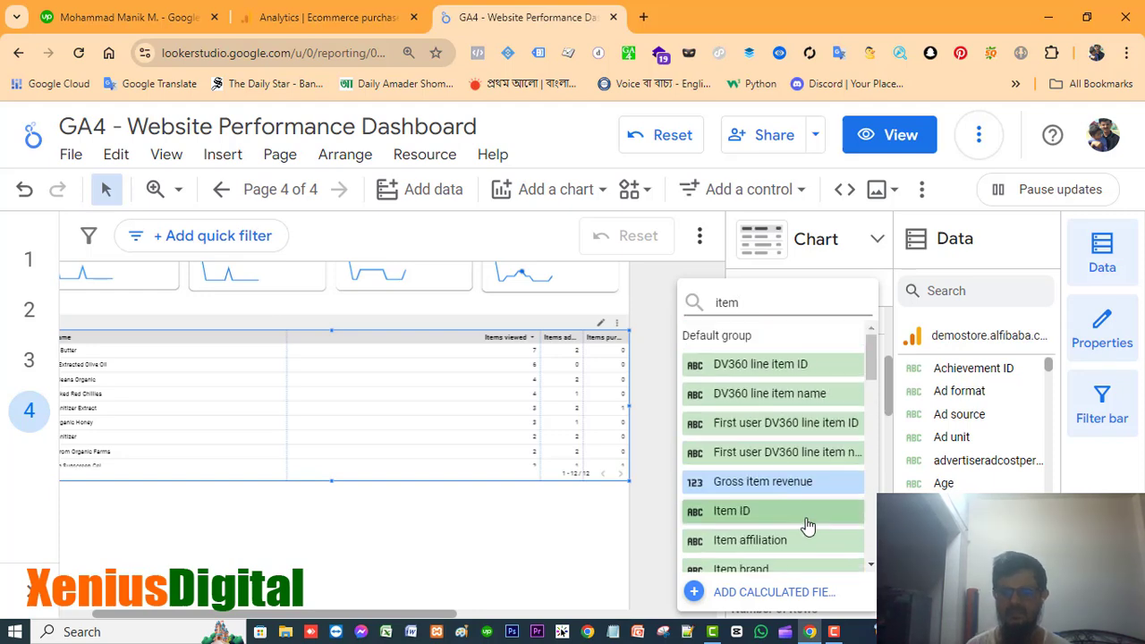
pyautogui.press('BackSpace')
pyautogui.press('BackSpace')
pyautogui.press('BackSpace')
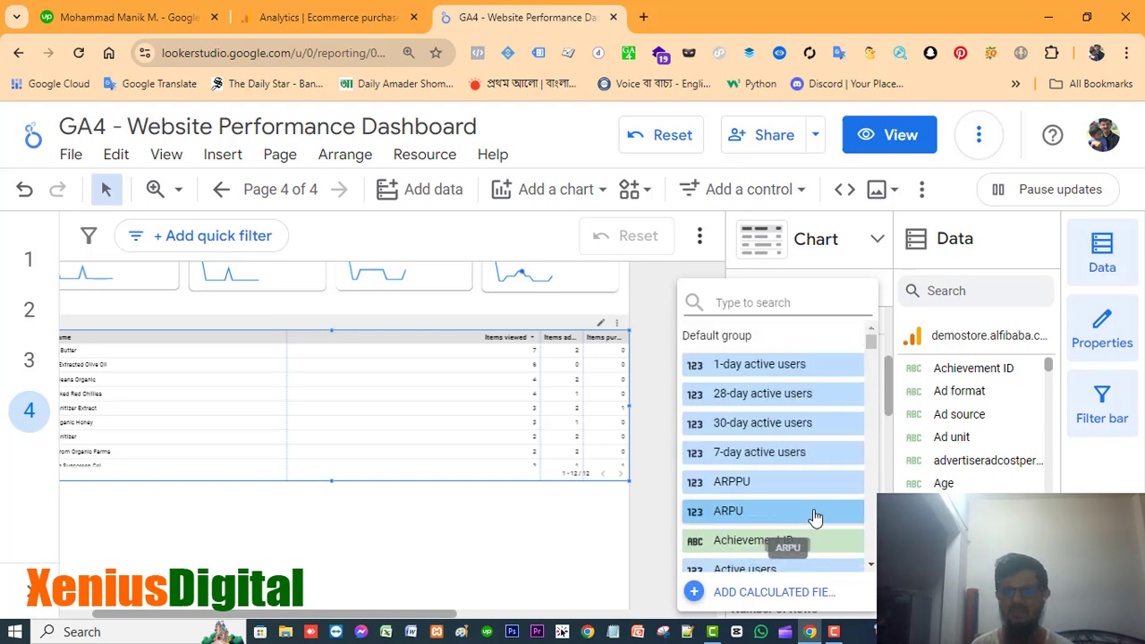
pyautogui.write('review')
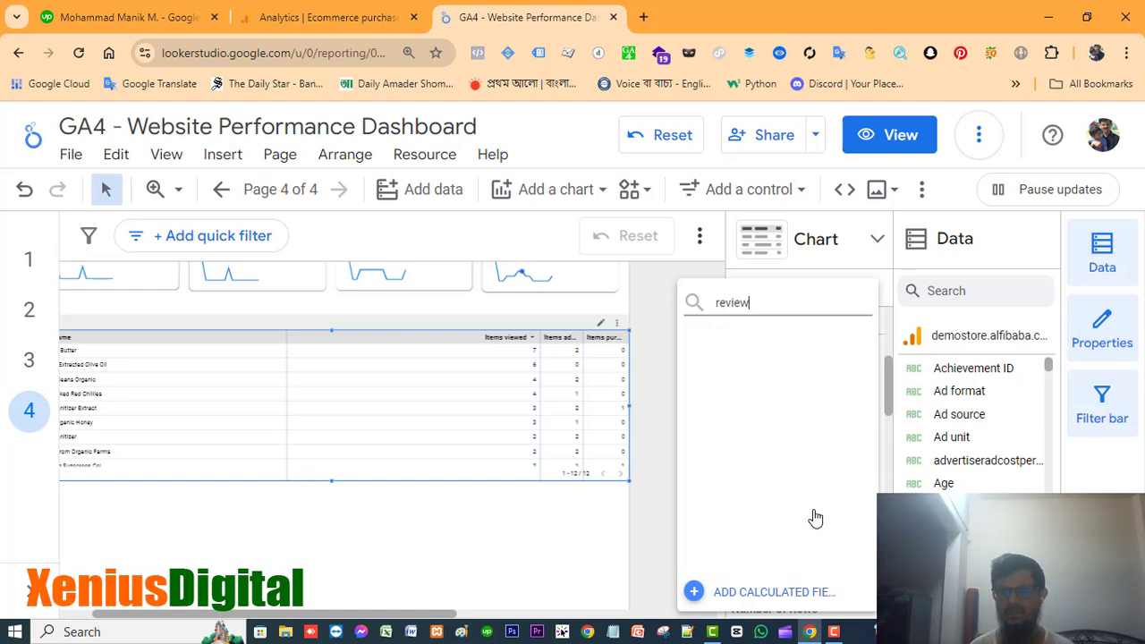
pyautogui.press('BackSpace')
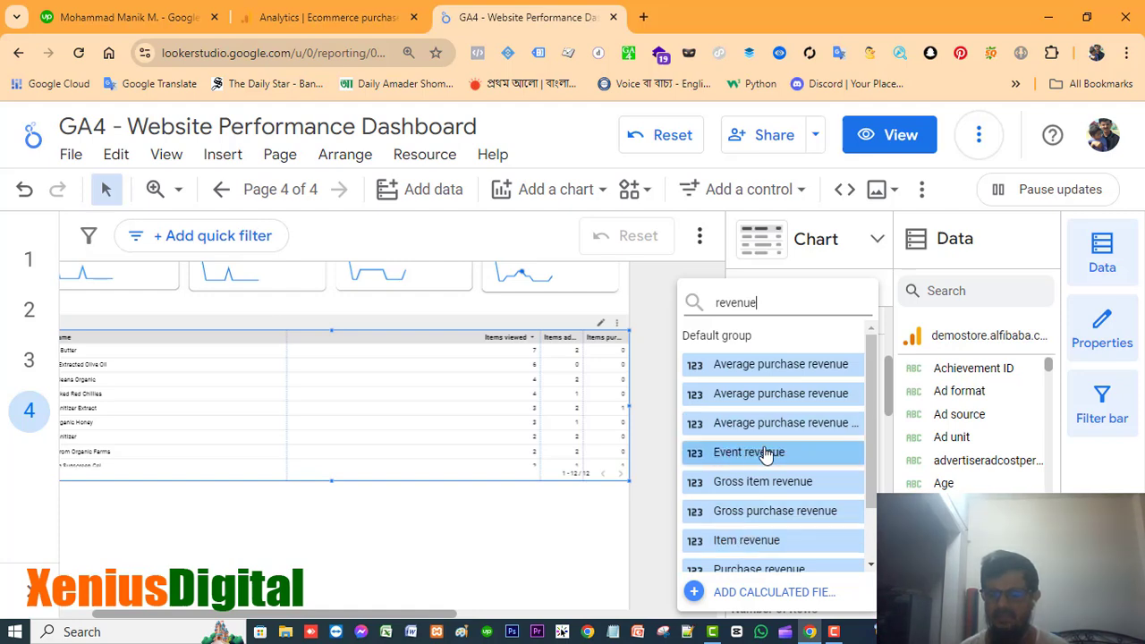
pyautogui.click(747, 541)
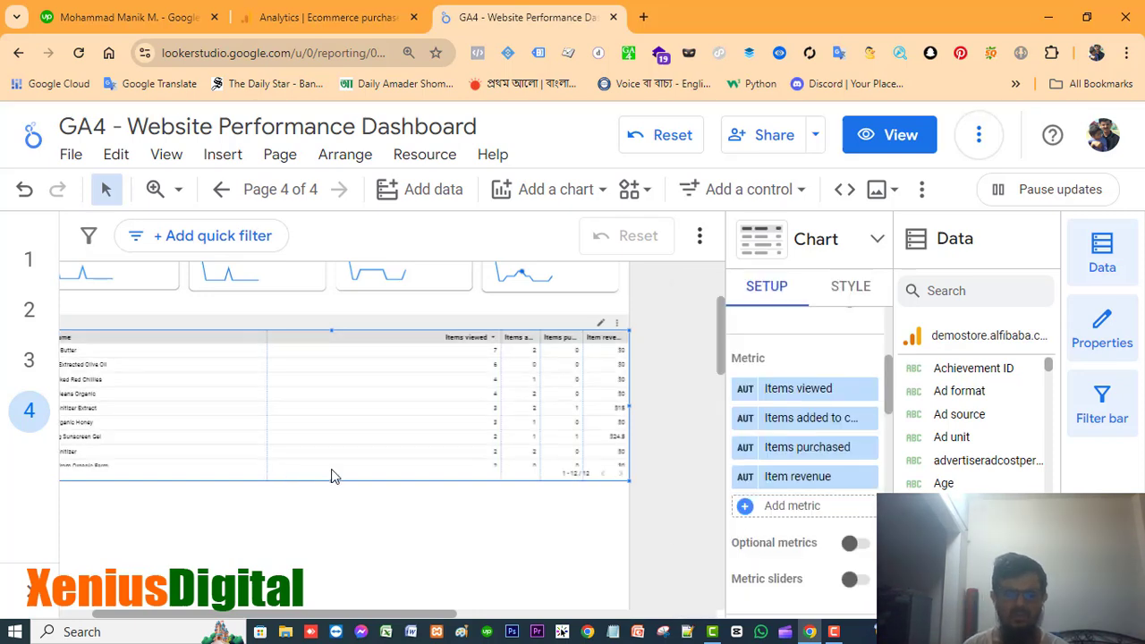
# Step: Narrow the item table's Item name, Items viewed, Items added to cart and Items purchased columns so every metric header fits
pyautogui.moveTo(267, 414); pyautogui.dragTo(163, 414)
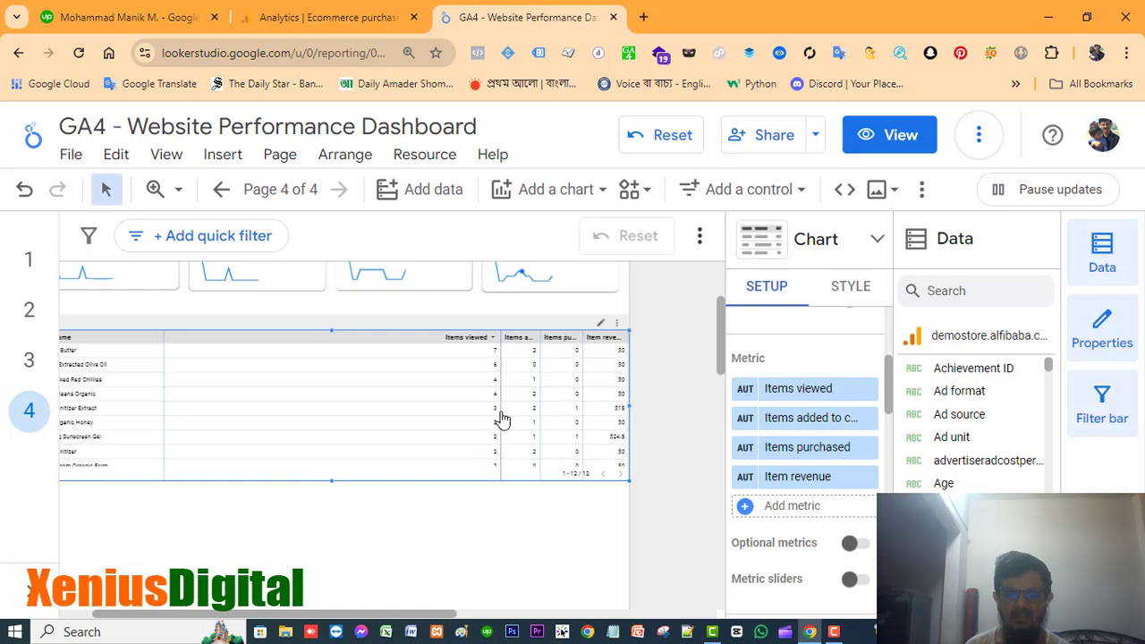
pyautogui.moveTo(501, 411); pyautogui.dragTo(266, 417)
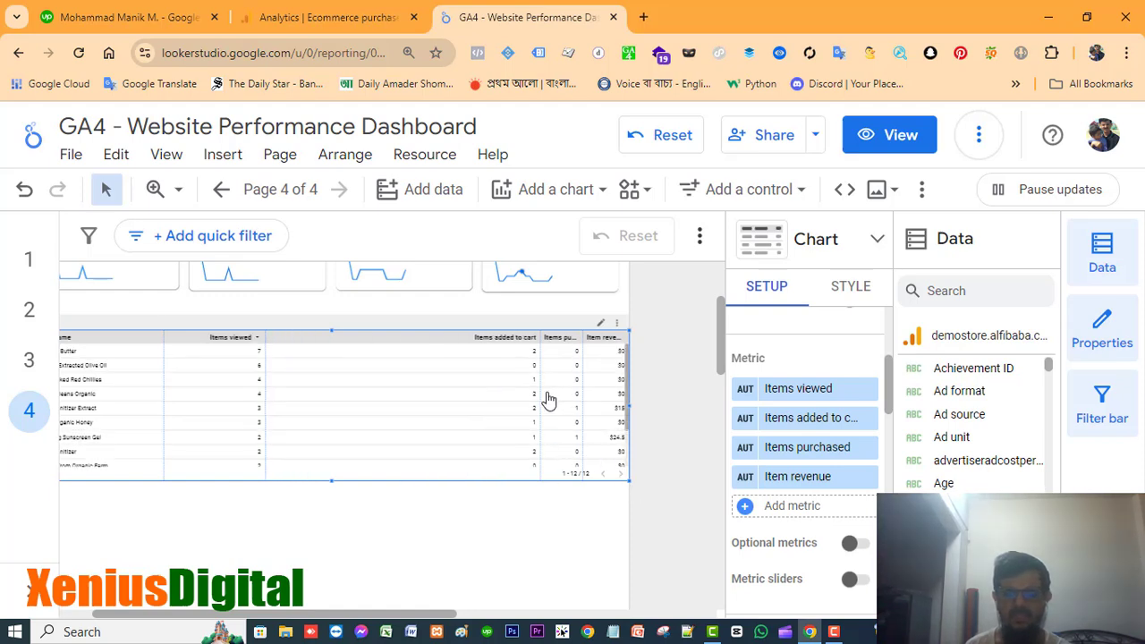
pyautogui.moveTo(544, 387); pyautogui.dragTo(353, 374)
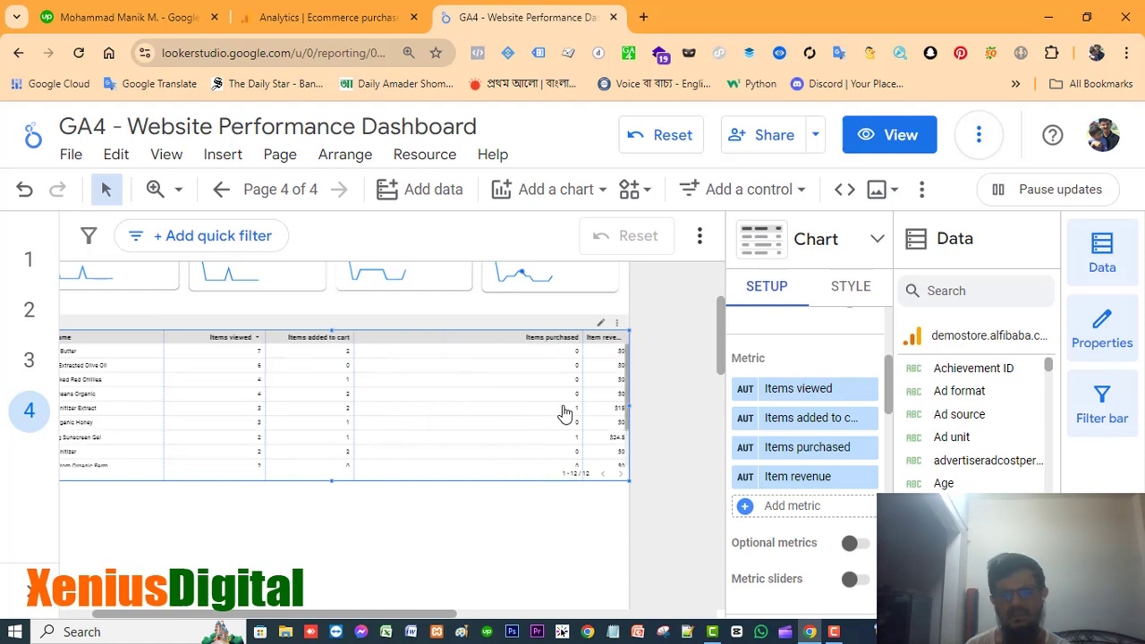
pyautogui.moveTo(585, 373); pyautogui.dragTo(445, 368)
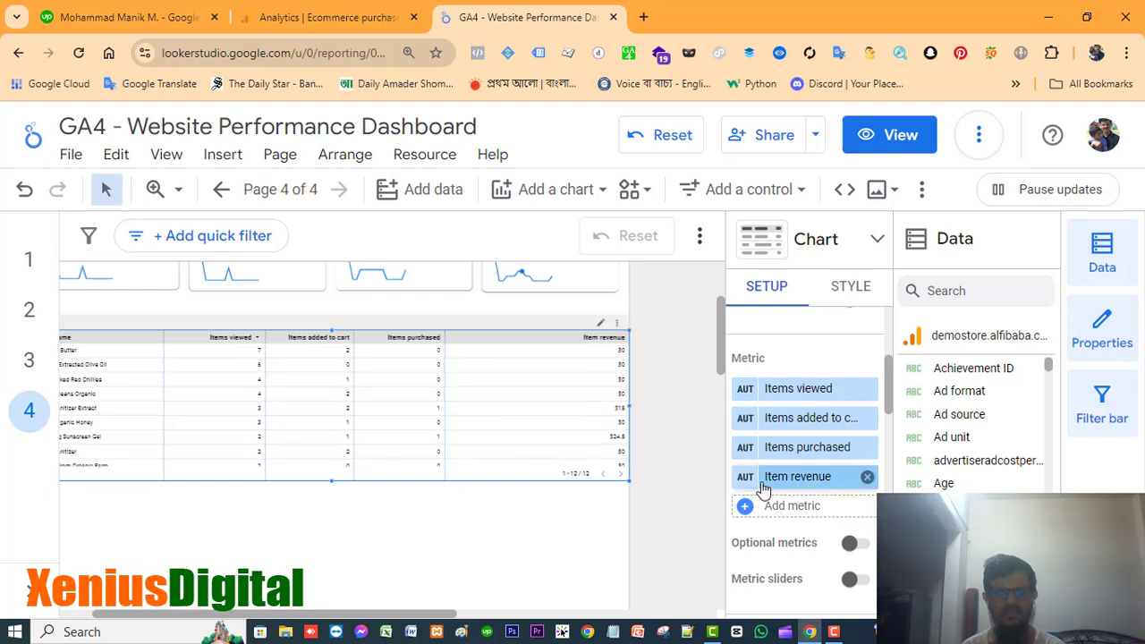
# Step: Resize the item table inward on both sides so its edges line up with the outer scorecards above
pyautogui.moveTo(313, 615); pyautogui.dragTo(264, 613)
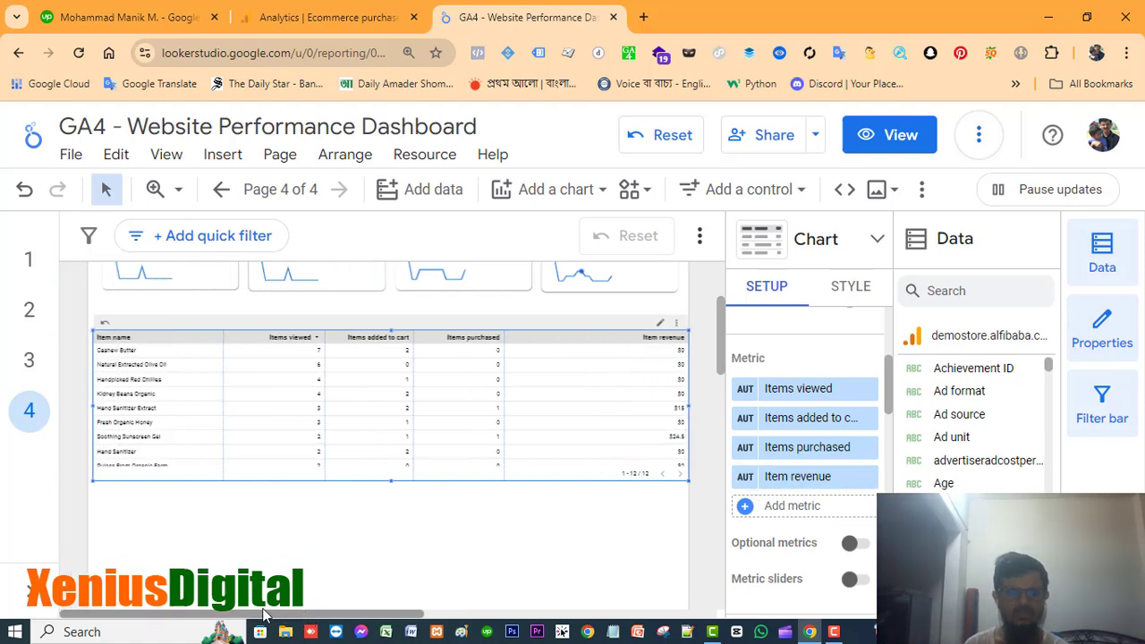
pyautogui.click(170, 492)
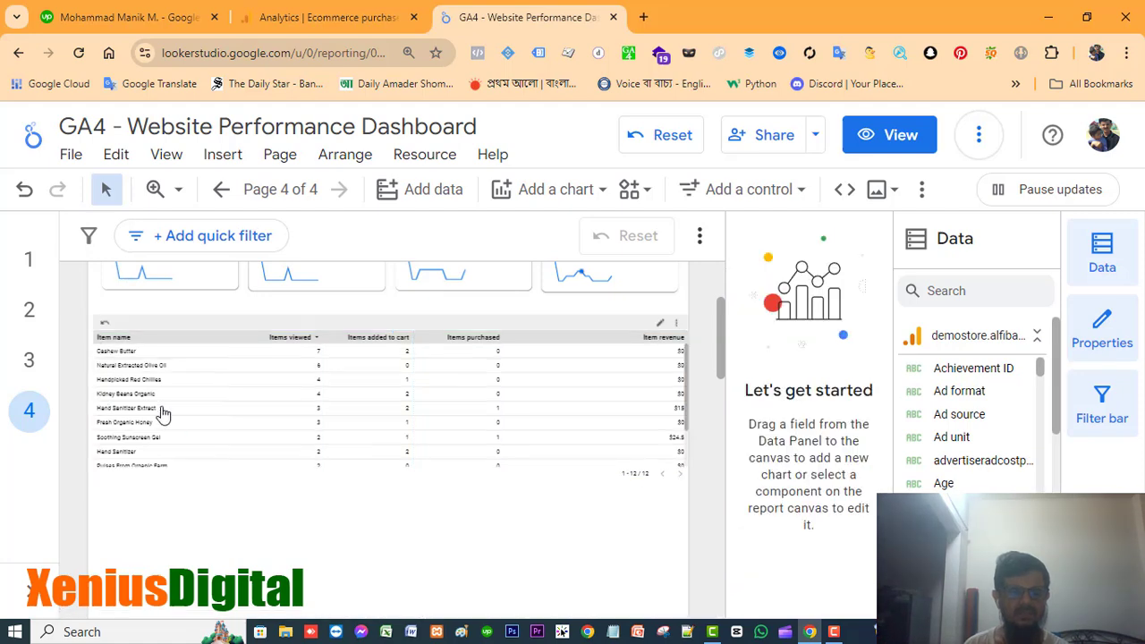
pyautogui.click(109, 417)
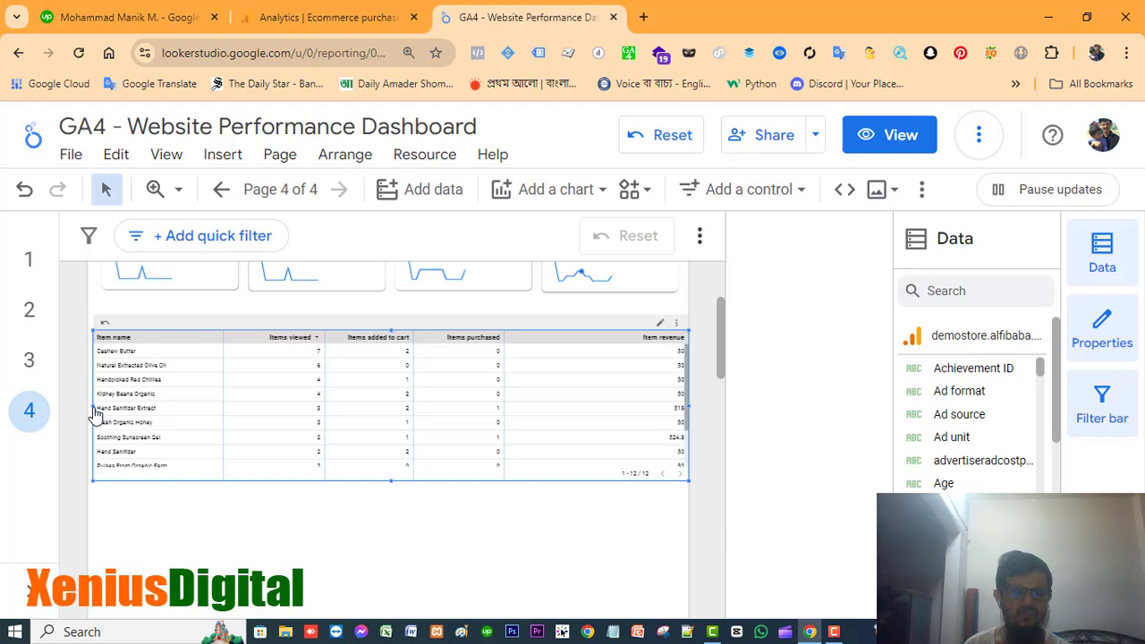
pyautogui.moveTo(93, 408); pyautogui.dragTo(100, 407)
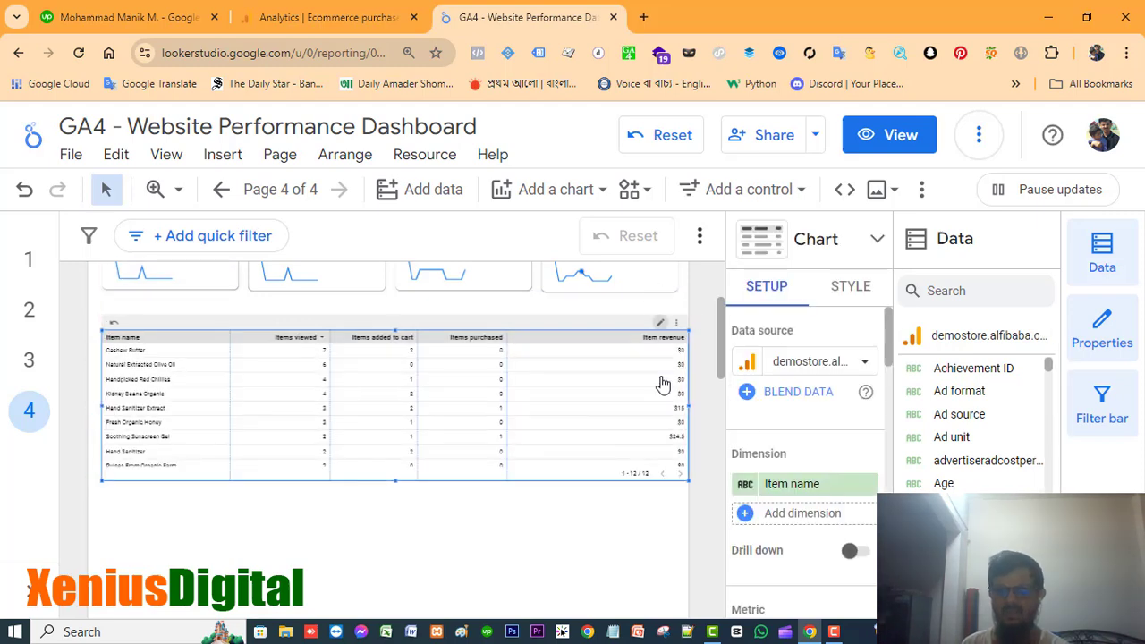
pyautogui.moveTo(688, 407); pyautogui.dragTo(678, 407)
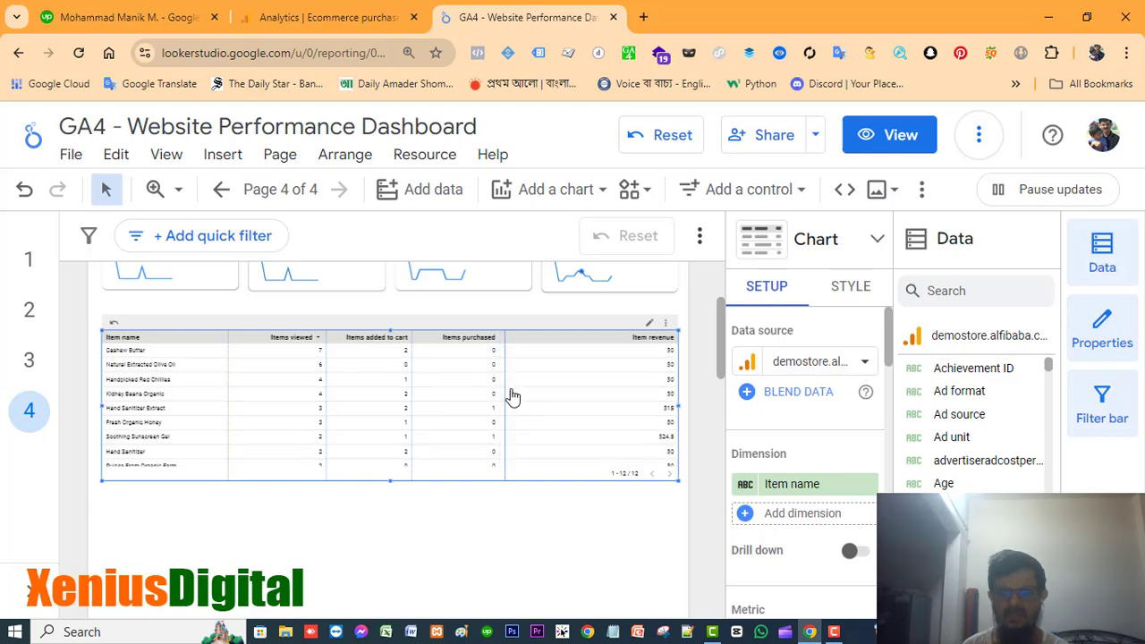
# Step: Widen the item table's Items purchased and Items added to cart columns so the metric columns are spaced more evenly
pyautogui.moveTo(513, 396); pyautogui.dragTo(531, 385)
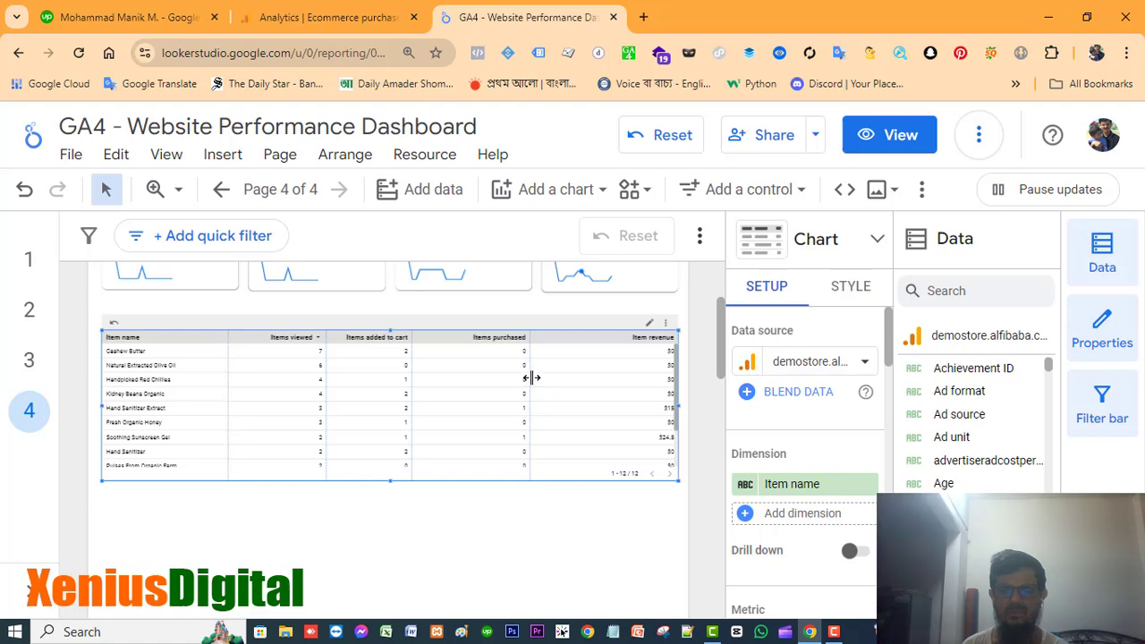
pyautogui.moveTo(530, 380); pyautogui.dragTo(548, 379)
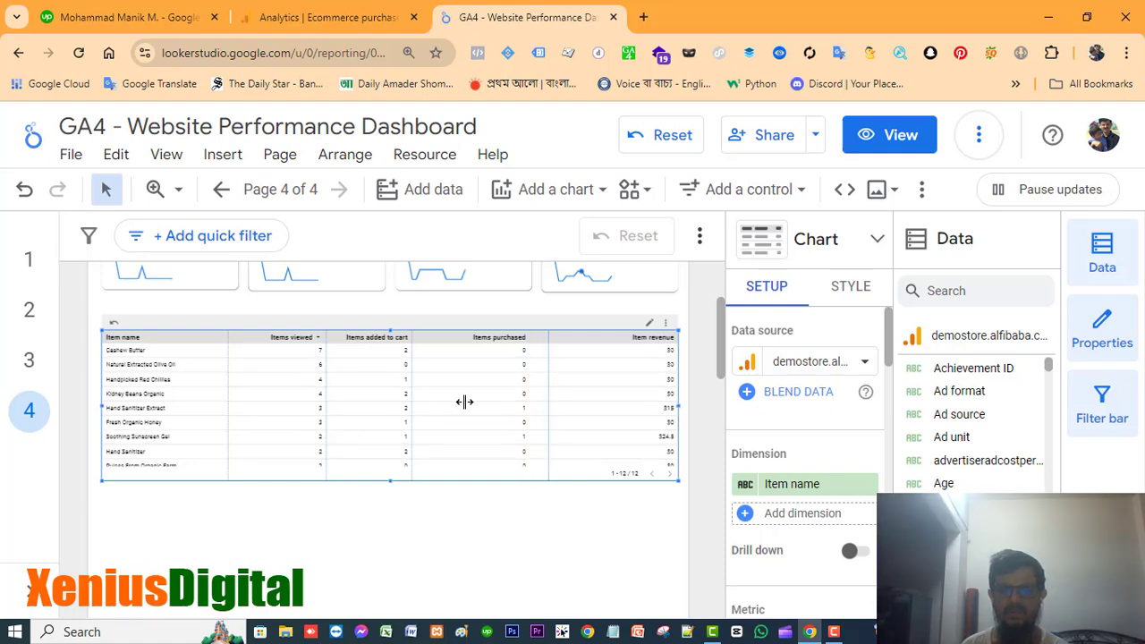
pyautogui.moveTo(414, 384); pyautogui.dragTo(433, 379)
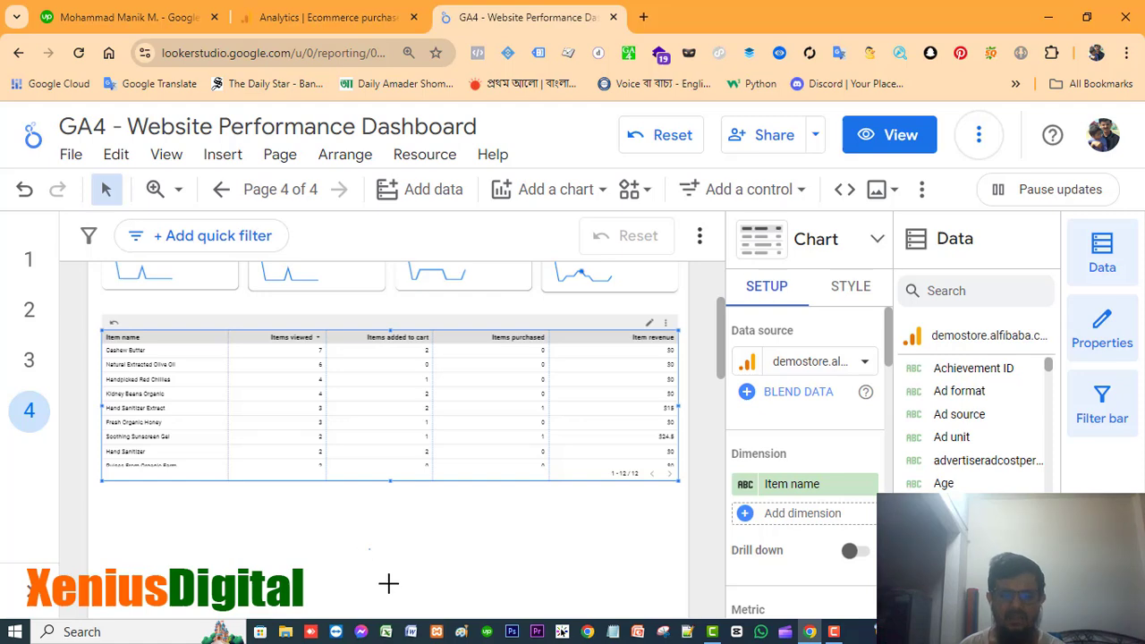
pyautogui.click(565, 583)
# Step: Add a border shadow to the item table
pyautogui.click(289, 391)
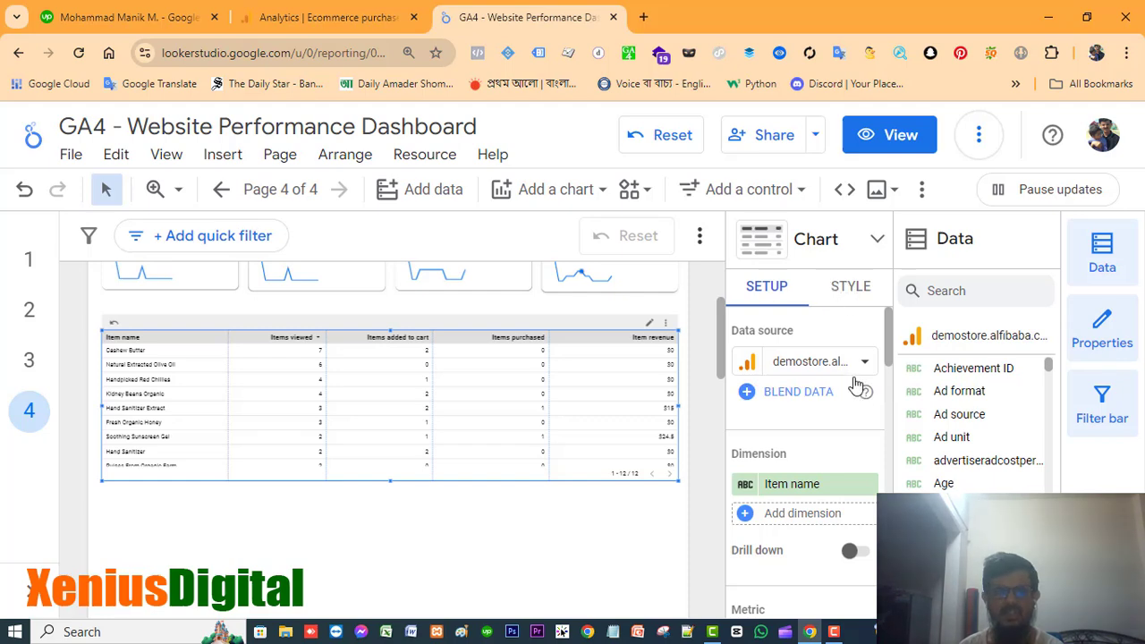
pyautogui.scroll(-5, 850, 383)
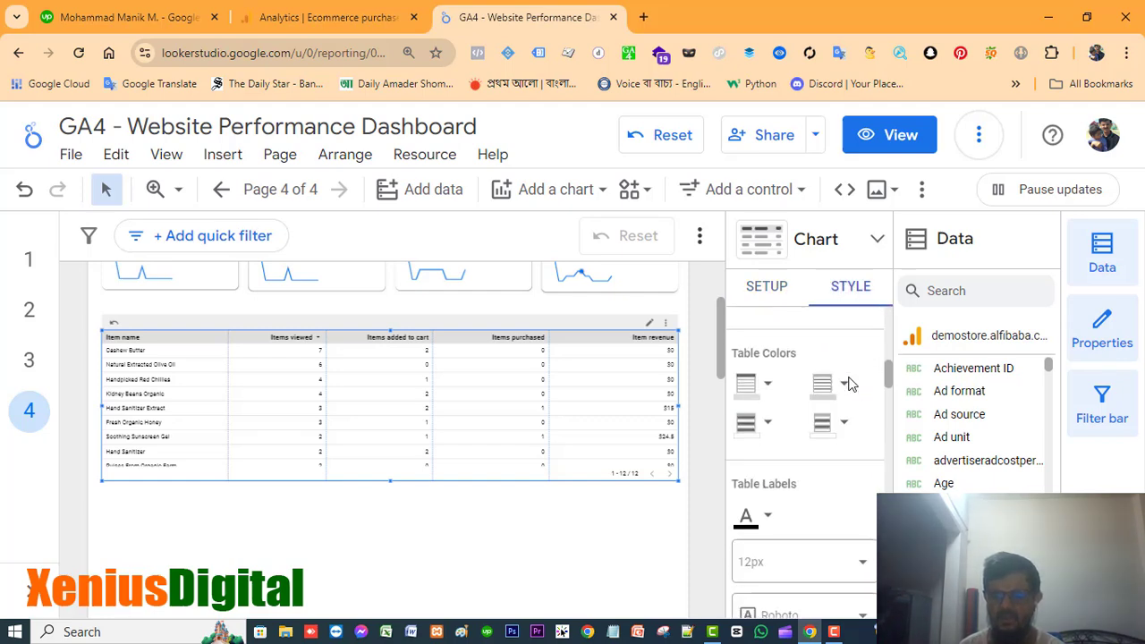
pyautogui.scroll(-6, 850, 383)
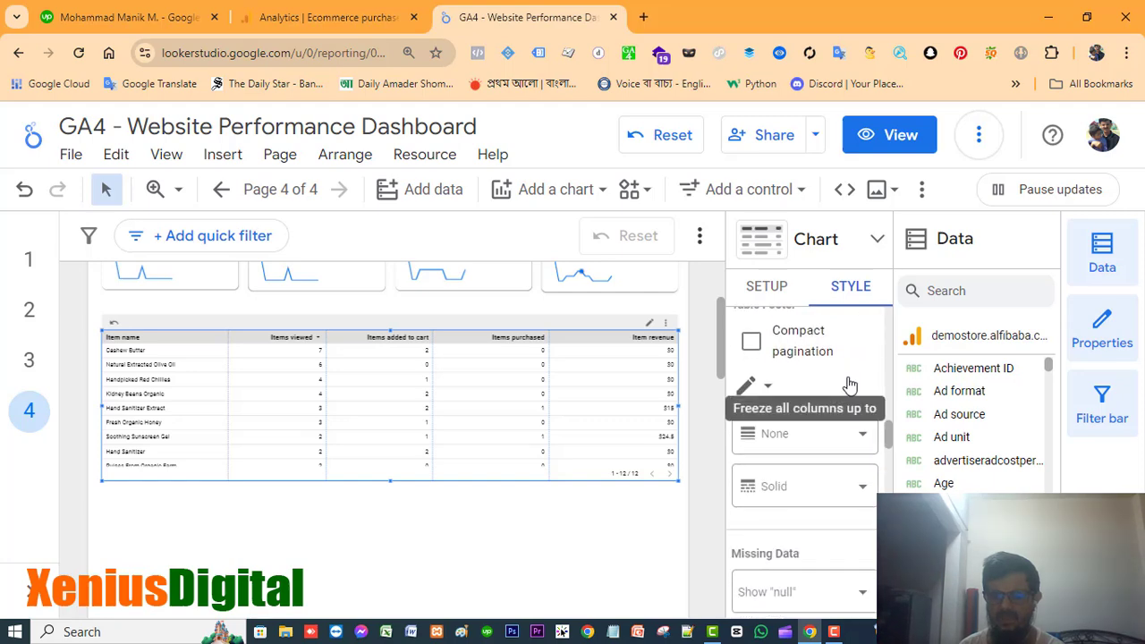
pyautogui.scroll(-6, 850, 383)
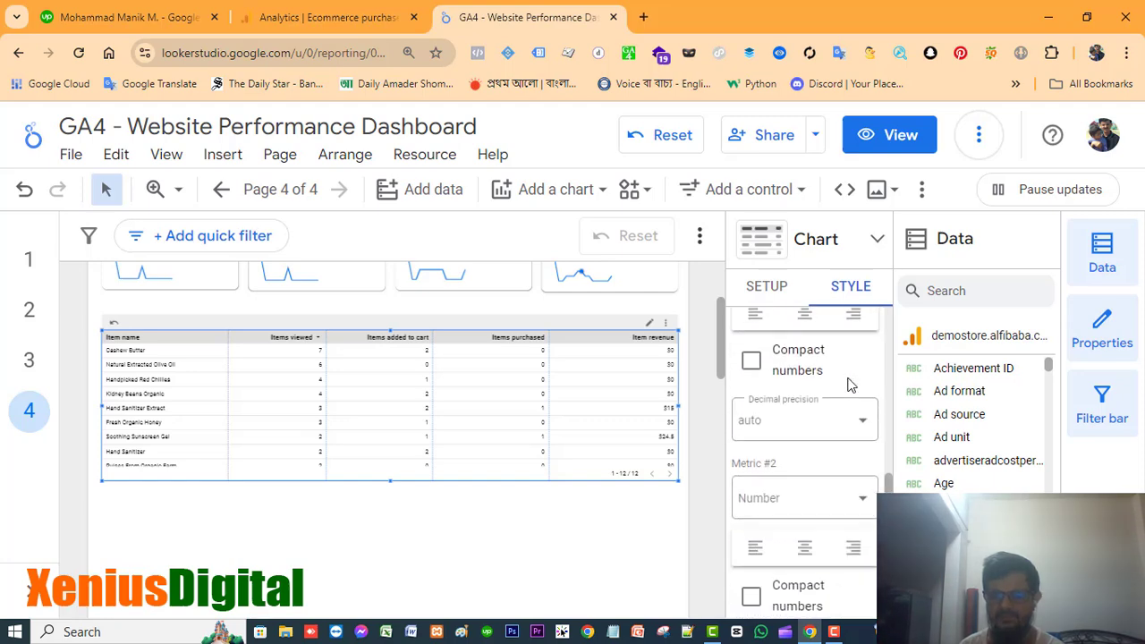
pyautogui.scroll(-6, 850, 385)
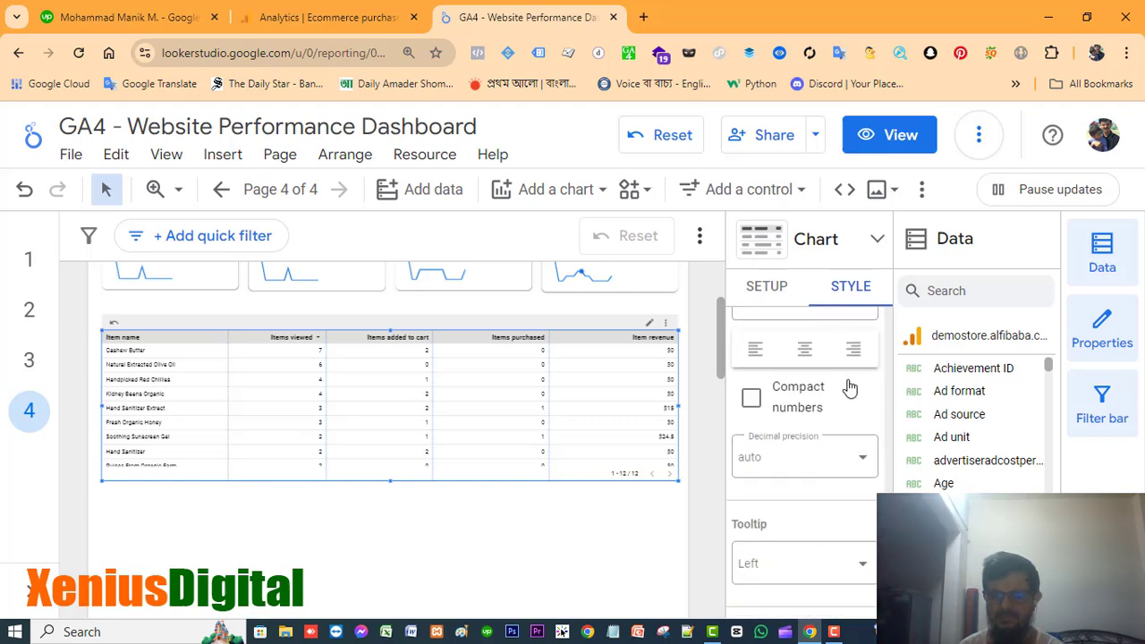
pyautogui.scroll(-4, 851, 387)
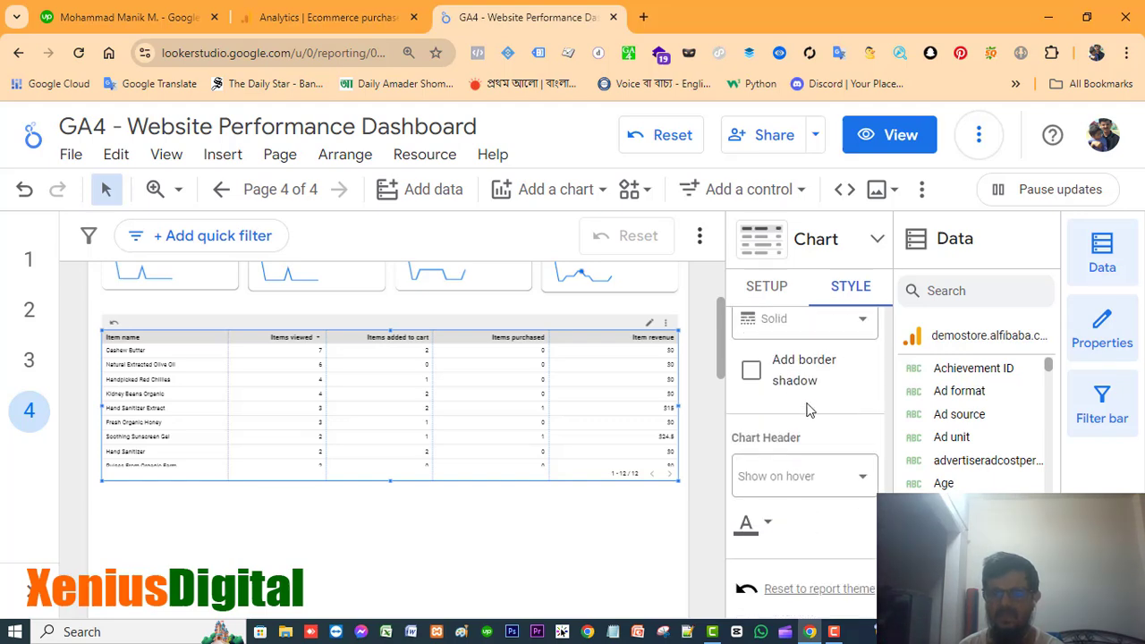
pyautogui.click(752, 374)
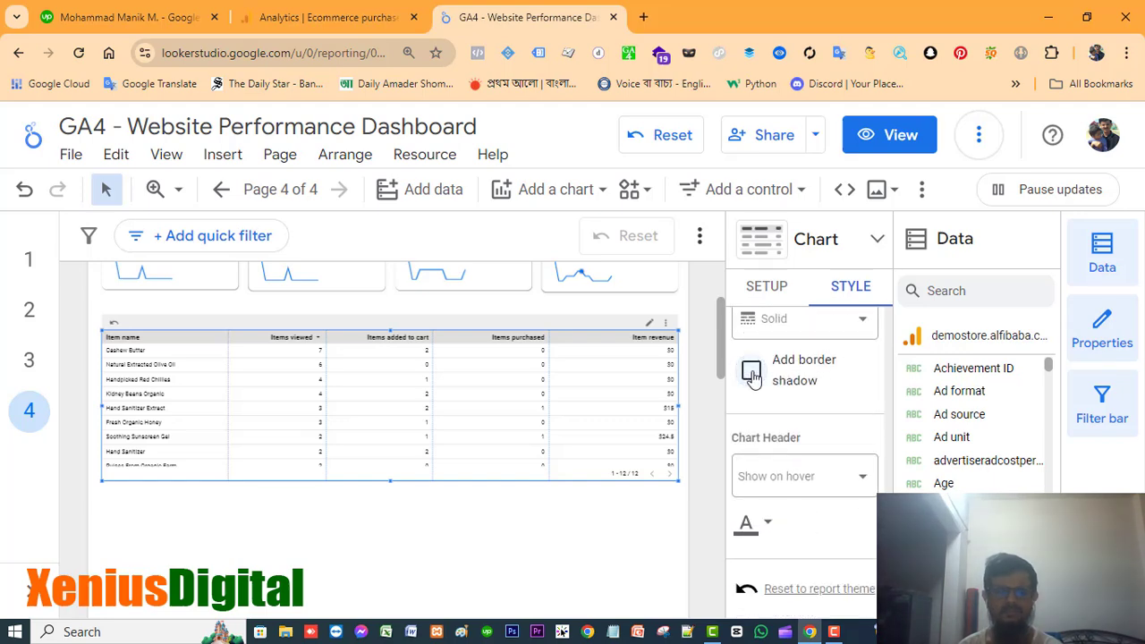
pyautogui.click(552, 569)
# Step: Move the item table slightly down to leave a larger gap below the scorecards
pyautogui.click(556, 472)
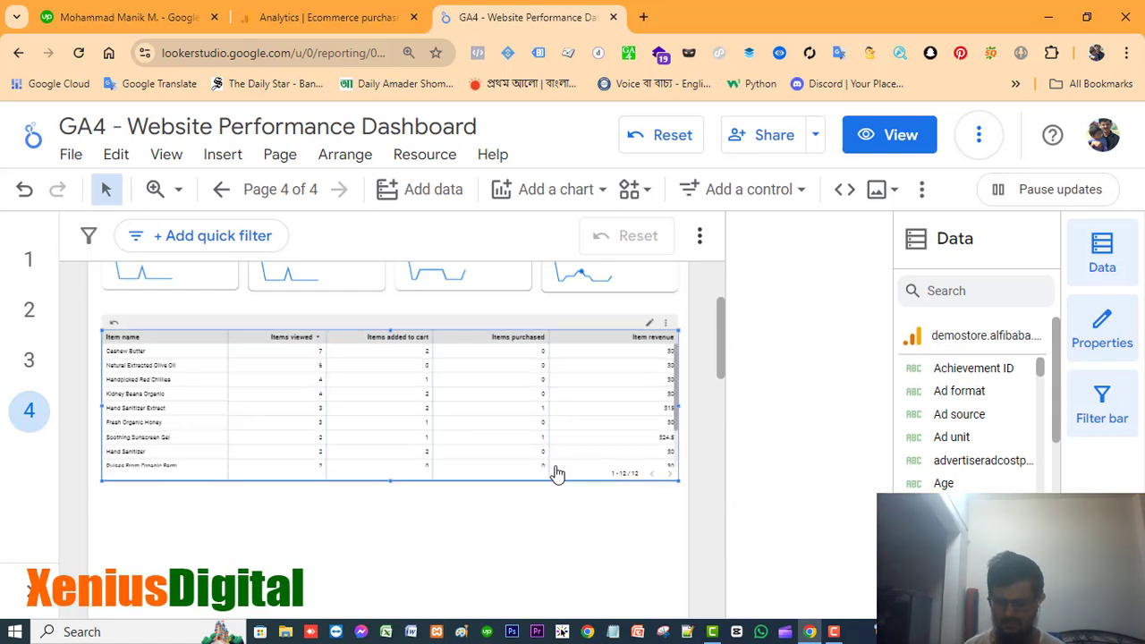
pyautogui.click(603, 560)
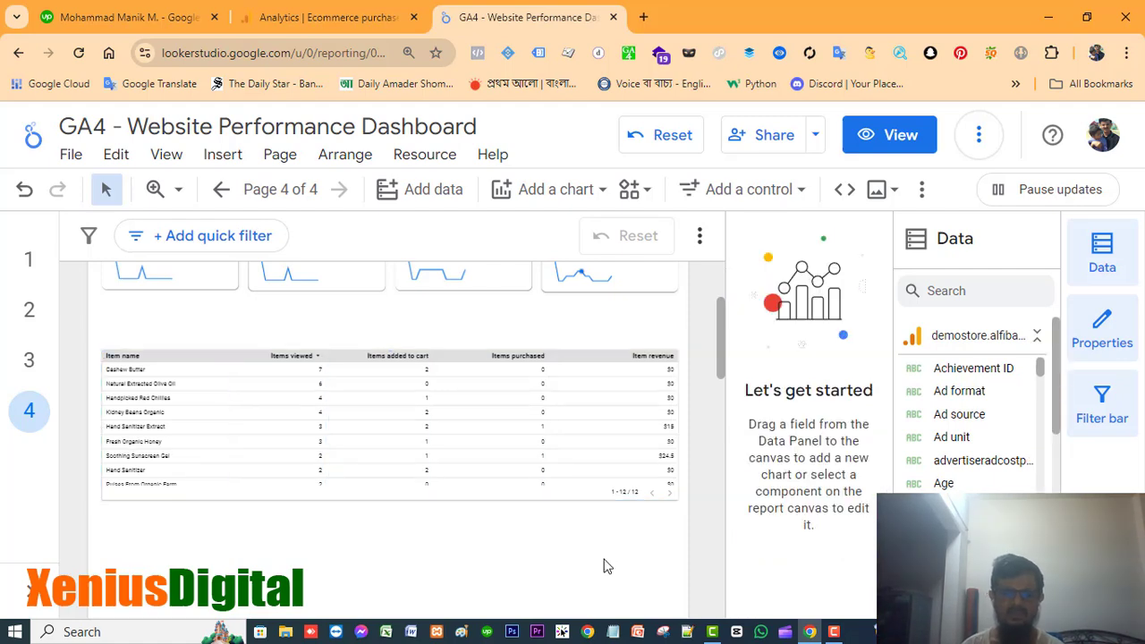
pyautogui.click(531, 437)
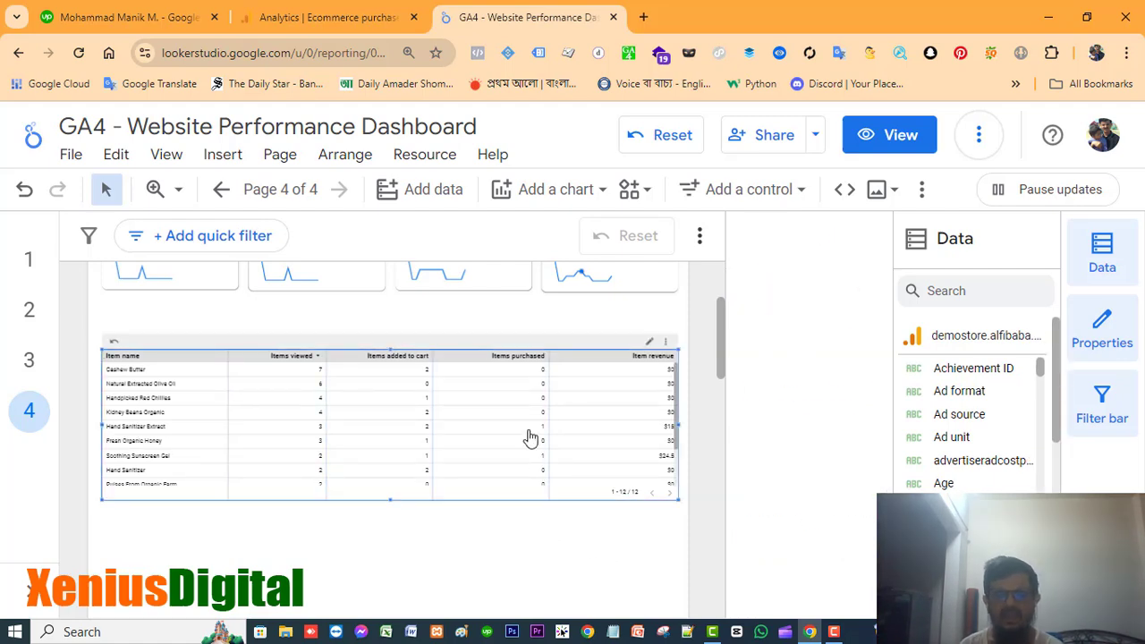
# Step: Preview the Ecommerce Analysis Dashboard page in view mode, check the item table's rows, and return to editing
pyautogui.click(906, 135)
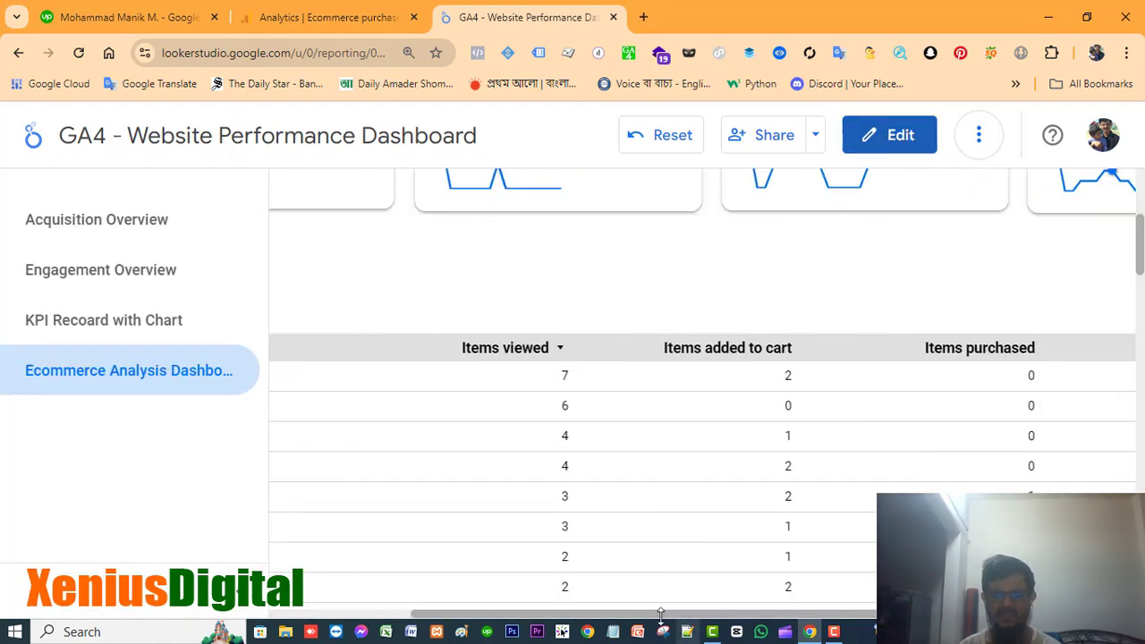
pyautogui.scroll(-1, 1135, 434)
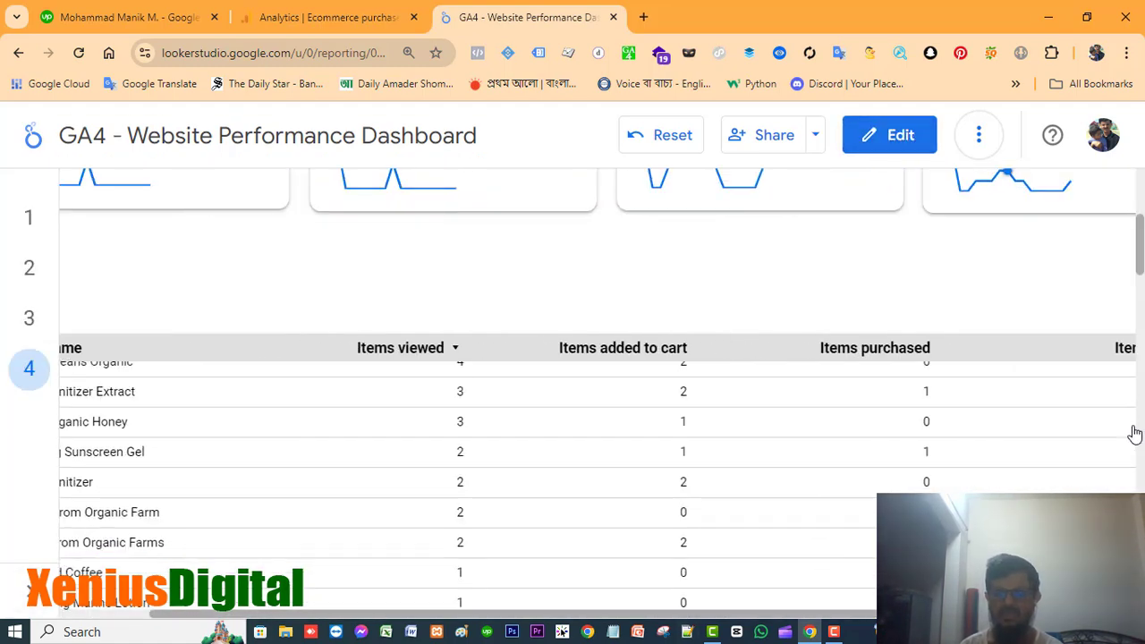
pyautogui.scroll(1, 884, 463)
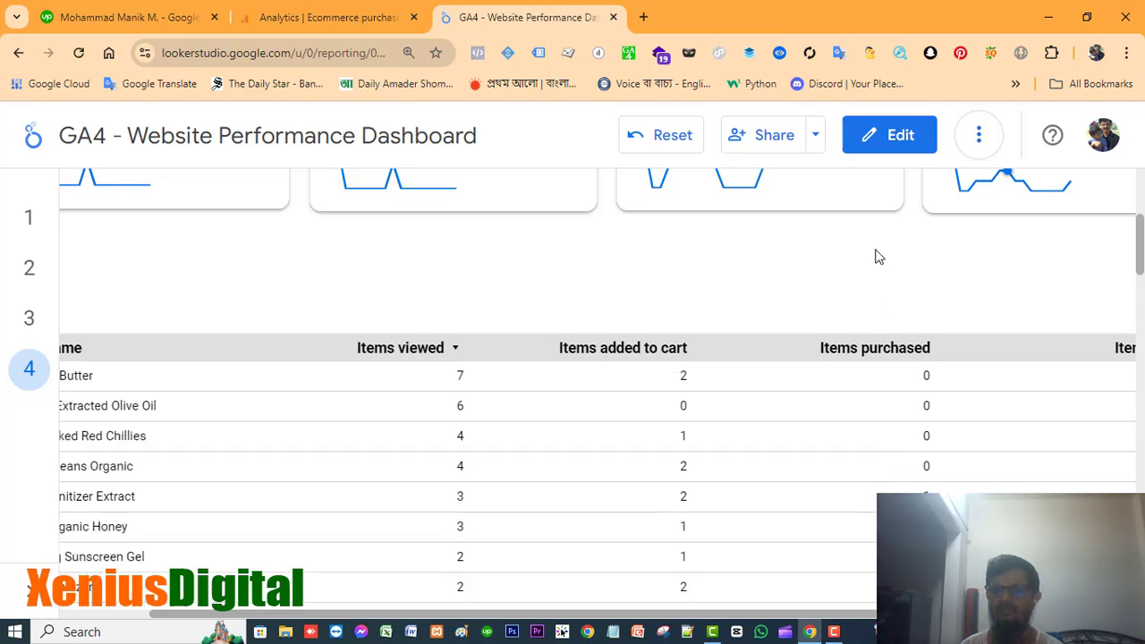
pyautogui.click(904, 135)
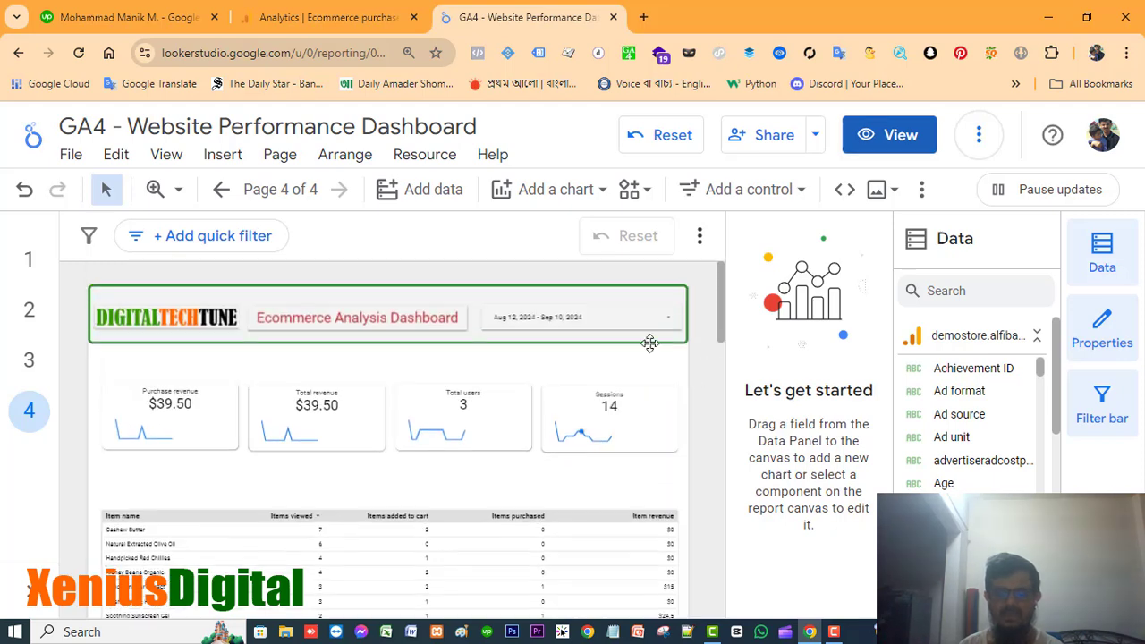
pyautogui.scroll(-2, 703, 390)
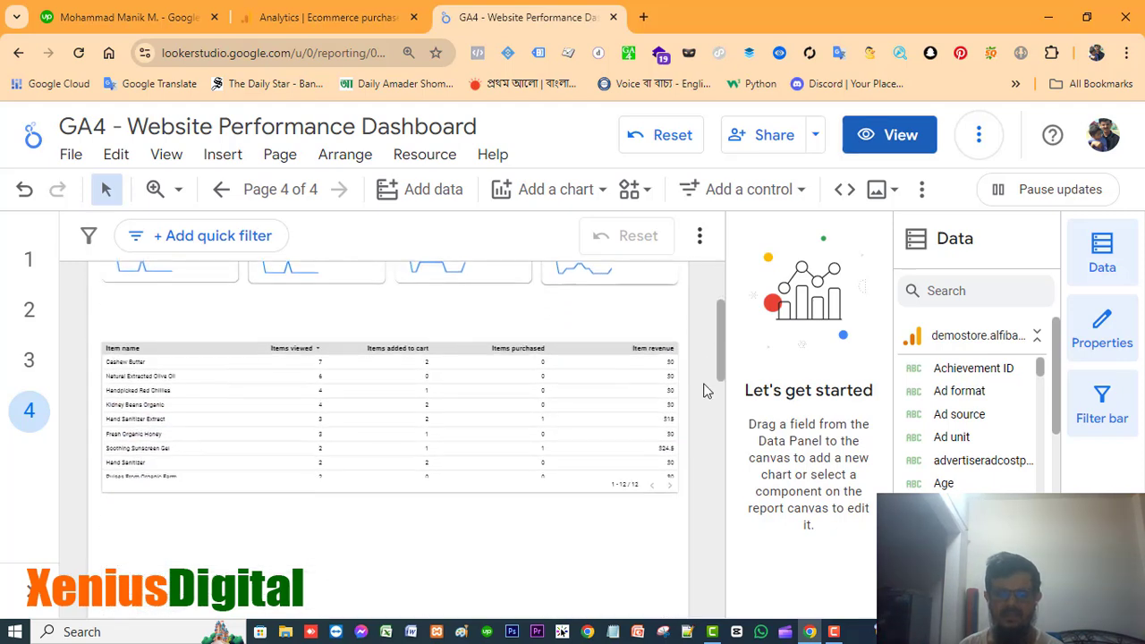
# Step: Compare the heatmap and bar versions of the item table and change its chart type to the table with bars
pyautogui.click(354, 479)
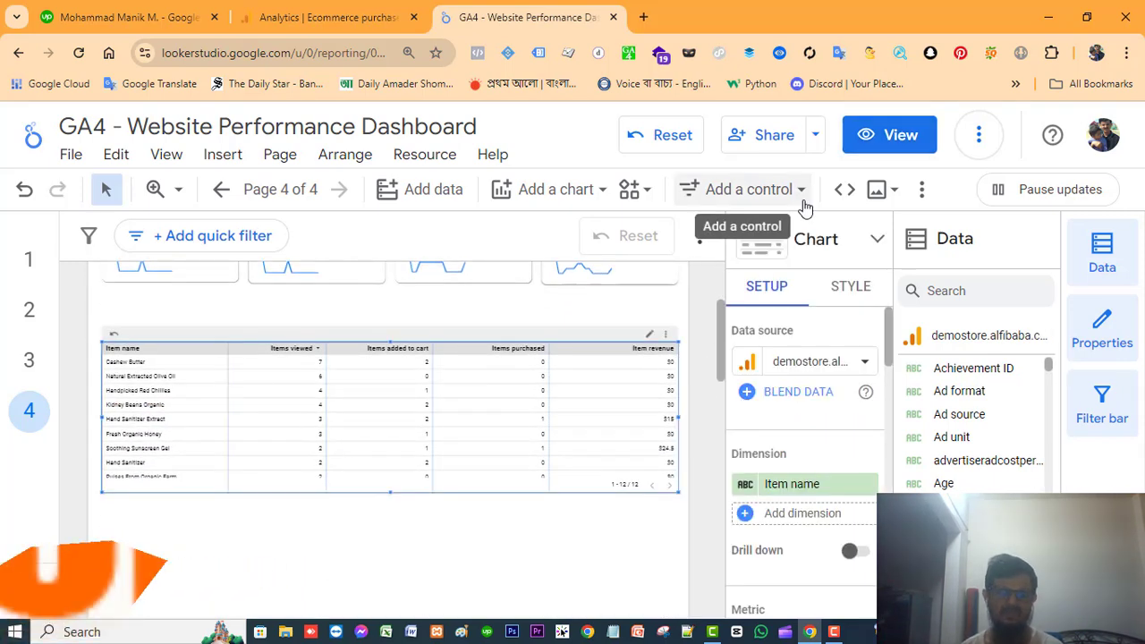
pyautogui.click(876, 242)
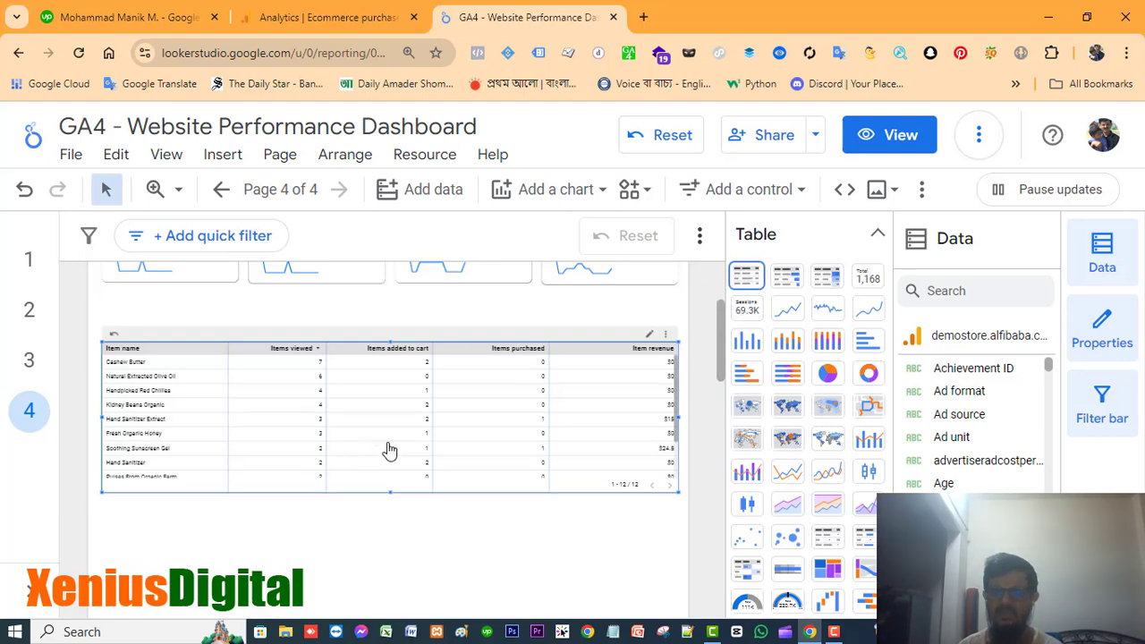
pyautogui.click(788, 283)
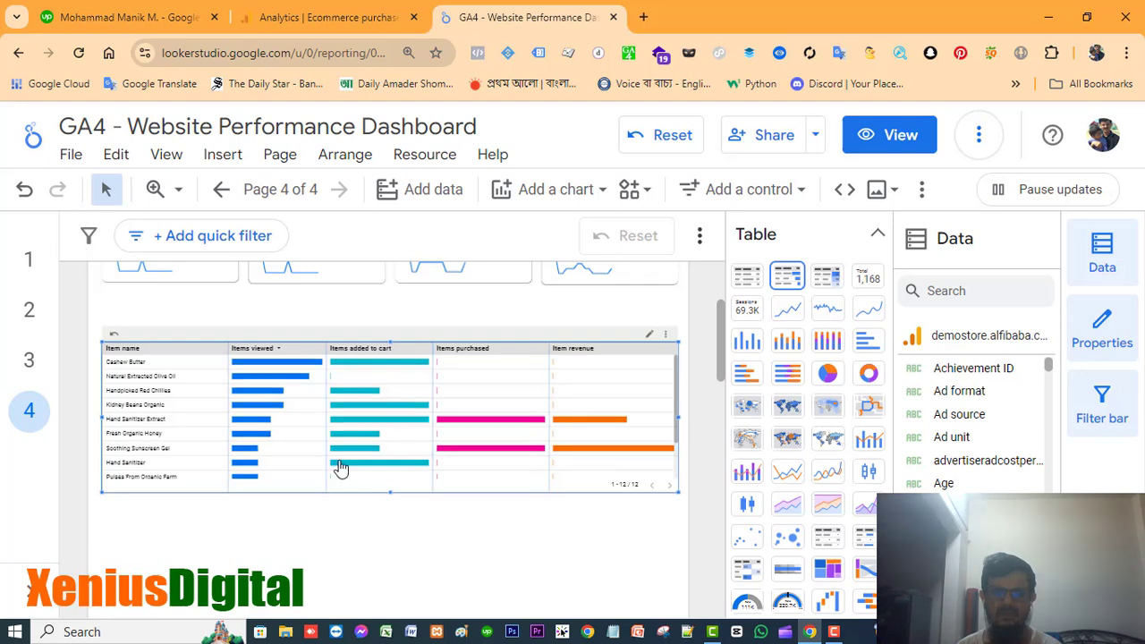
pyautogui.click(828, 279)
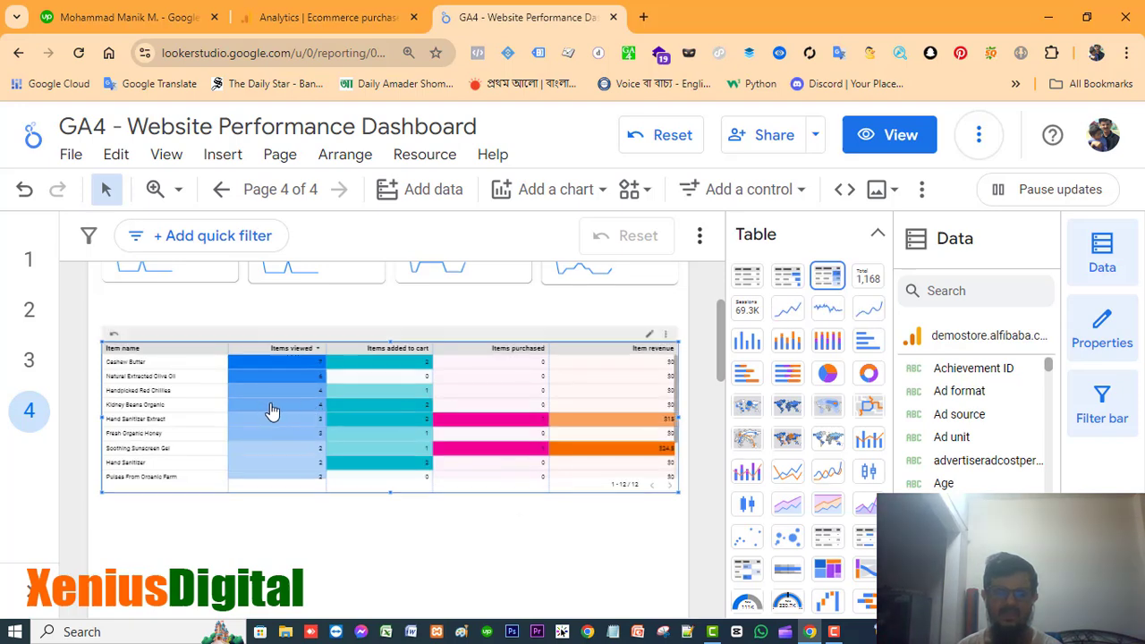
pyautogui.click(790, 279)
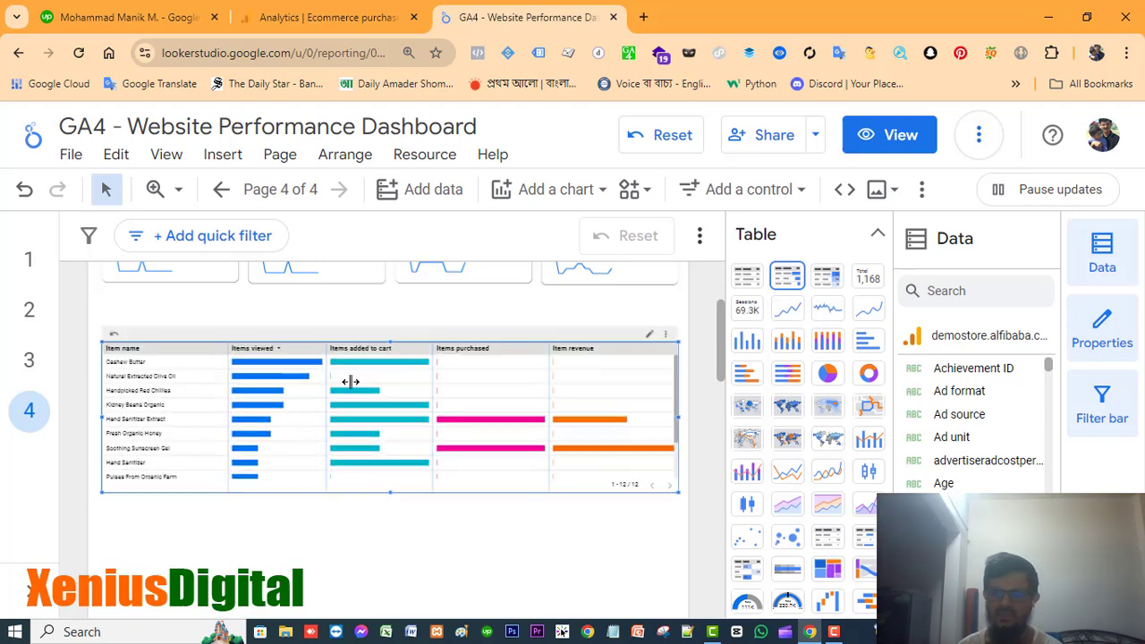
pyautogui.click(880, 240)
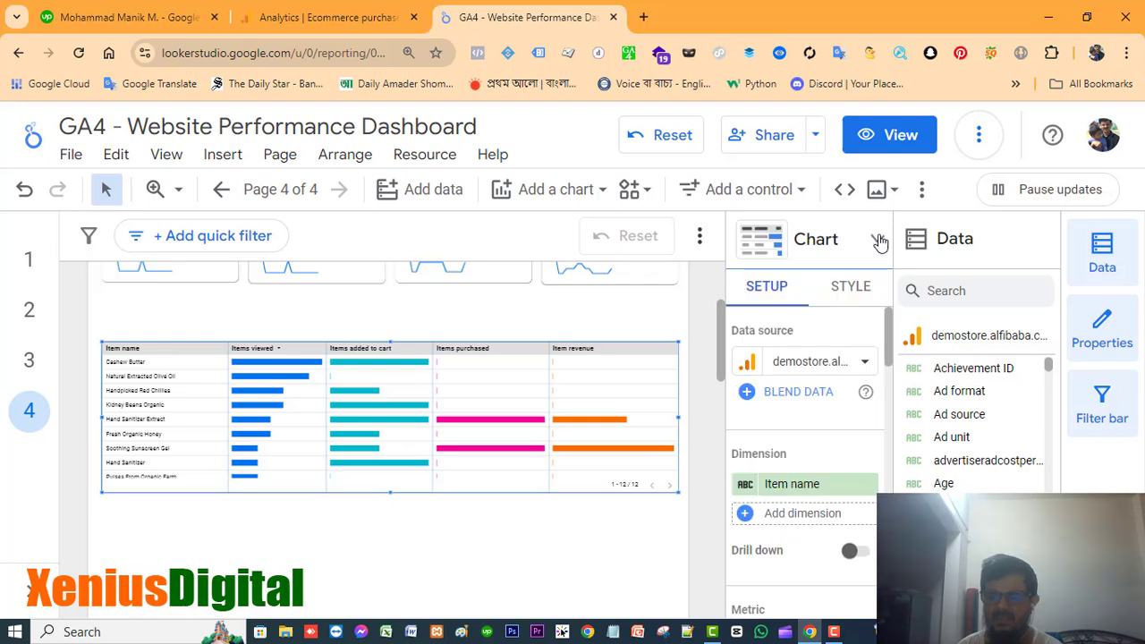
# Step: Show the numbers beside the bars of the Items viewed metric in the item table
pyautogui.click(859, 288)
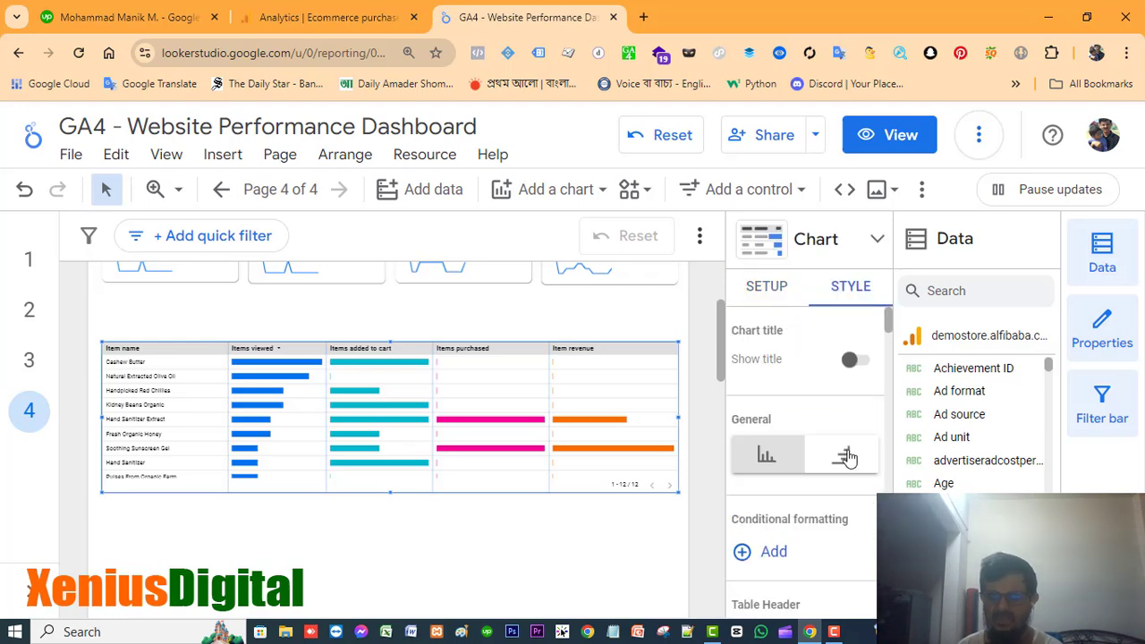
pyautogui.scroll(-3, 848, 457)
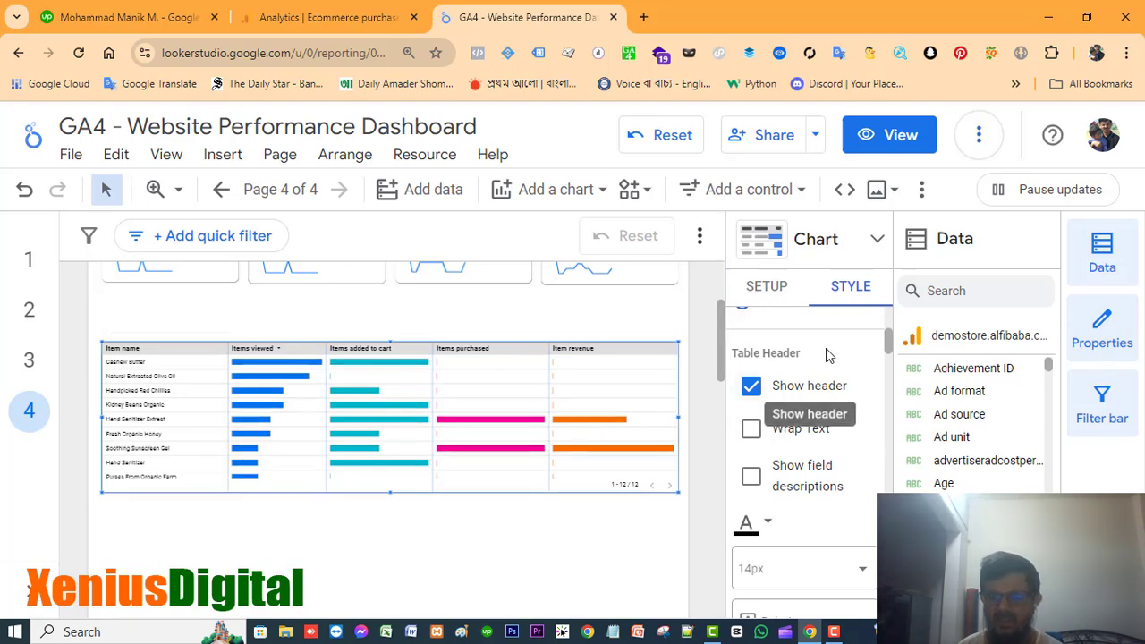
pyautogui.scroll(-3, 826, 358)
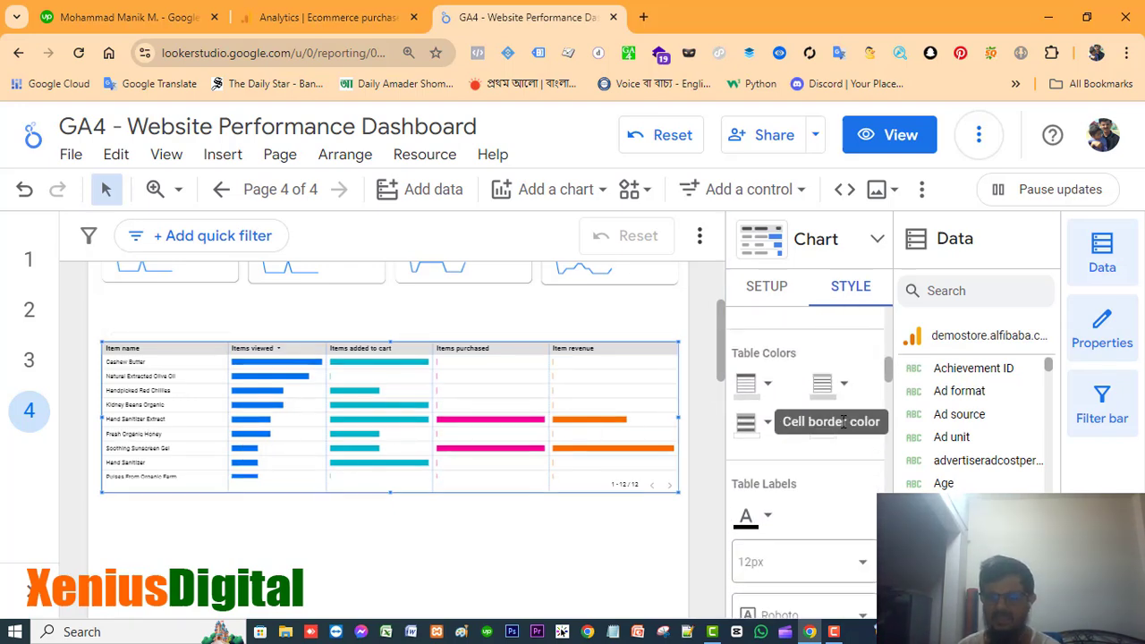
pyautogui.scroll(-4, 851, 439)
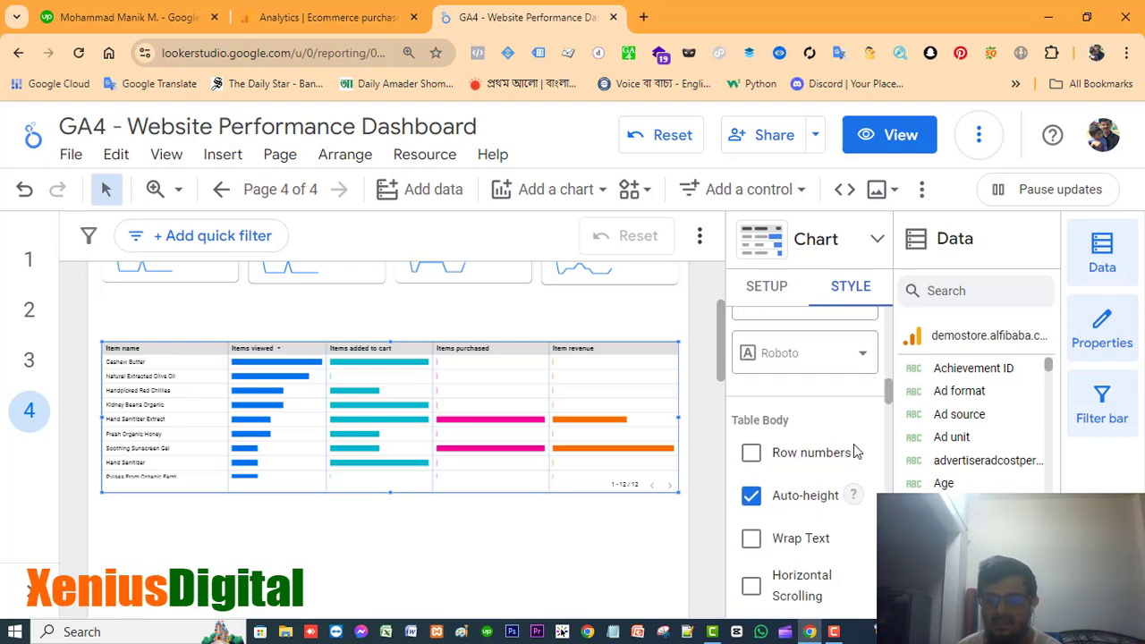
pyautogui.scroll(-5, 853, 450)
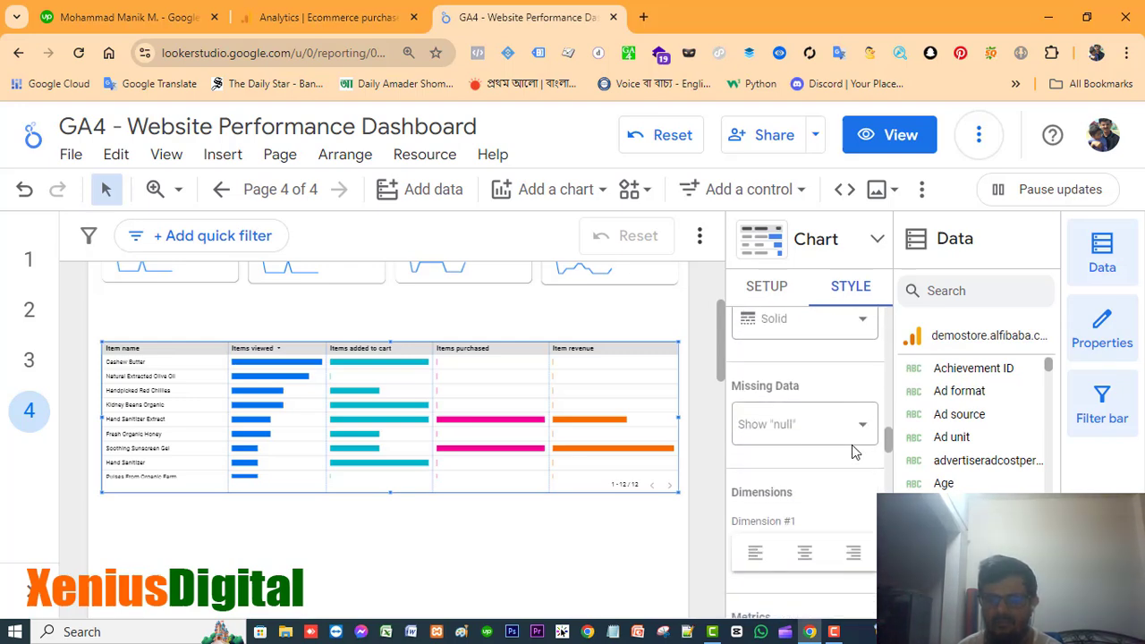
pyautogui.scroll(-1, 854, 453)
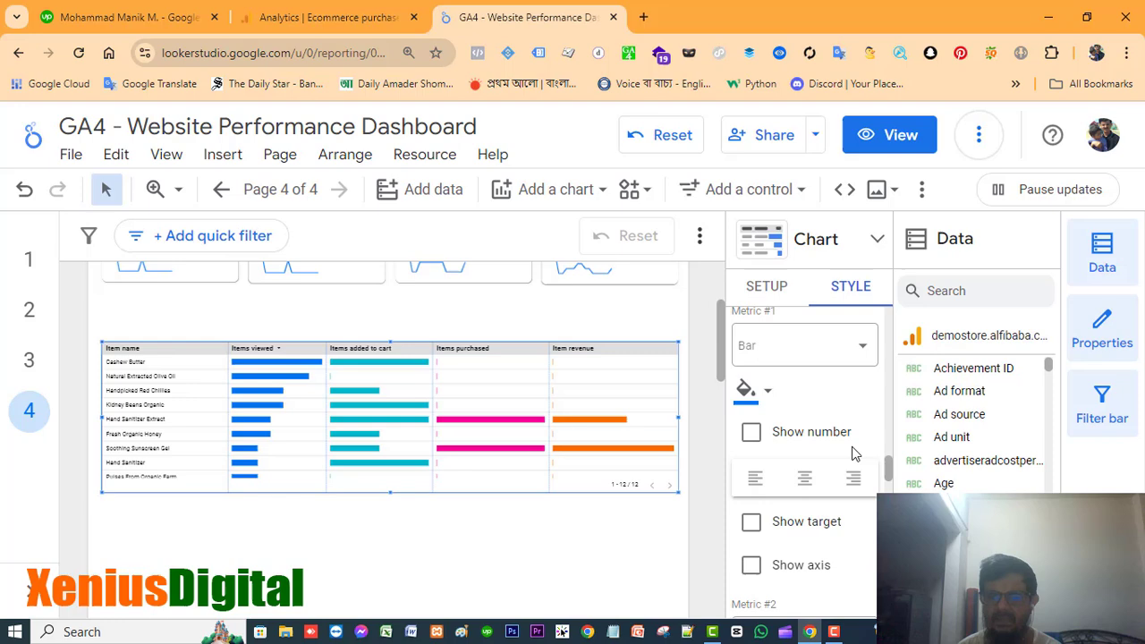
pyautogui.click(751, 432)
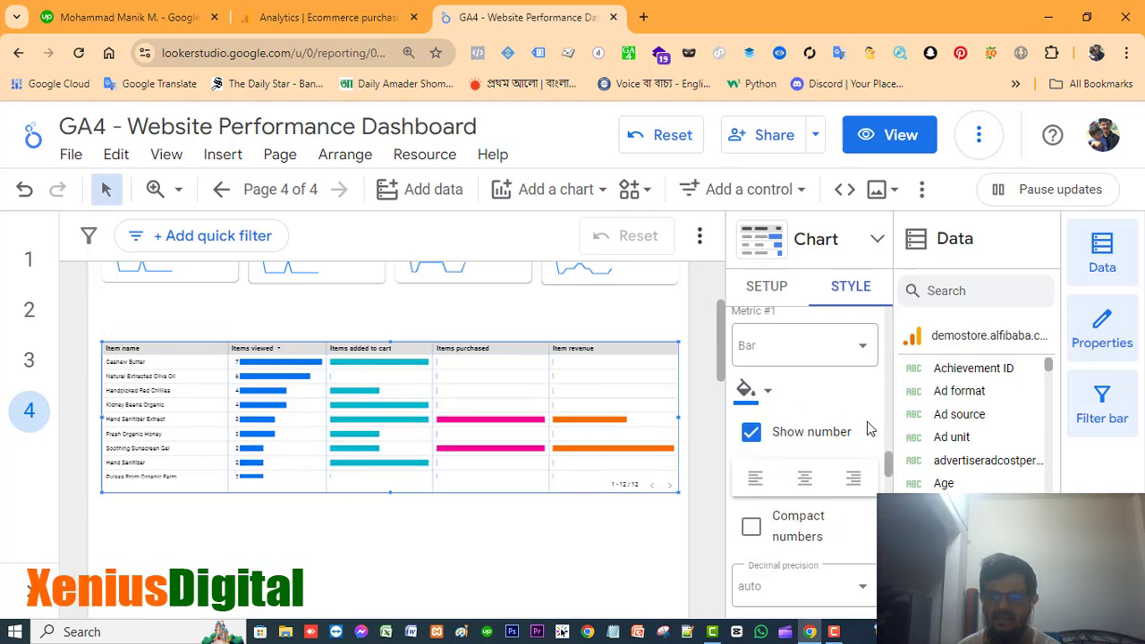
# Step: Show the numbers beside the bars for Items added to cart, Items purchased and Item revenue in the item table
pyautogui.scroll(-1, 854, 448)
pyautogui.scroll(-5, 851, 456)
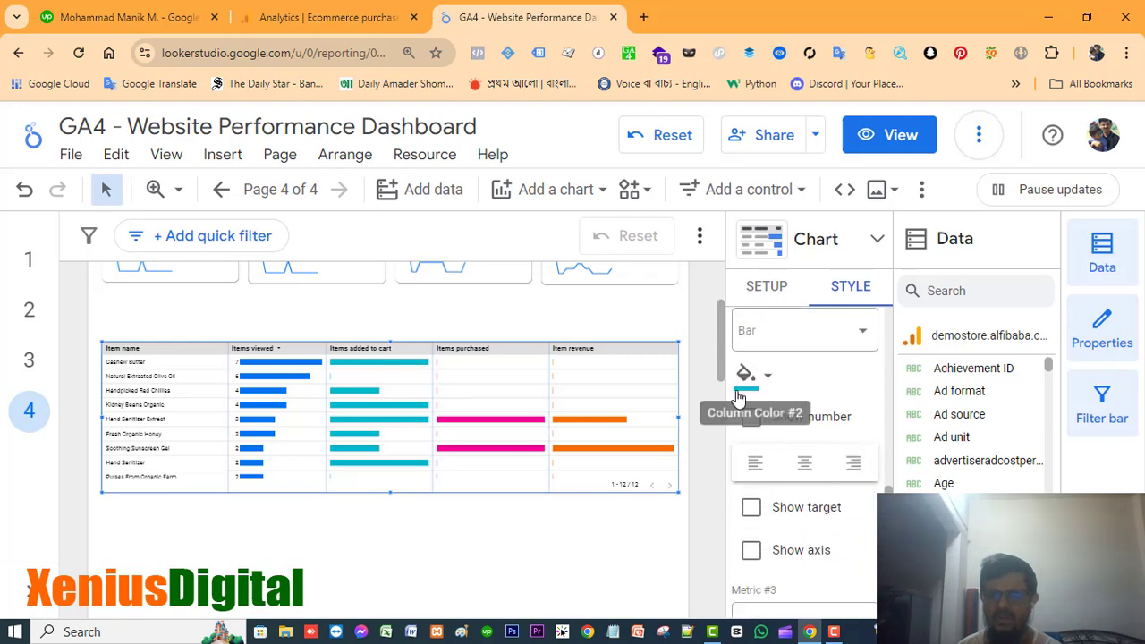
pyautogui.click(752, 418)
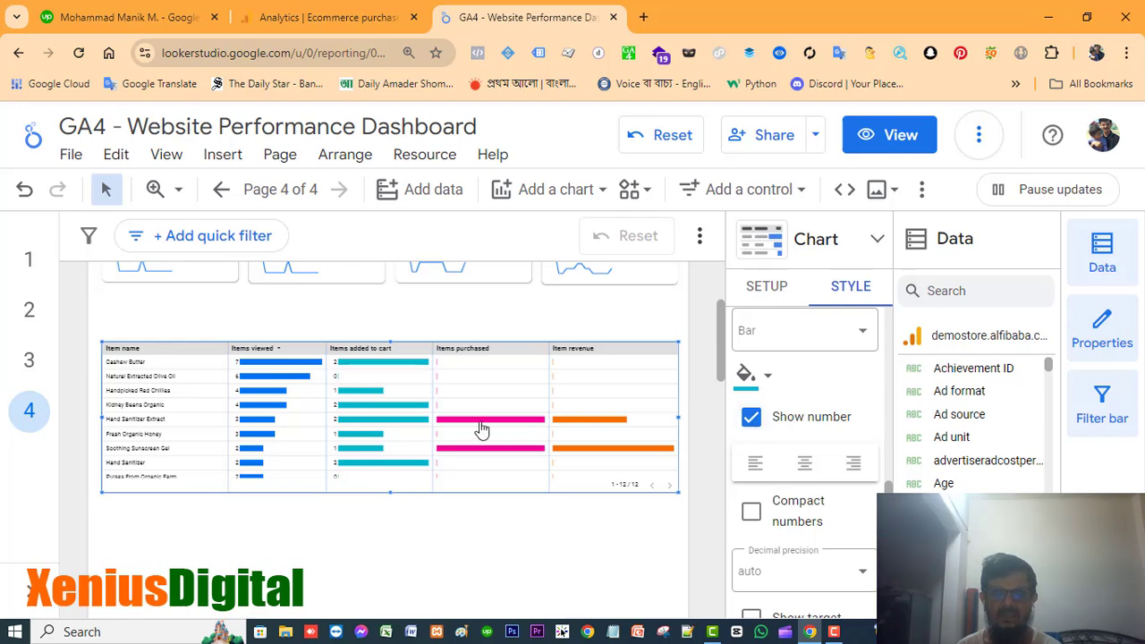
pyautogui.scroll(-4, 854, 407)
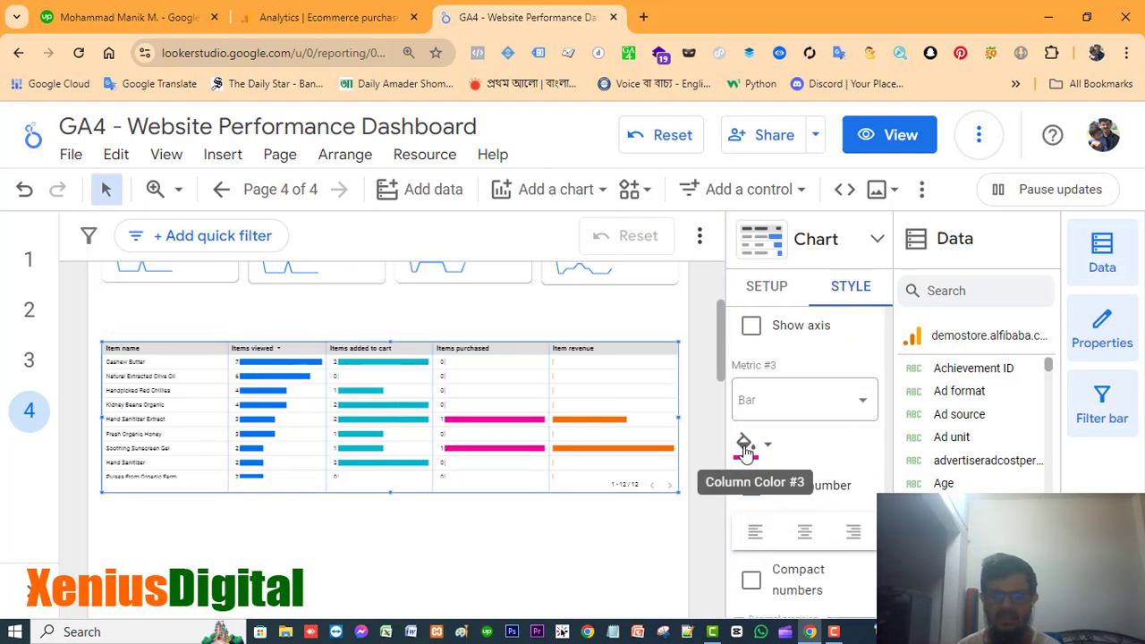
pyautogui.click(752, 485)
pyautogui.scroll(-2, 830, 454)
pyautogui.scroll(-3, 828, 452)
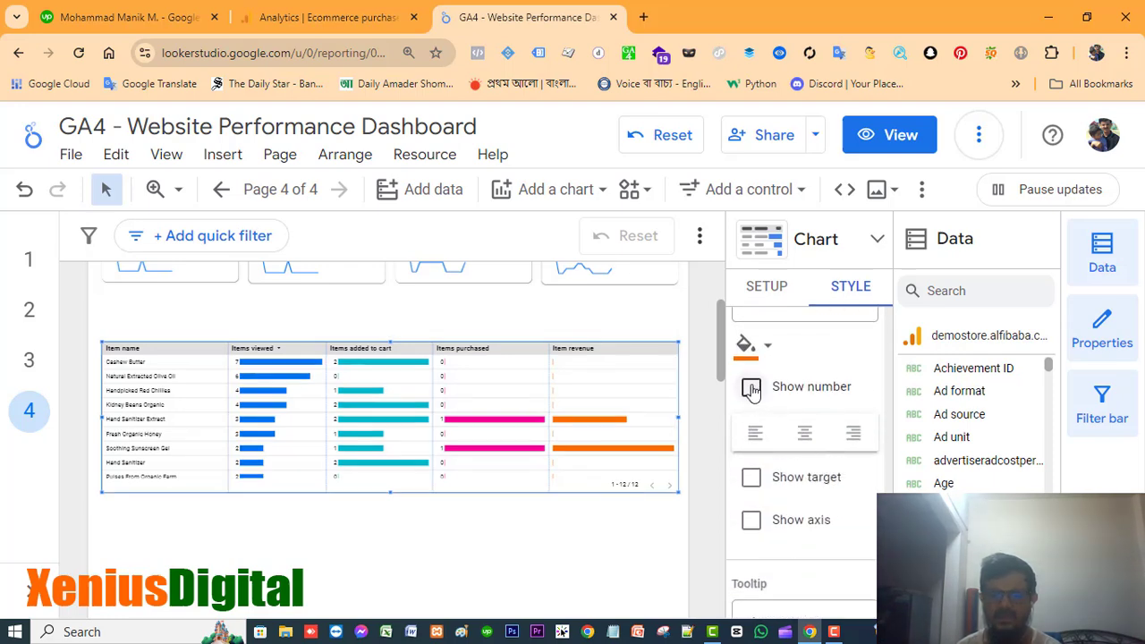
pyautogui.click(752, 387)
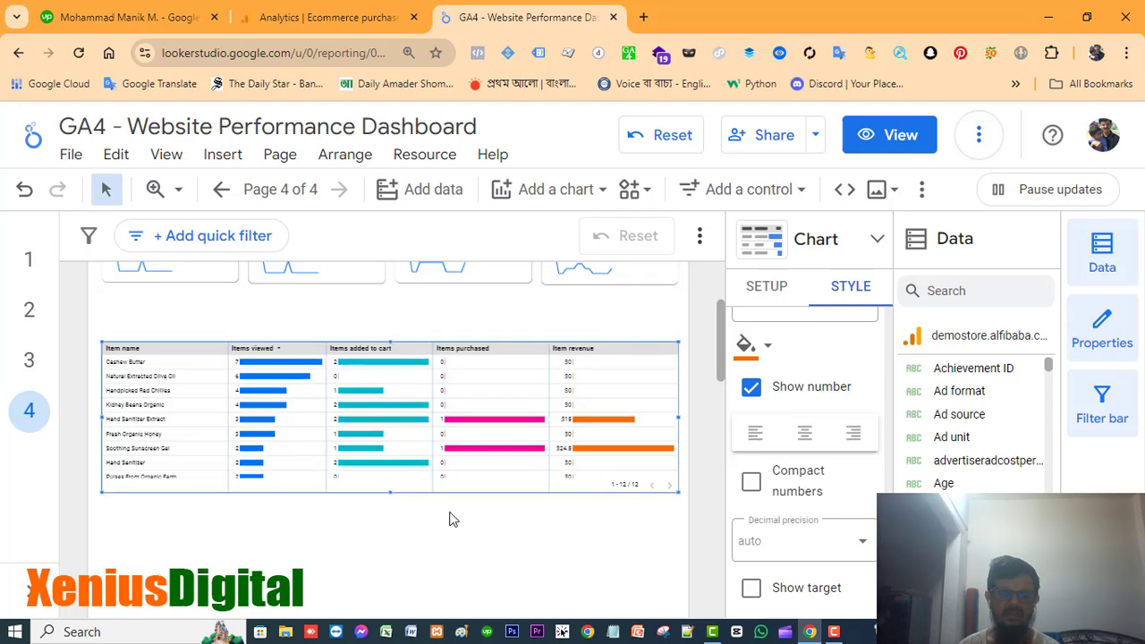
# Step: Preview the page in view mode, check the bar values in the item table, and return to editing
pyautogui.click(892, 135)
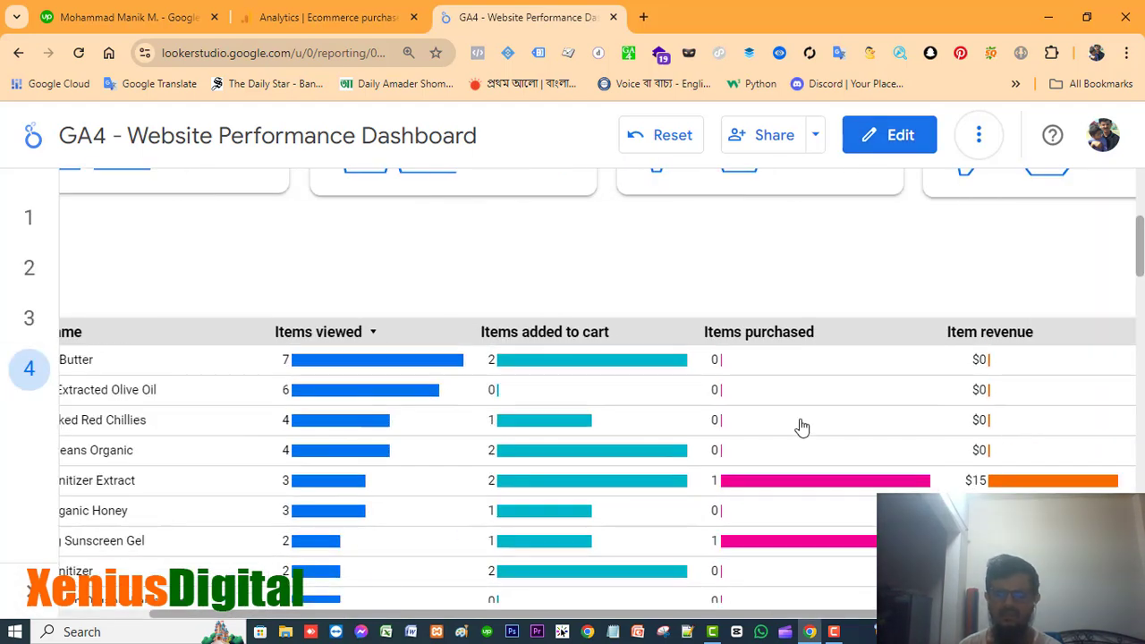
pyautogui.scroll(-1, 829, 410)
pyautogui.scroll(1, 829, 413)
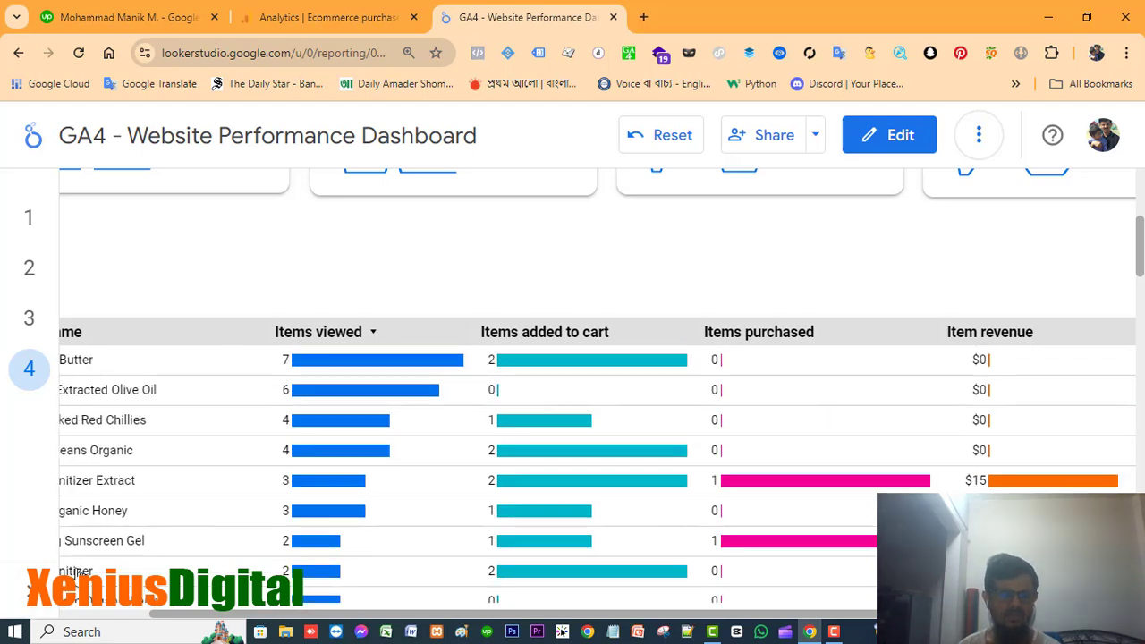
pyautogui.click(38, 594)
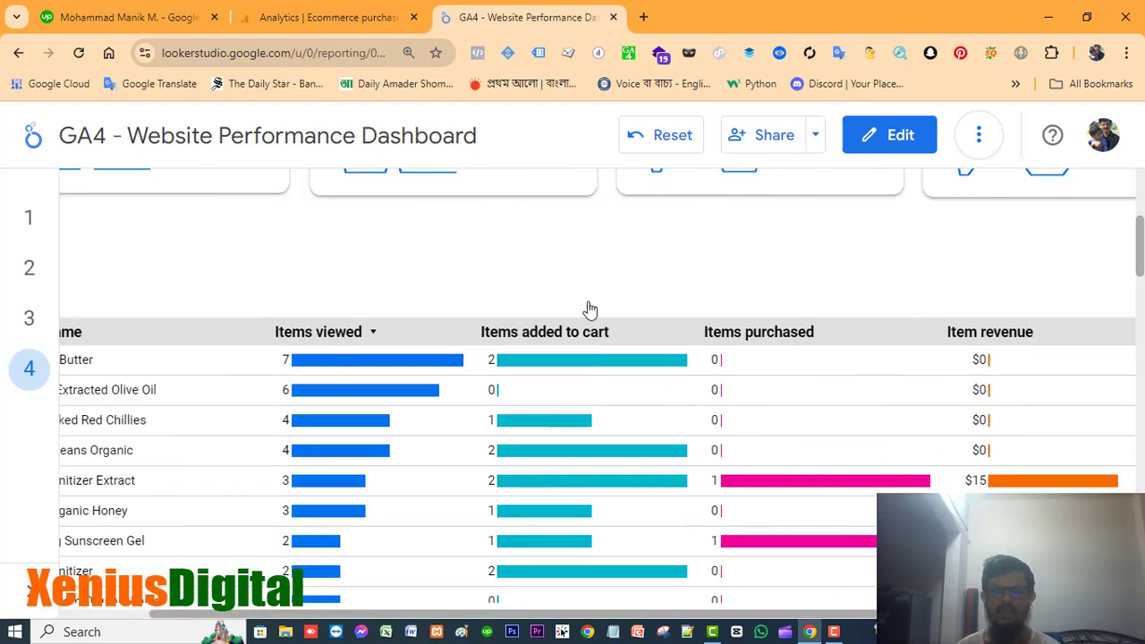
pyautogui.scroll(4, 898, 325)
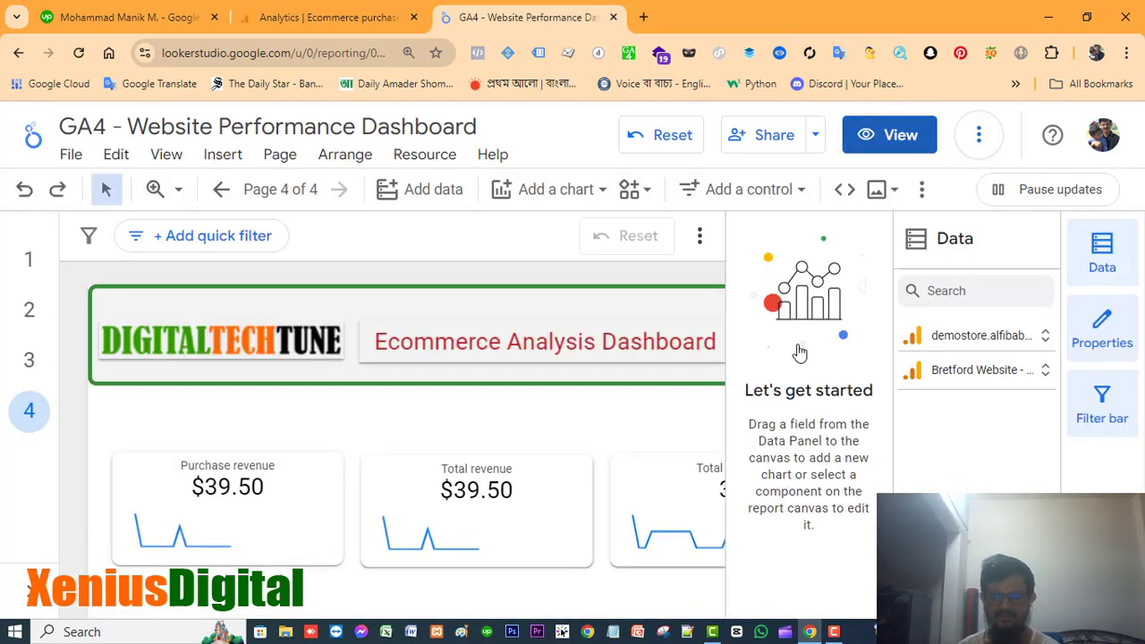
# Step: Add a summary row to the item table and extend the table's lower edge to fit more rows
pyautogui.scroll(-1, 514, 367)
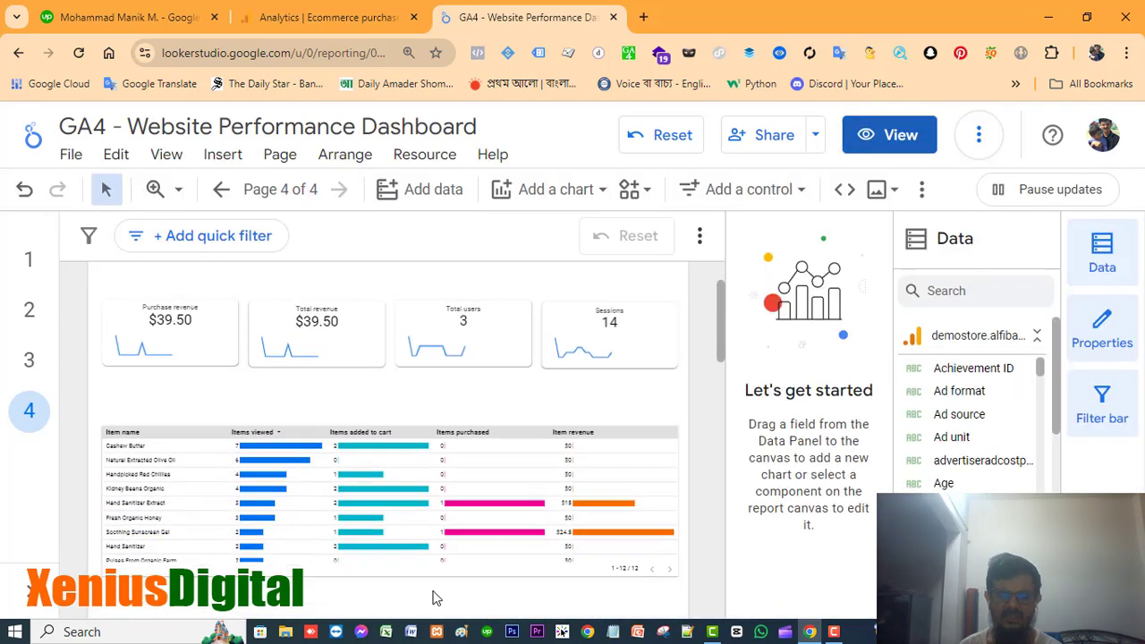
pyautogui.click(413, 562)
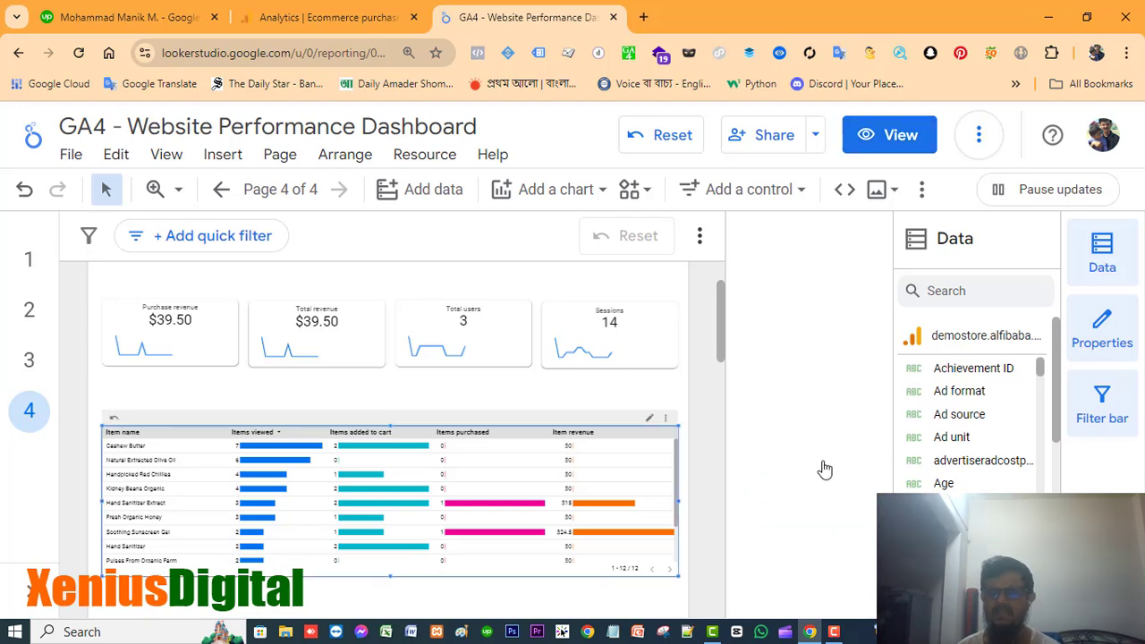
pyautogui.scroll(-6, 823, 414)
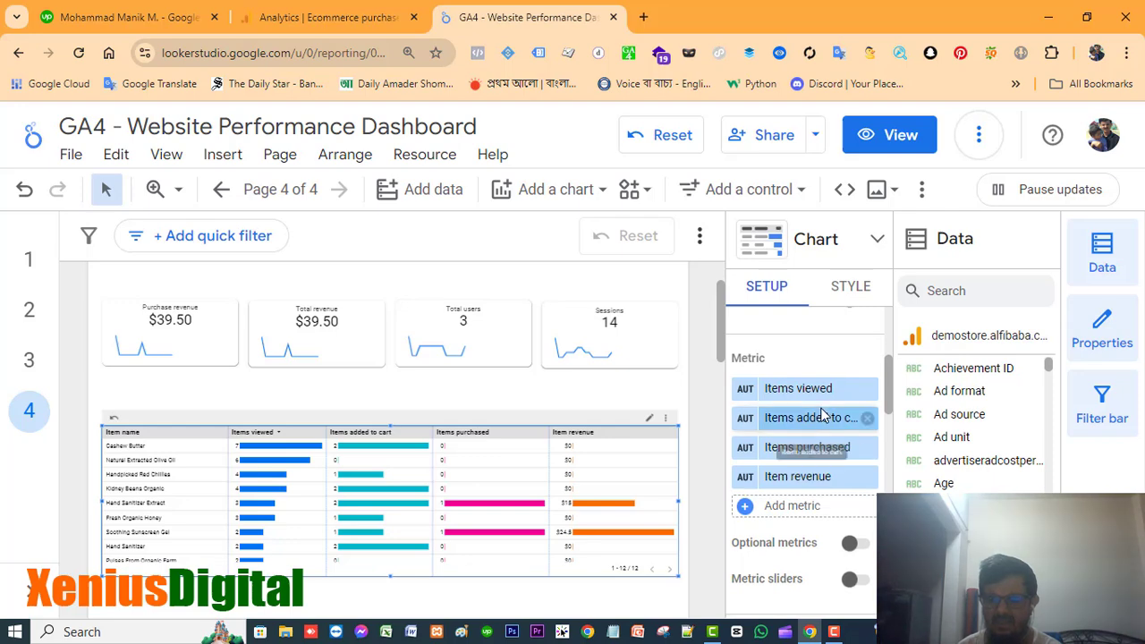
pyautogui.scroll(-3, 823, 415)
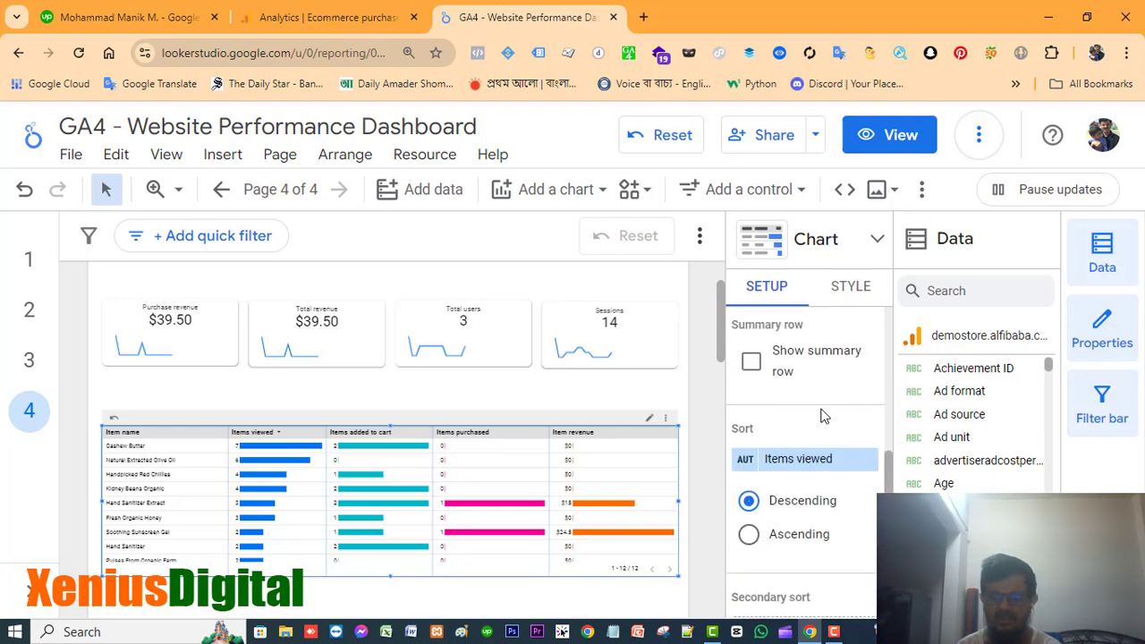
pyautogui.scroll(1, 828, 415)
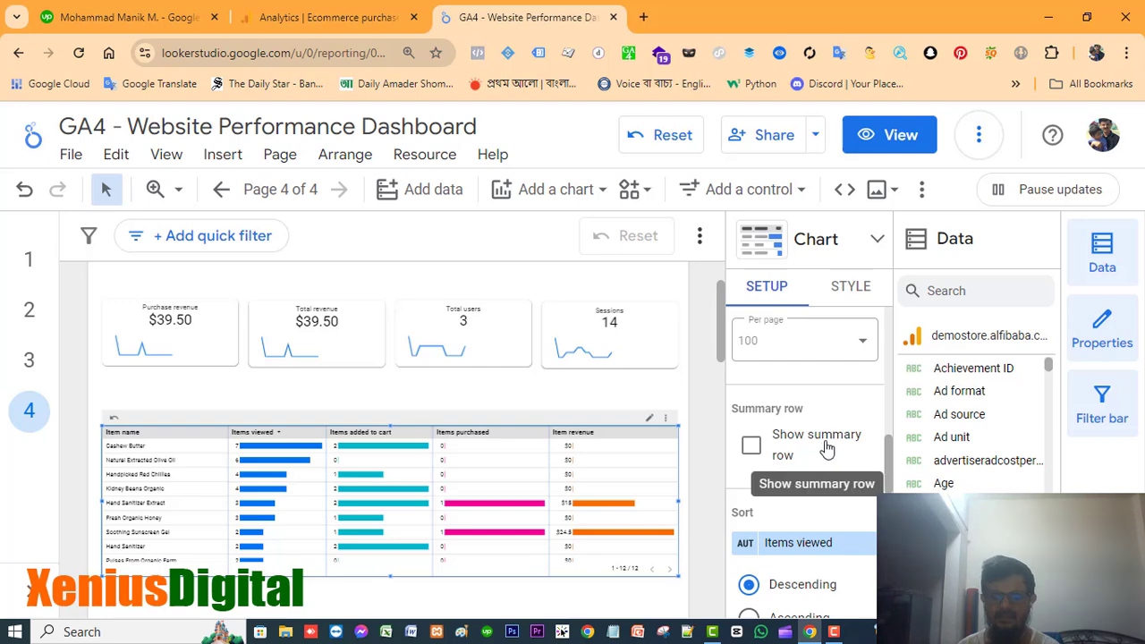
pyautogui.click(750, 444)
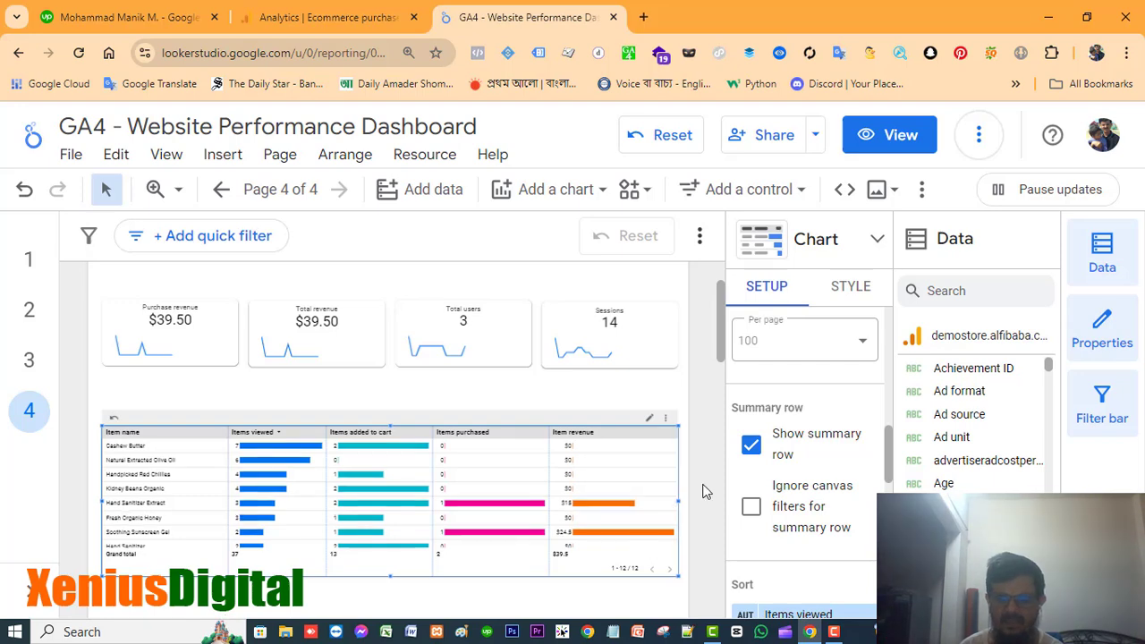
pyautogui.scroll(-1, 702, 491)
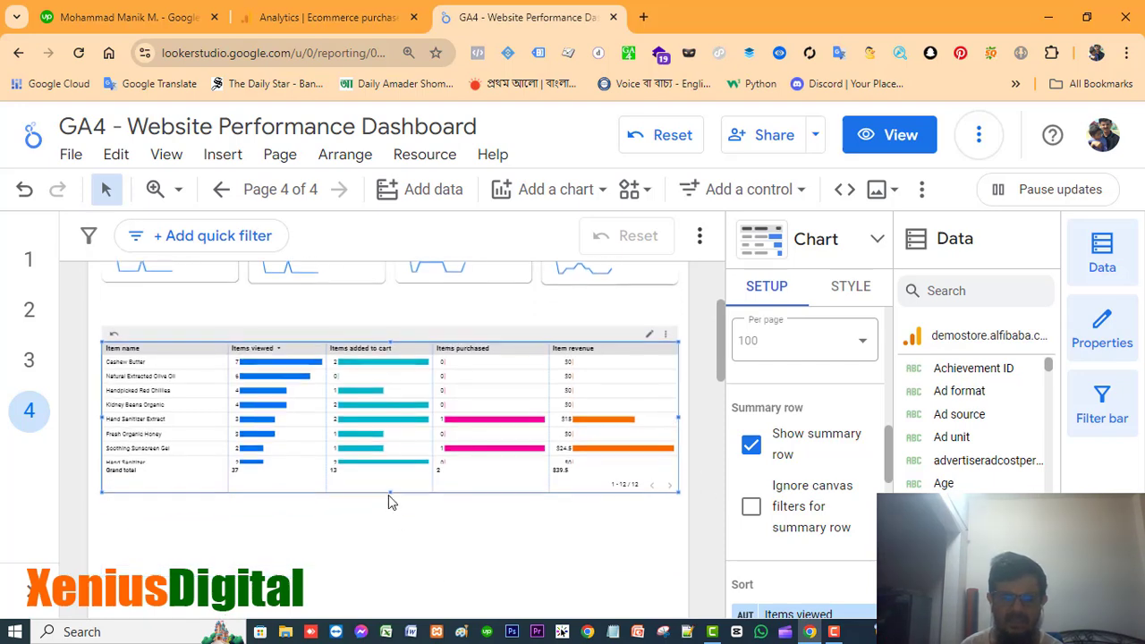
pyautogui.moveTo(390, 492); pyautogui.dragTo(387, 541)
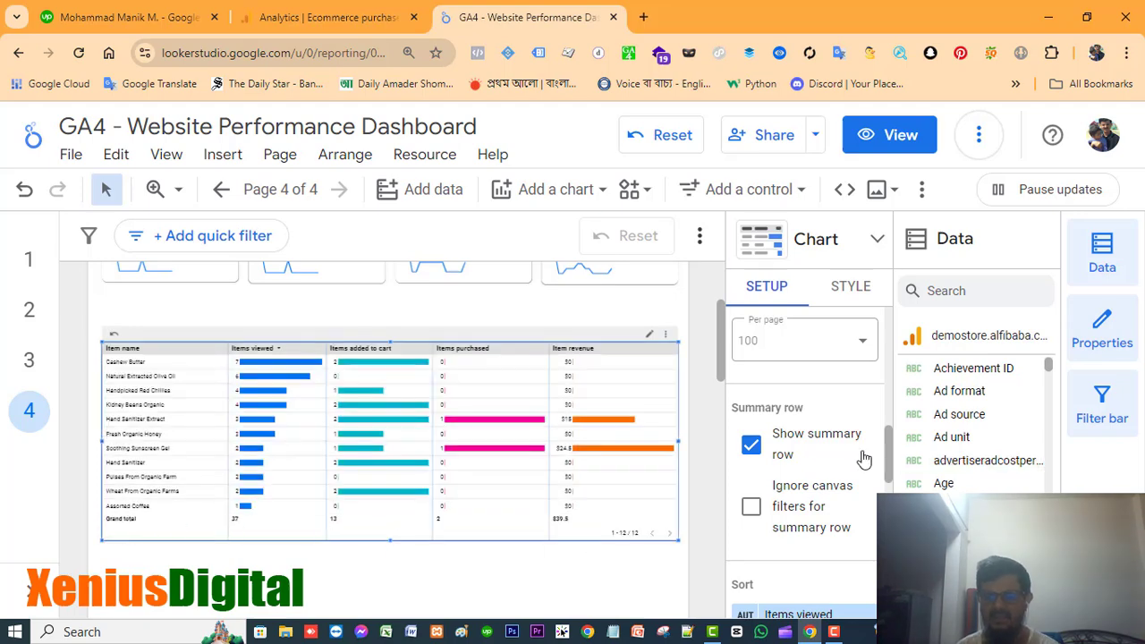
# Step: Turn on cross-filtering for the item table
pyautogui.scroll(-4, 855, 457)
pyautogui.scroll(-3, 855, 458)
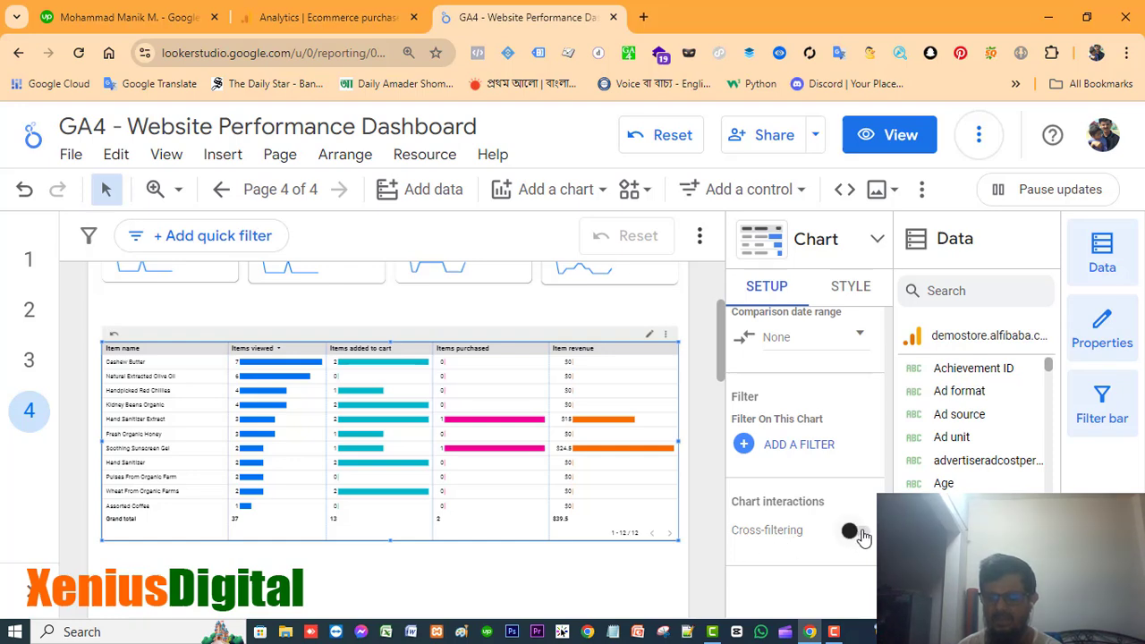
pyautogui.click(855, 531)
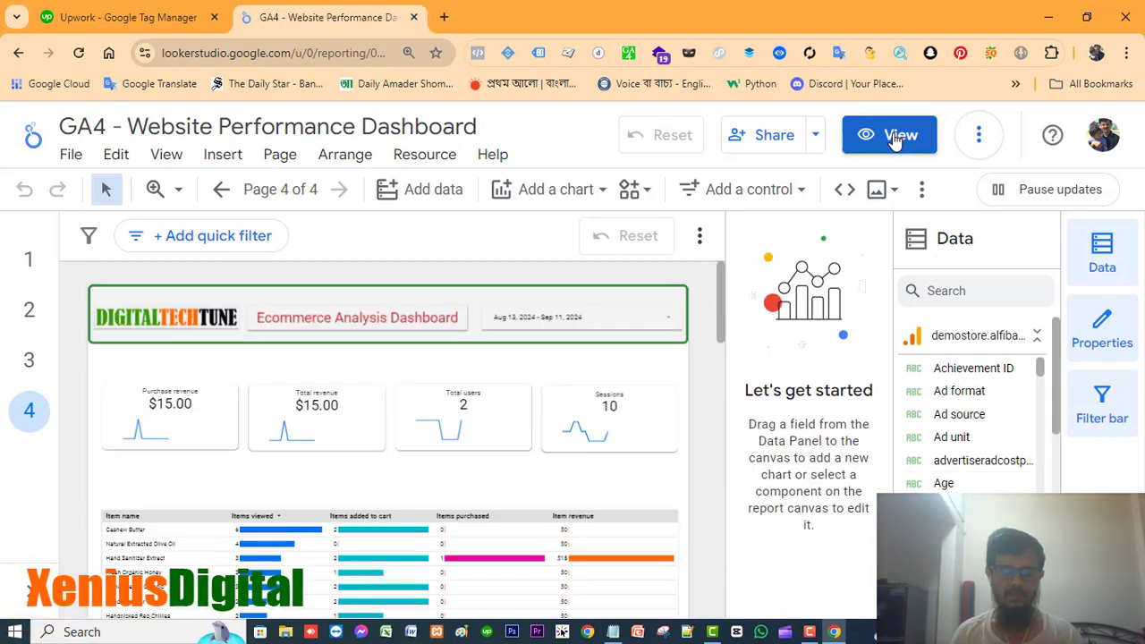
# Step: Test cross-filtering in view mode by selecting the Hand Sanitizer Extract row and checking the scorecards
pyautogui.click(895, 141)
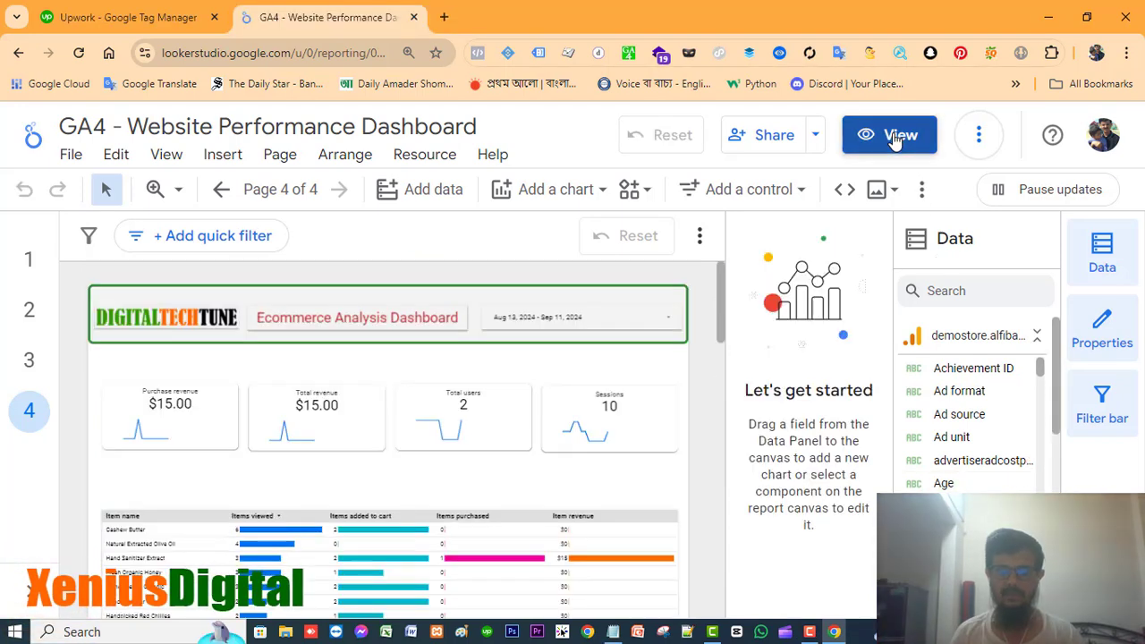
pyautogui.scroll(-5, 326, 399)
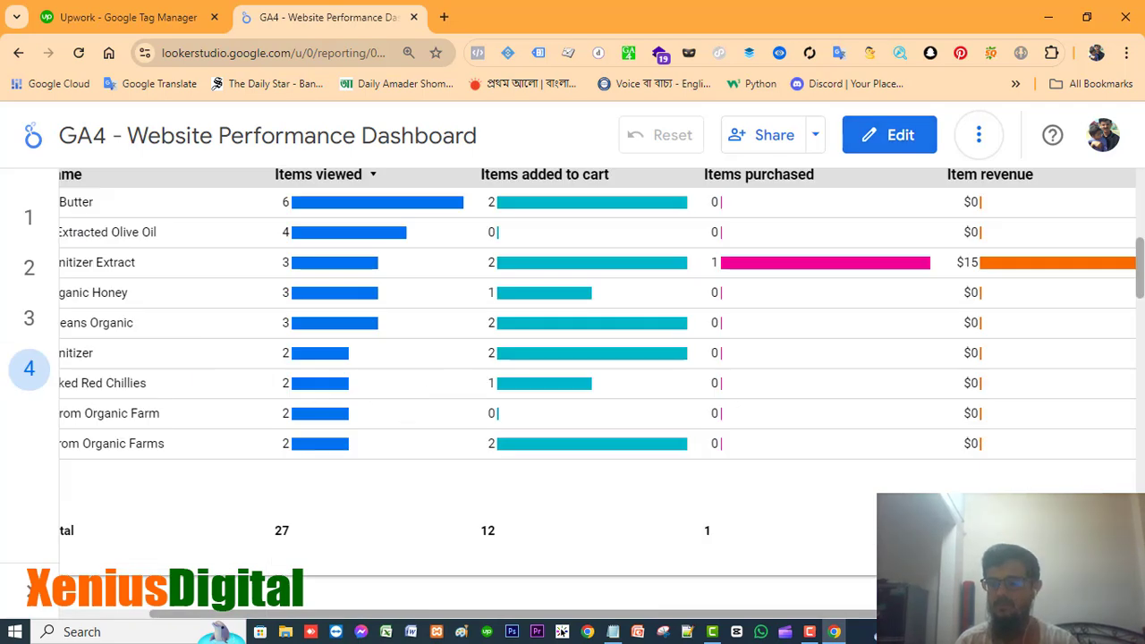
pyautogui.moveTo(1141, 295); pyautogui.dragTo(1141, 275)
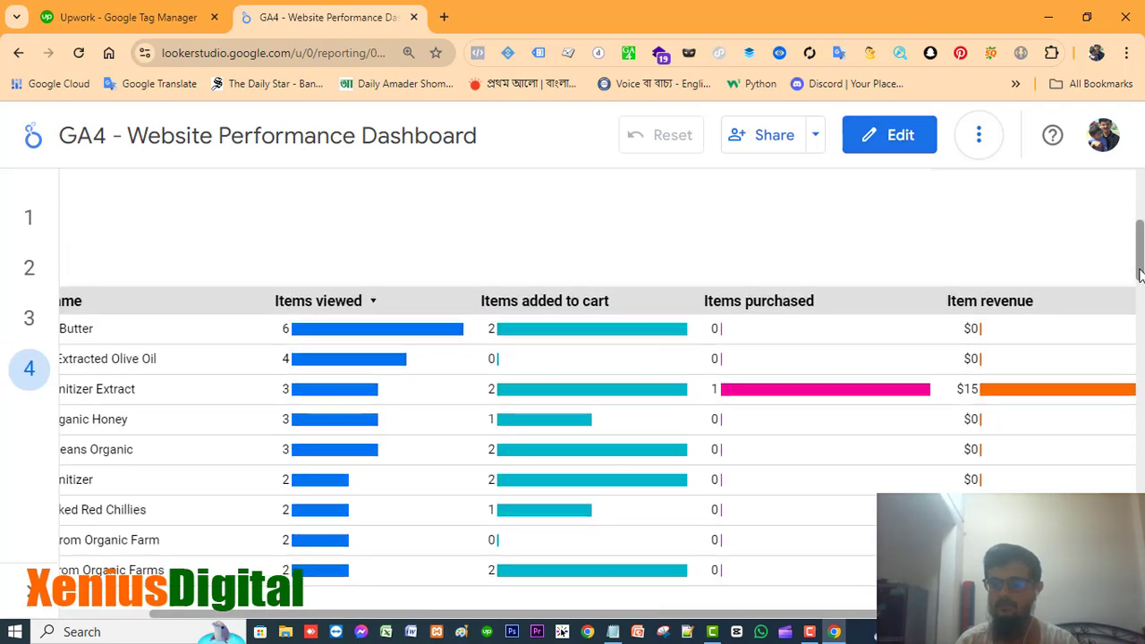
pyautogui.click(96, 391)
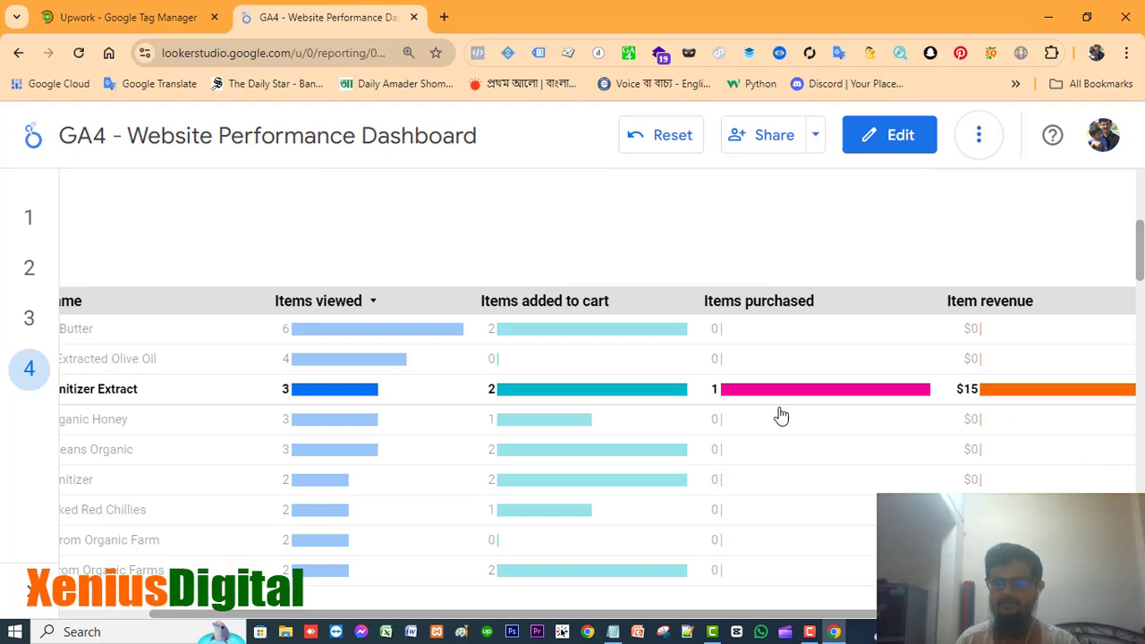
pyautogui.scroll(5, 988, 284)
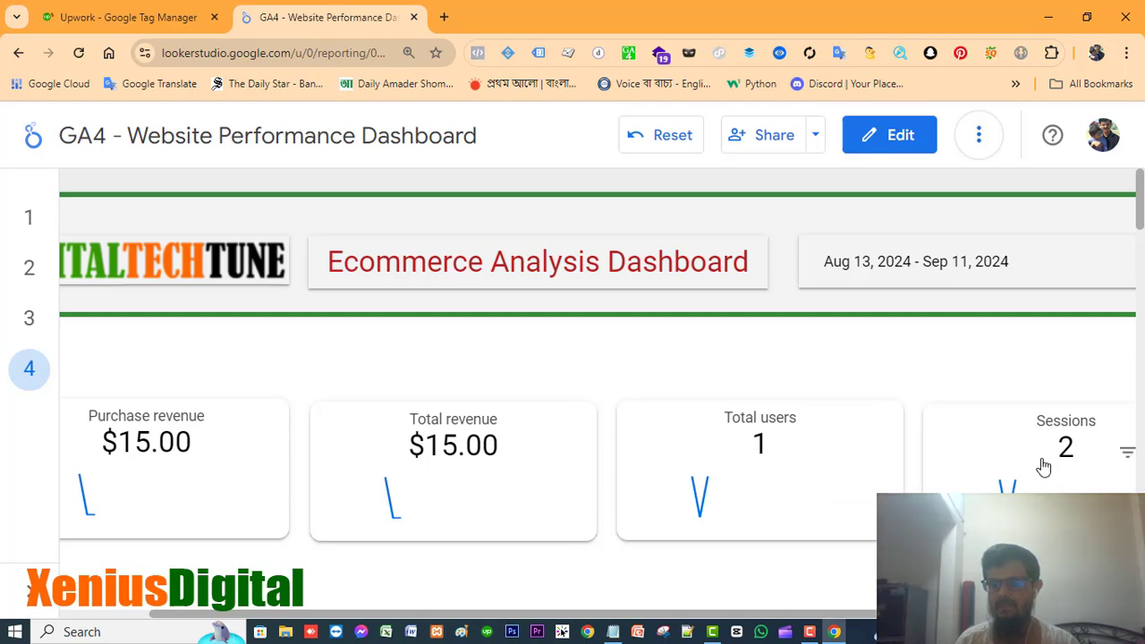
# Step: Switch the cross-filter in the item table to the Hand Sanitizer row
pyautogui.scroll(-5, 1118, 287)
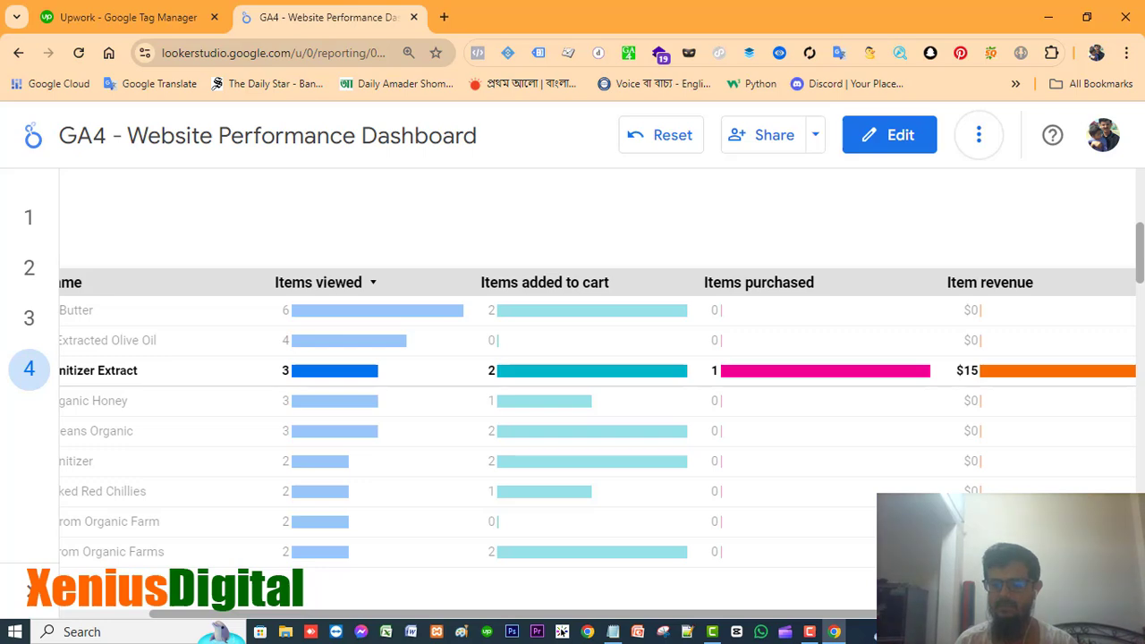
pyautogui.scroll(-5, 877, 275)
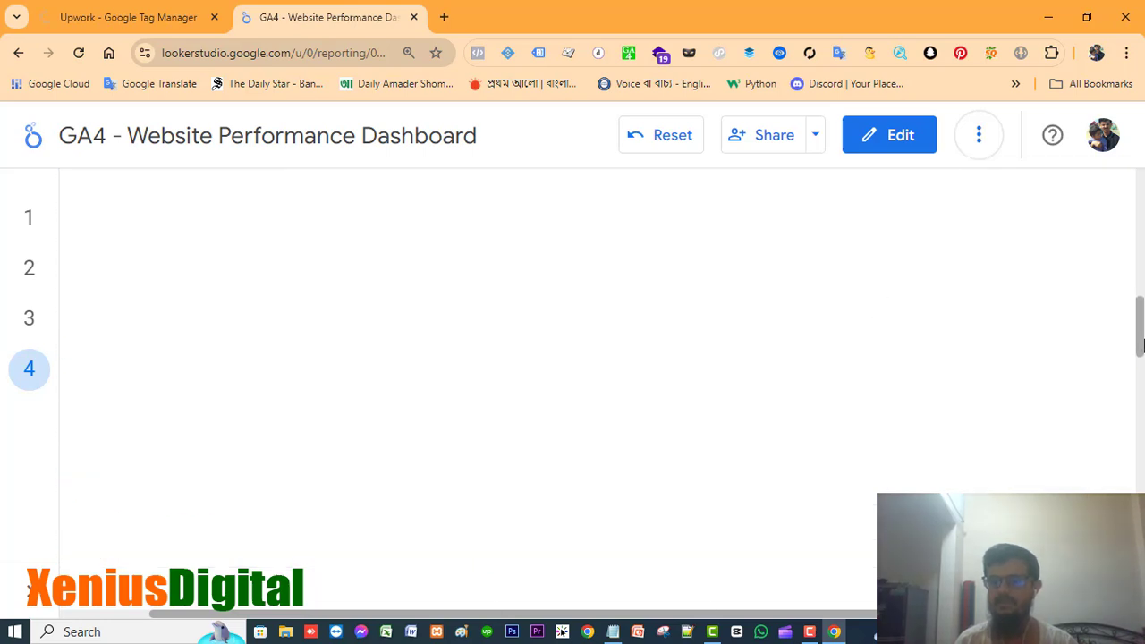
pyautogui.moveTo(1141, 344); pyautogui.dragTo(1139, 273)
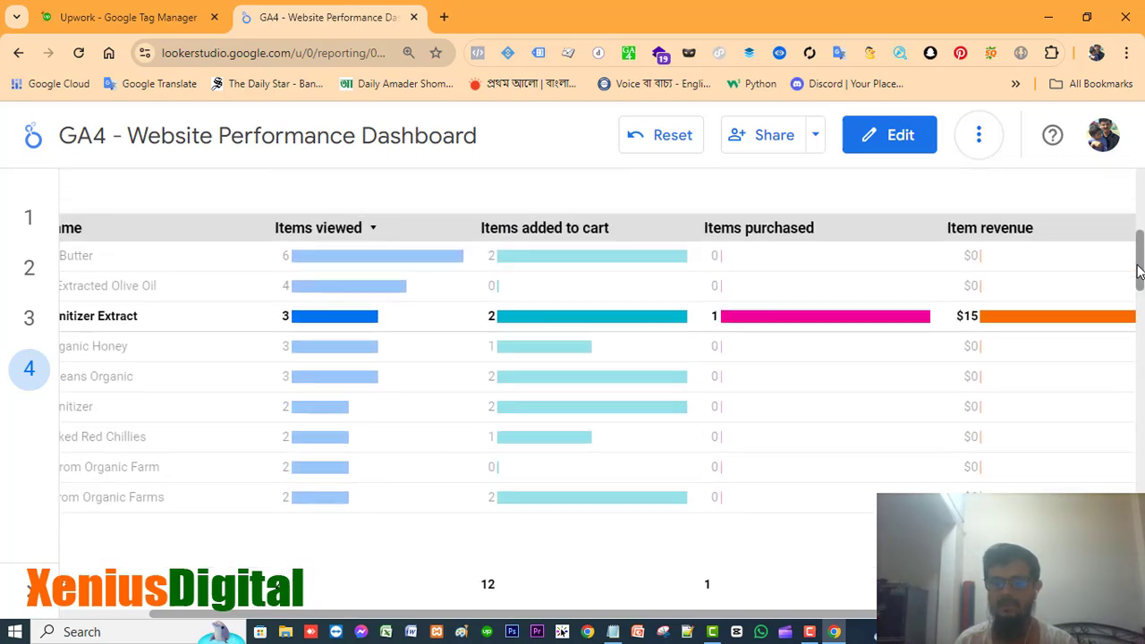
pyautogui.click(89, 411)
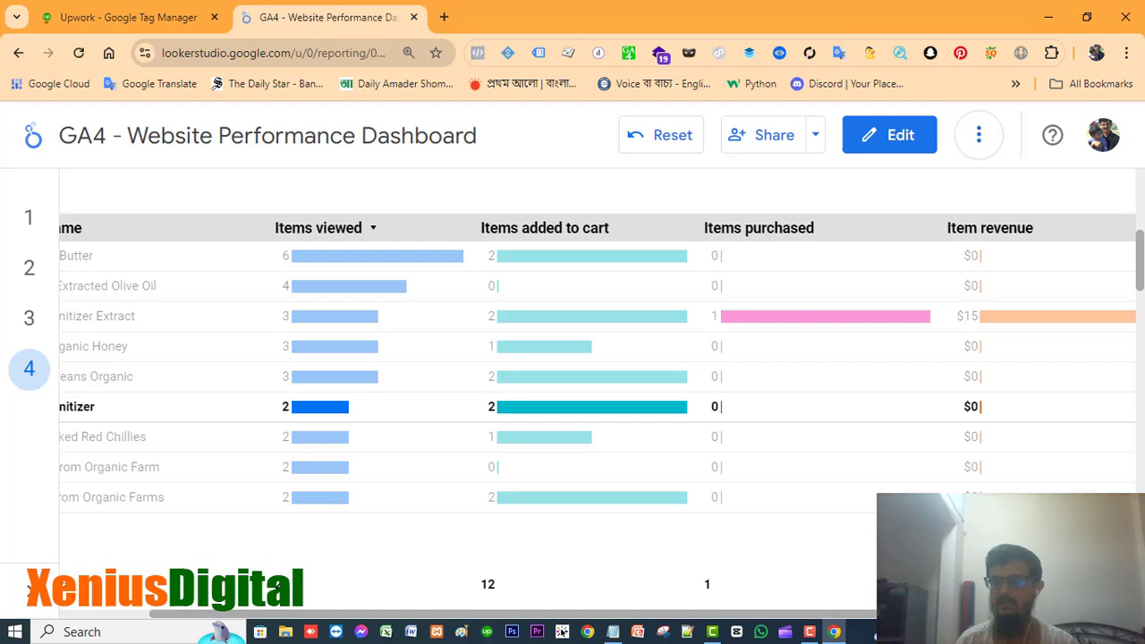
# Step: Check the scorecards under the Hand Sanitizer cross-filter and return the report to edit mode
pyautogui.moveTo(1139, 267); pyautogui.dragTo(1133, 221)
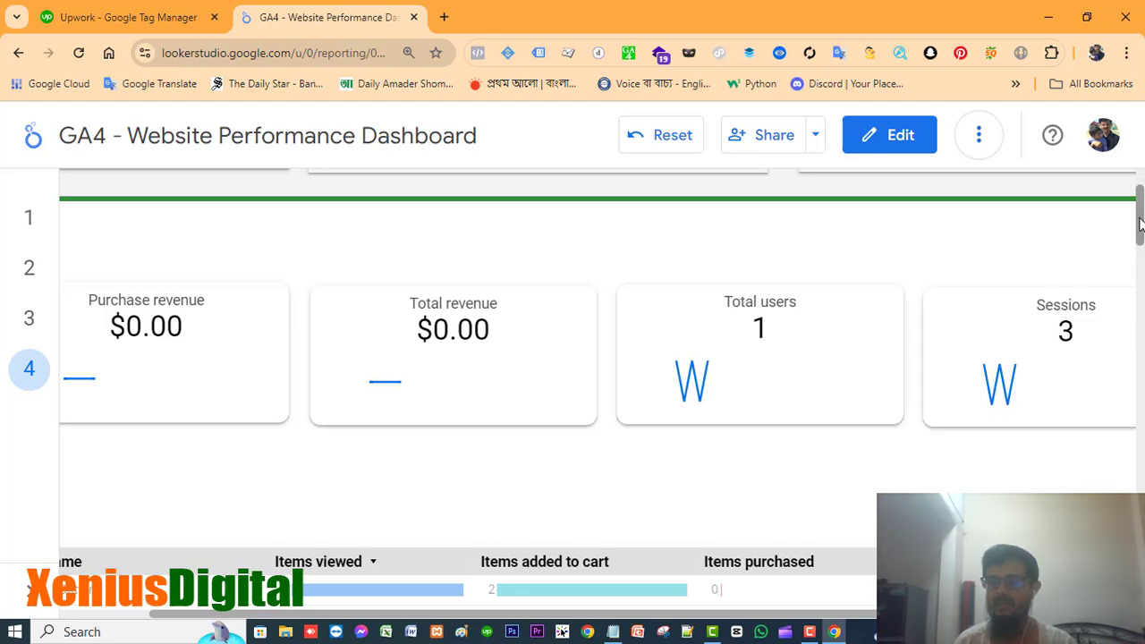
pyautogui.moveTo(1141, 224)
pyautogui.mouseDown()
pyautogui.moveTo(1141, 311)
pyautogui.moveTo(1130, 205)
pyautogui.mouseUp()
pyautogui.click(902, 139)
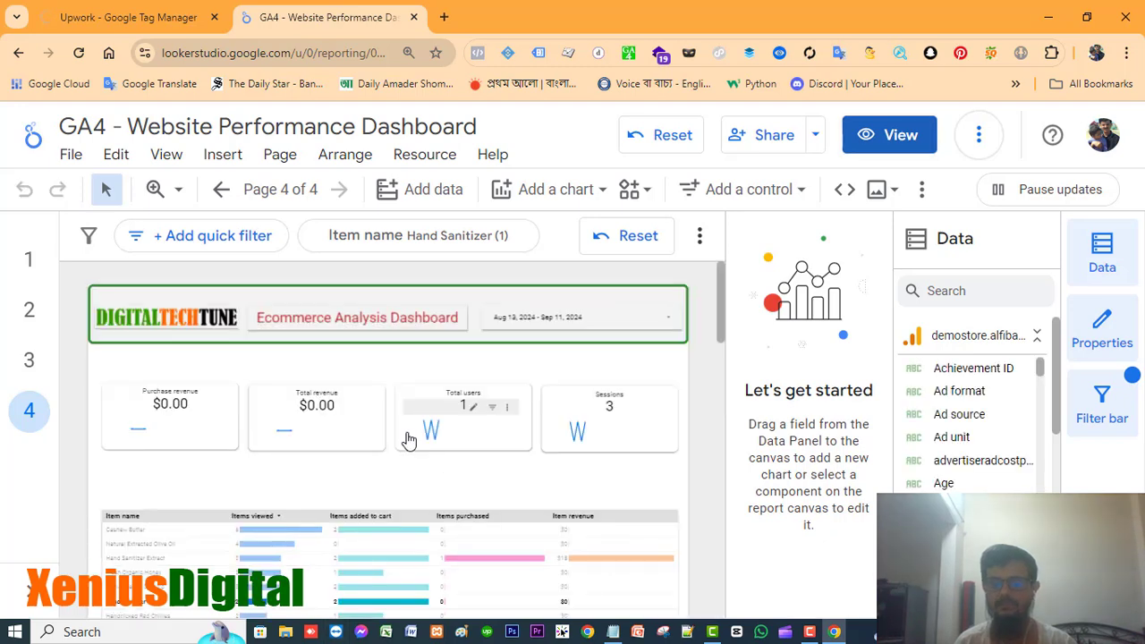
# Step: Select the item table and review its setup options, including the cross-filtering setting under chart interactions
pyautogui.click(519, 591)
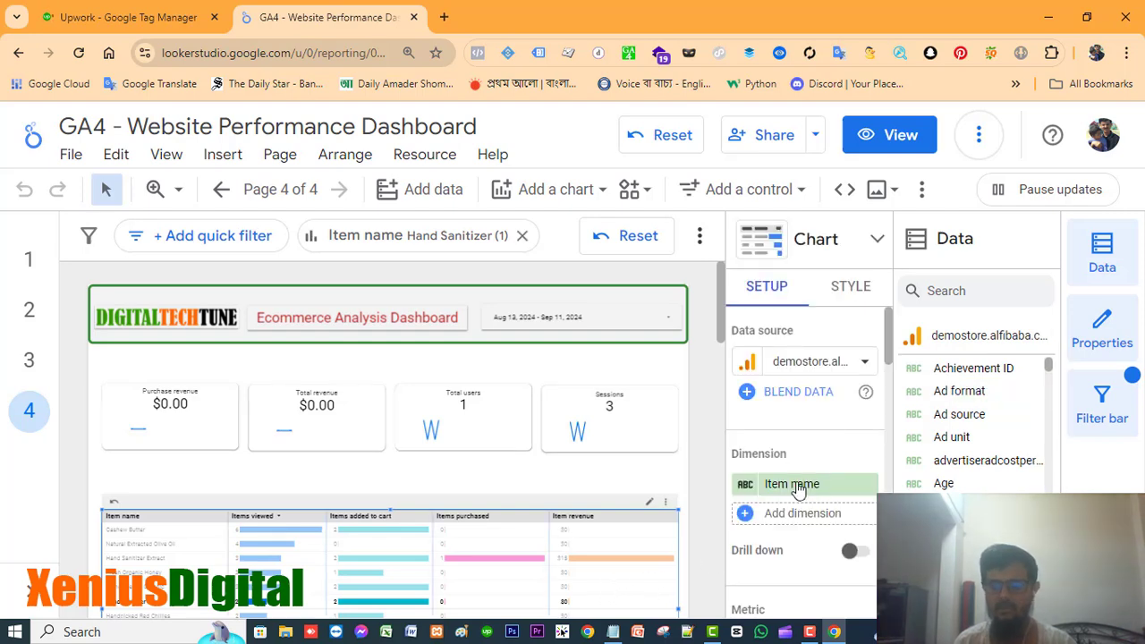
pyautogui.scroll(-2, 837, 433)
pyautogui.scroll(-6, 837, 432)
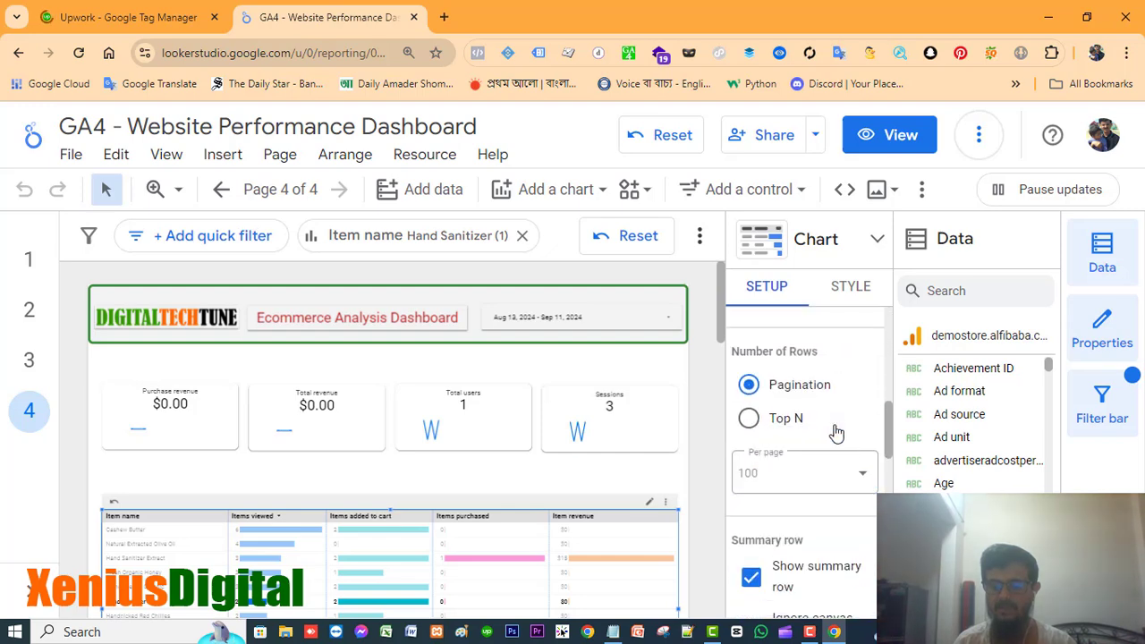
pyautogui.scroll(-6, 837, 432)
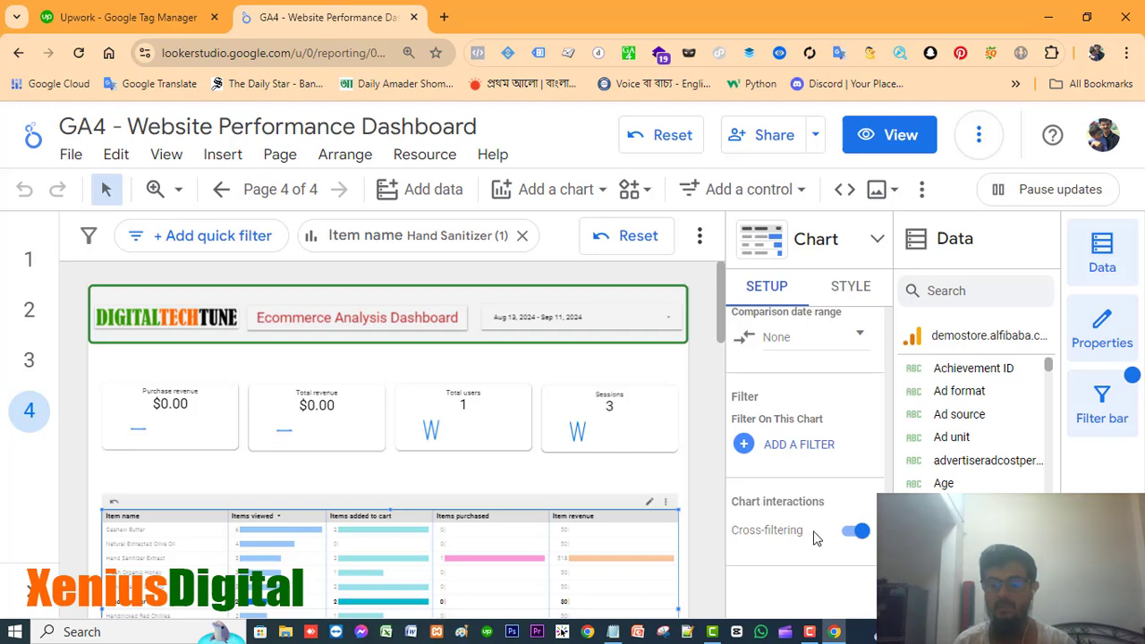
pyautogui.scroll(3, 814, 537)
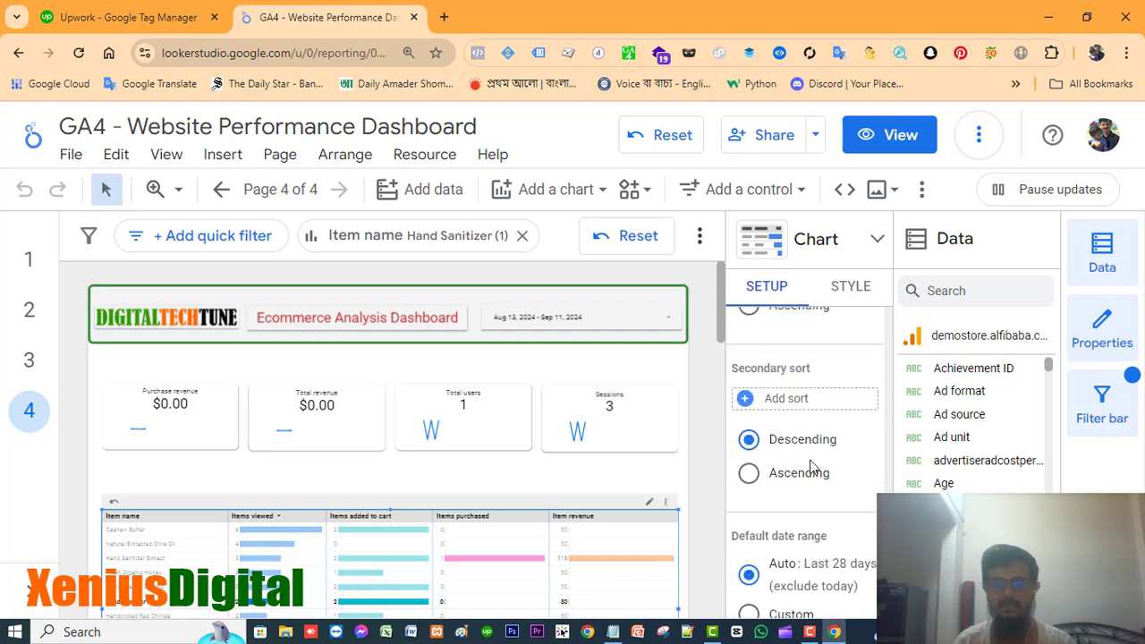